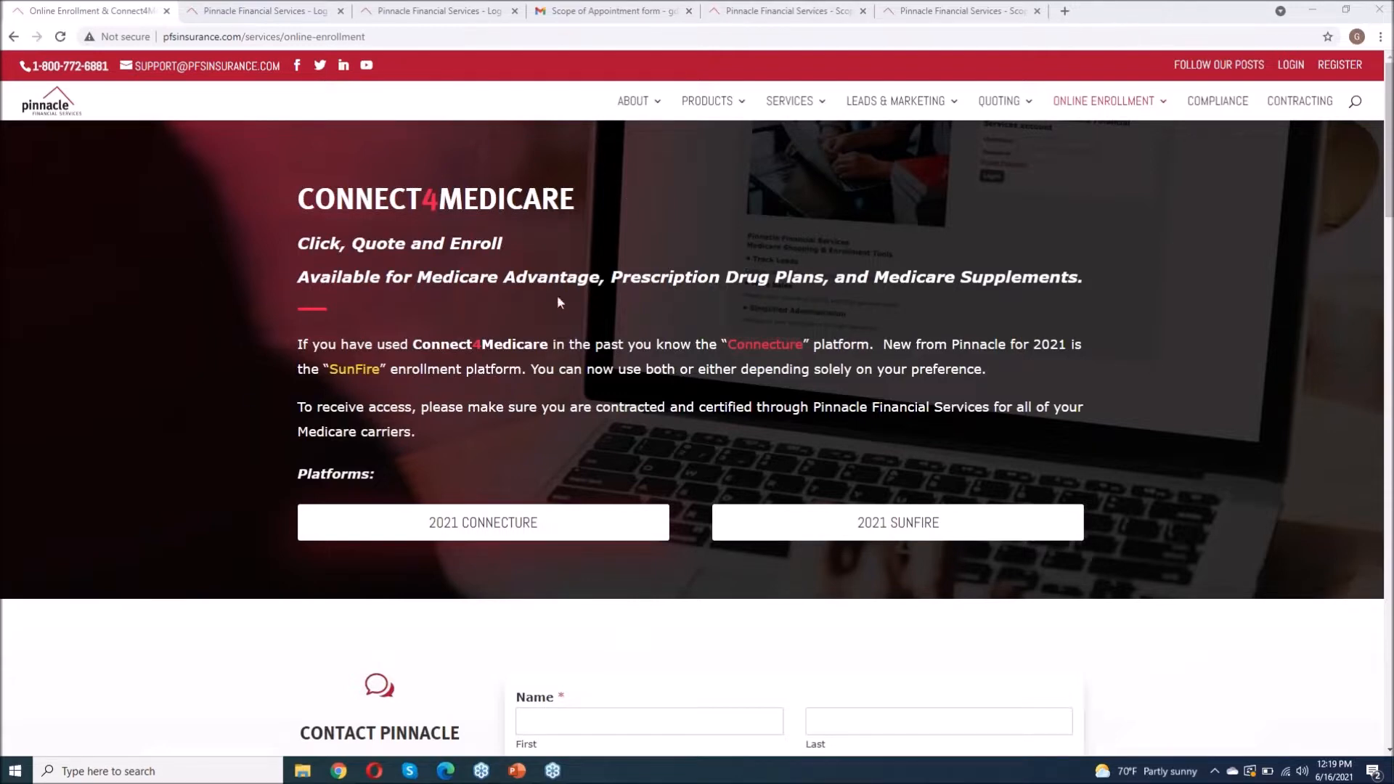
Step: Load connect4medicare.com to reach the online enrollment page with the 2021 Connecture and SunFire options
left_click(381, 38)
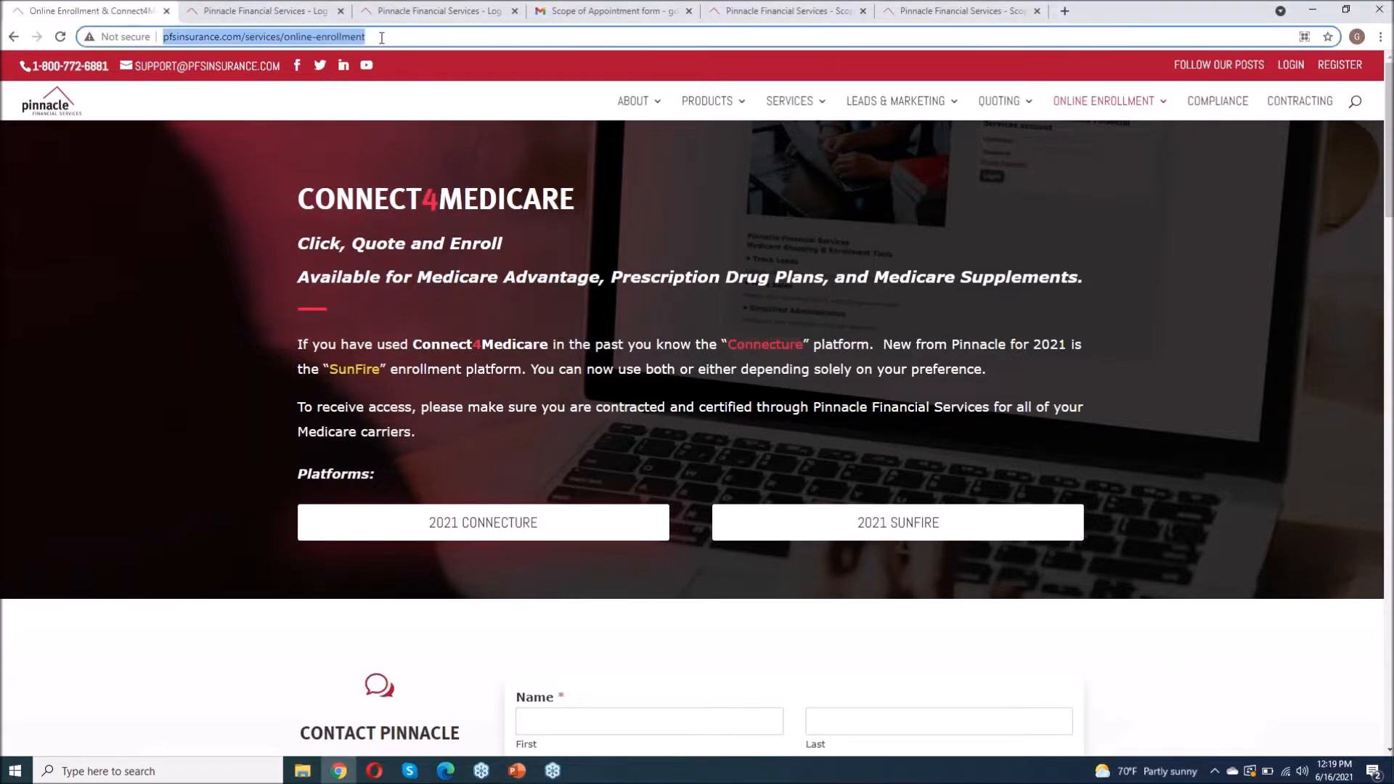
type("connect4medicare.com")
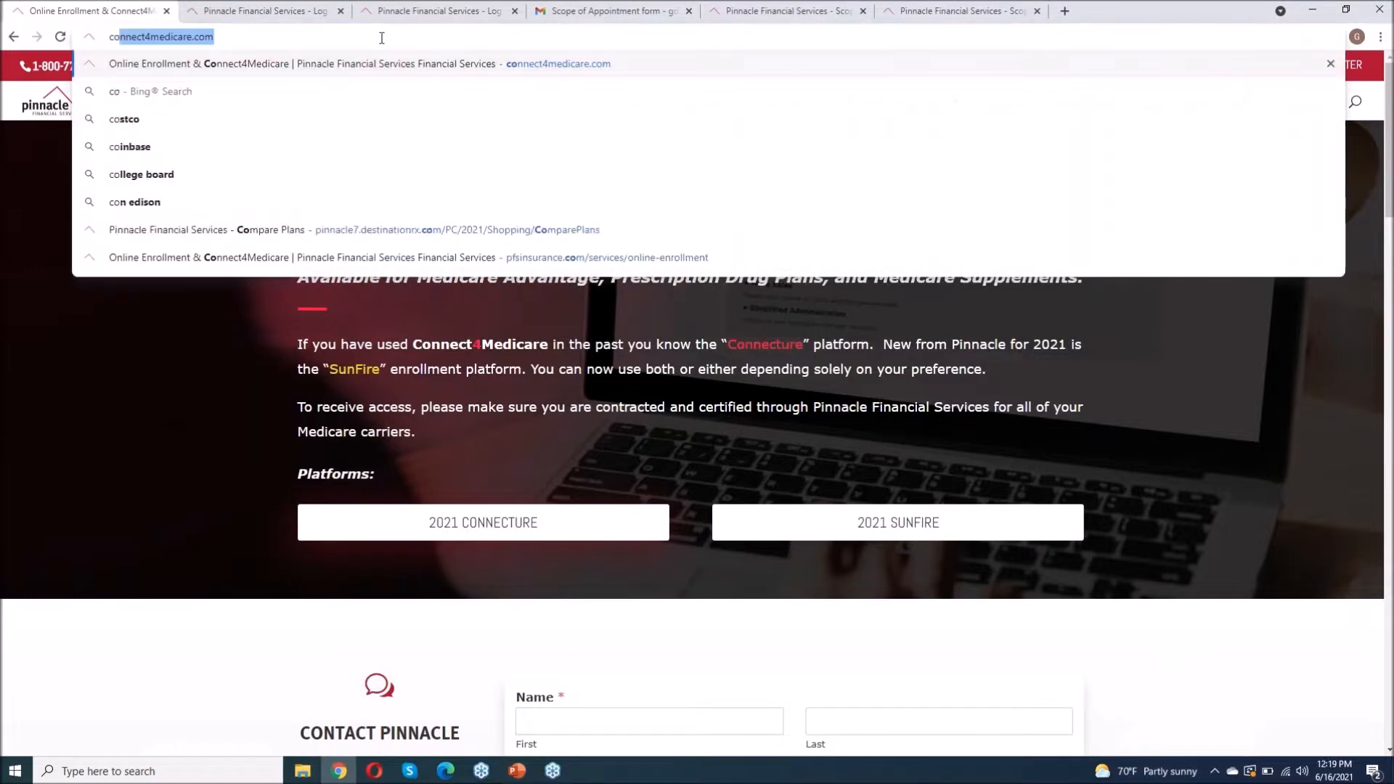
left_click(302, 44)
left_click(328, 67)
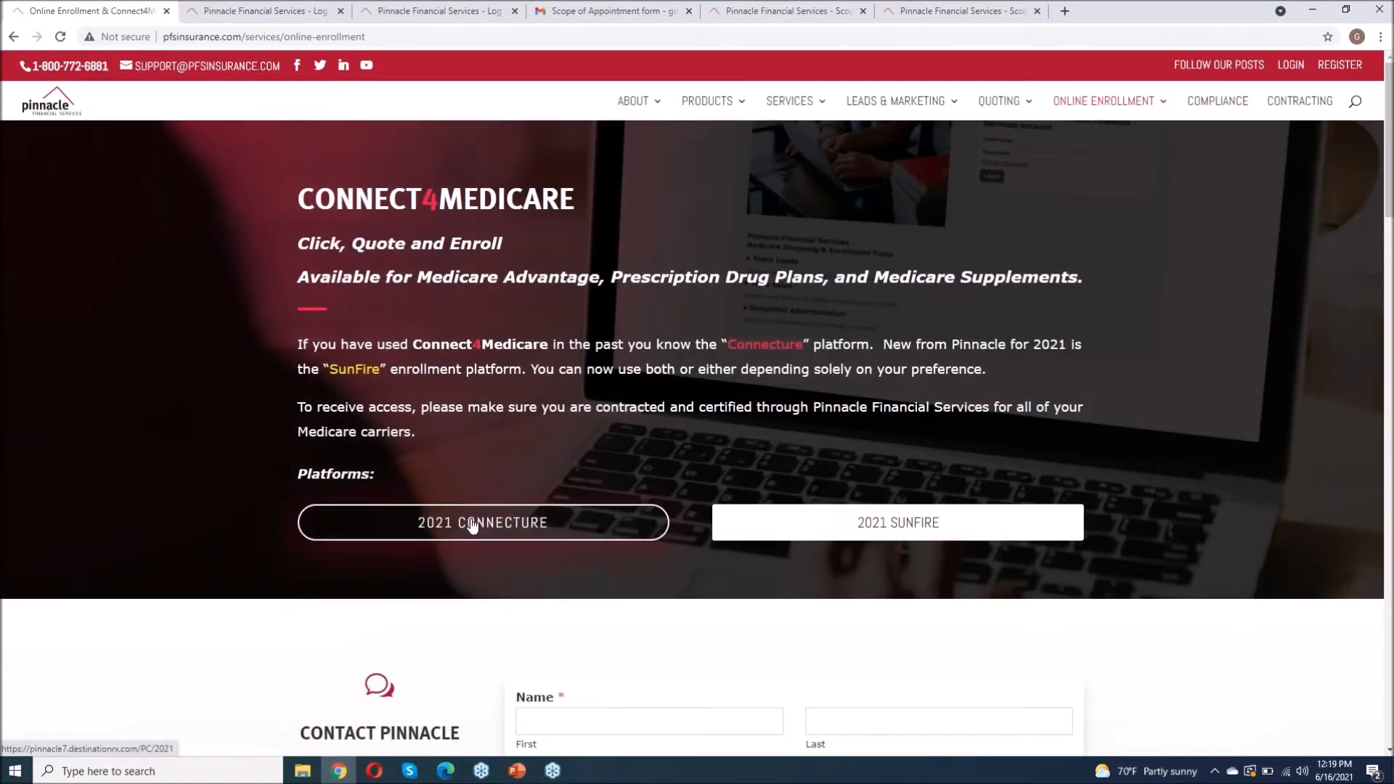
Step: Launch the 2021 Connecture platform and log in to the agent portal with the saved credentials
left_click(472, 525)
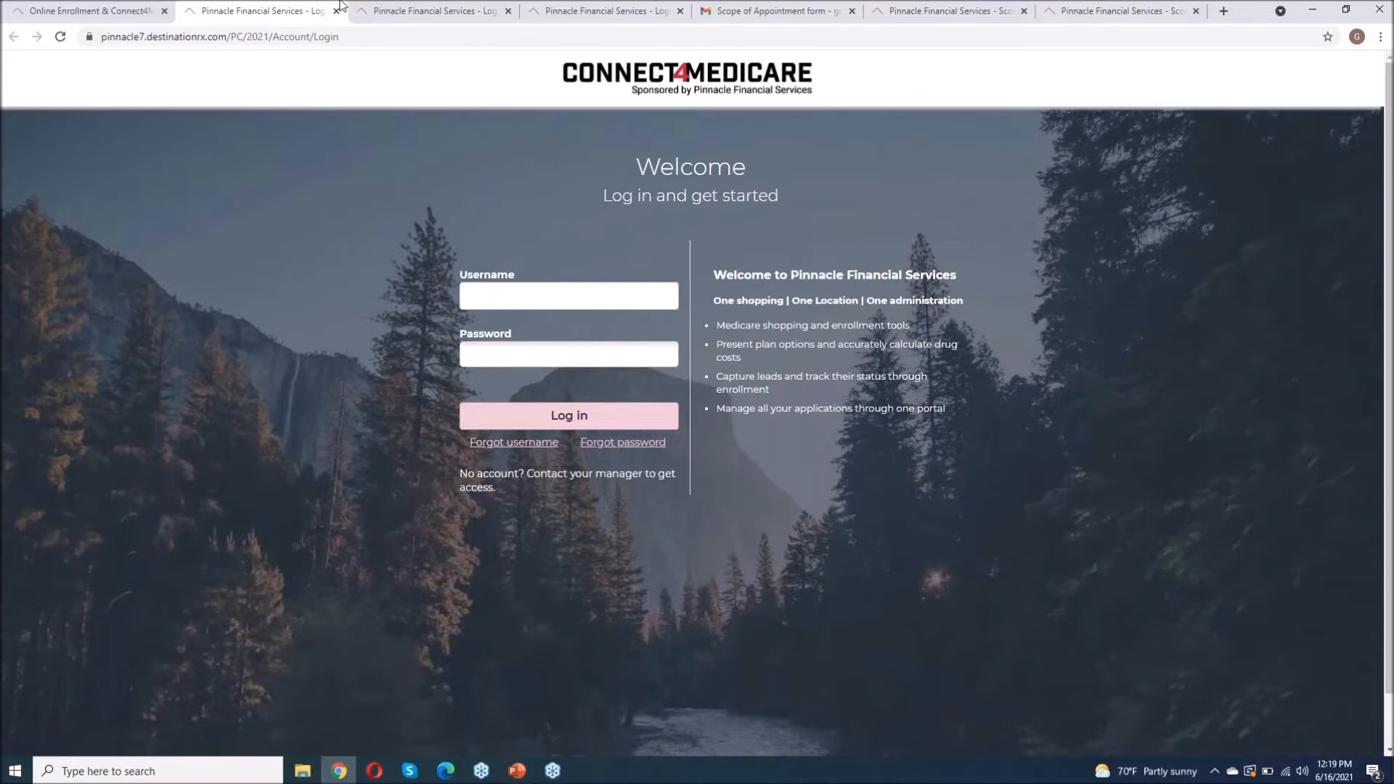
left_click(435, 12)
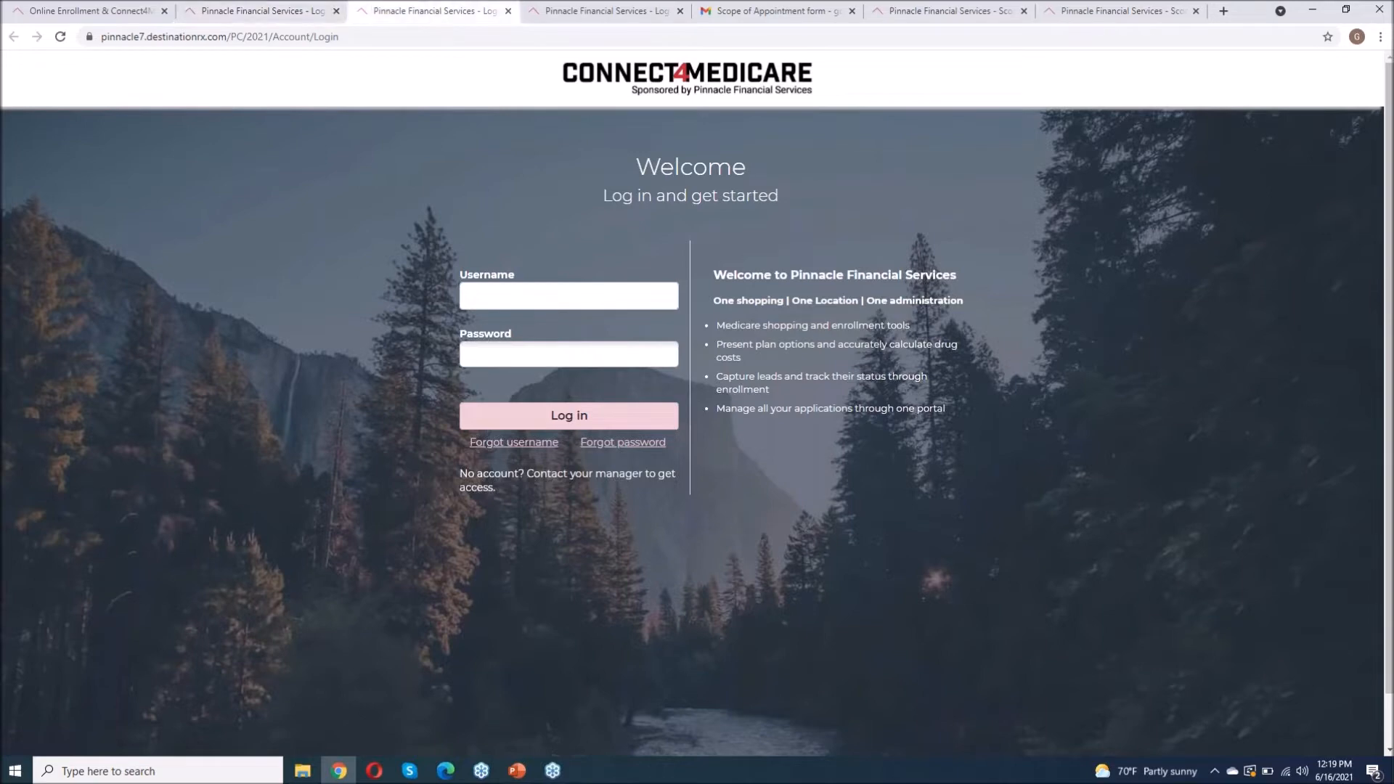
left_click(552, 12)
left_click(579, 419)
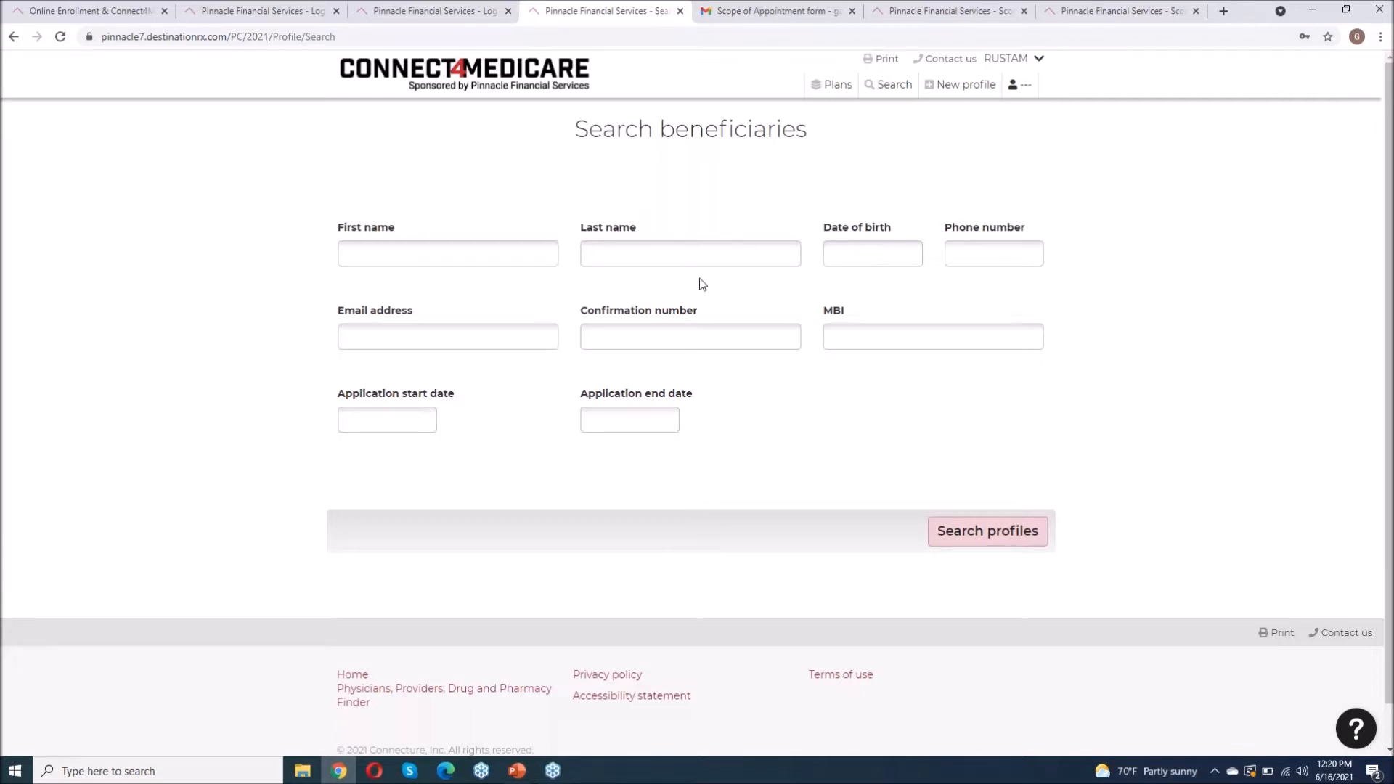
Step: Check the agent account menu, then start a new beneficiary profile from the header
left_click(1024, 60)
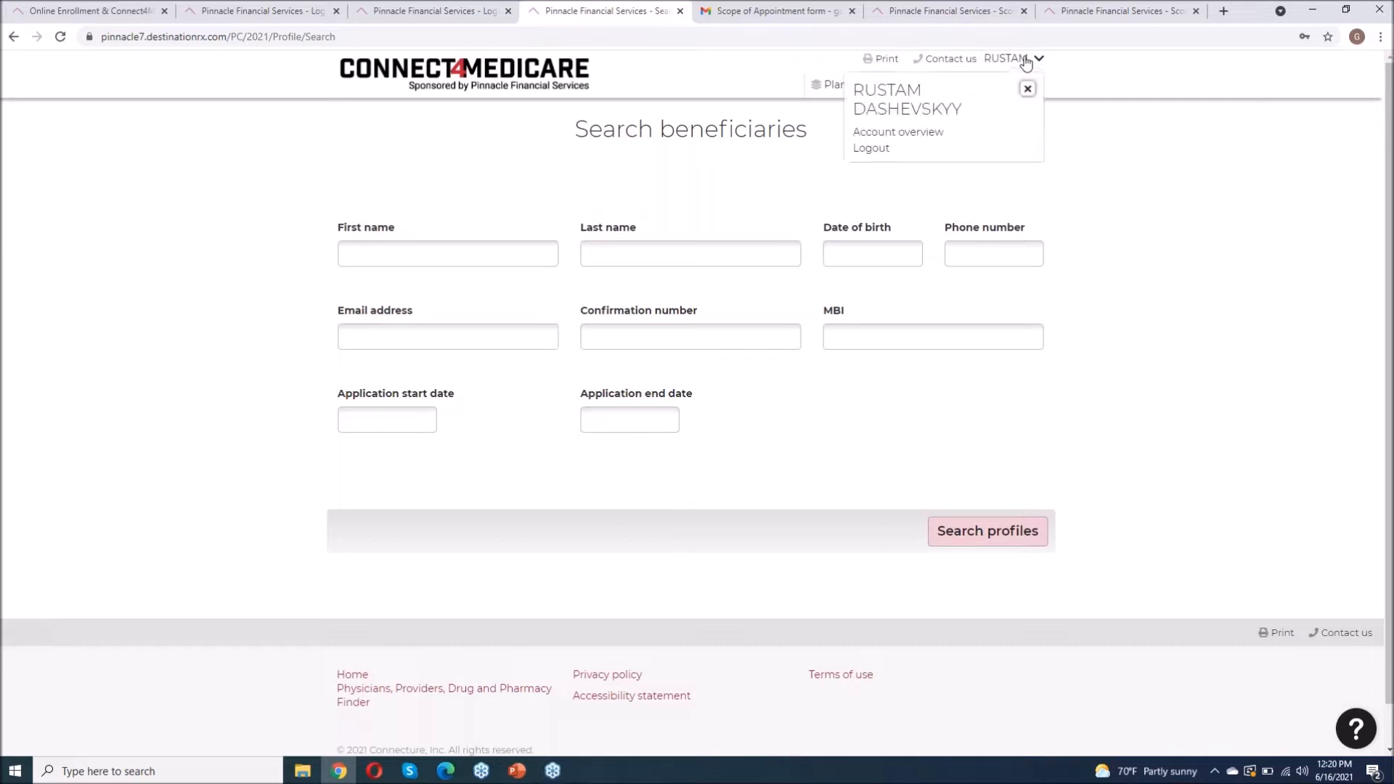
left_click(1075, 173)
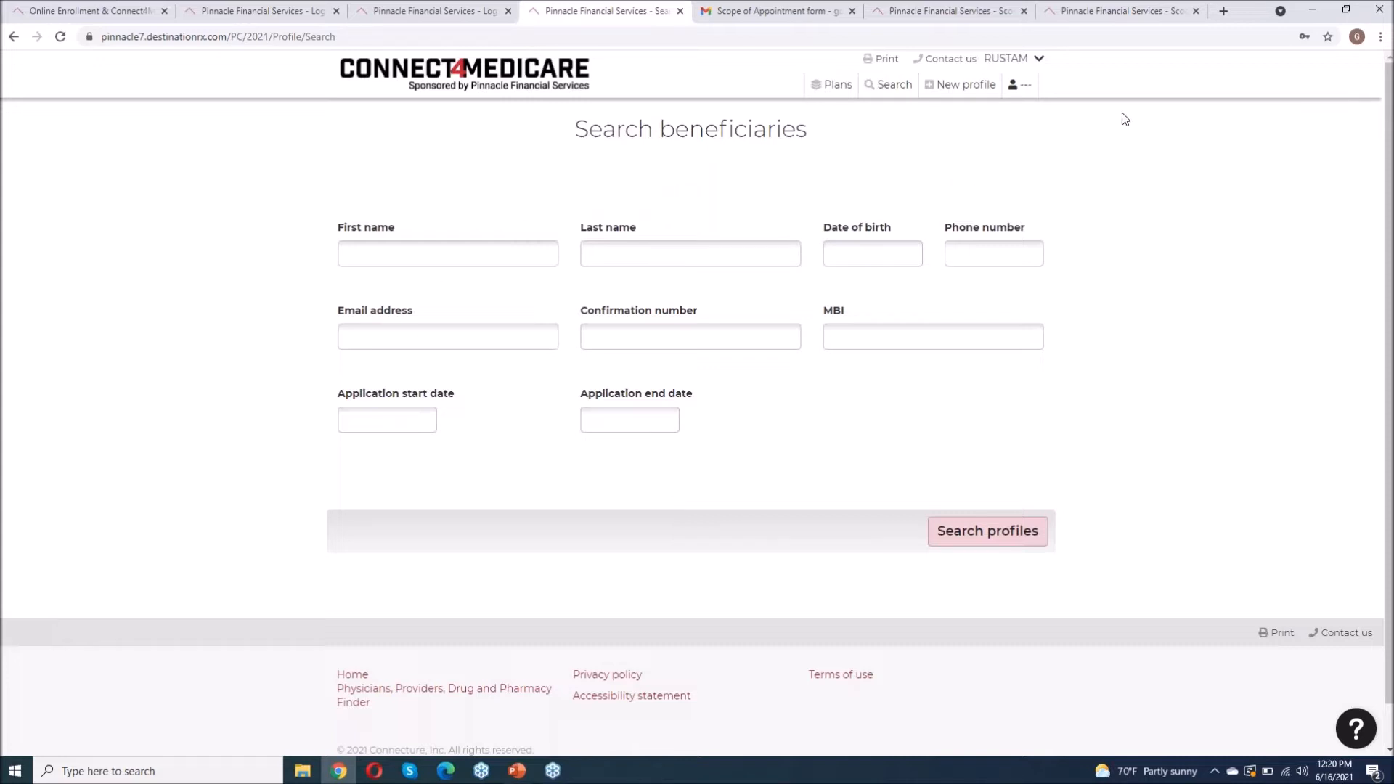
left_click(961, 86)
left_click(368, 265)
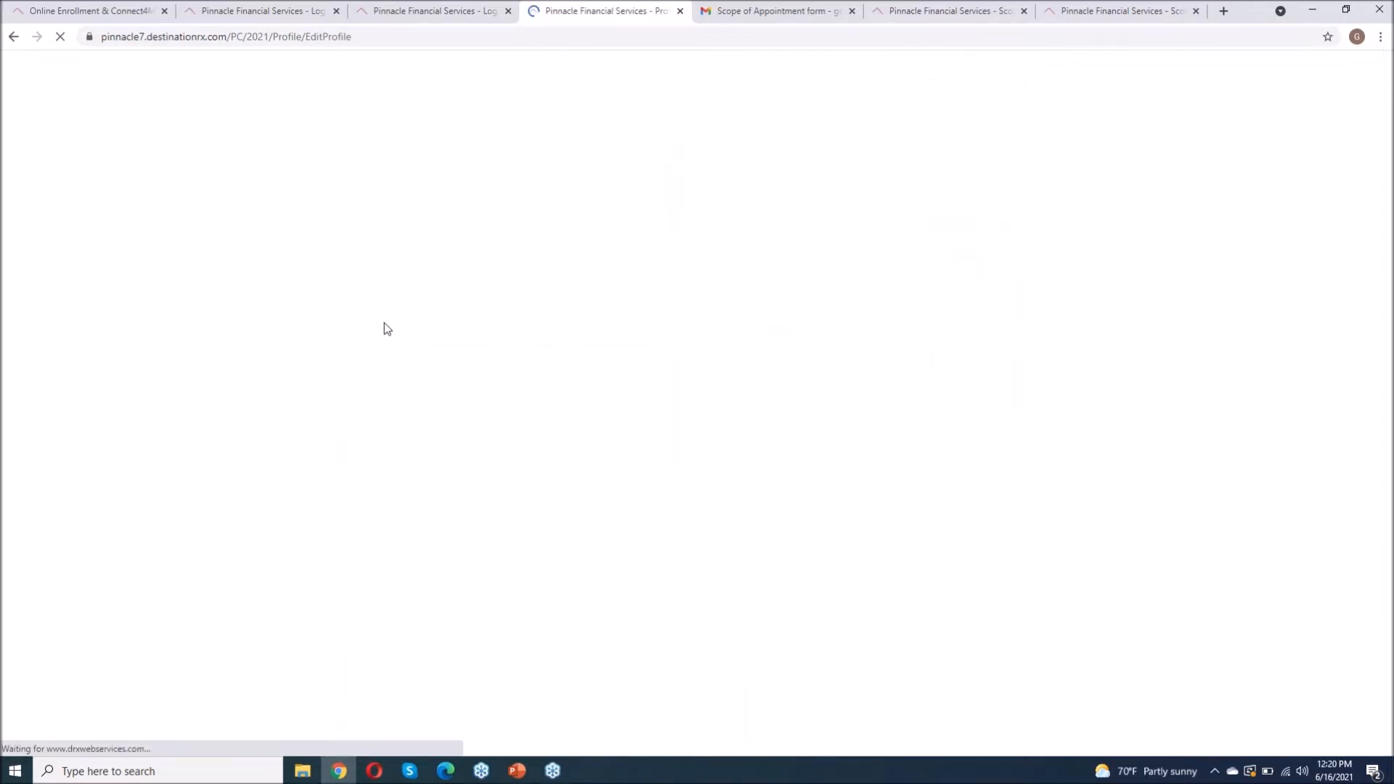
Step: Enter the beneficiary's ZIP code, first and last name, and date of birth
left_click(391, 270)
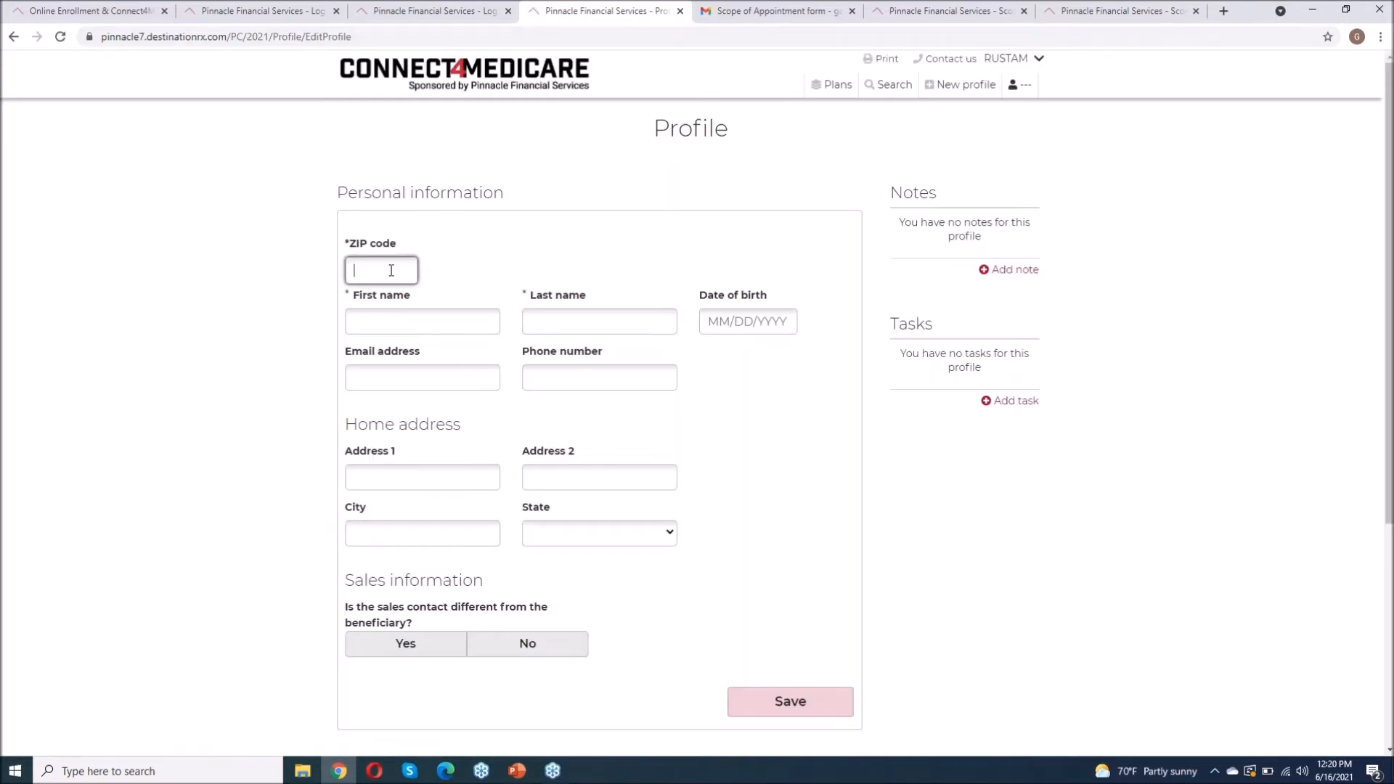
type("11235")
left_click(387, 327)
type("g")
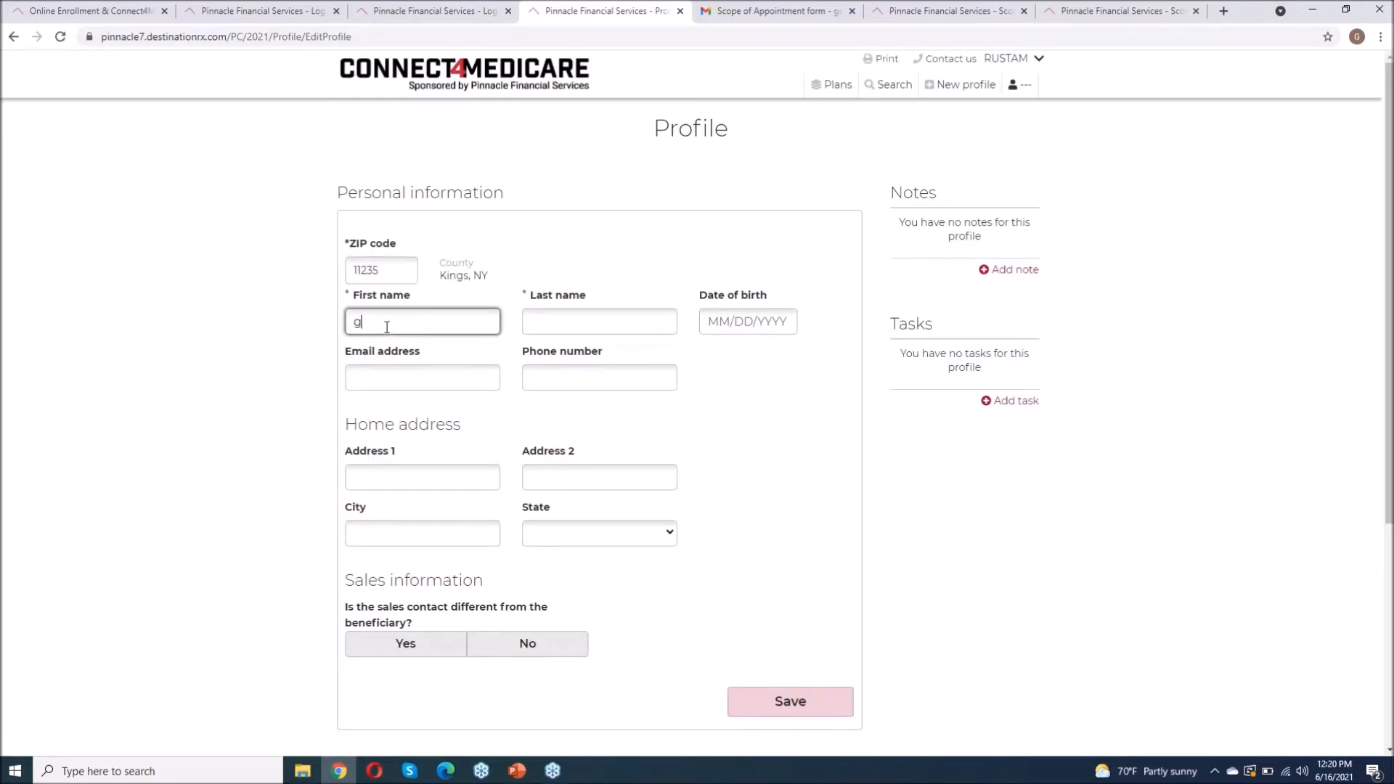
key("BackSpace")
left_click(582, 311)
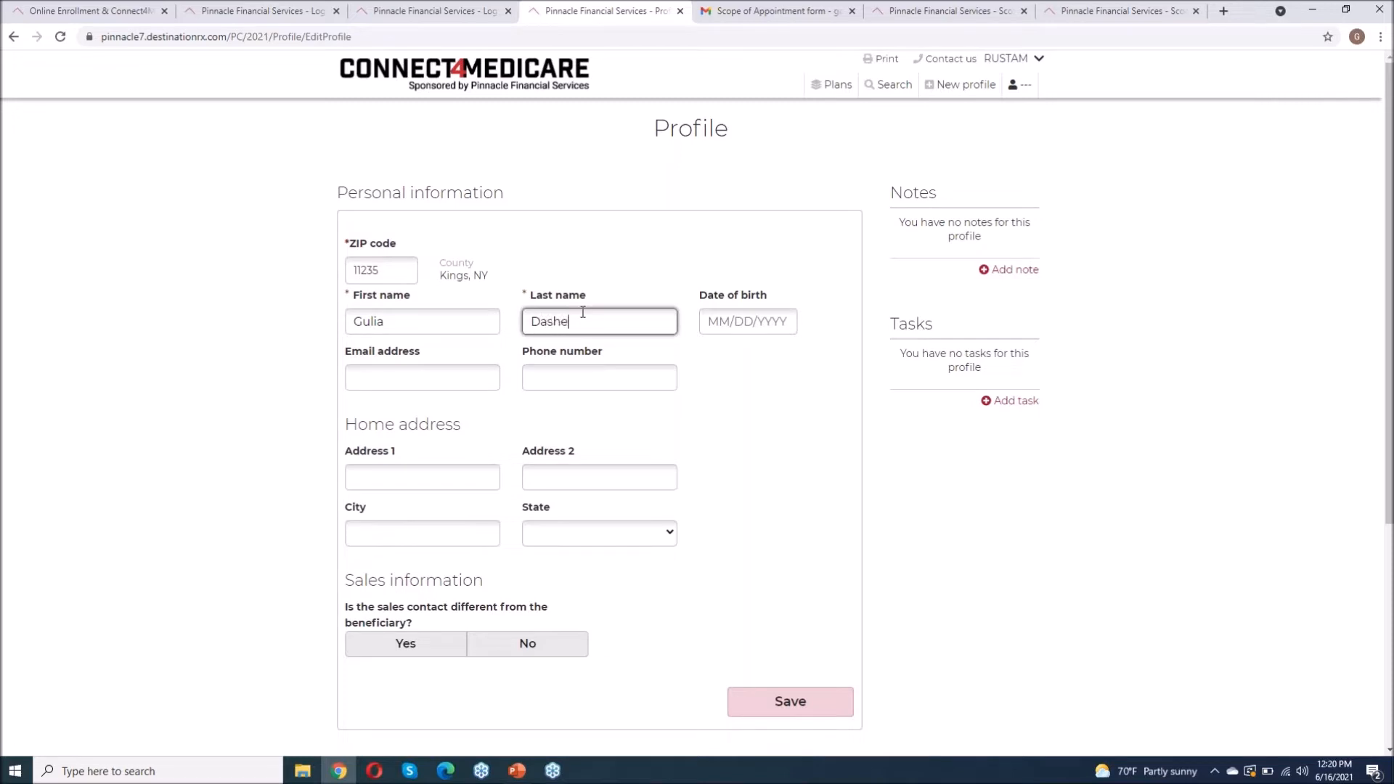
left_click(731, 326)
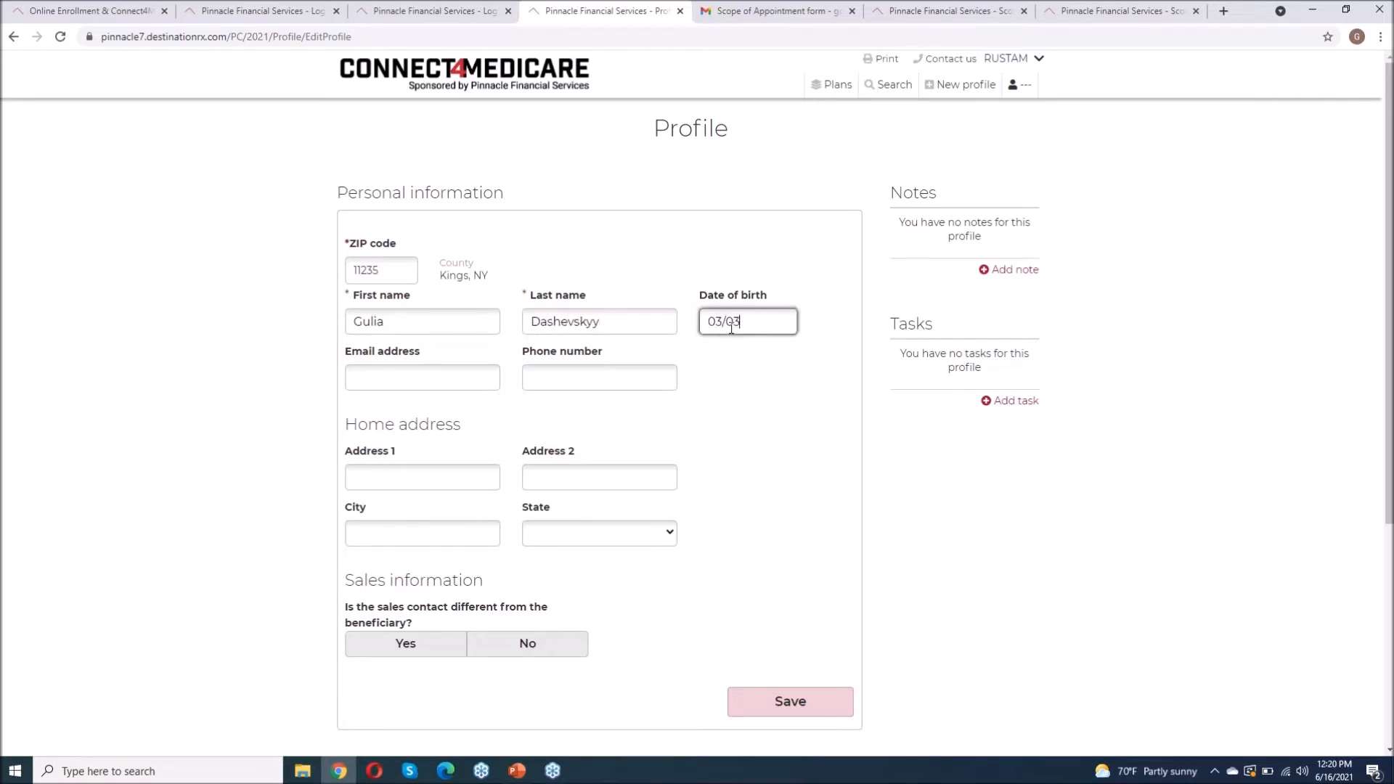
Step: Enter the beneficiary's email address and phone number
left_click(422, 378)
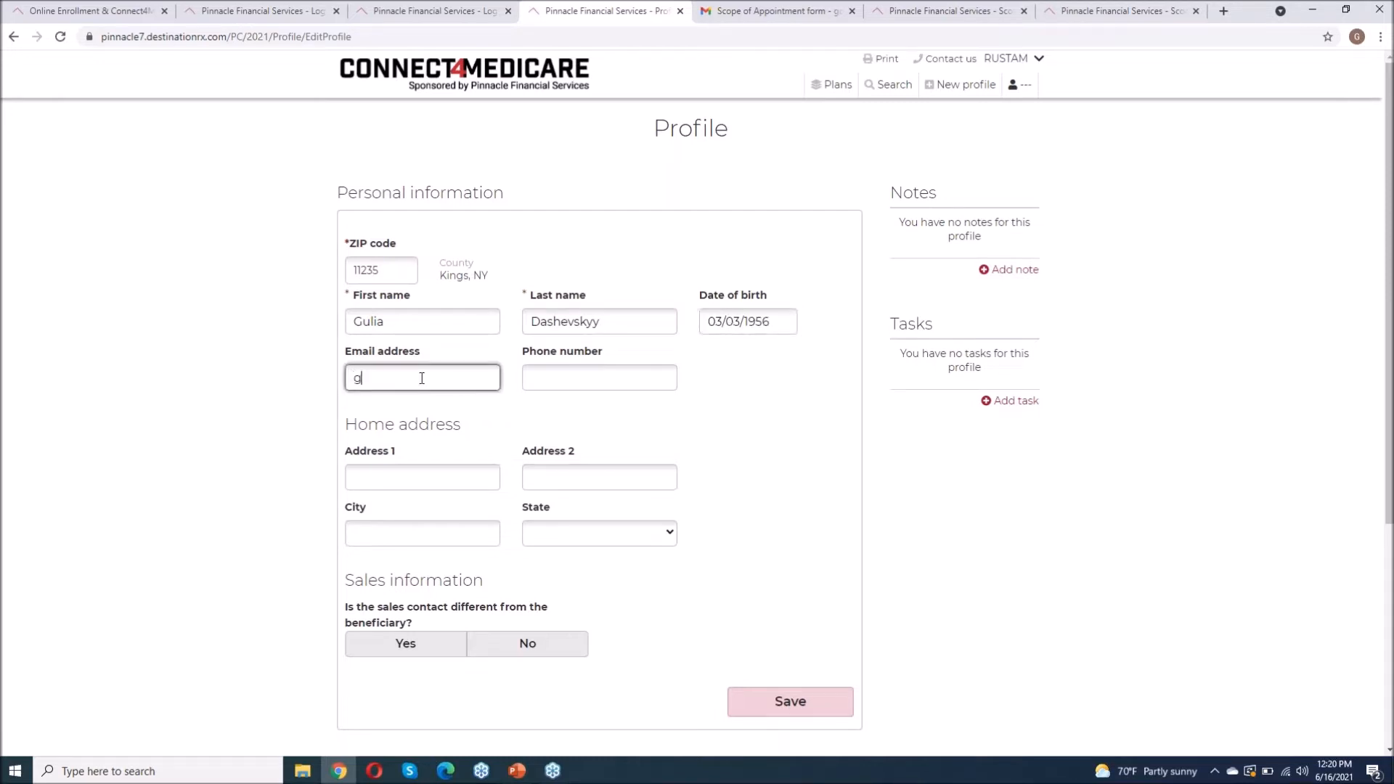
left_click(543, 379)
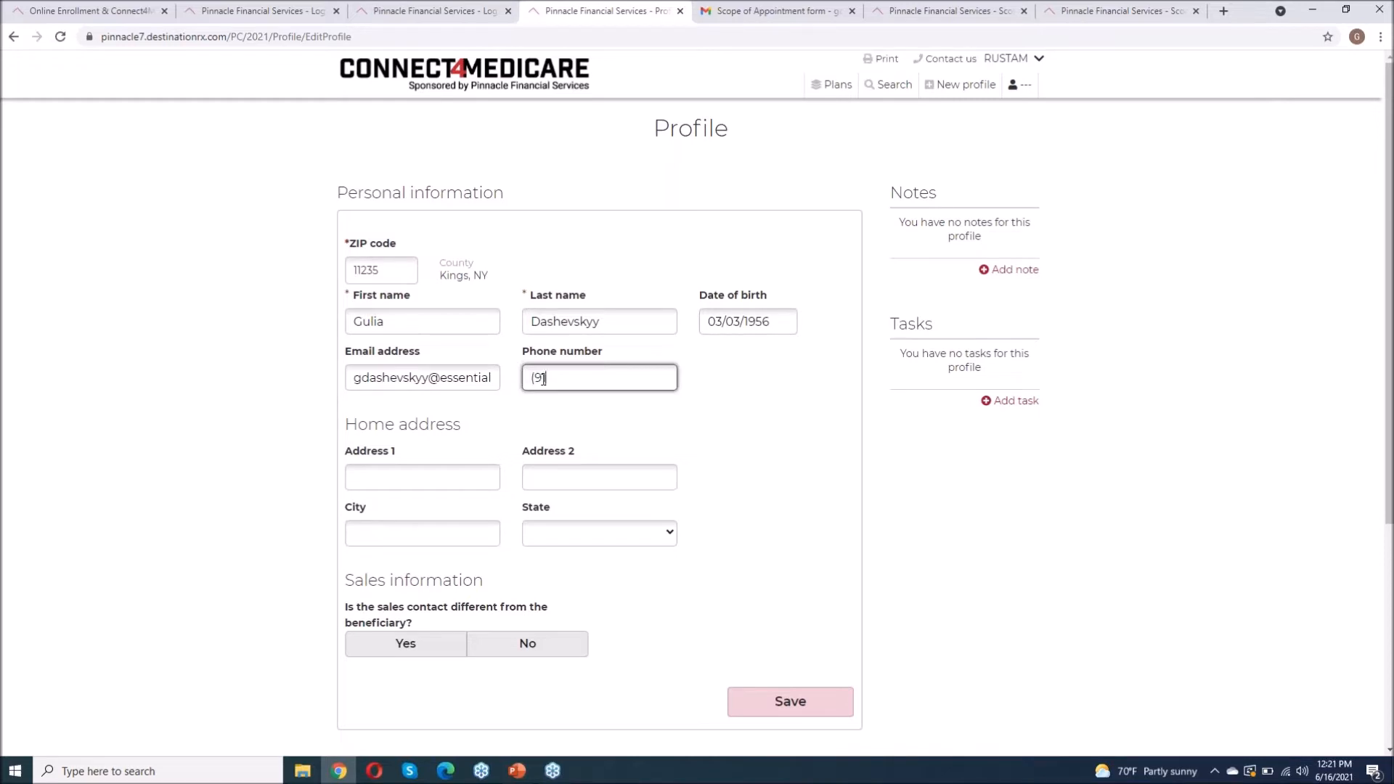
Step: Enter the home street address, apartment and city with state NY, answer No to a different sales contact, and save
left_click(435, 478)
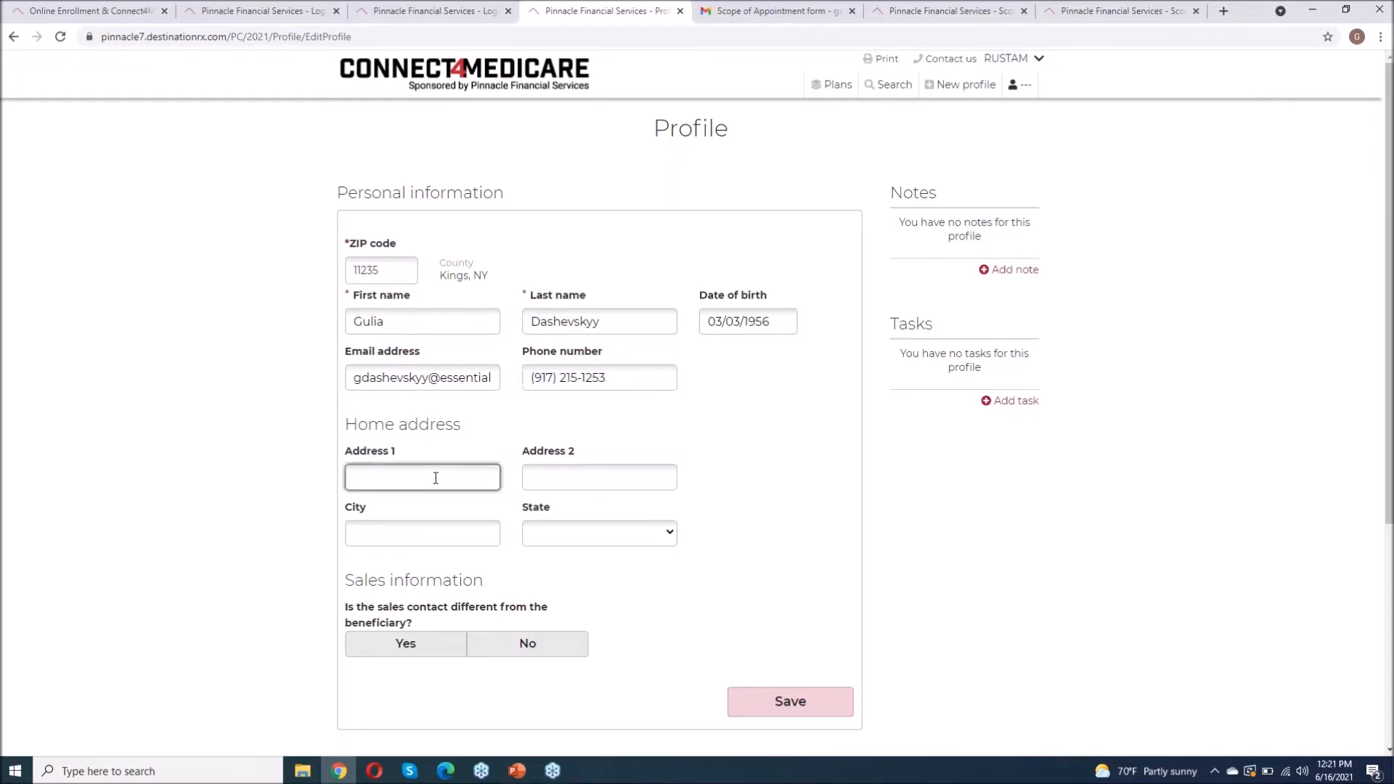
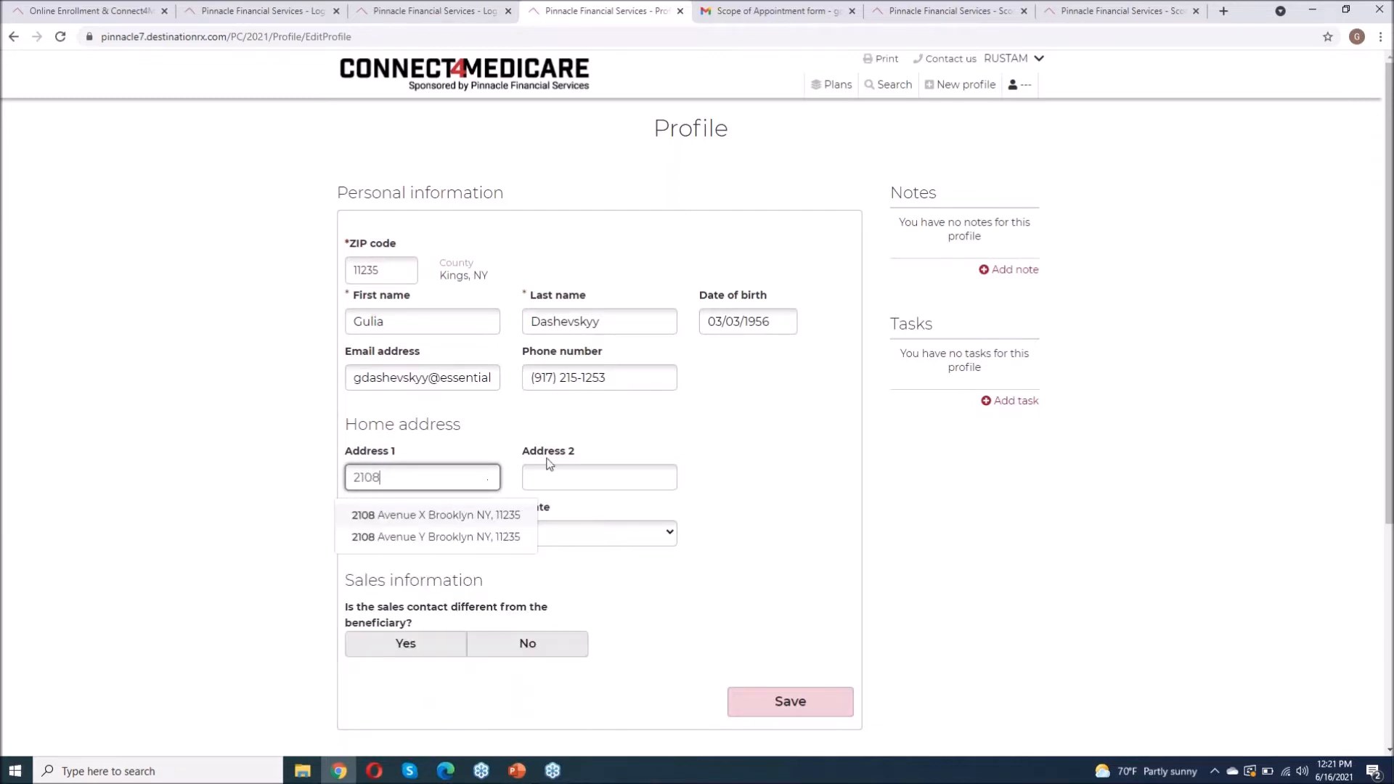
left_click(559, 475)
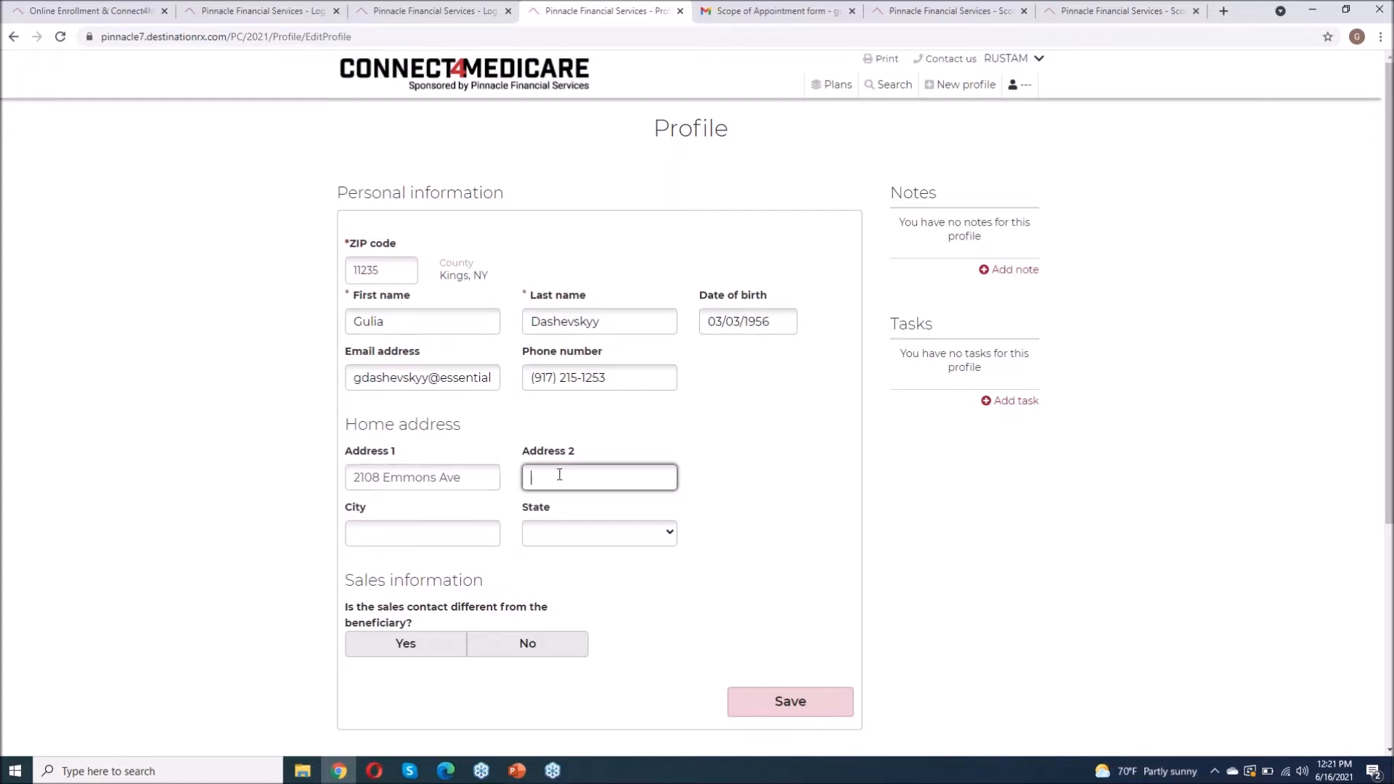
left_click(418, 528)
type("Broo")
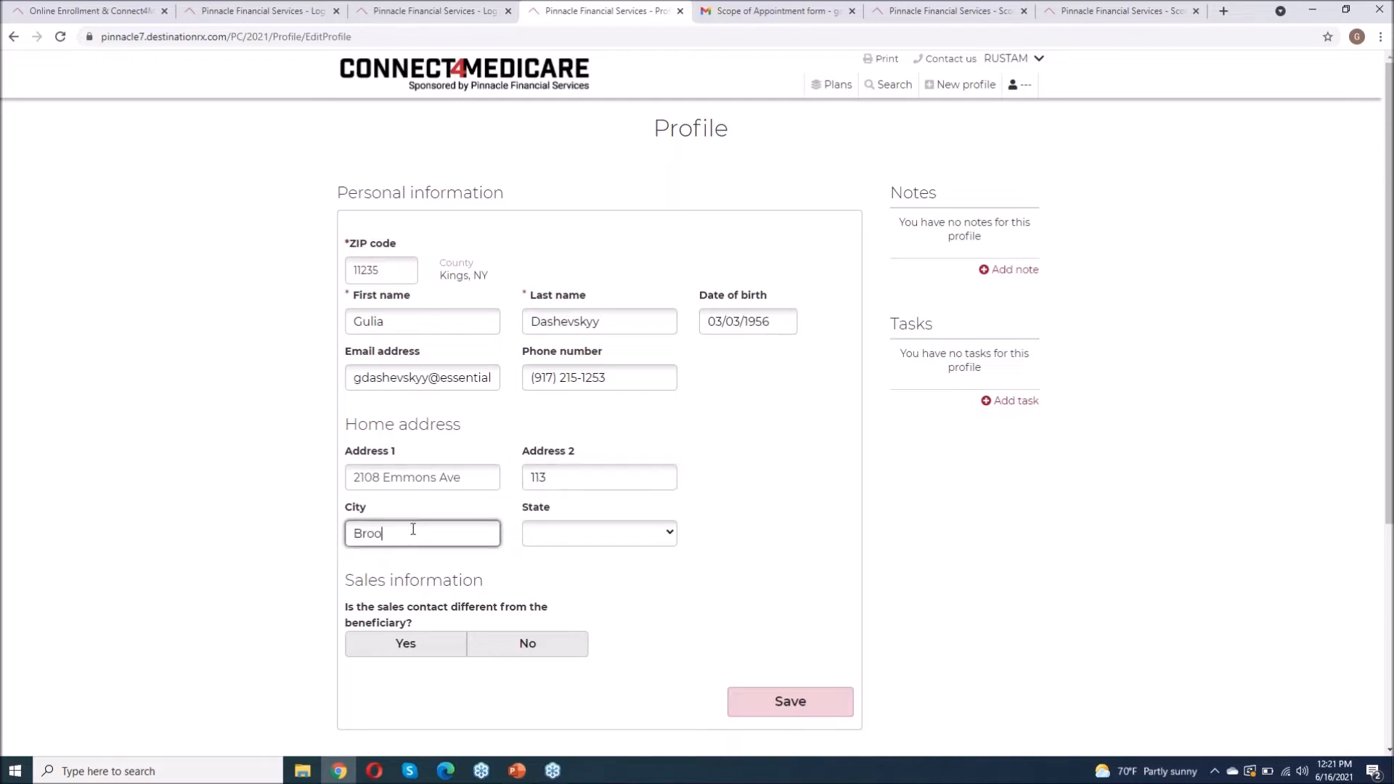
type("klyn")
left_click(570, 543)
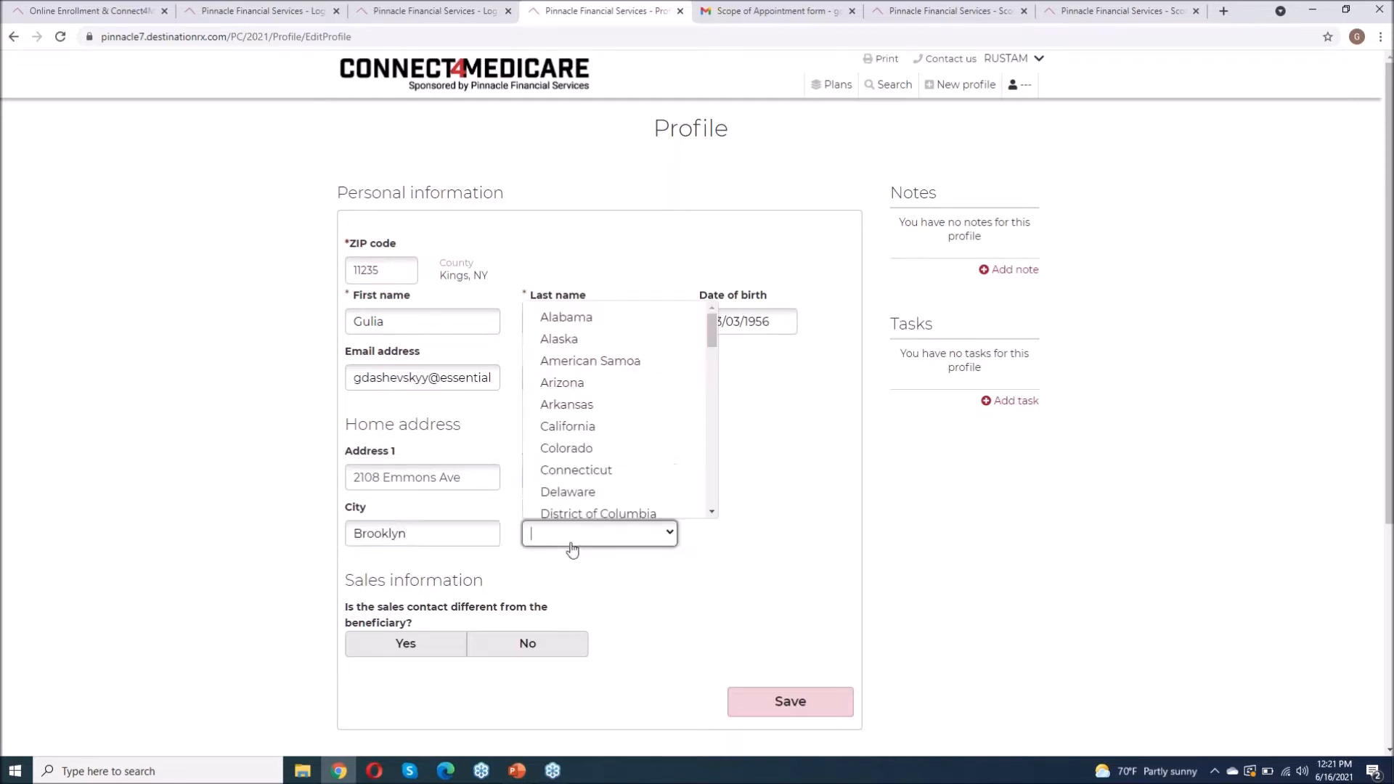
scroll(649, 450, "down", 6)
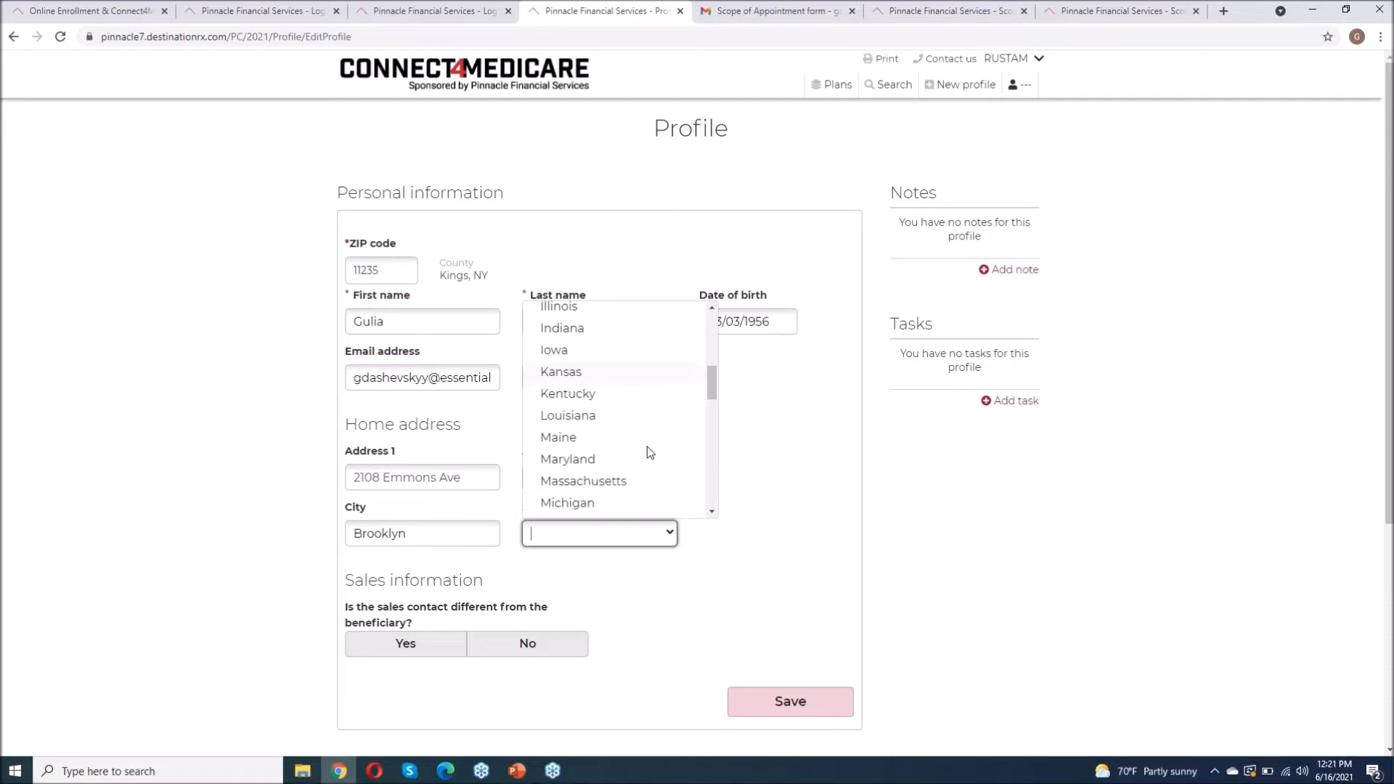
scroll(649, 451, "down", 4)
scroll(648, 450, "up", 2)
left_click(594, 398)
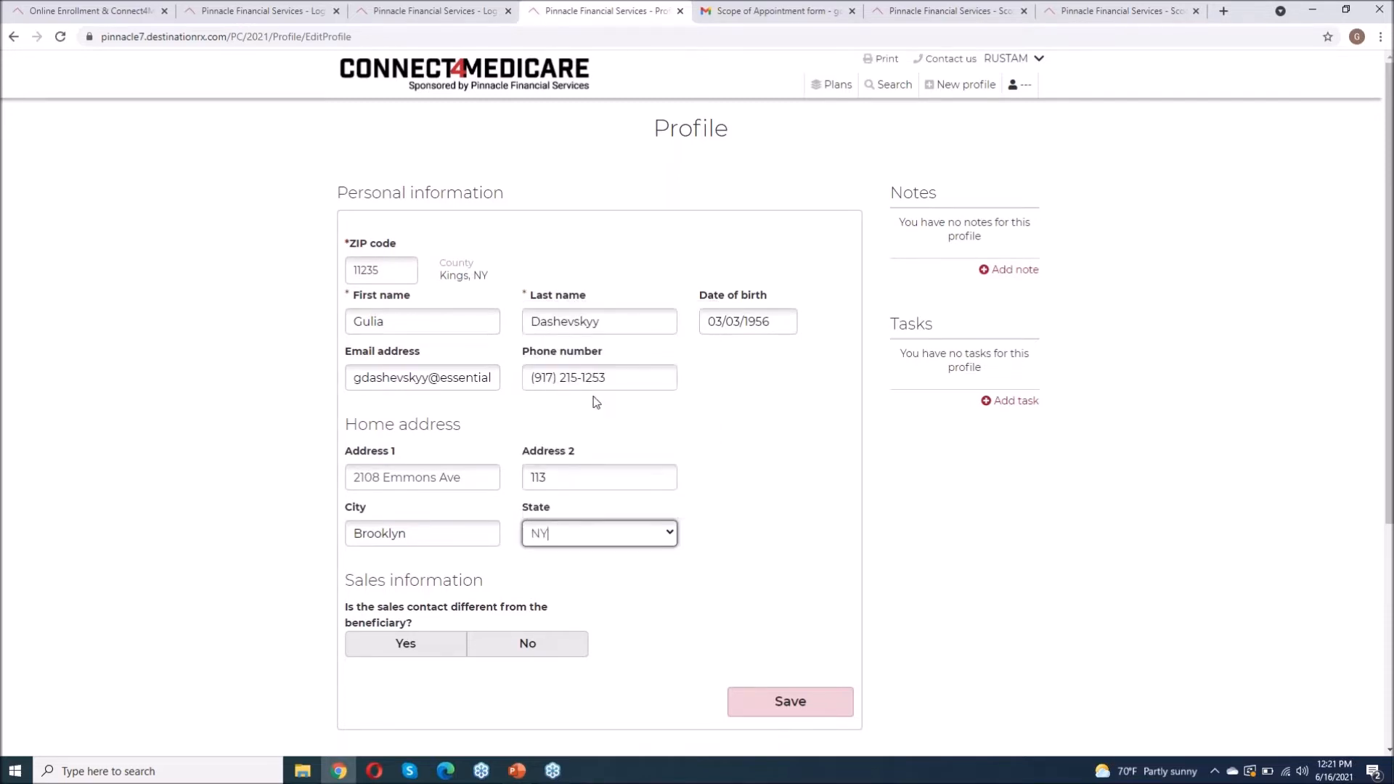
left_click(524, 645)
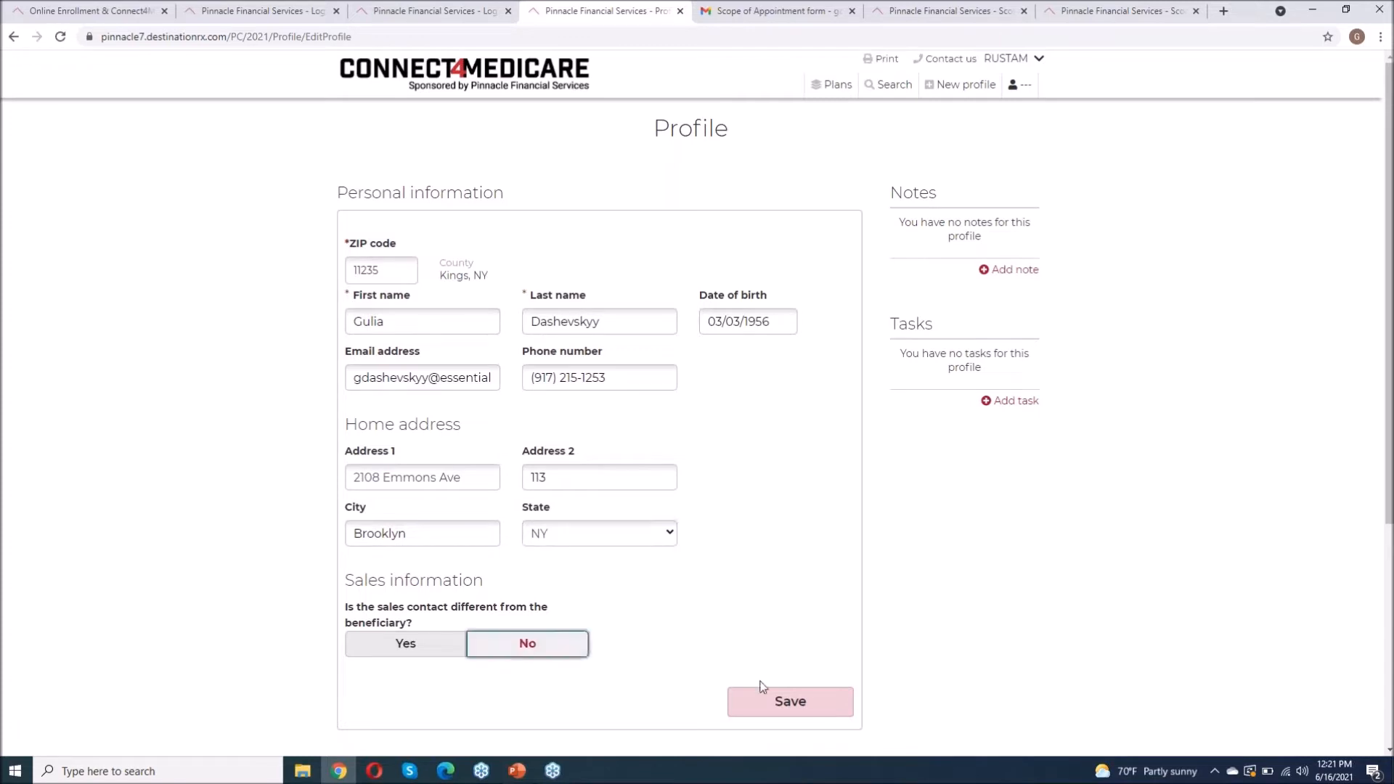
left_click(779, 704)
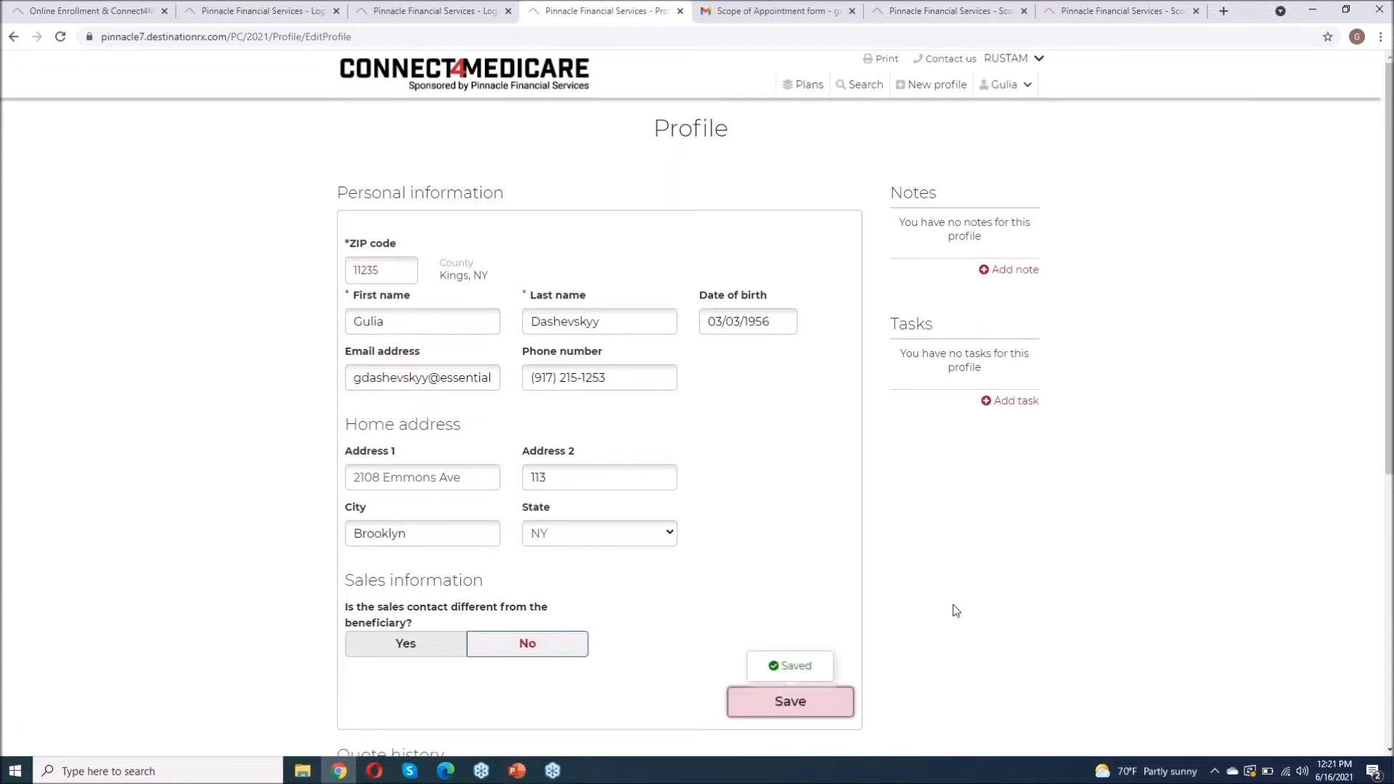
Step: Go to the beneficiary's Scope of Appointment page and email the SOA form to the beneficiary
scroll(956, 610, "down", 5)
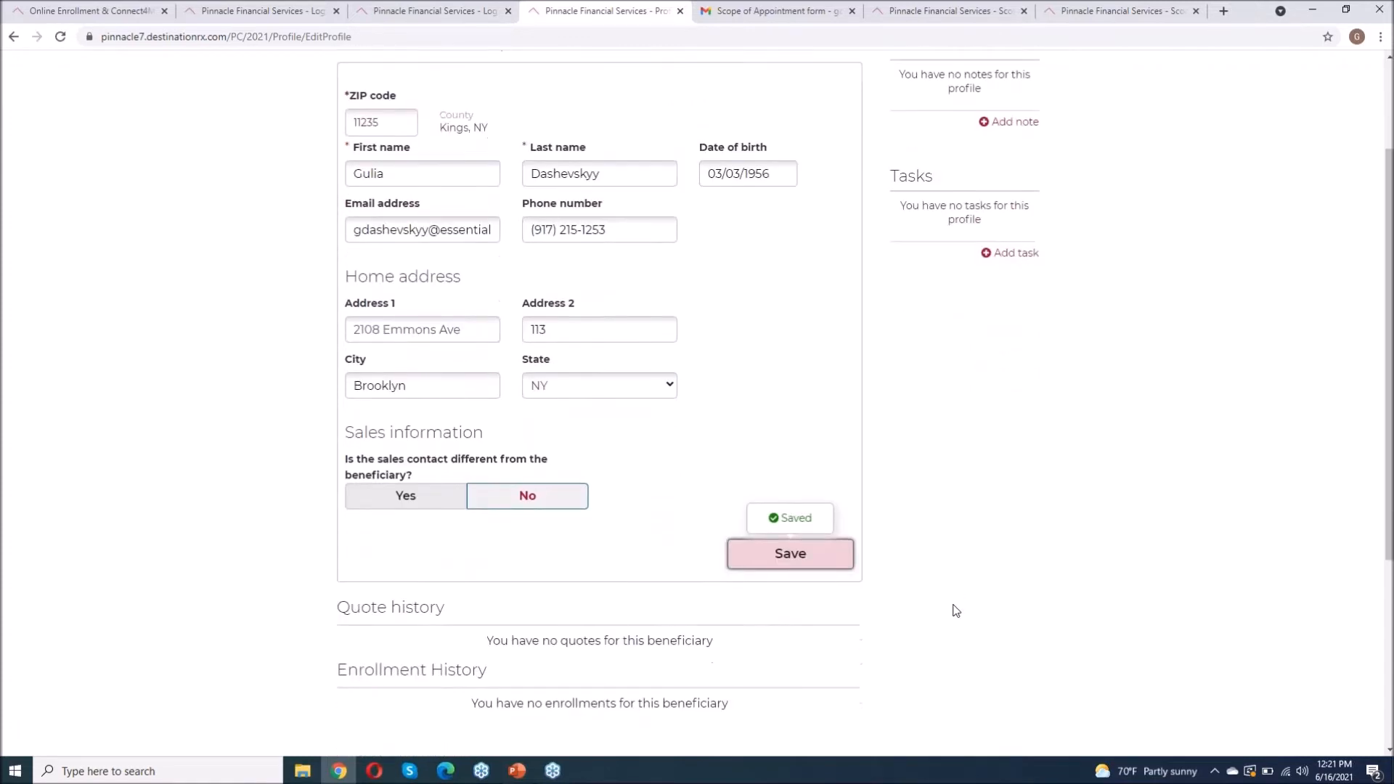
scroll(956, 610, "up", 3)
scroll(956, 610, "down", 3)
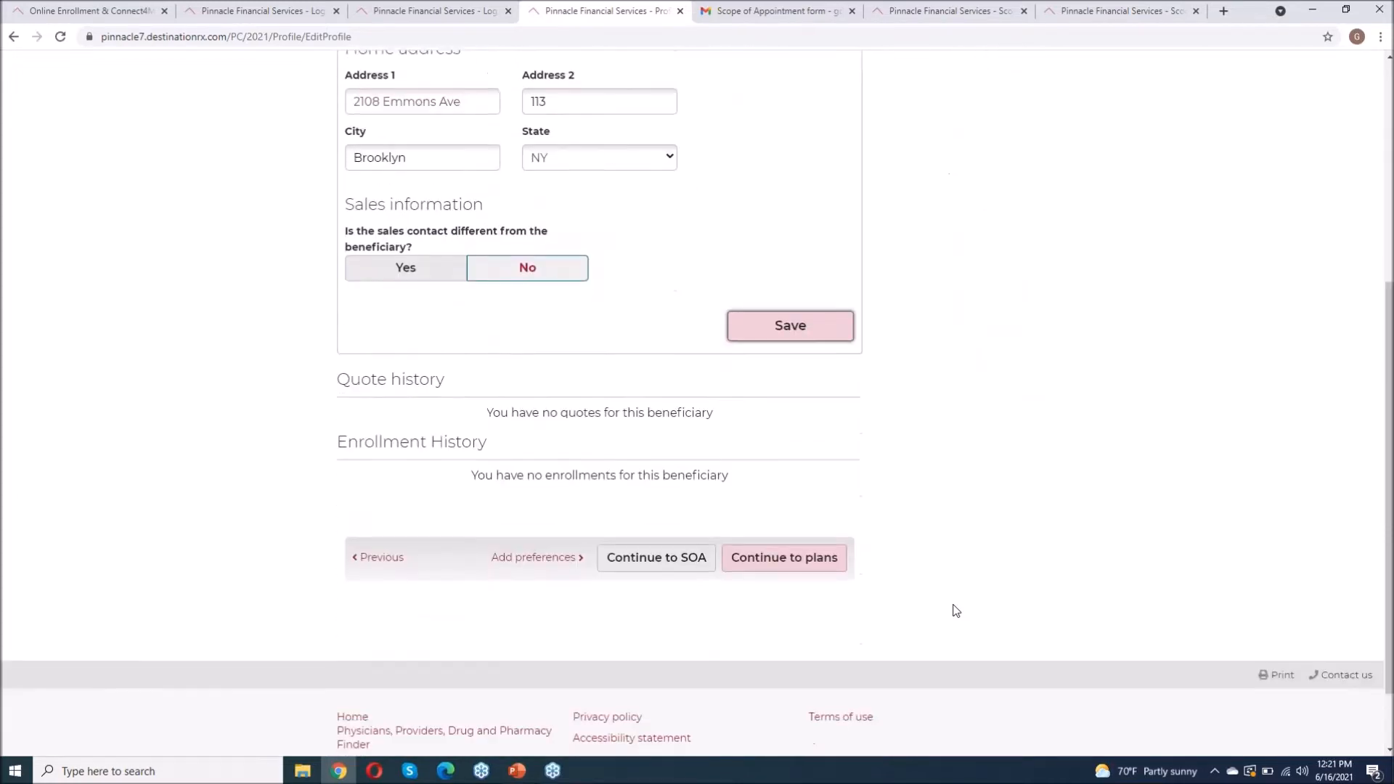
scroll(1043, 498, "up", 5)
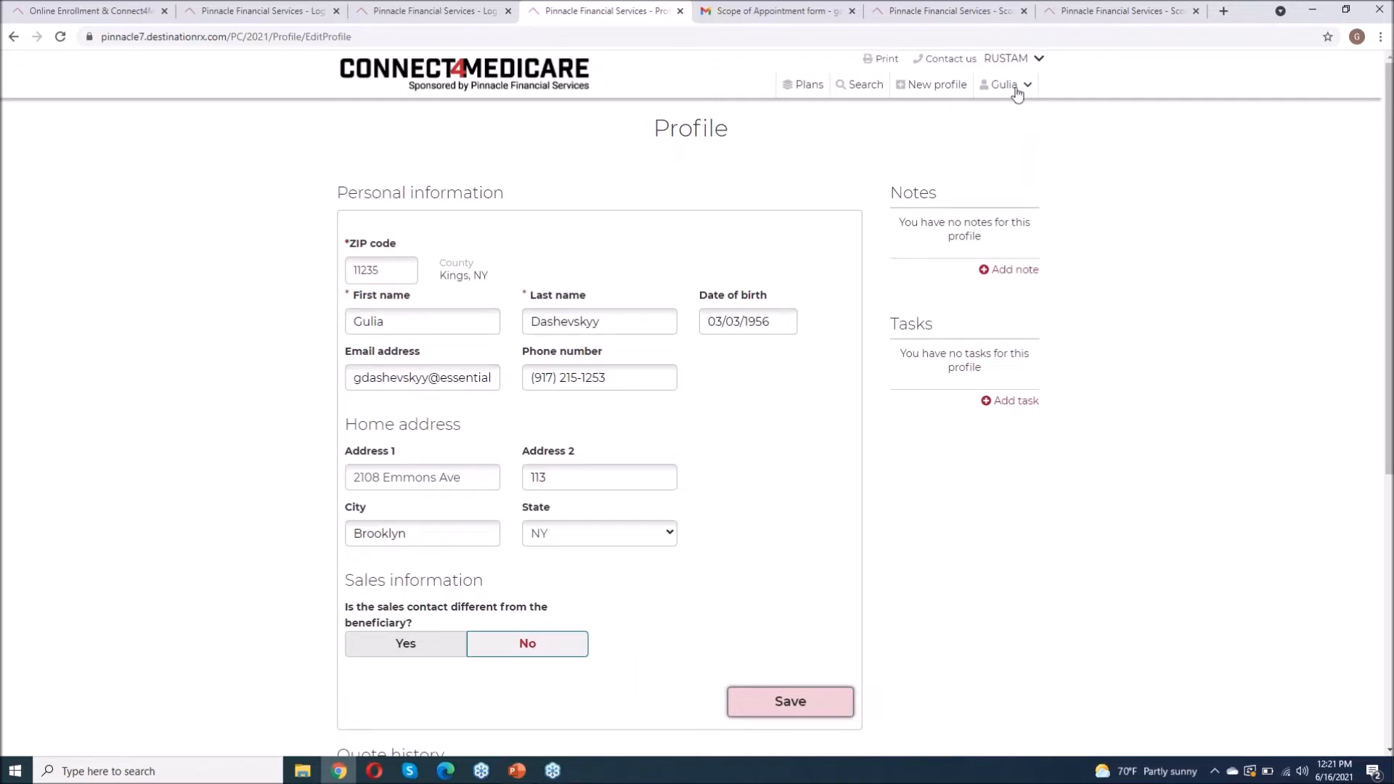
left_click(1016, 84)
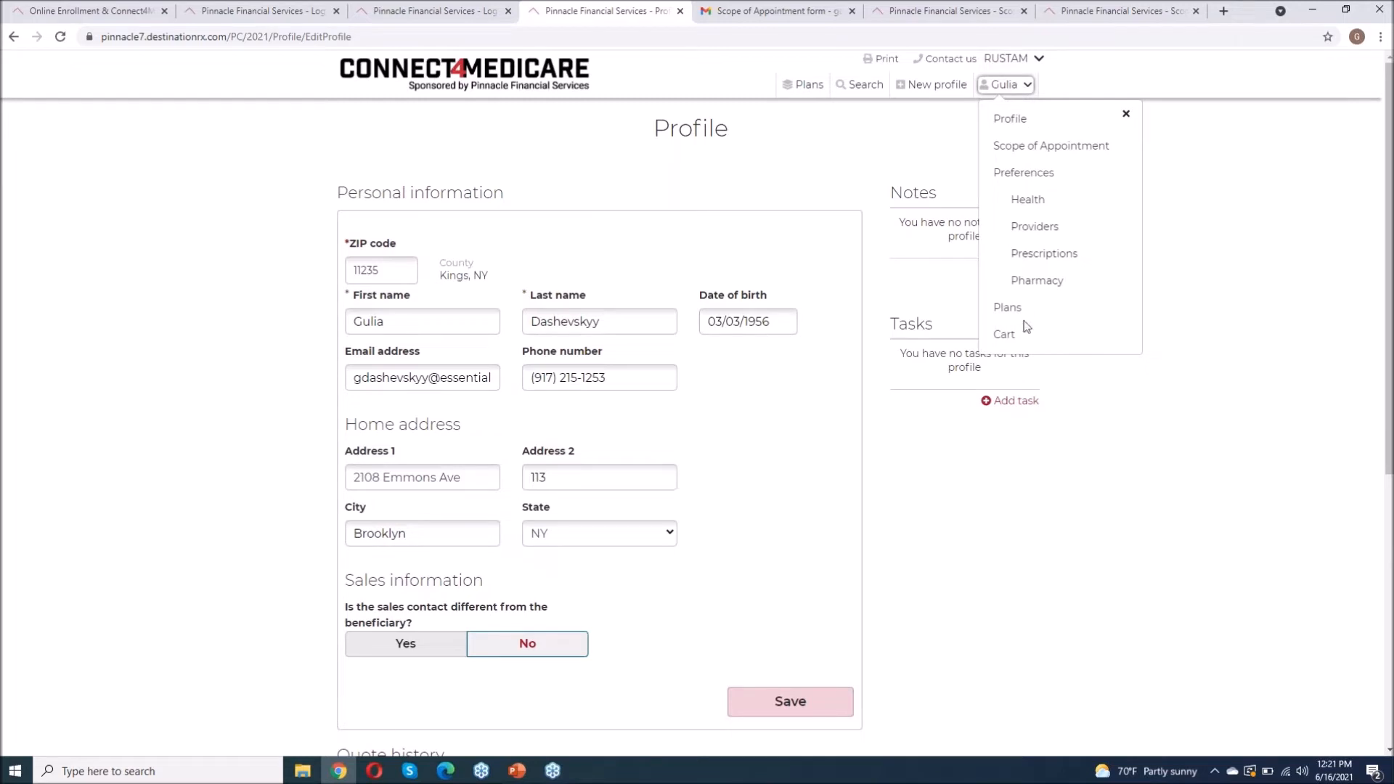
left_click(1036, 147)
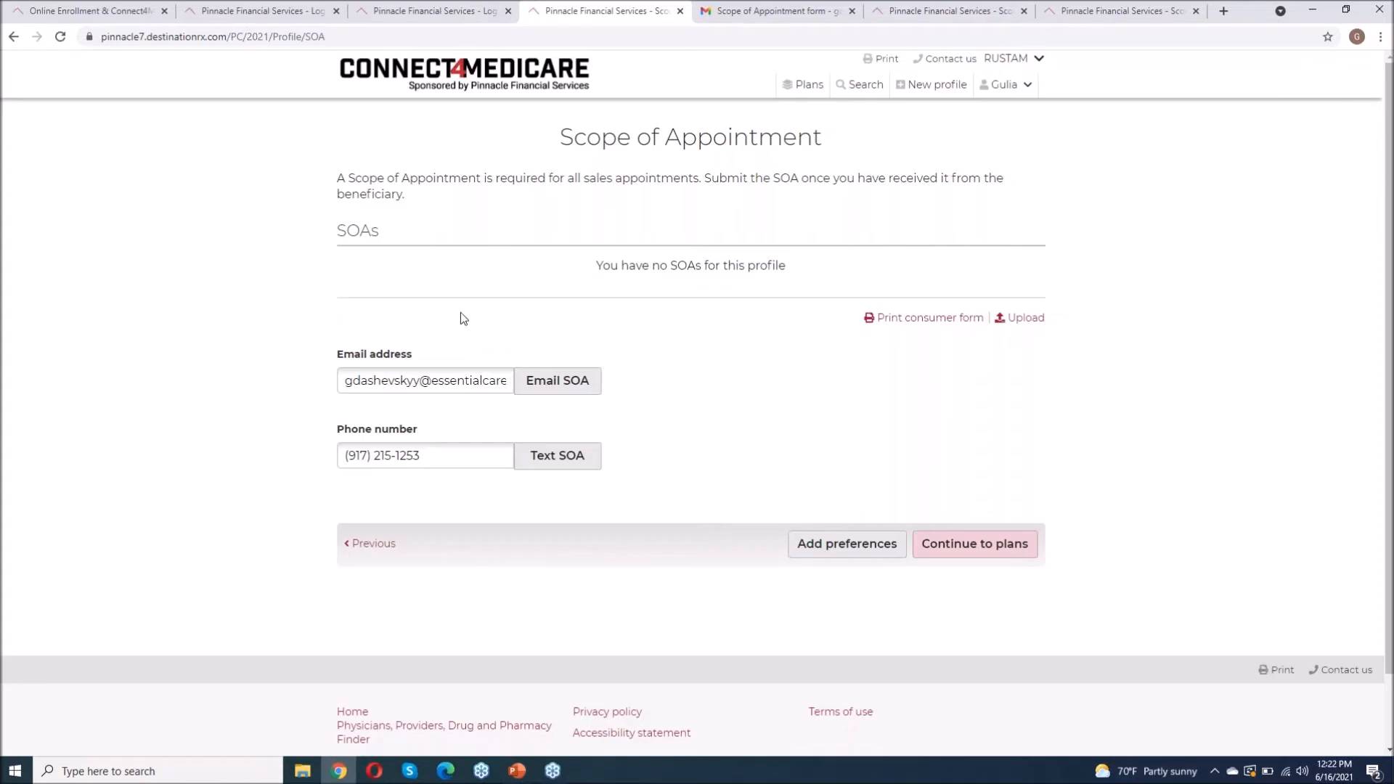
left_click(555, 389)
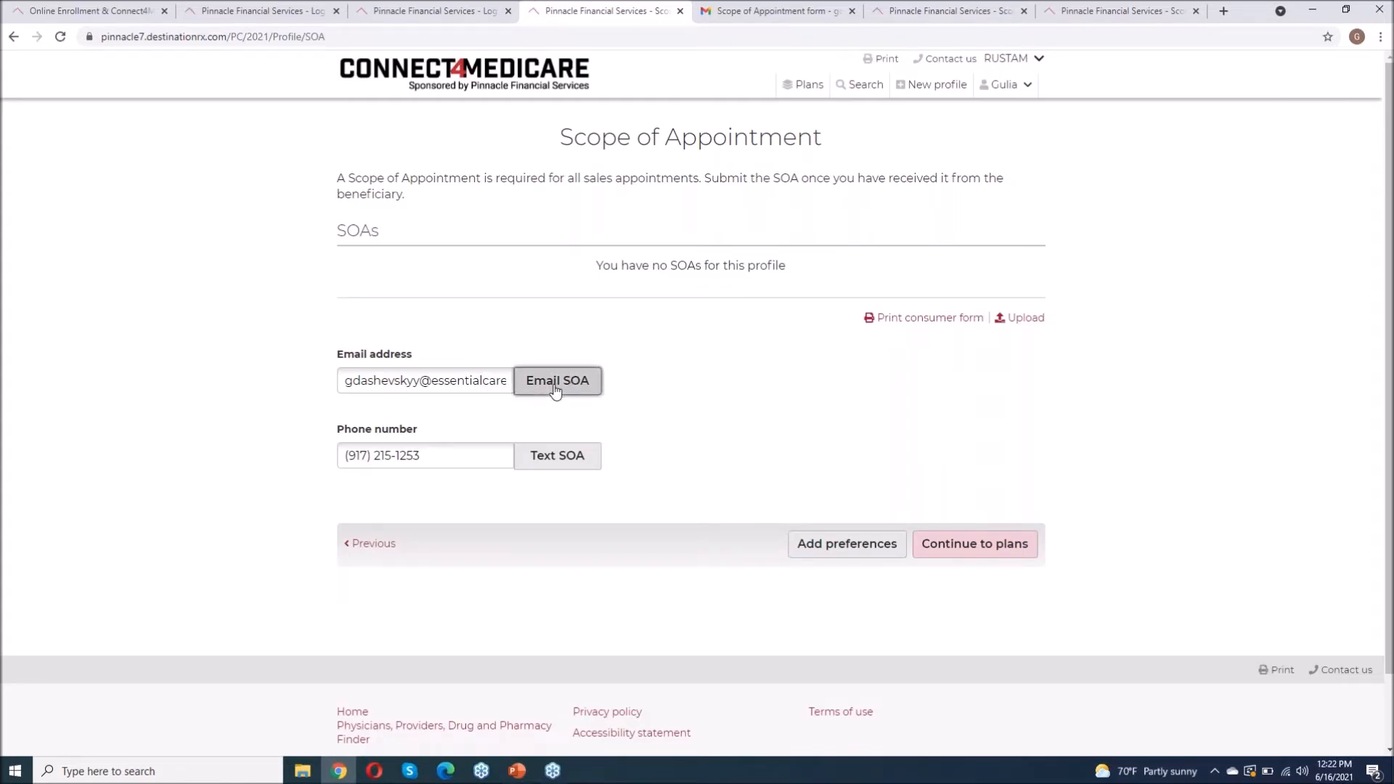
left_click(556, 388)
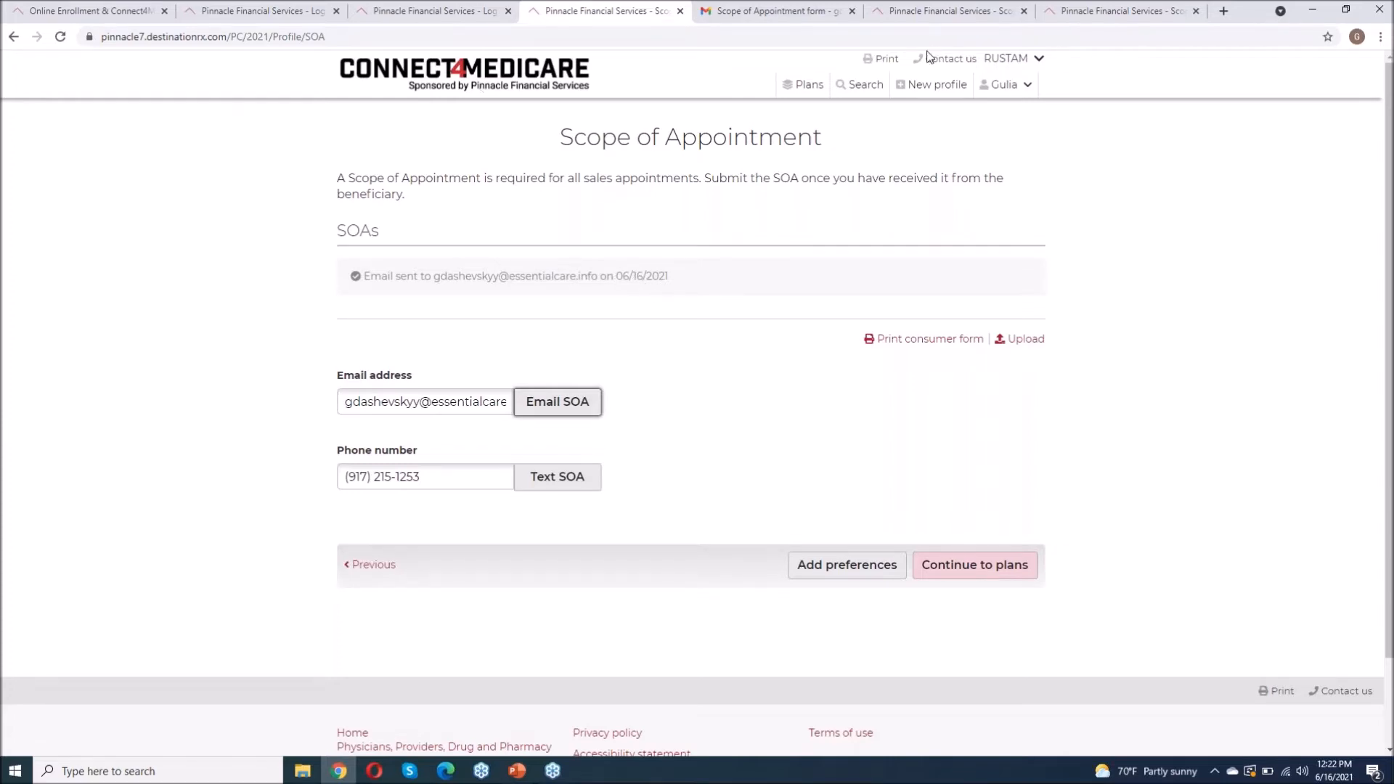
Step: Open the latest Scope of Appointment email in the Primary inbox, expand it, and follow the form link
left_click(757, 13)
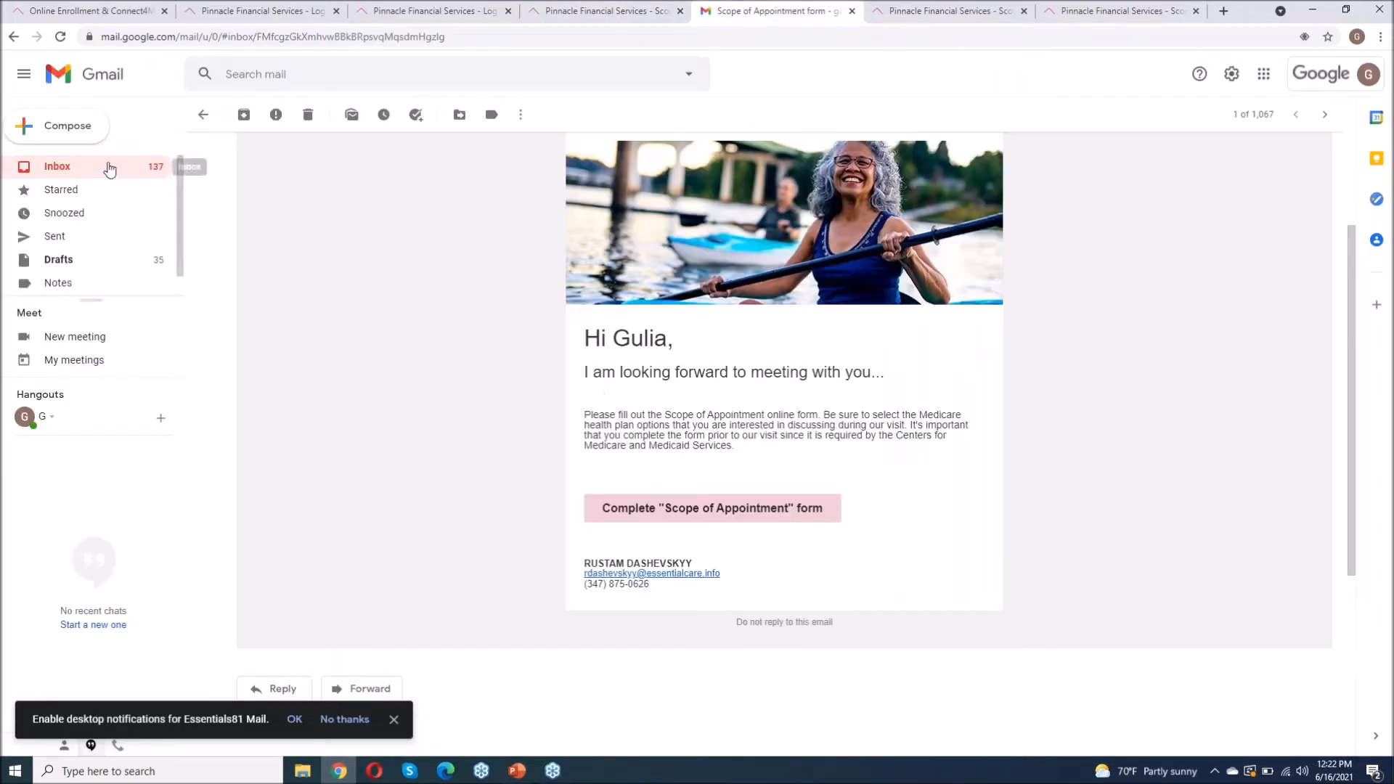
left_click(814, 155)
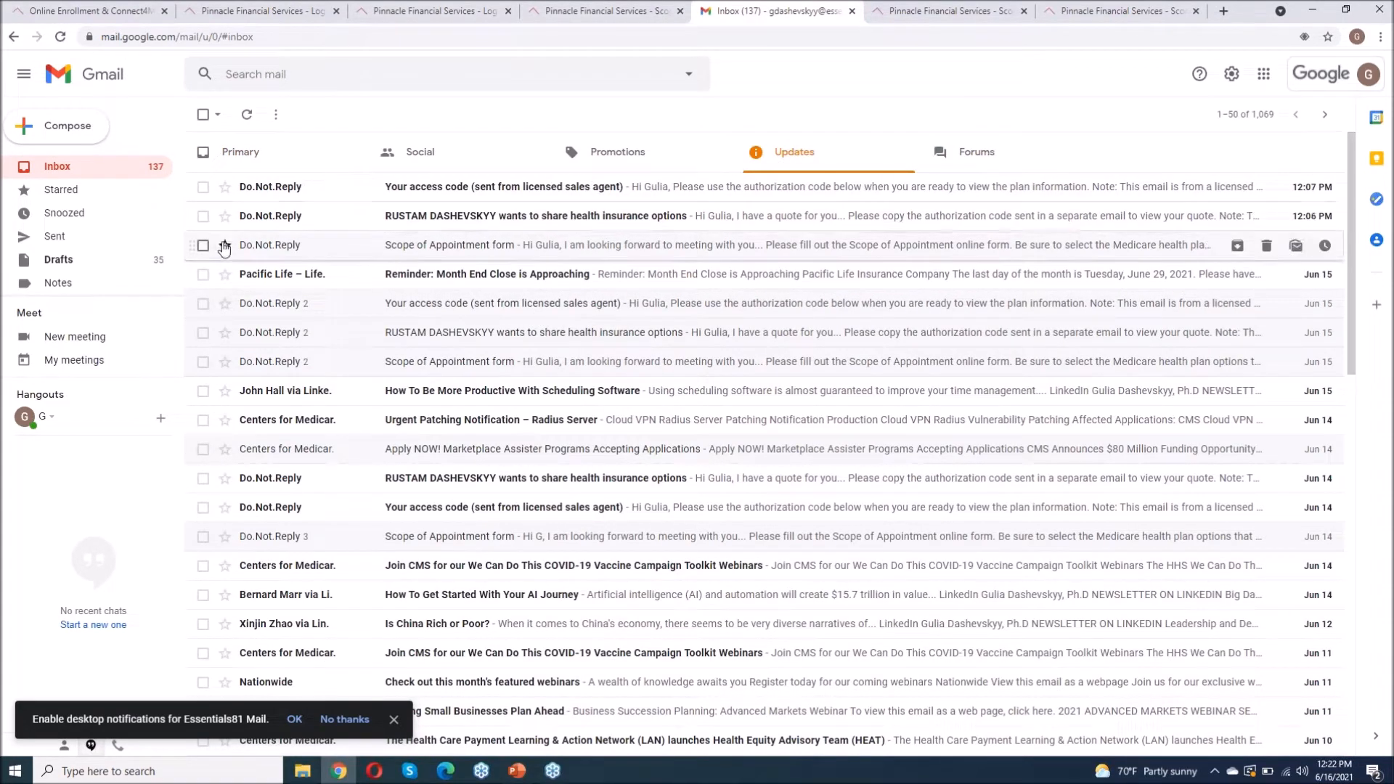
left_click(74, 169)
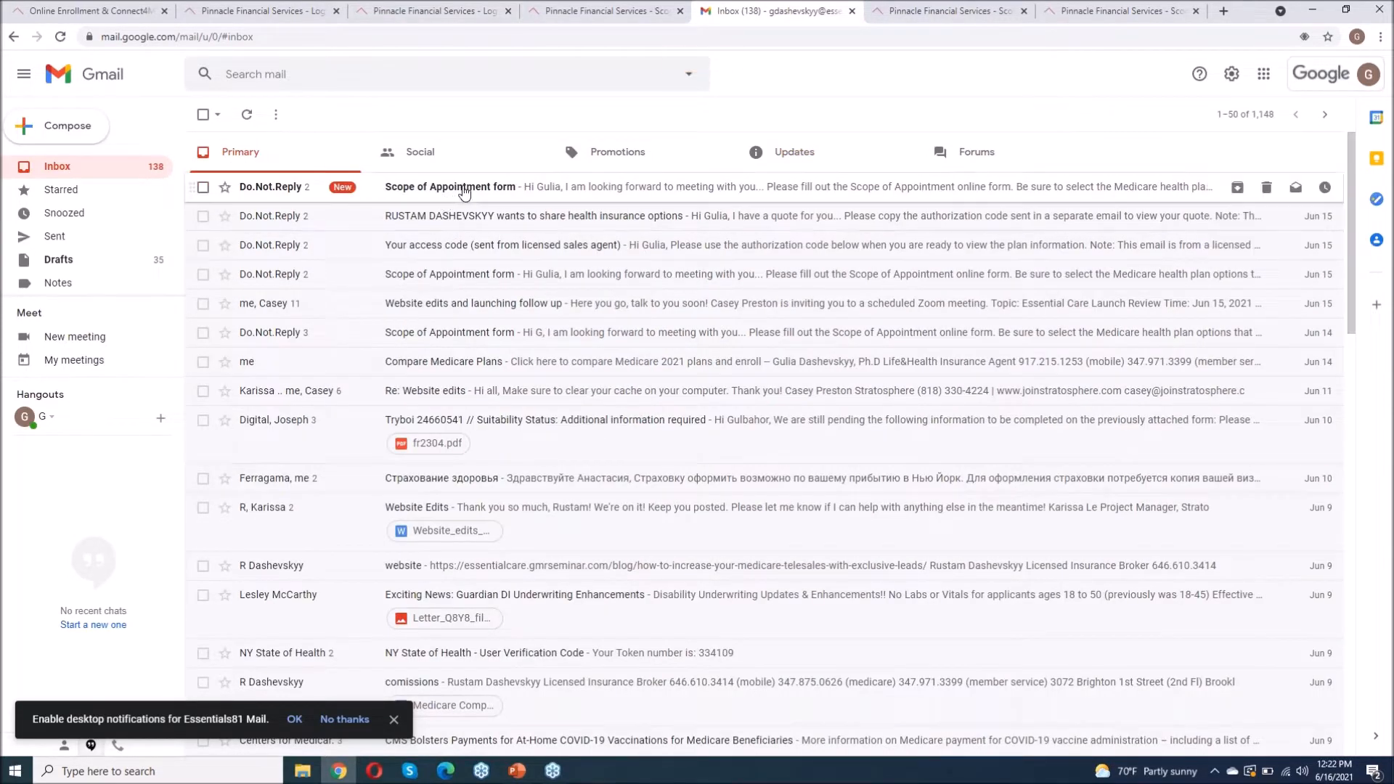
left_click(462, 191)
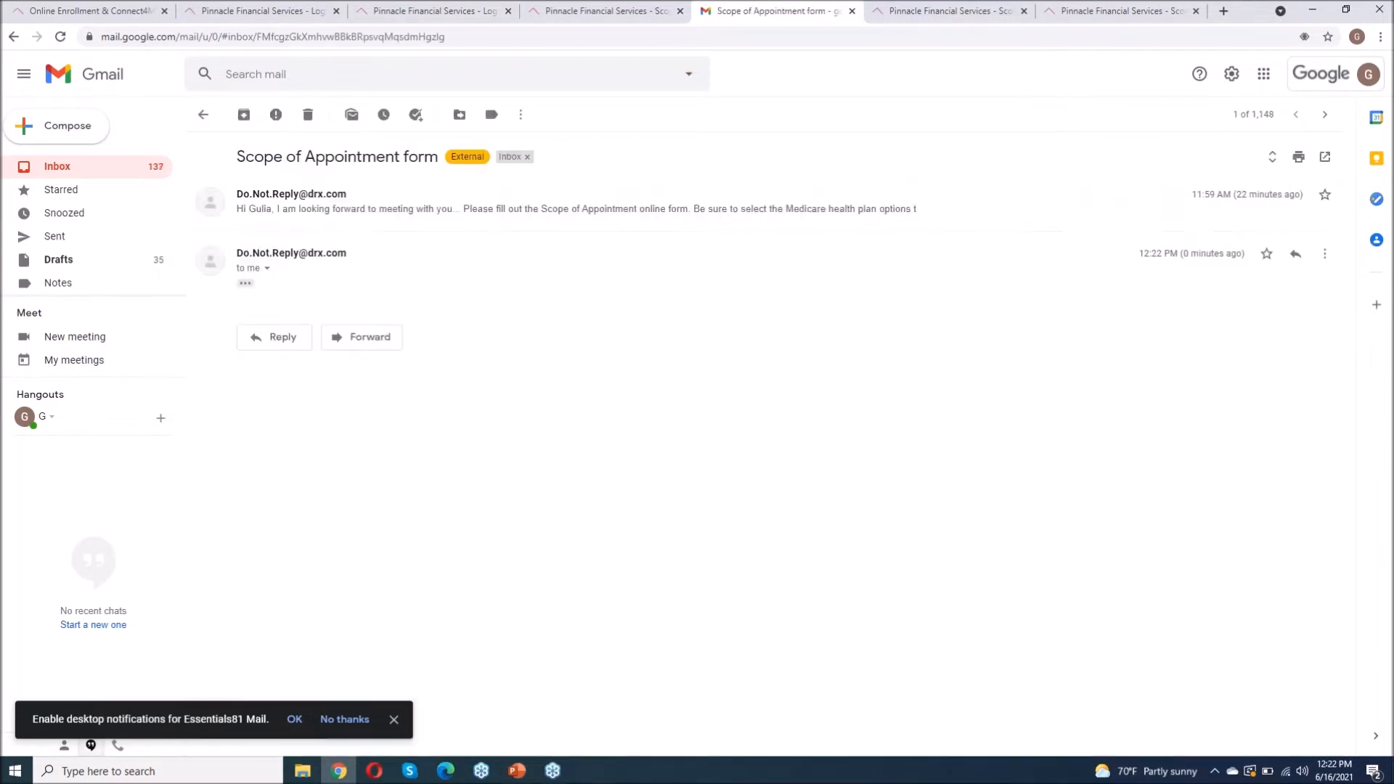
left_click(323, 211)
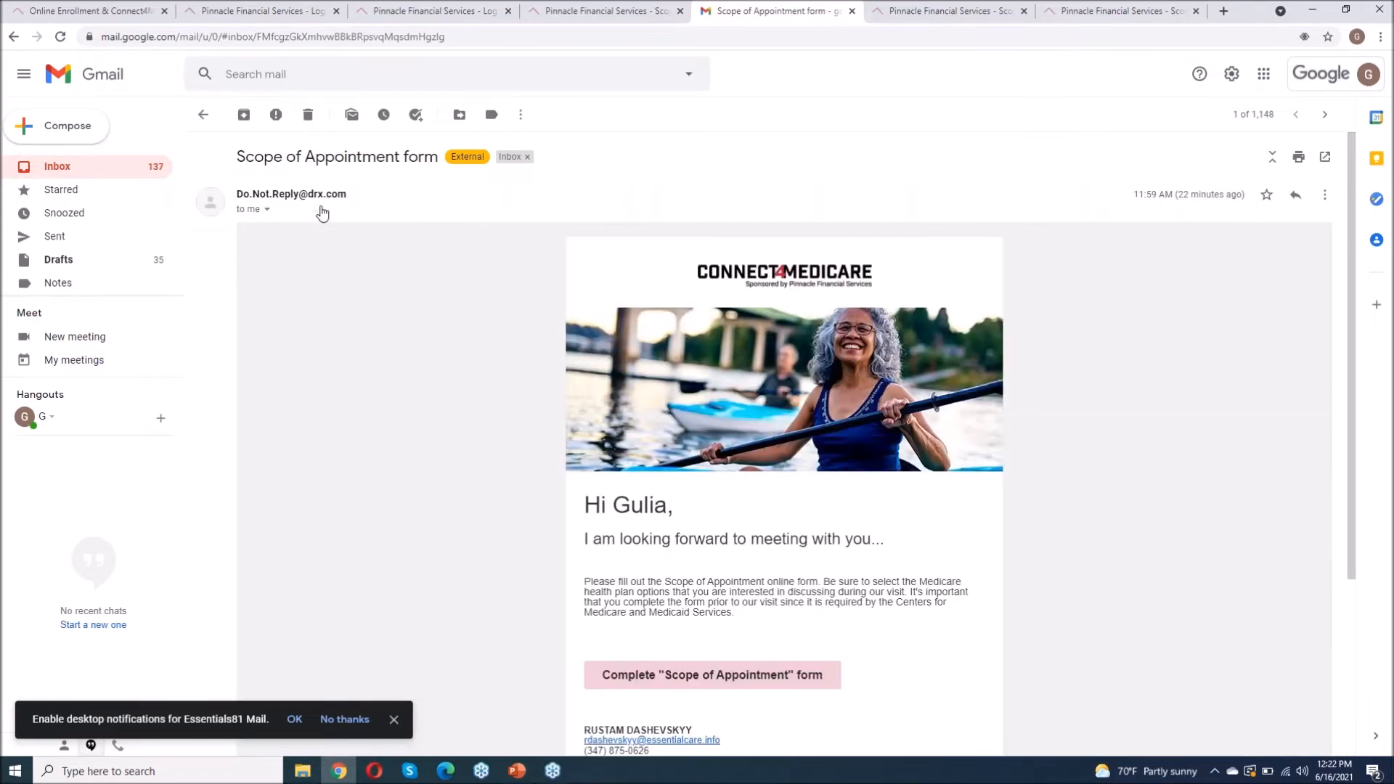
left_click(96, 172)
left_click(459, 189)
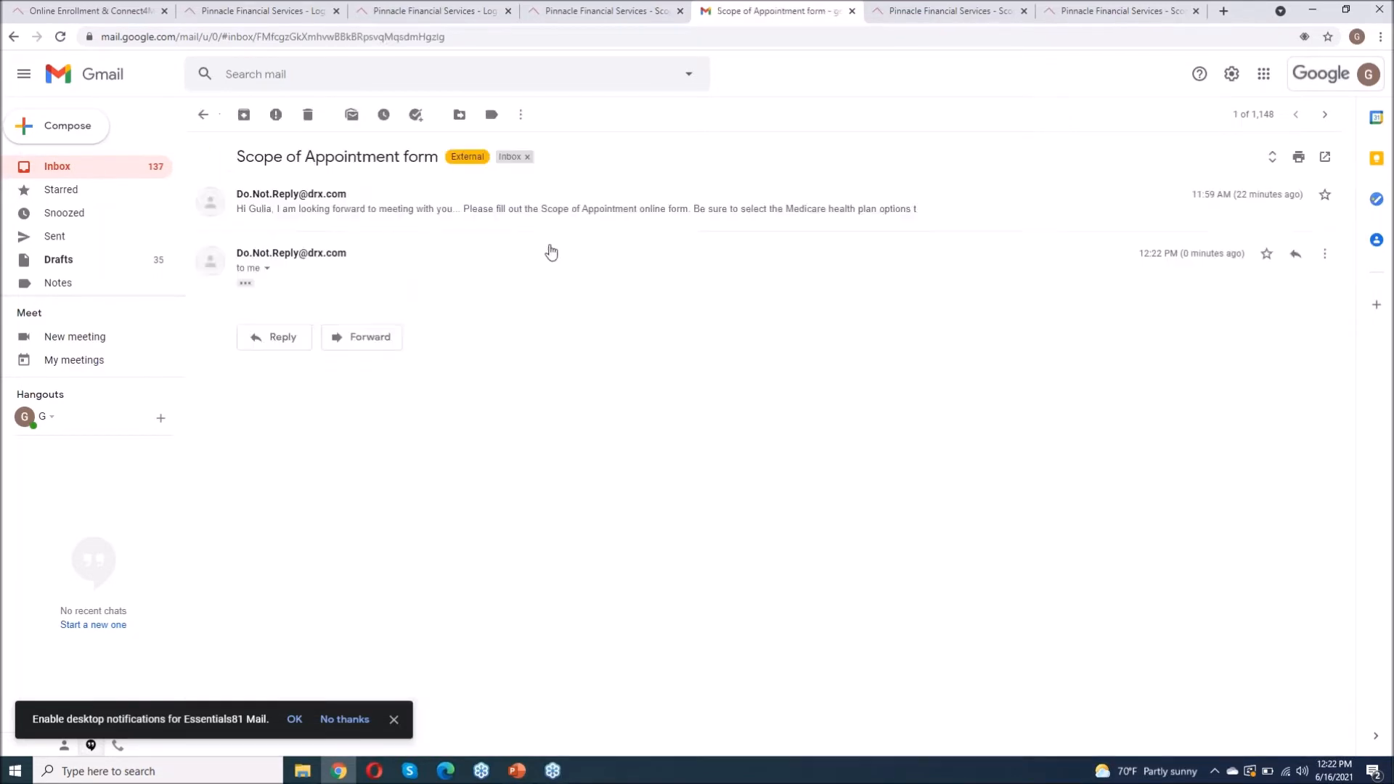
left_click(246, 283)
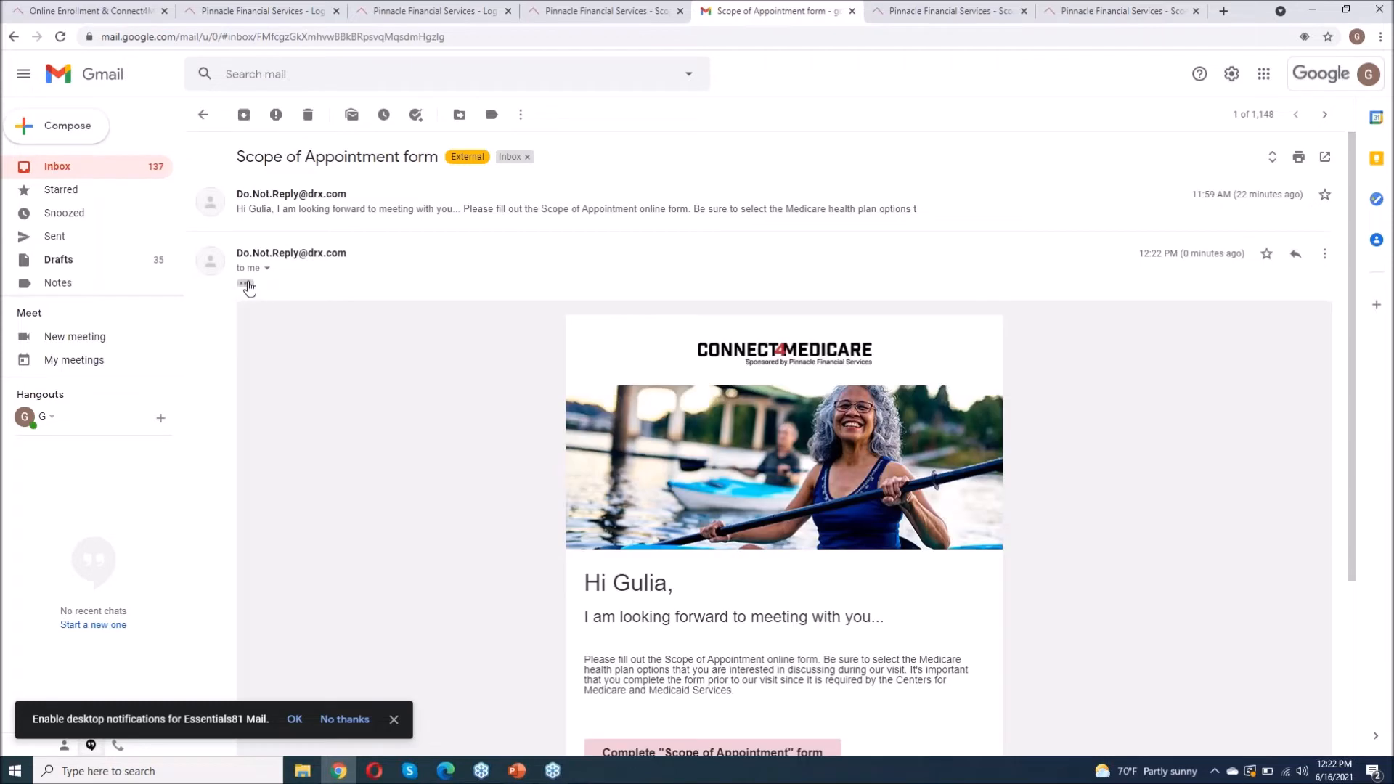
scroll(729, 543, "down", 2)
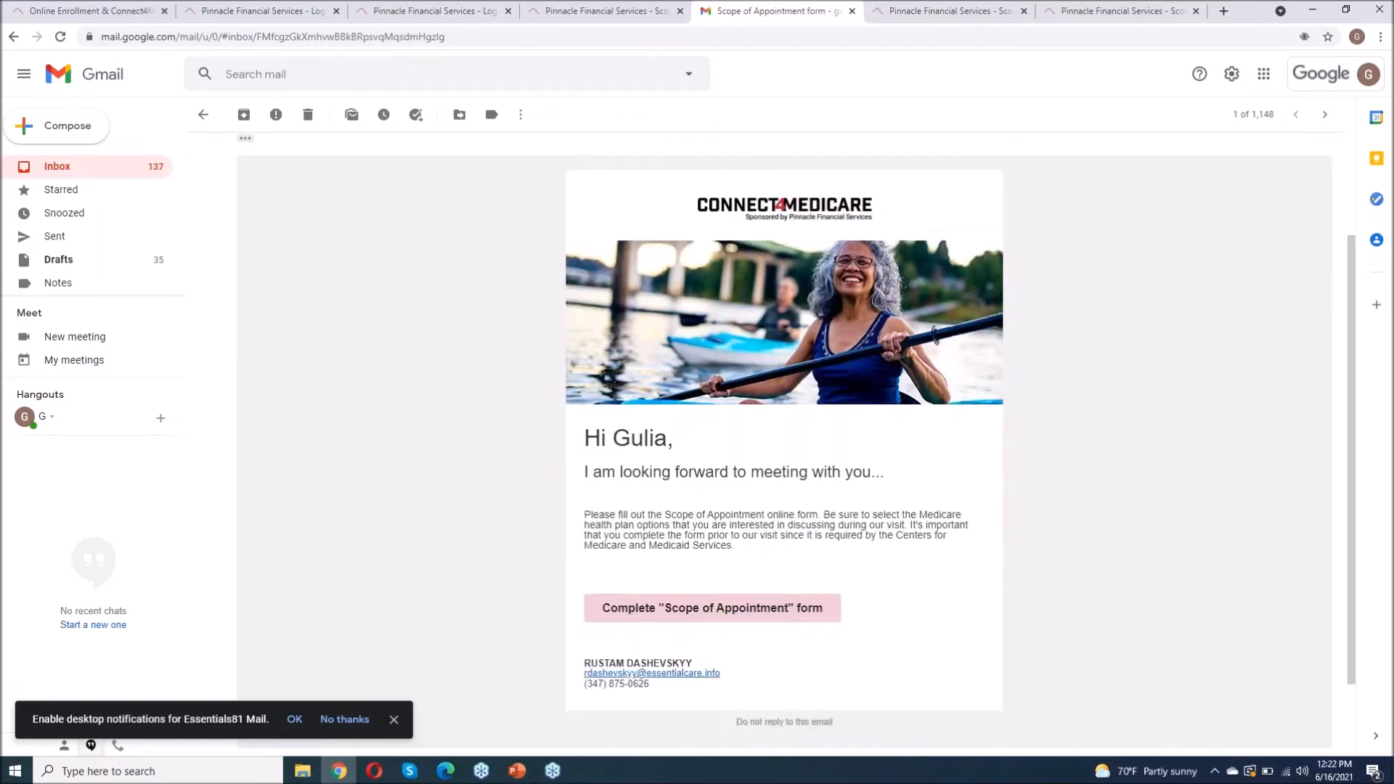
scroll(688, 544, "down", 2)
left_click(697, 517)
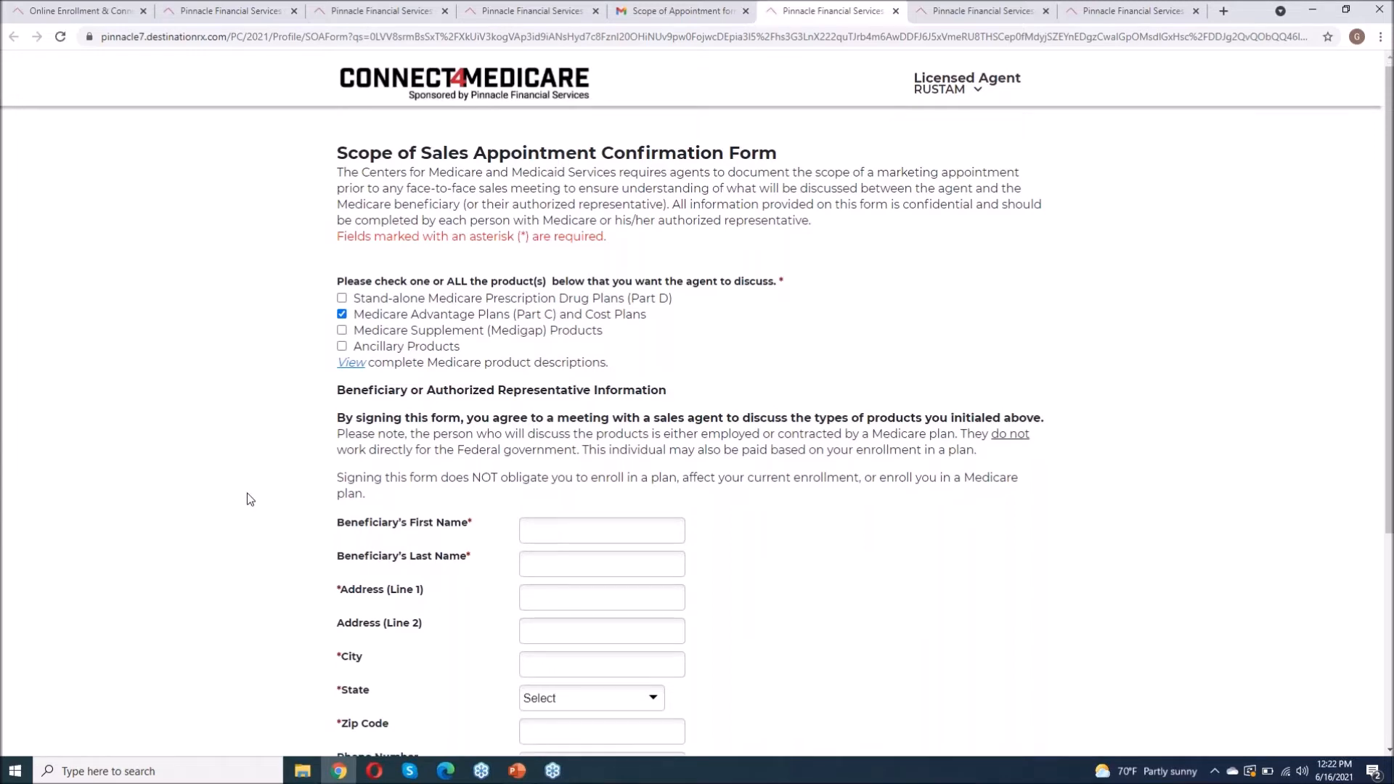
Step: Fill the beneficiary's first name, last name, street address and city from saved suggestions
scroll(249, 498, "down", 5)
left_click(544, 216)
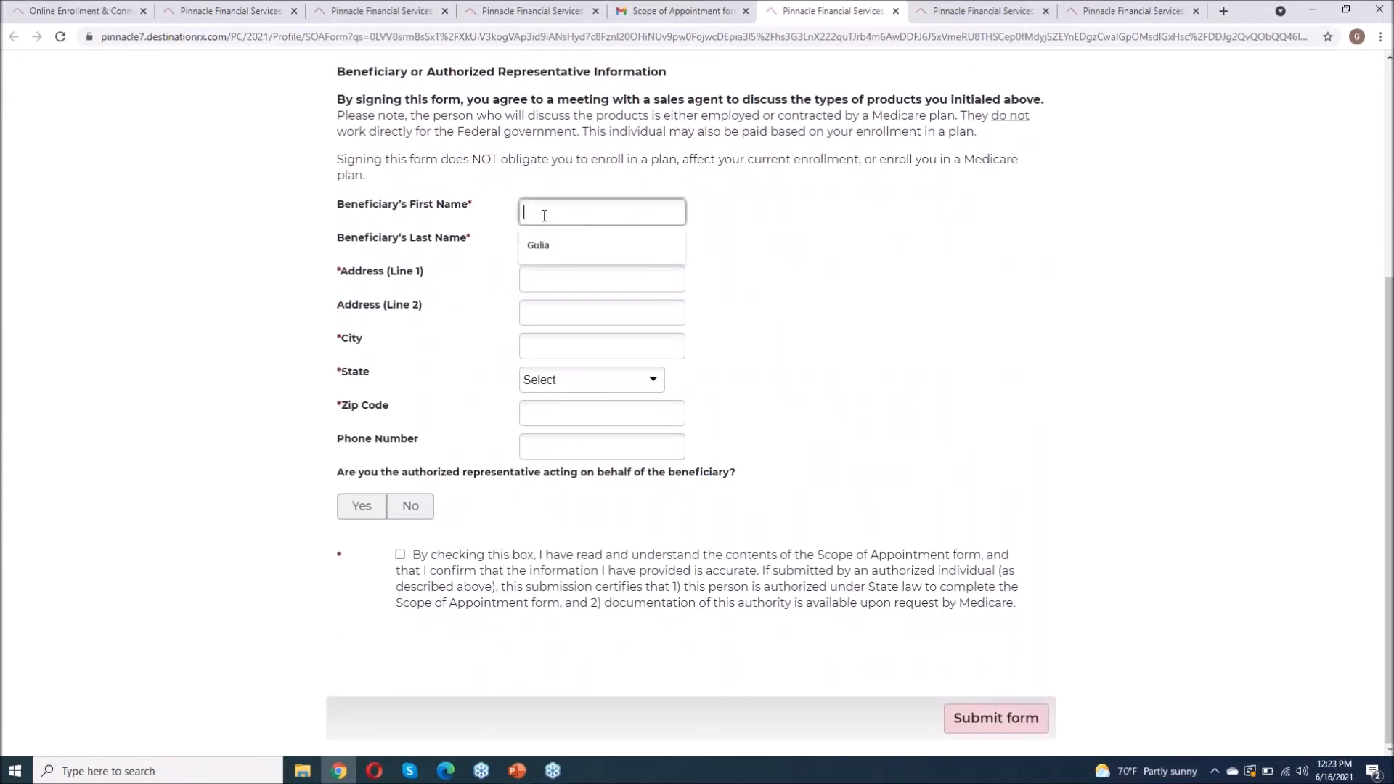
left_click(538, 245)
left_click(544, 247)
left_click(547, 279)
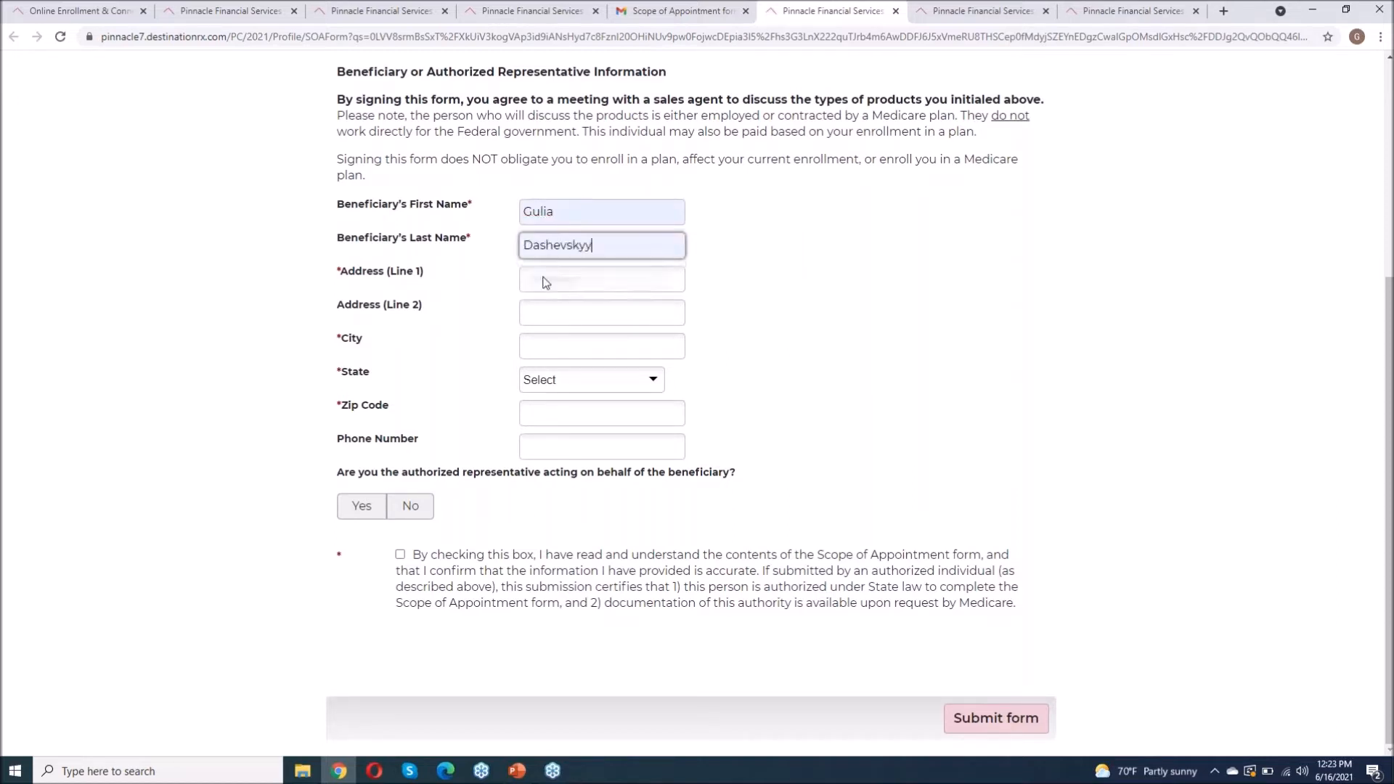
left_click(546, 278)
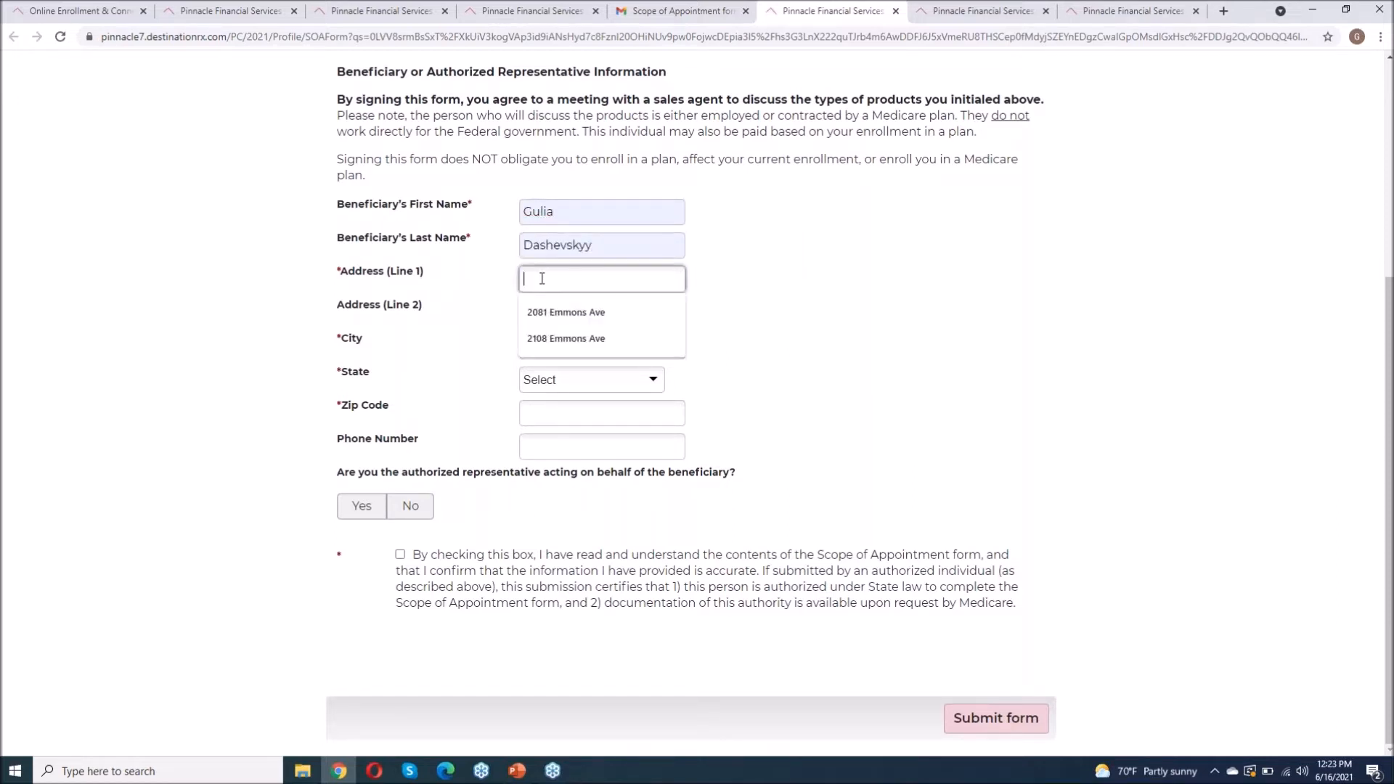
left_click(556, 315)
left_click(544, 348)
left_click(547, 379)
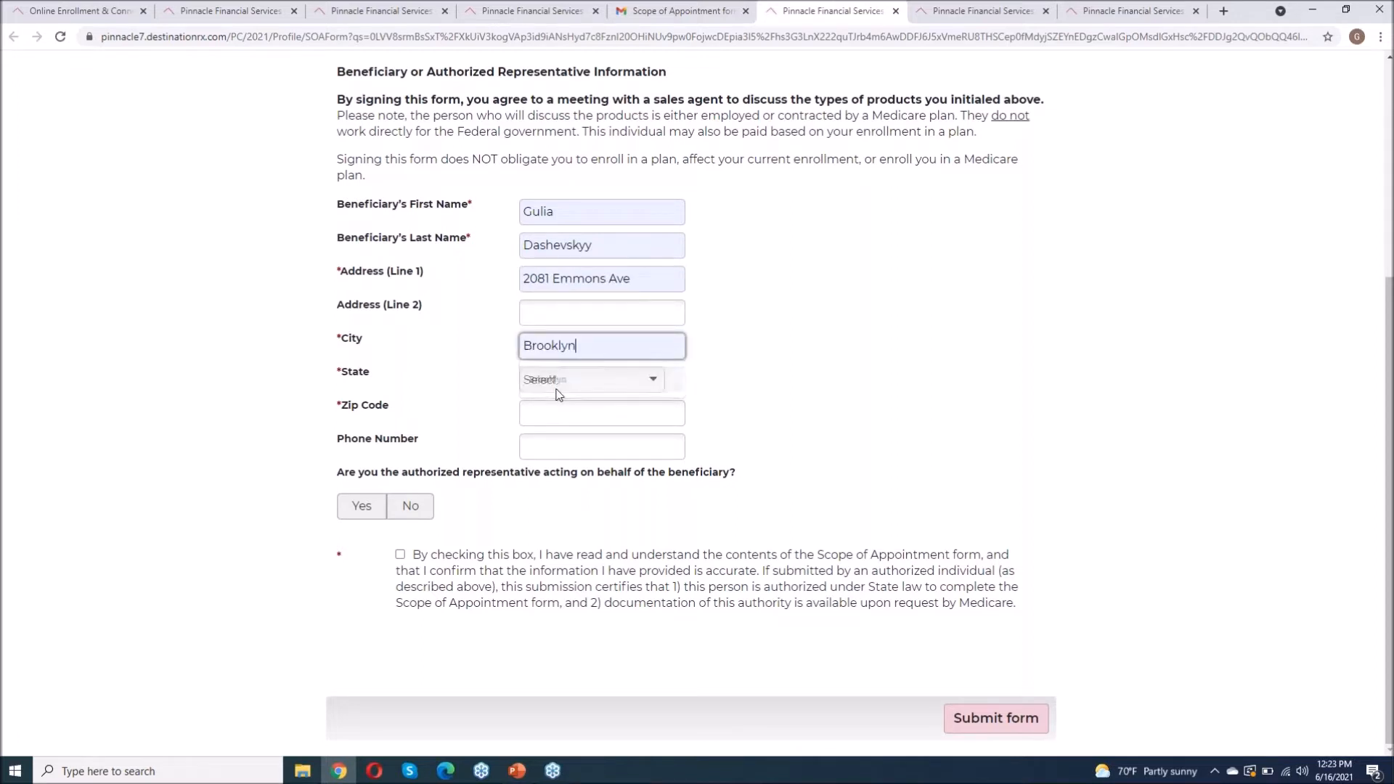
Step: Choose New York as state, enter the zip code, answer No to authorized representative, agree, and submit
left_click(548, 380)
scroll(613, 468, "down", 7)
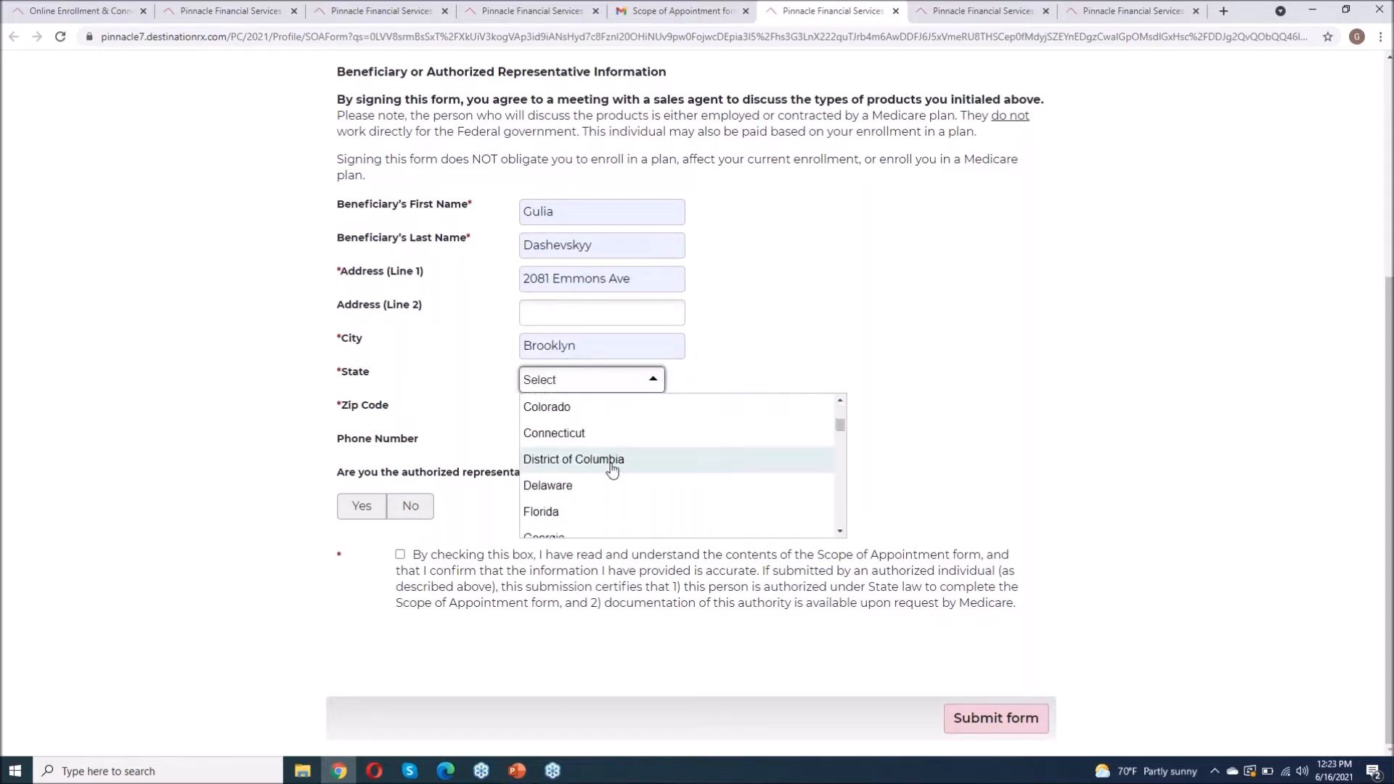
scroll(612, 471, "down", 4)
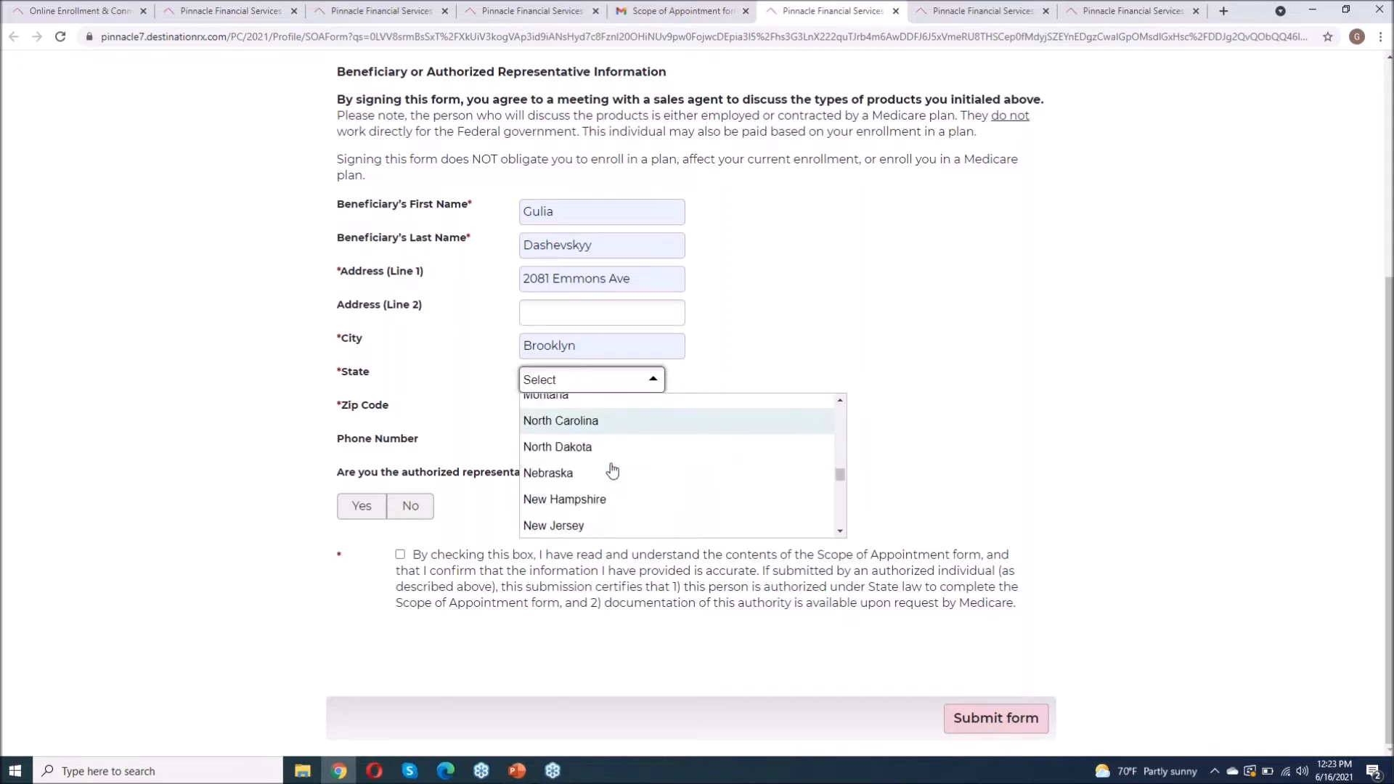
scroll(612, 470, "down", 2)
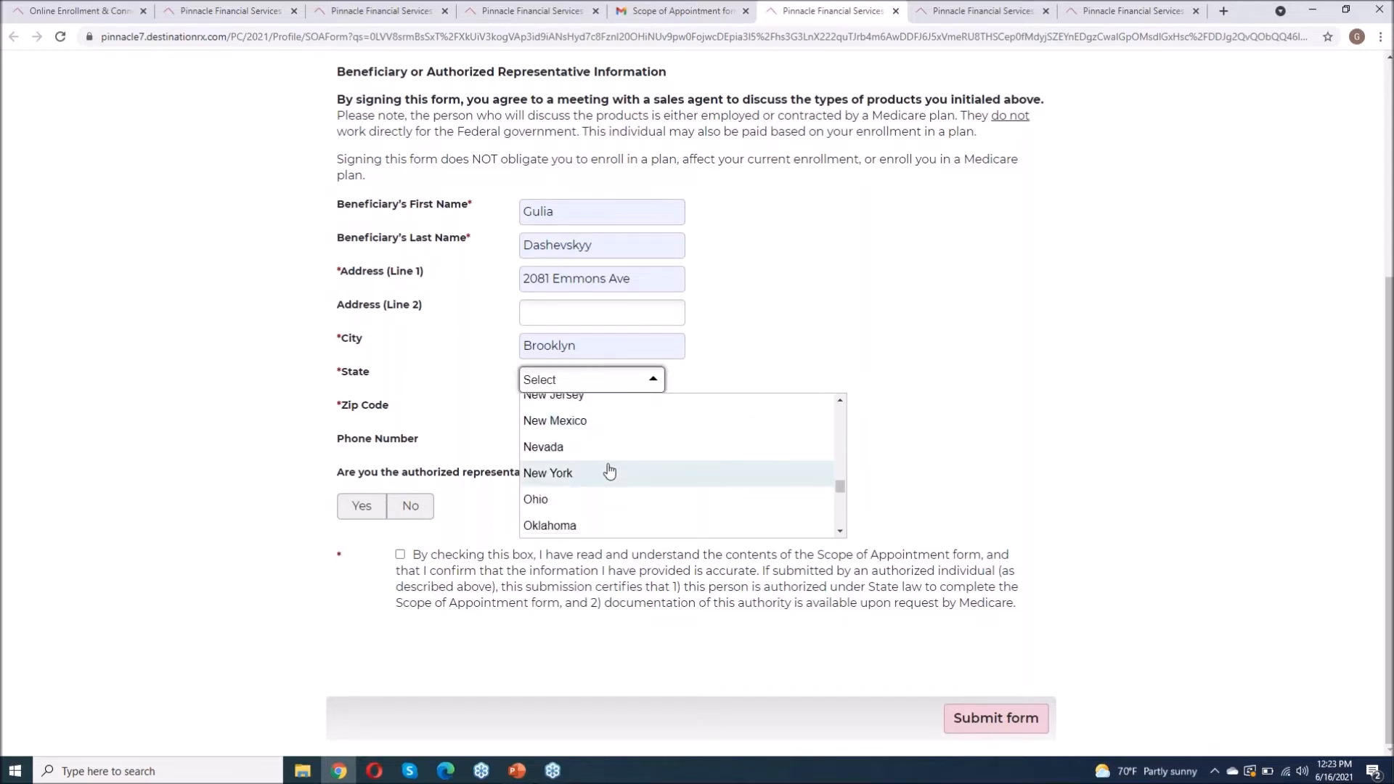
left_click(612, 472)
left_click(556, 413)
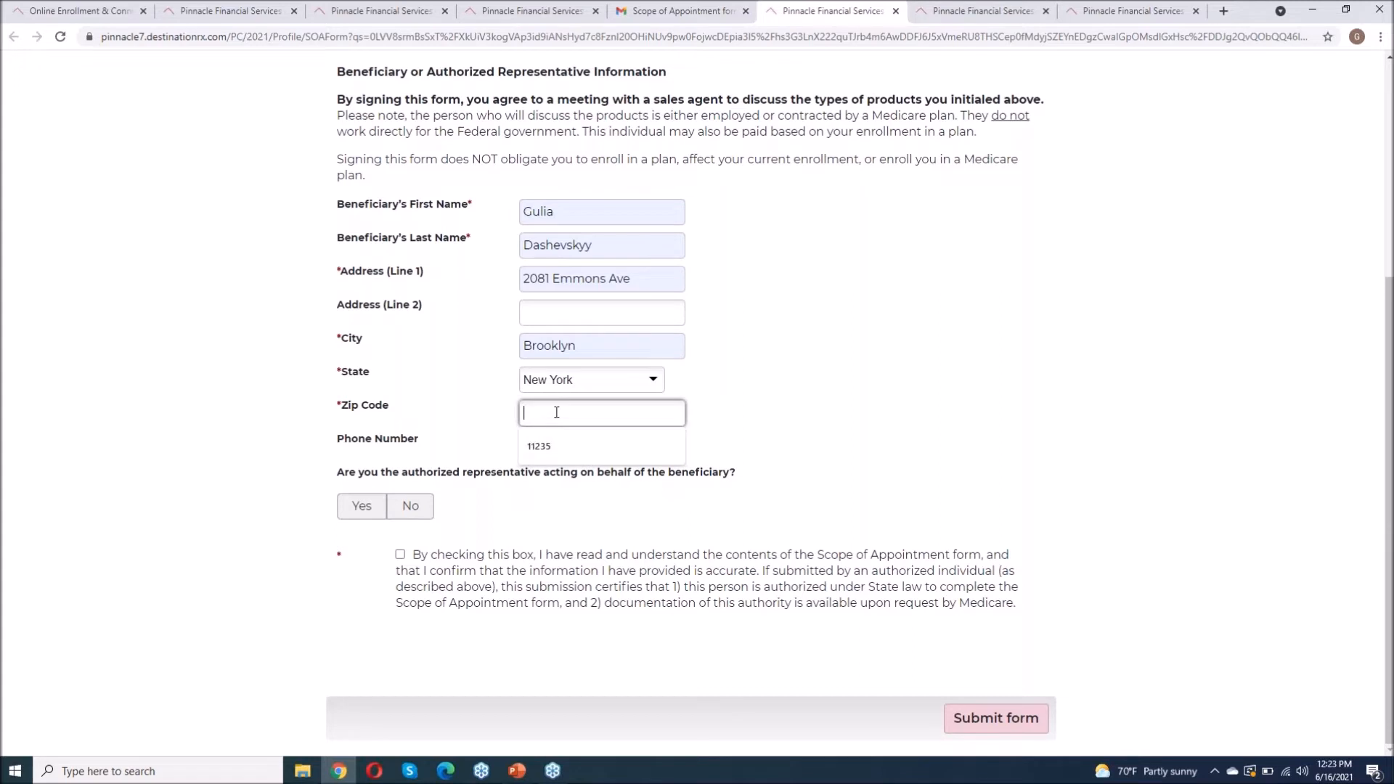
type("11235")
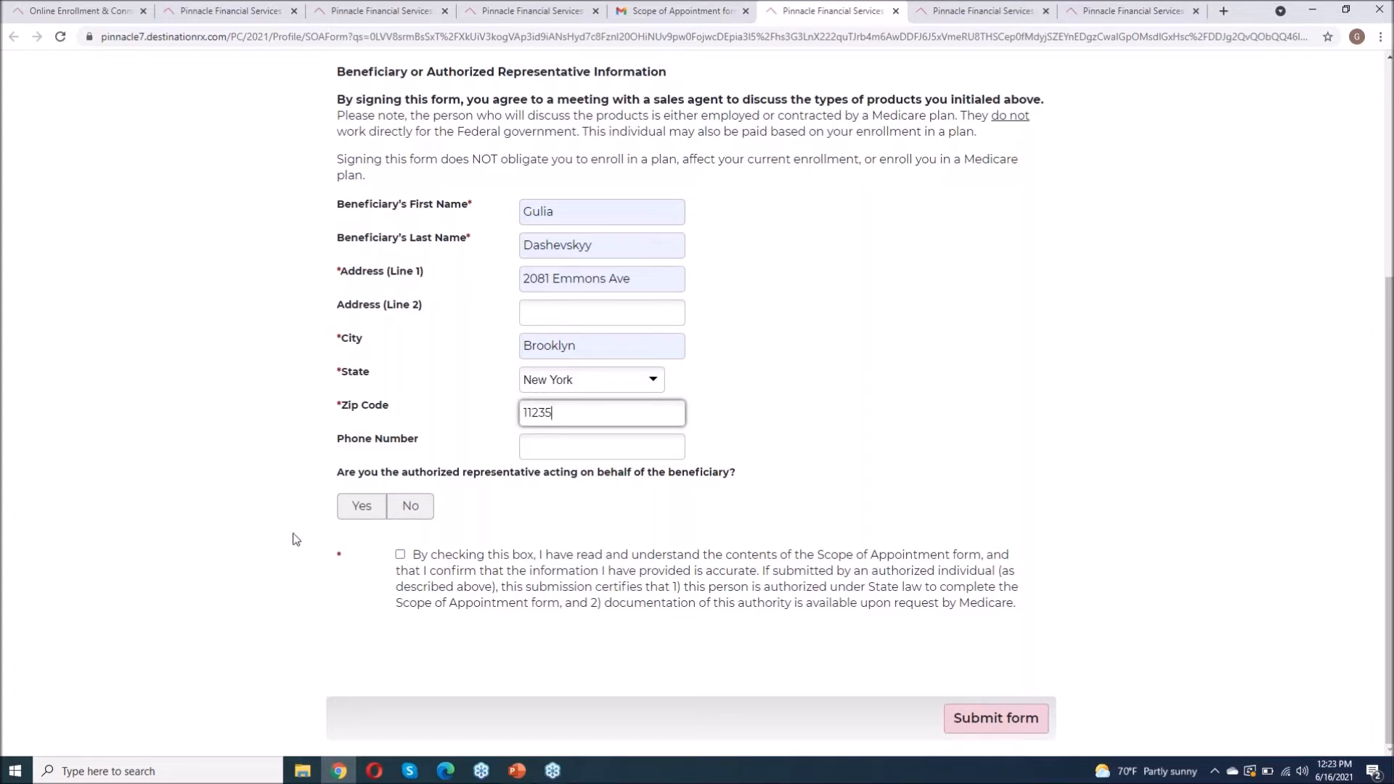
left_click(412, 509)
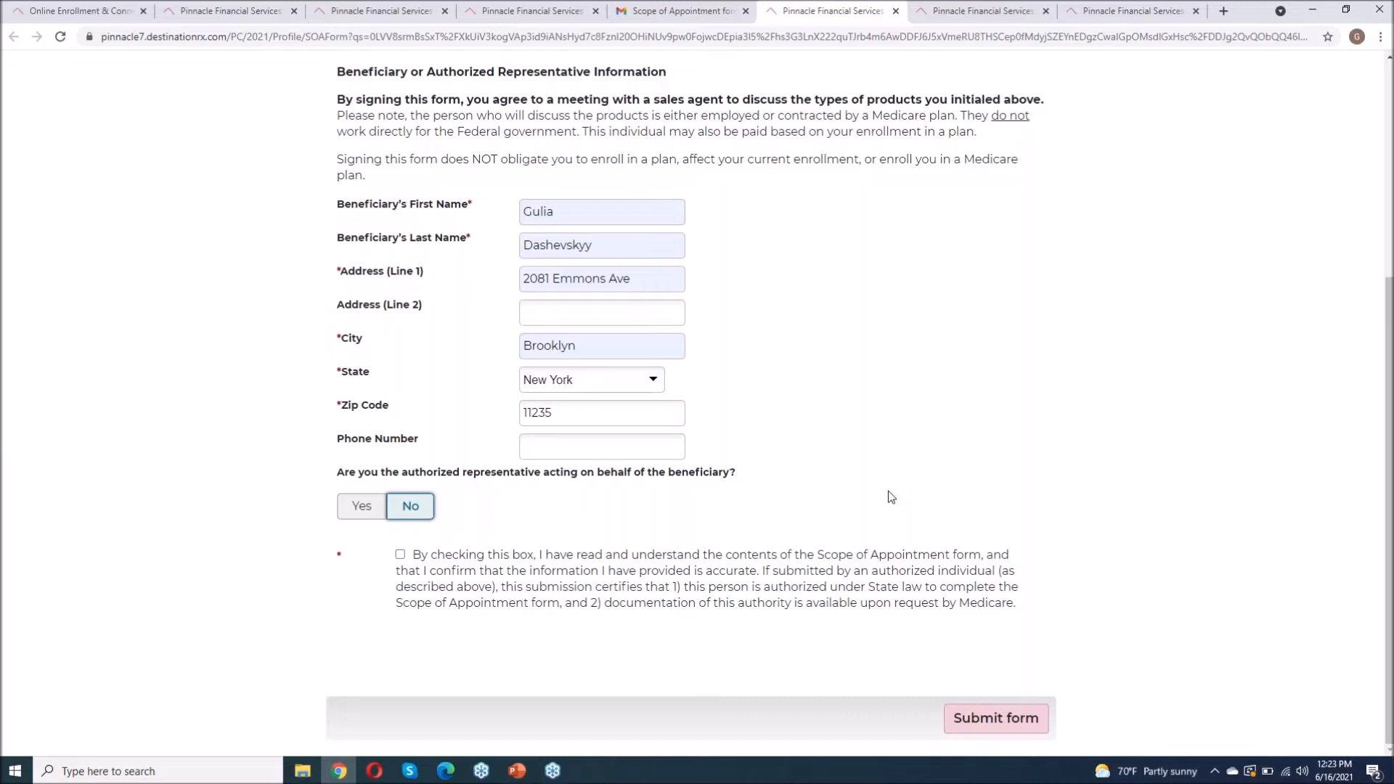
left_click(400, 555)
left_click(995, 717)
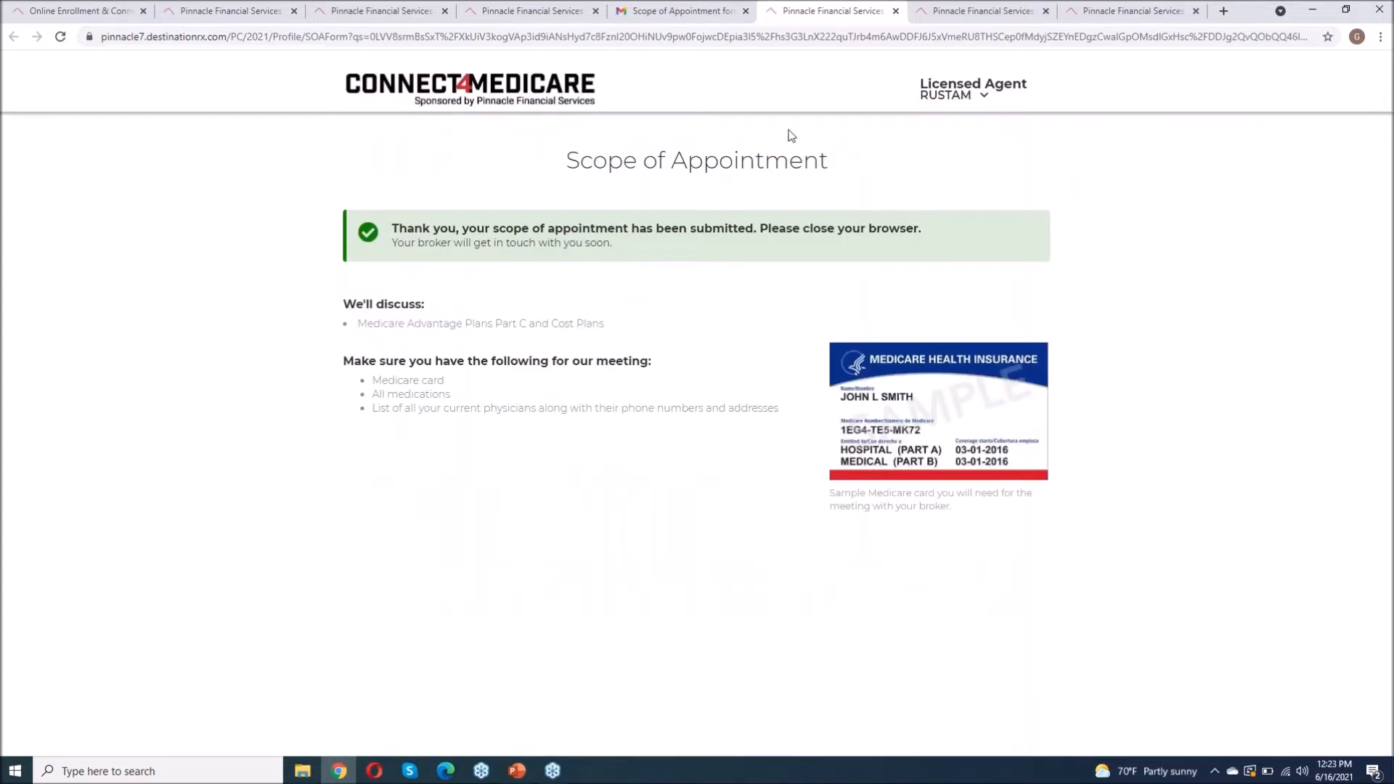
Step: Return to the agent's SOA tab and reload it so the beneficiary-completed SOA appears
left_click(516, 11)
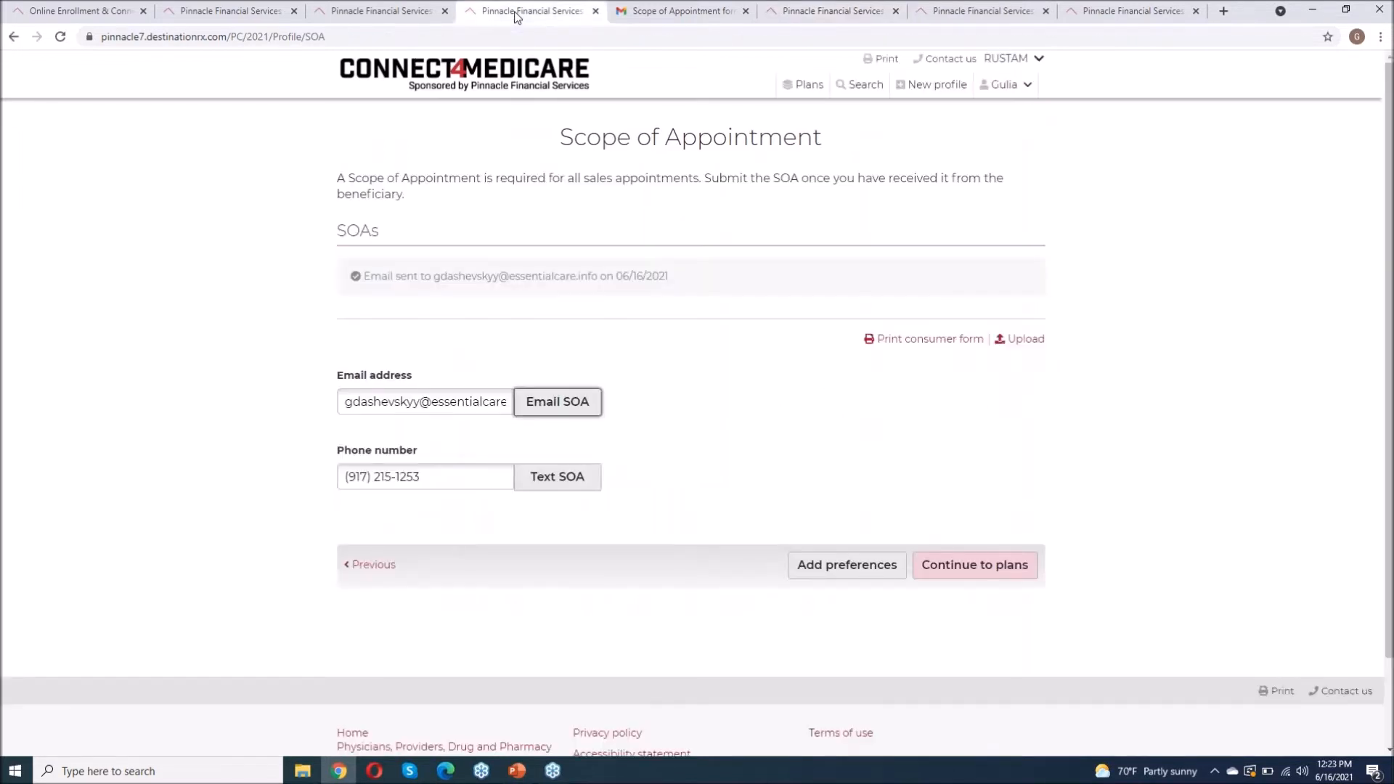
left_click(647, 35)
key("Return")
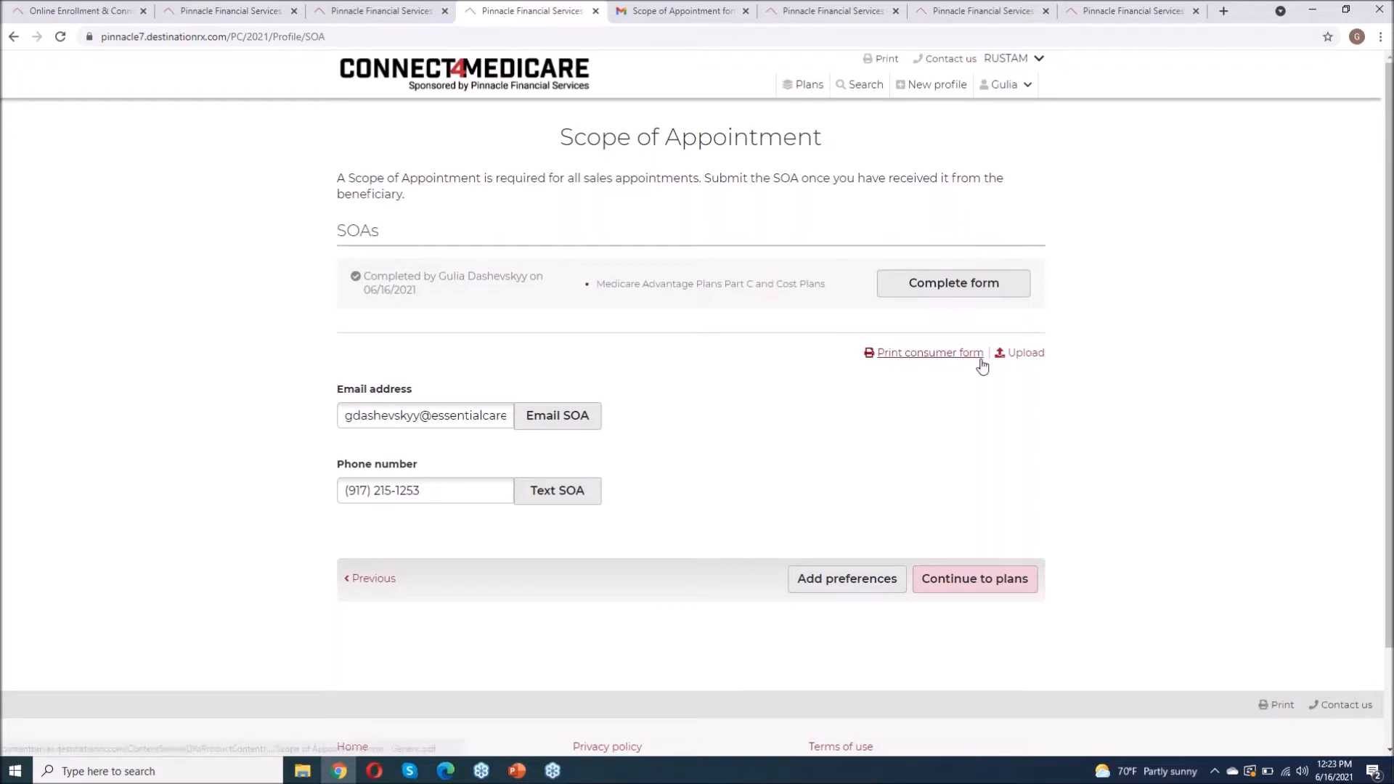
Step: Open the agent's part of the SOA, set initial contact to inbound call, and fill the agent phone
left_click(962, 284)
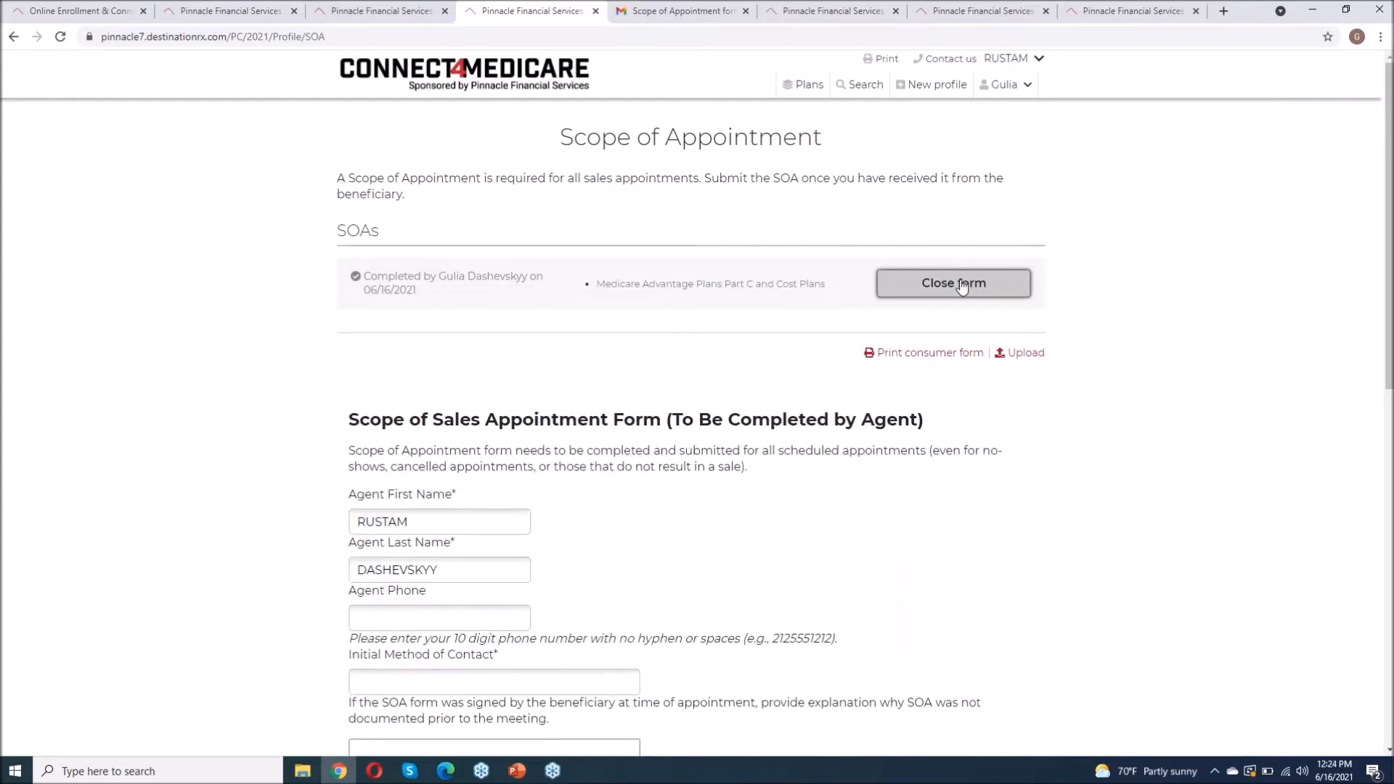
scroll(477, 413, "down", 1)
scroll(477, 412, "down", 3)
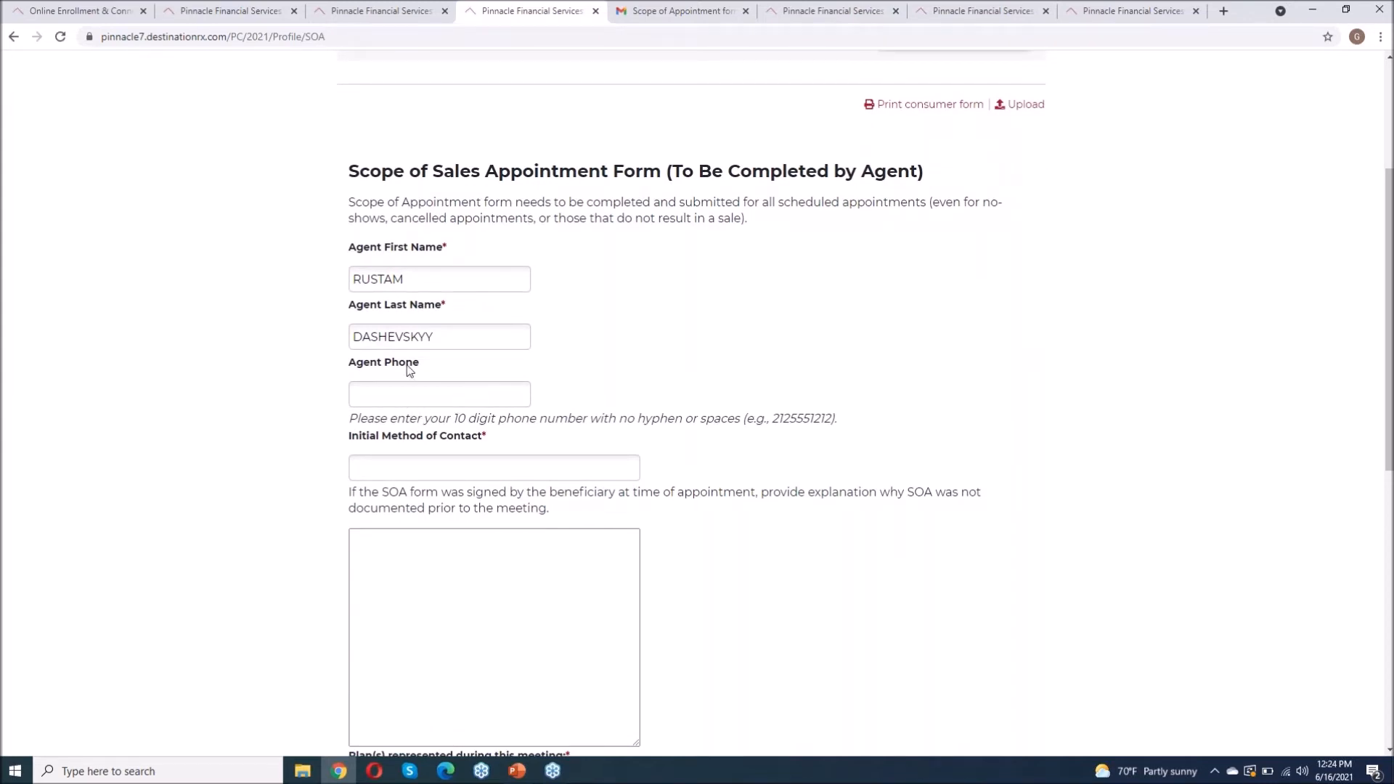
left_click(378, 469)
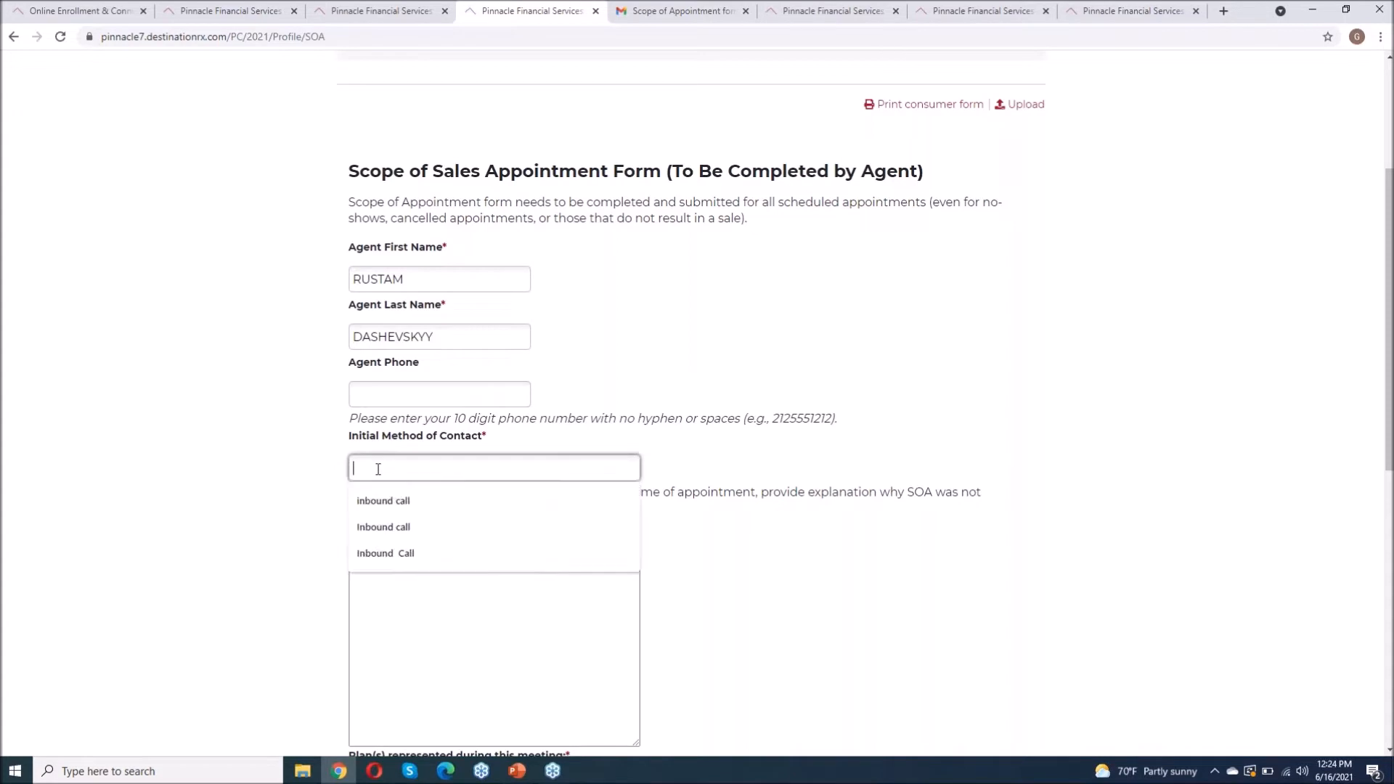
left_click(356, 501)
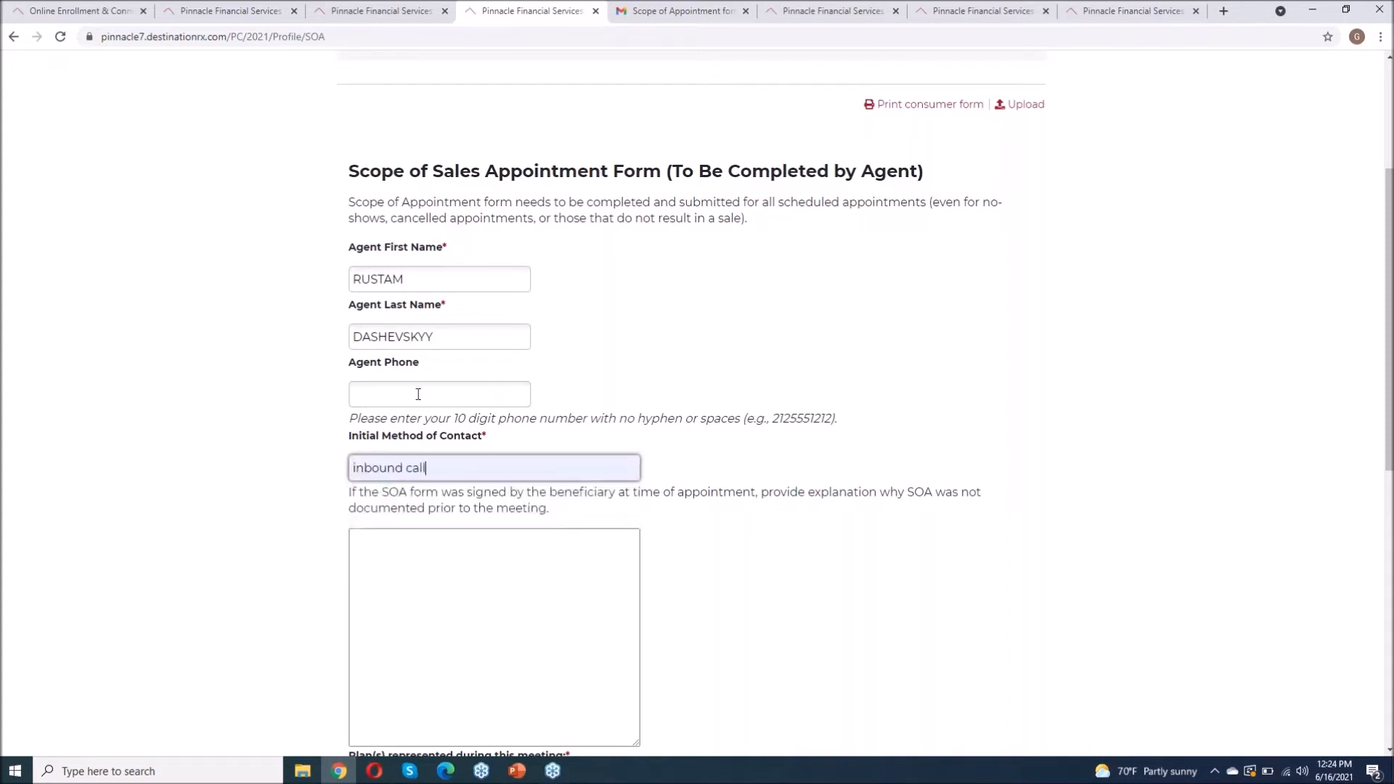
left_click(387, 395)
left_click(395, 426)
Step: Set plan represented to 'medicare advantage elite ppo', confirm the agent info is accurate, and submit the broker form
scroll(286, 436, "down", 3)
scroll(286, 437, "down", 2)
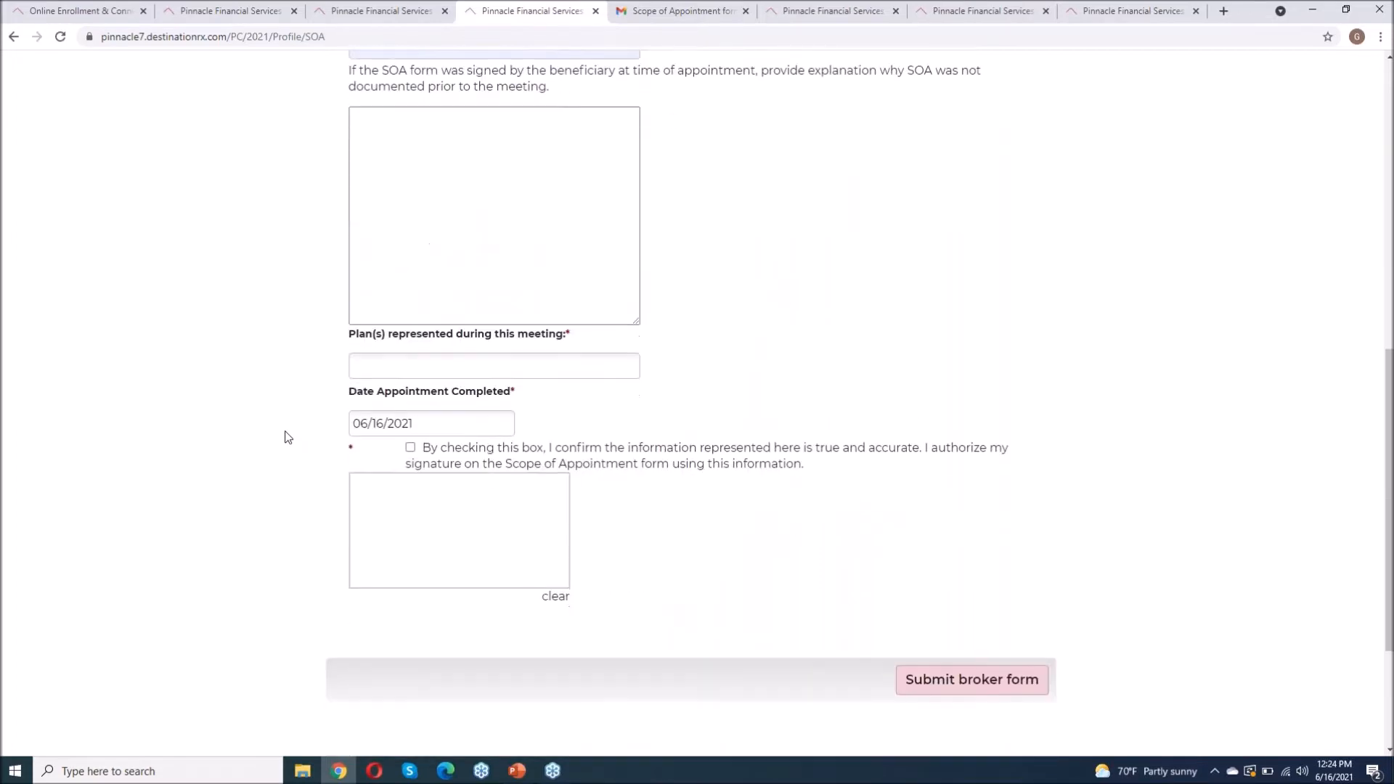
left_click(402, 365)
left_click(425, 399)
left_click(410, 447)
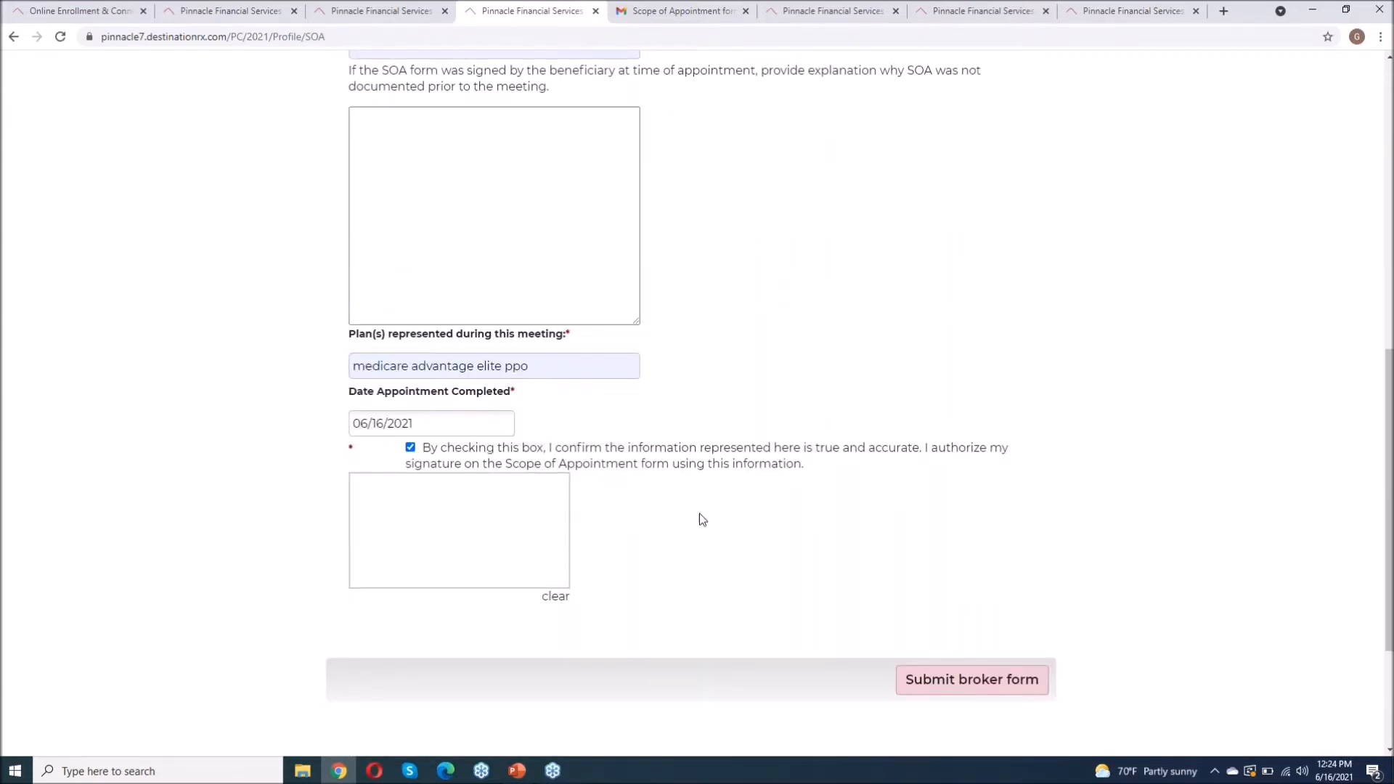
scroll(699, 512, "down", 2)
scroll(832, 389, "up", 2)
scroll(833, 387, "up", 4)
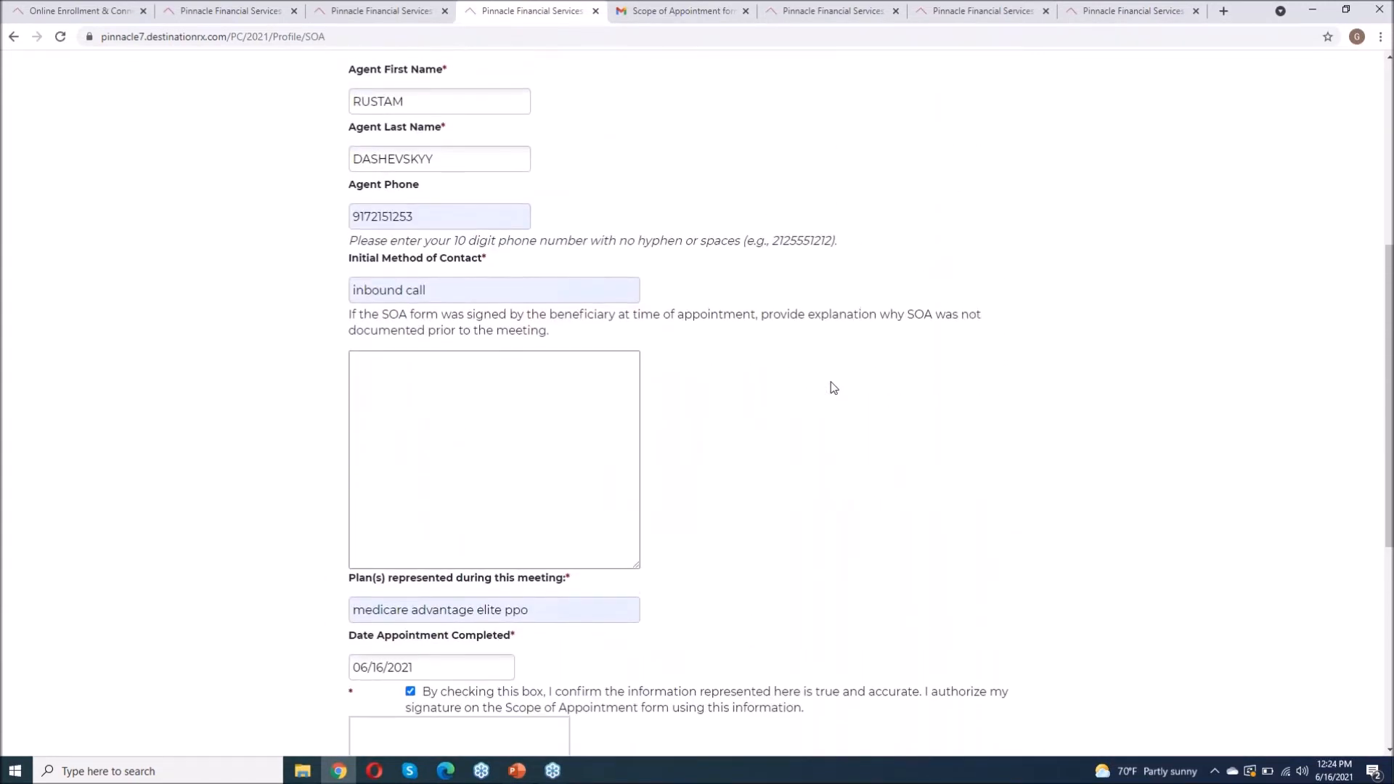
scroll(834, 387, "up", 3)
scroll(840, 435, "down", 3)
scroll(911, 458, "down", 6)
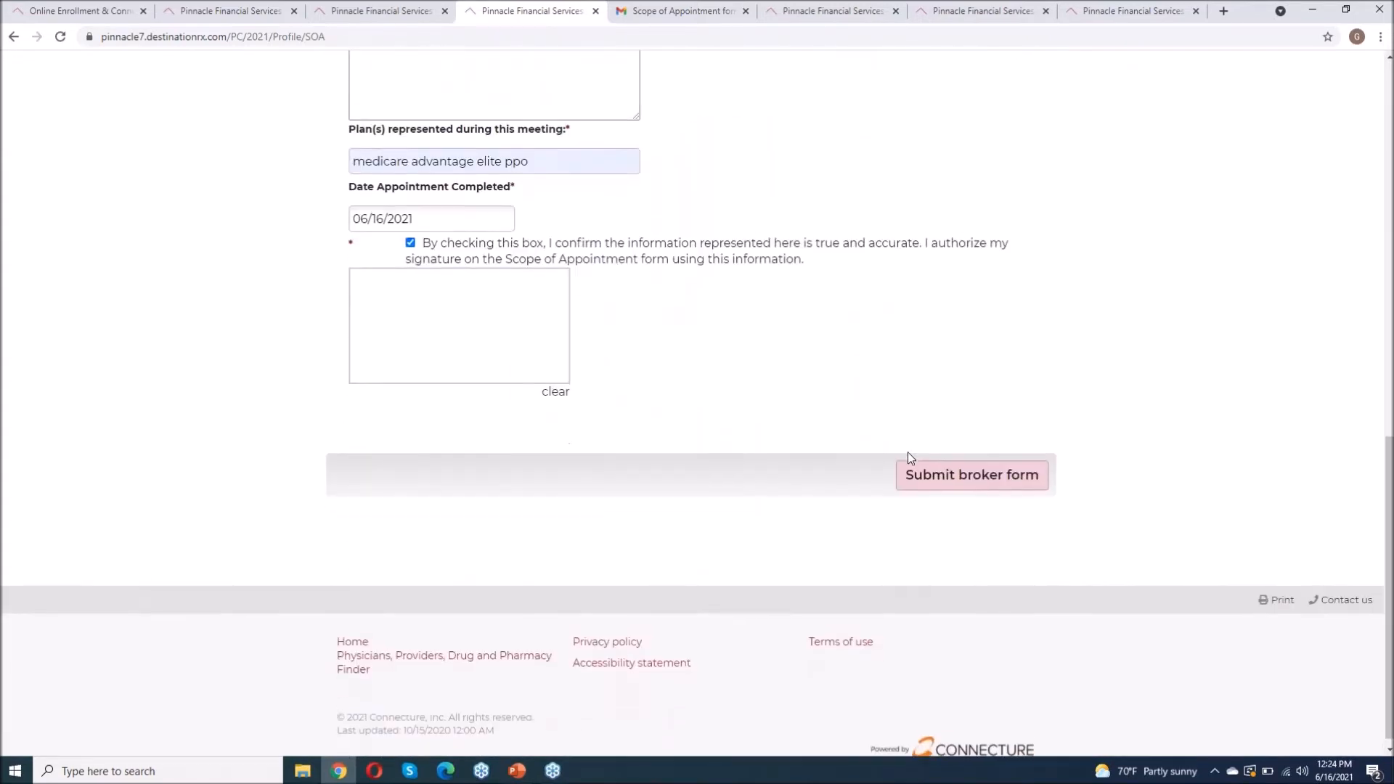
left_click(975, 472)
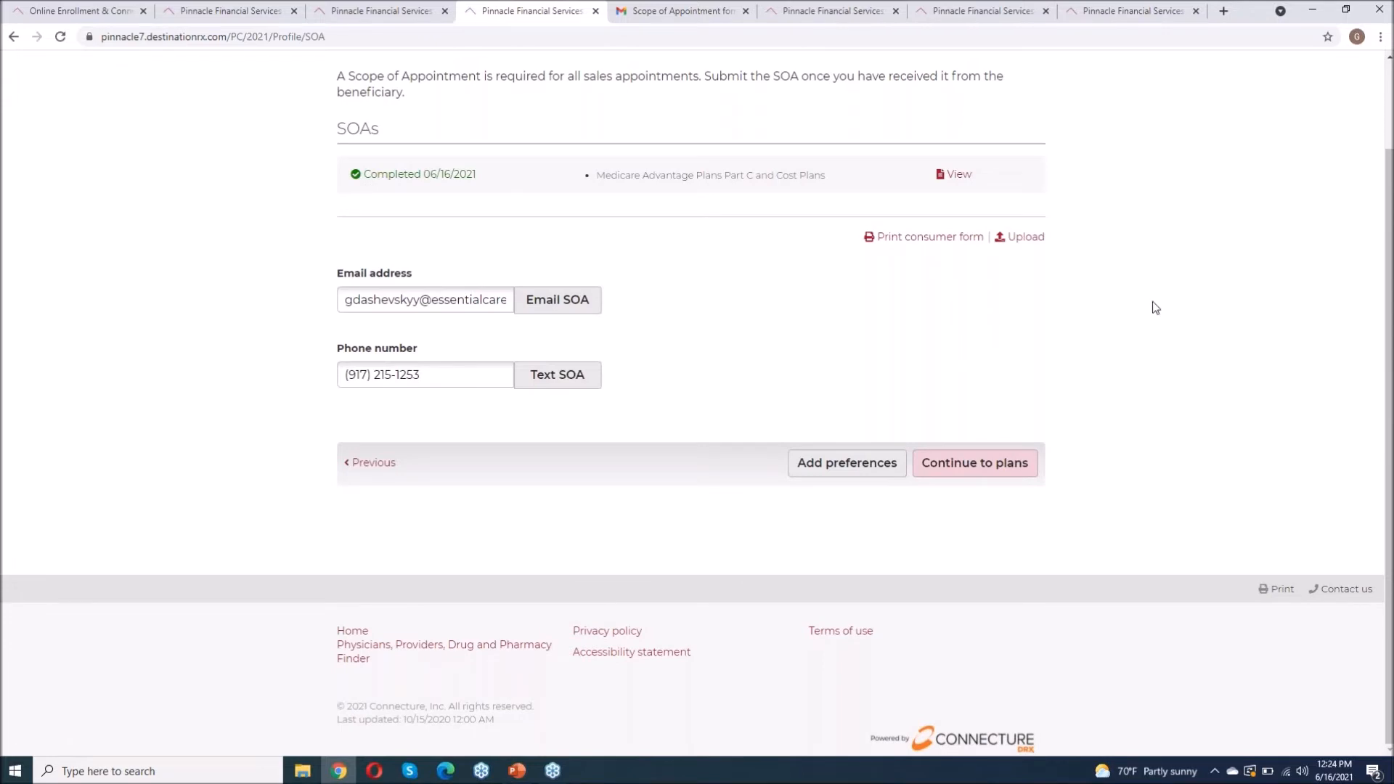
Step: Switch from the completed SOA to the beneficiary's Preferences section via the profile sections dropdown
scroll(1159, 307, "up", 2)
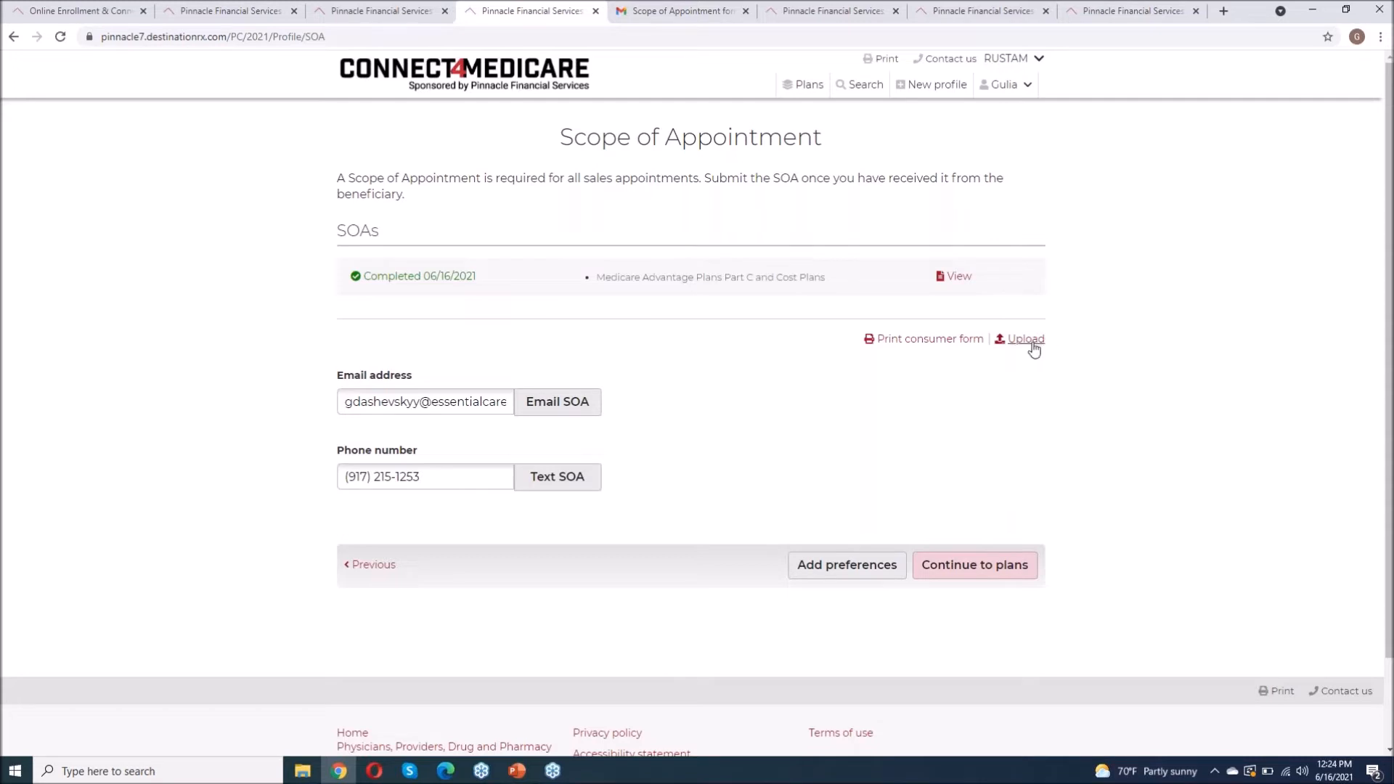
left_click(1020, 87)
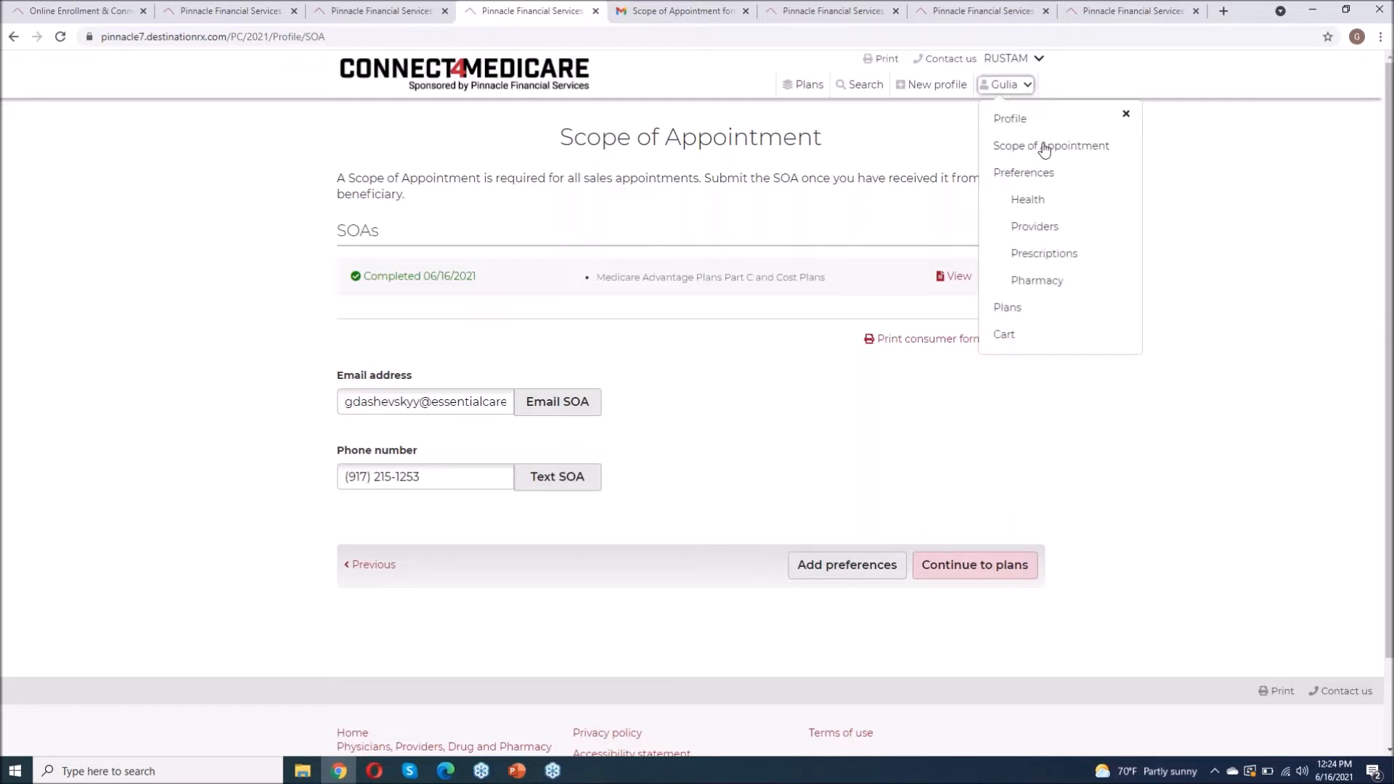
left_click(1025, 173)
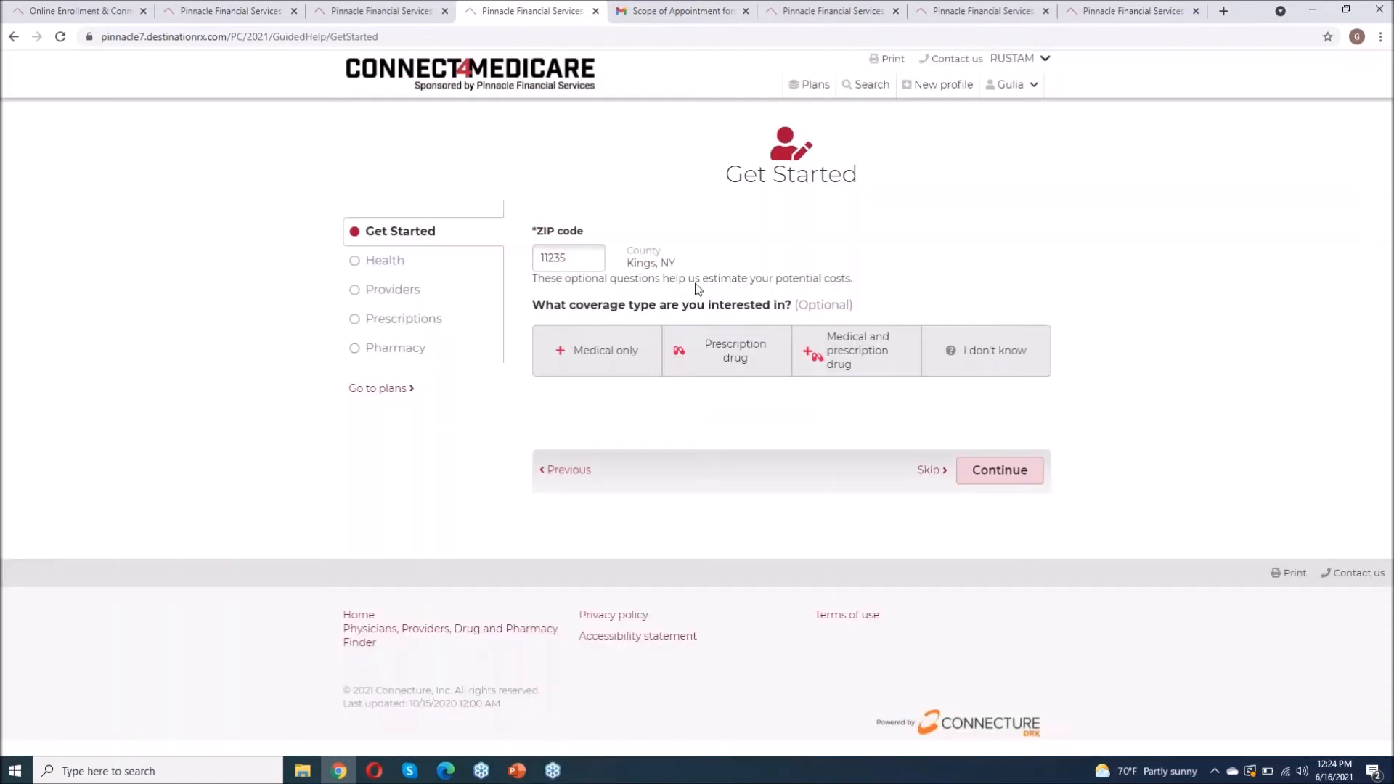
Step: Select Medical and prescription drug coverage and 'No, I am not eligible for special assistance', then continue
left_click(880, 363)
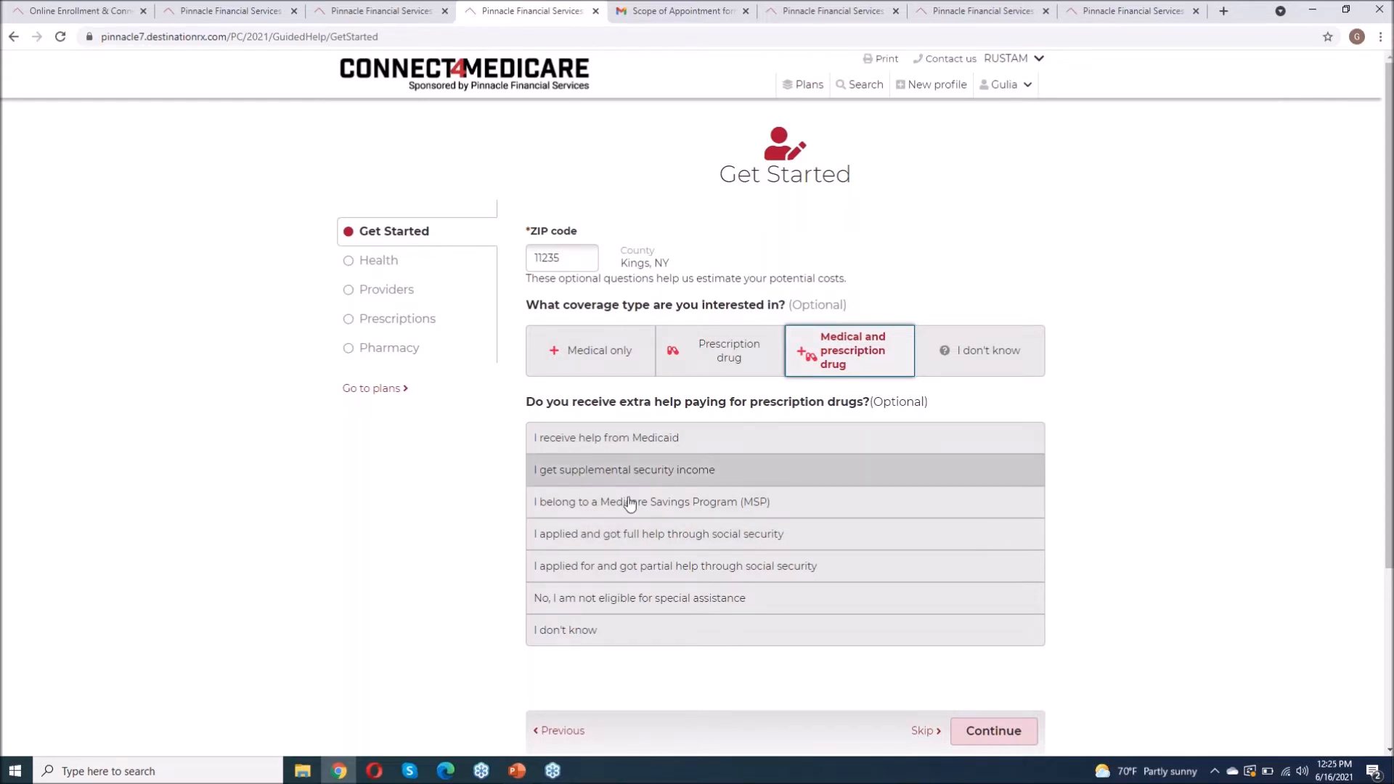
left_click(615, 598)
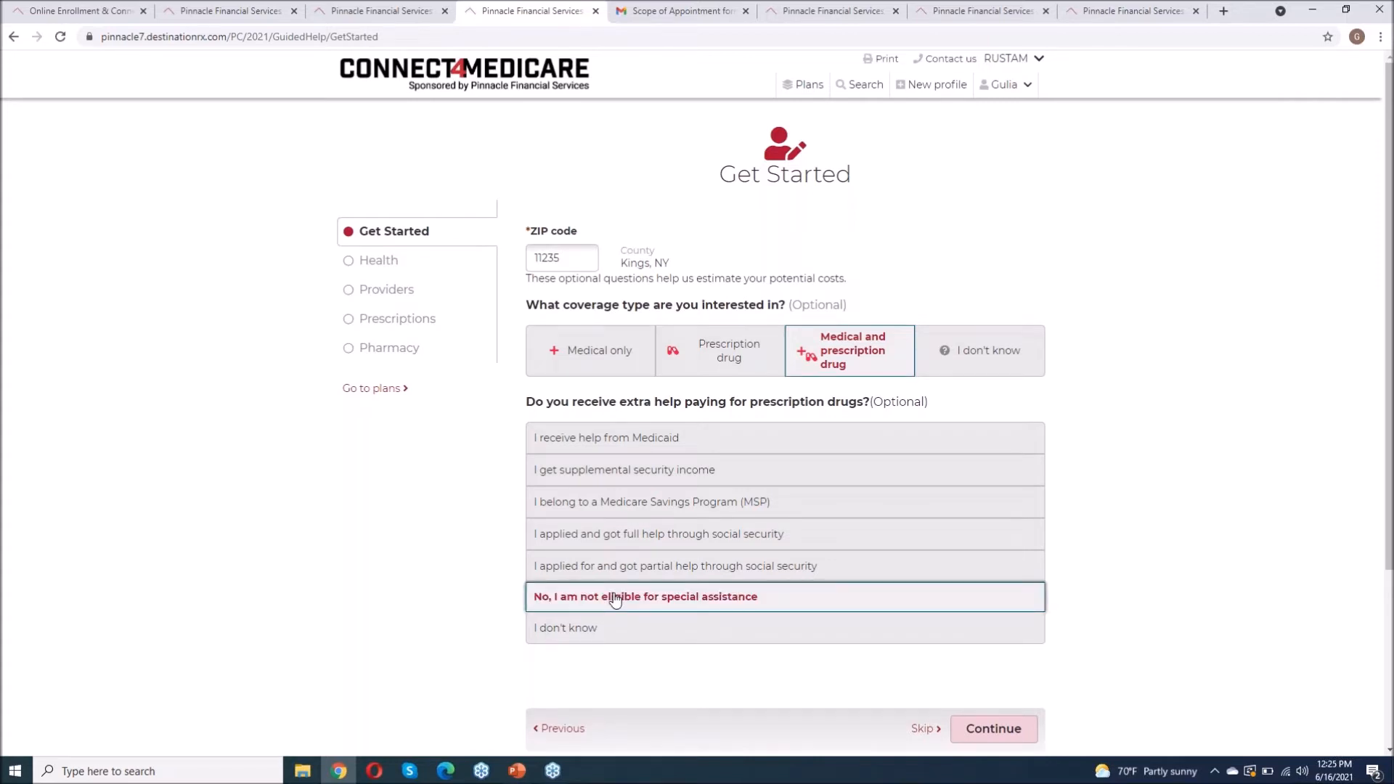
scroll(615, 598, "down", 1)
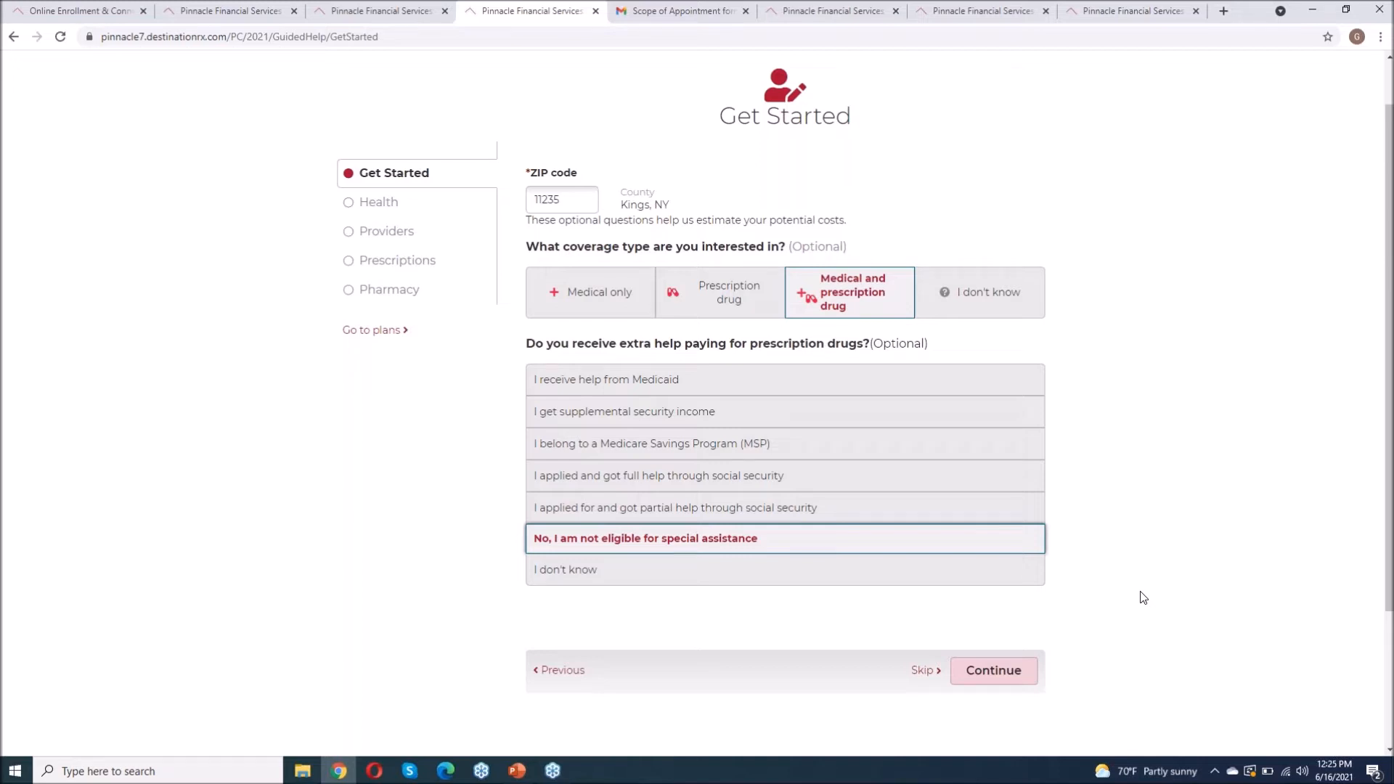
left_click(986, 673)
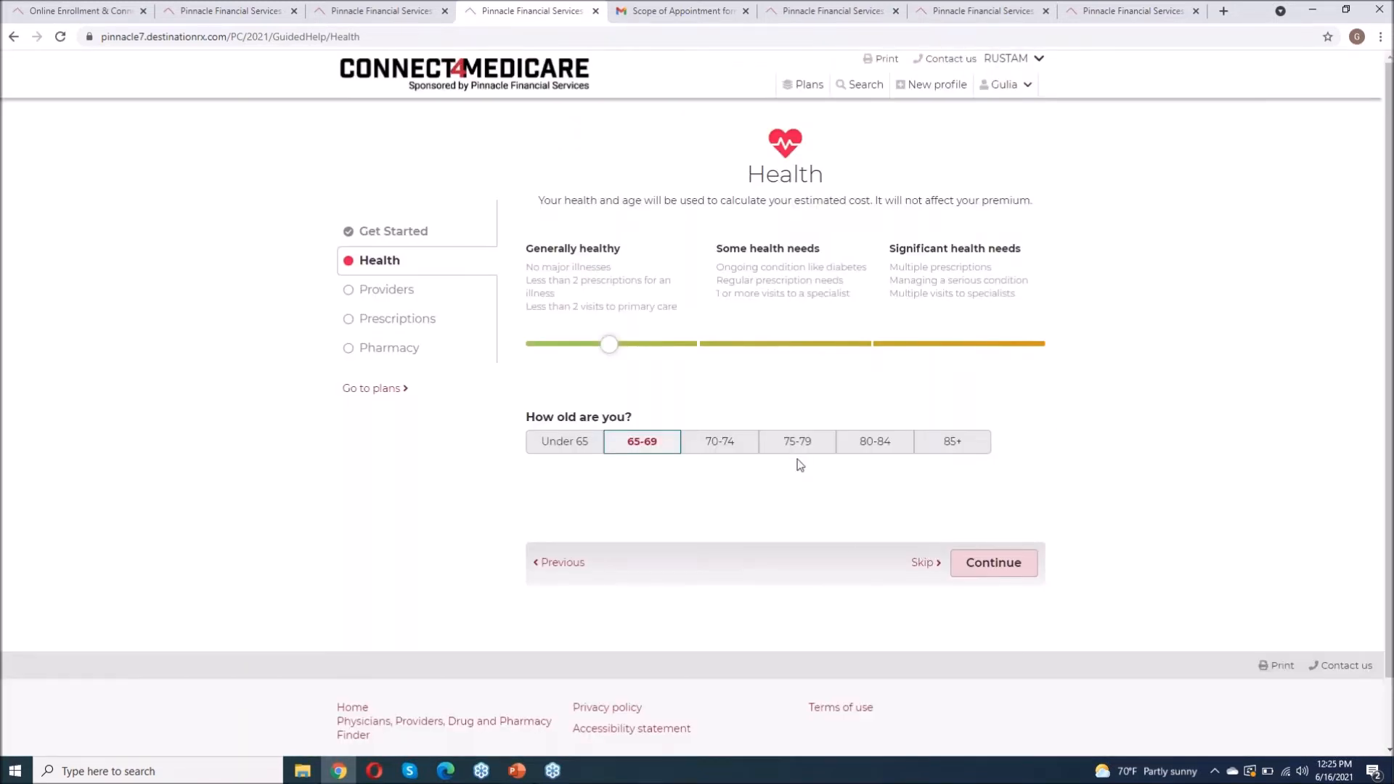
Step: Keep the Health answers and search the provider directory by the doctor's name
left_click(993, 560)
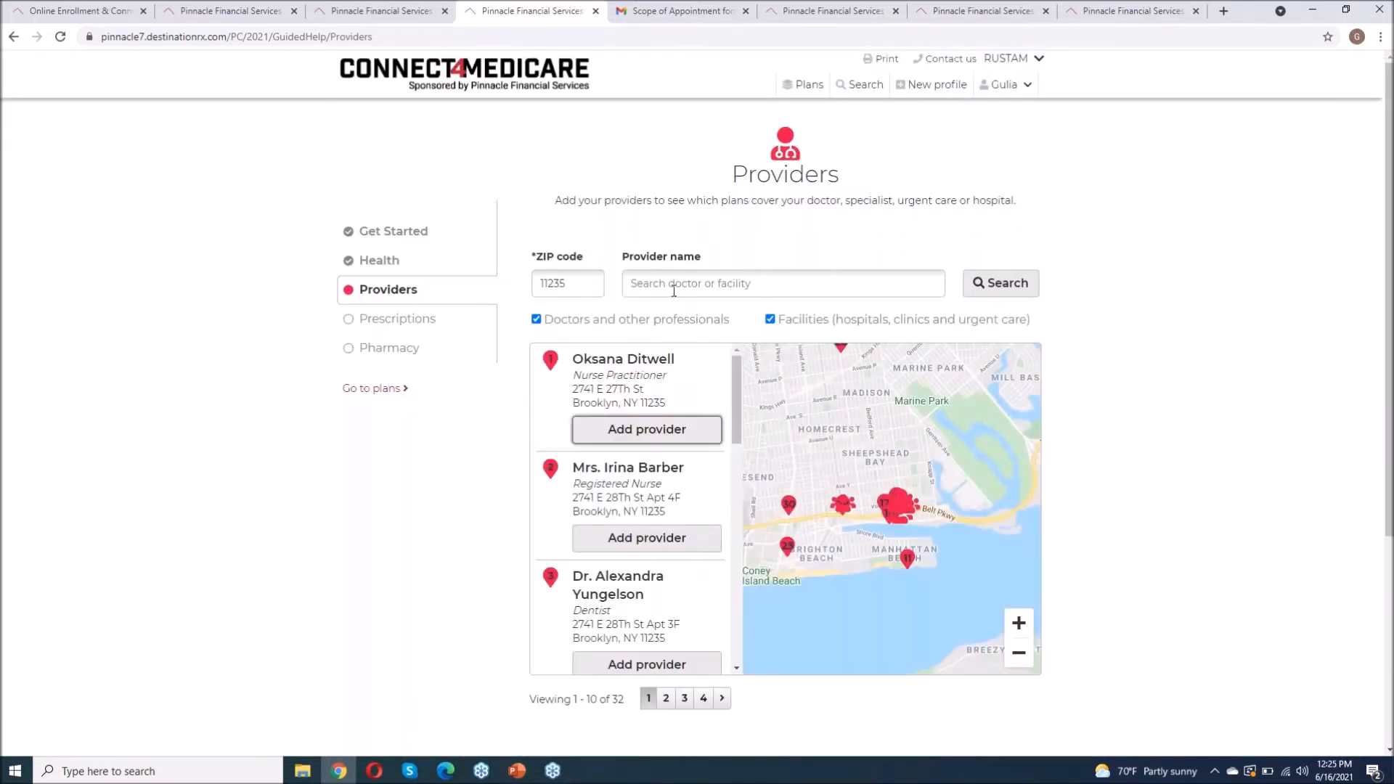
left_click(672, 283)
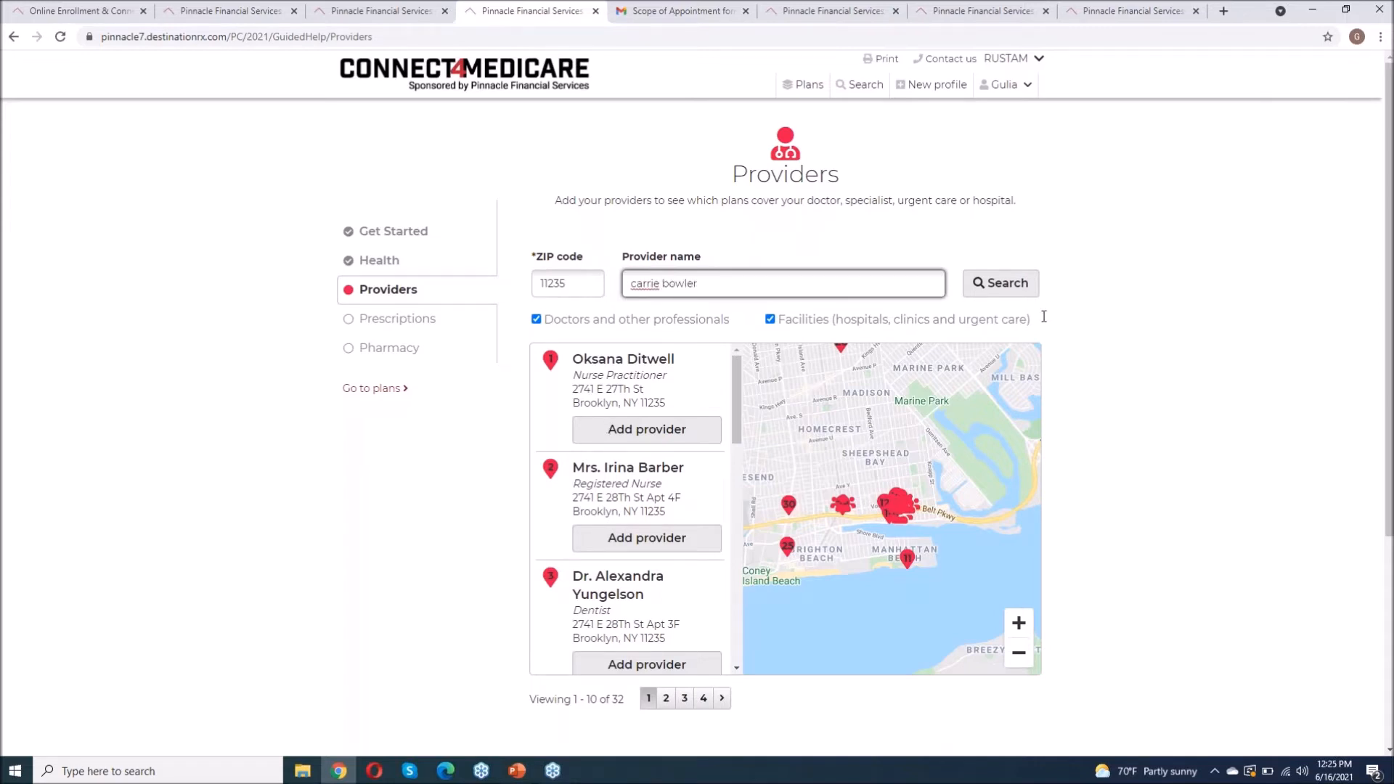
left_click(1005, 284)
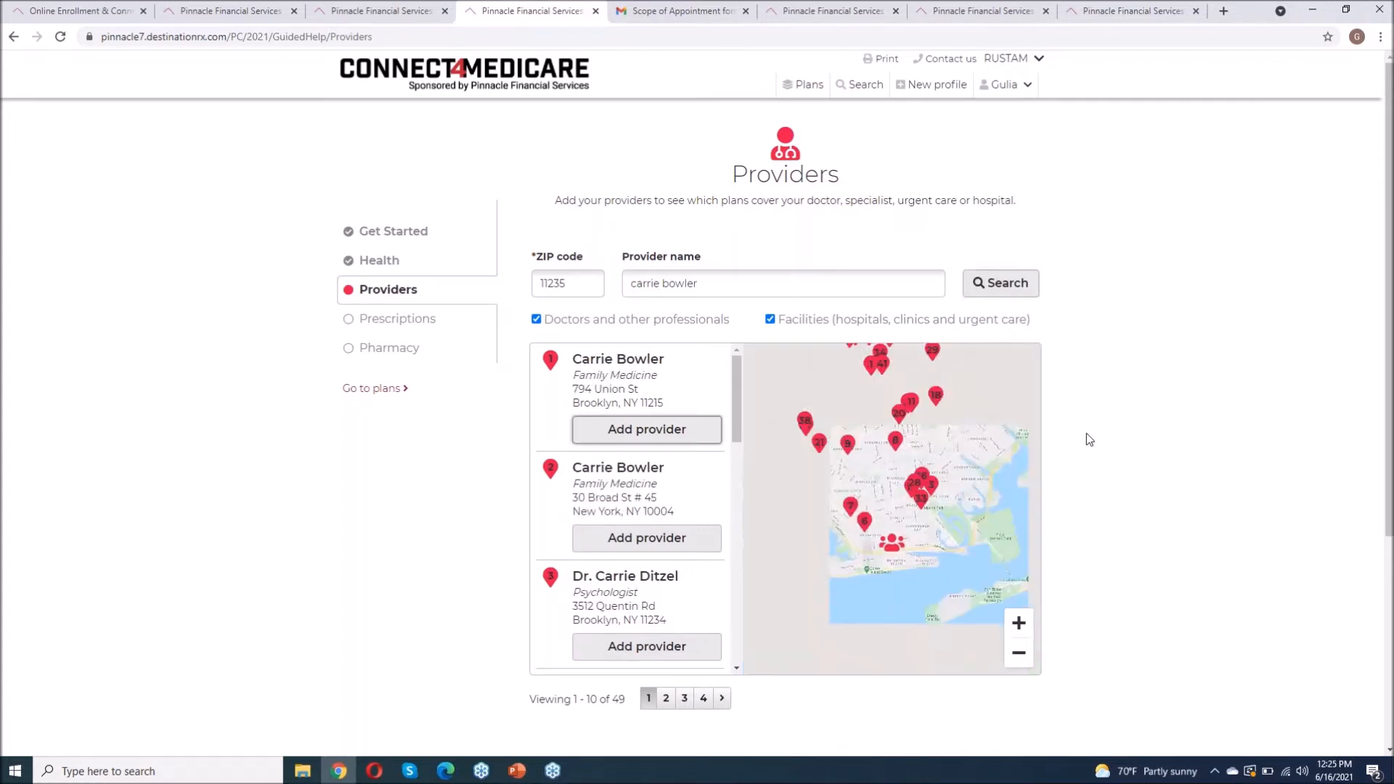
Step: Add the first family medicine result, set it as primary care provider, and continue
left_click(669, 434)
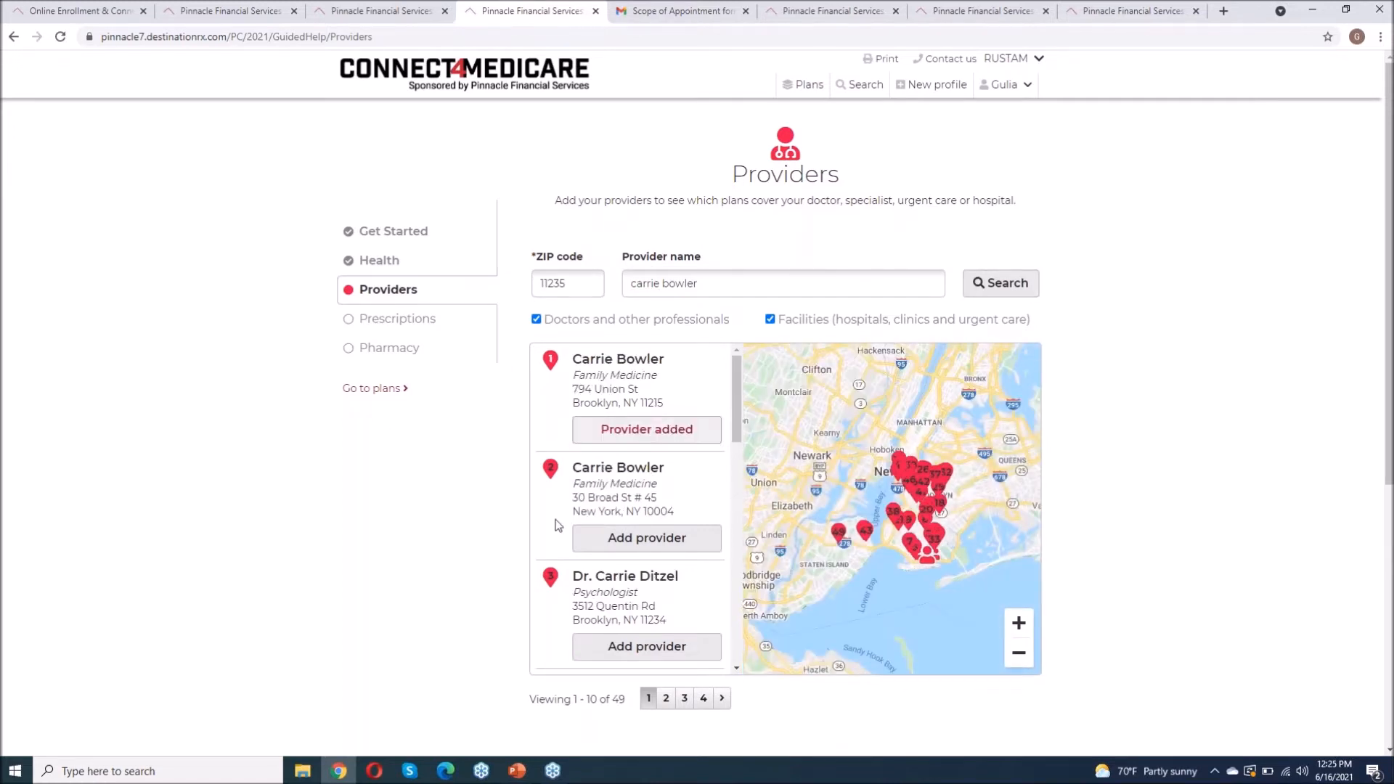
scroll(557, 524, "down", 5)
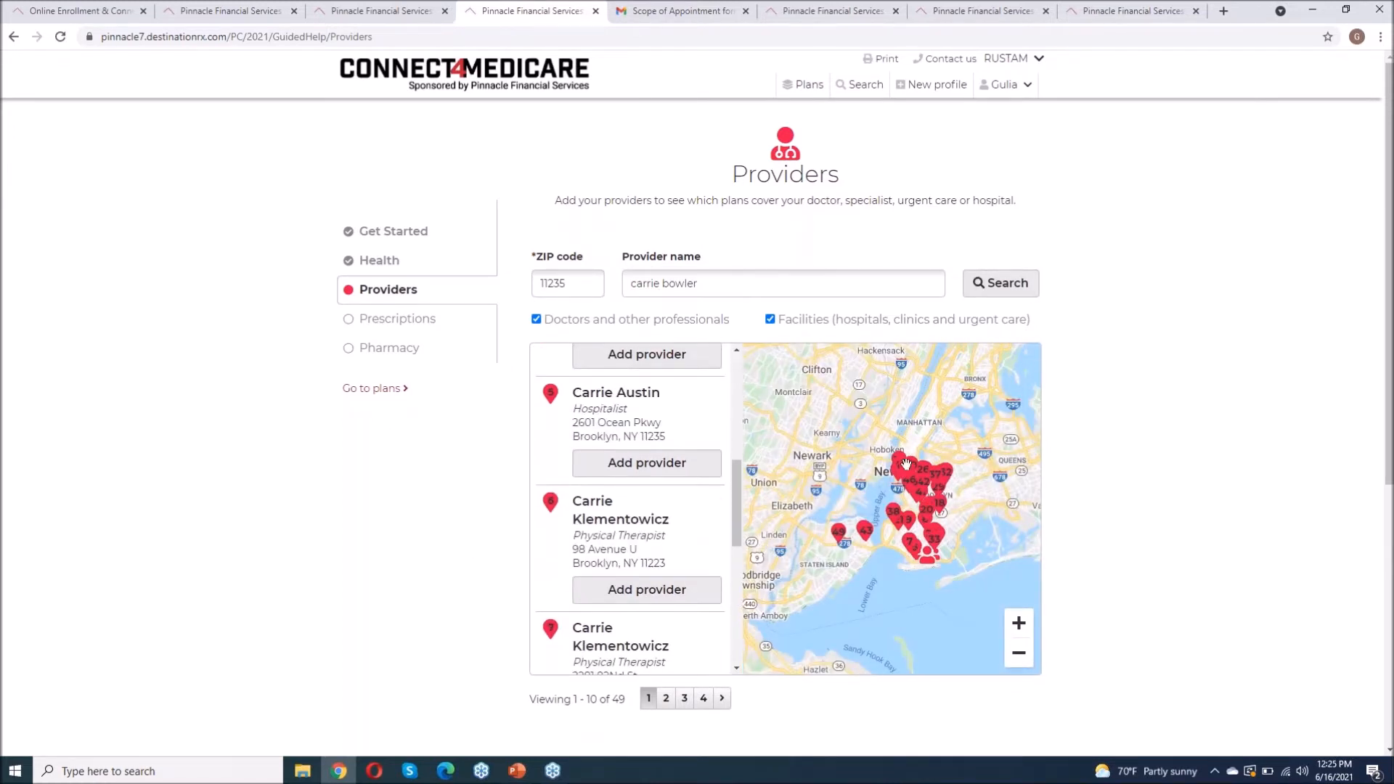
scroll(1090, 460, "down", 3)
left_click(906, 578)
scroll(1087, 555, "down", 3)
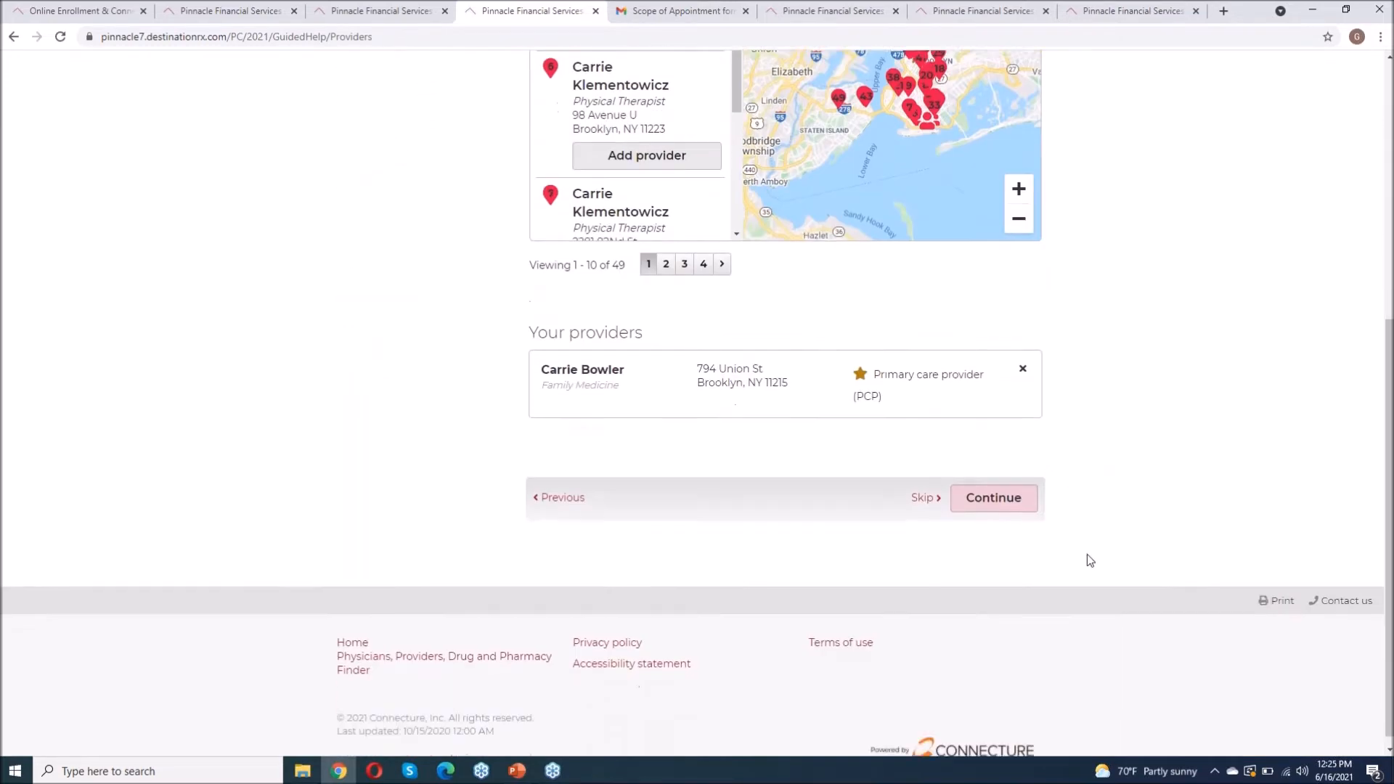
left_click(1001, 490)
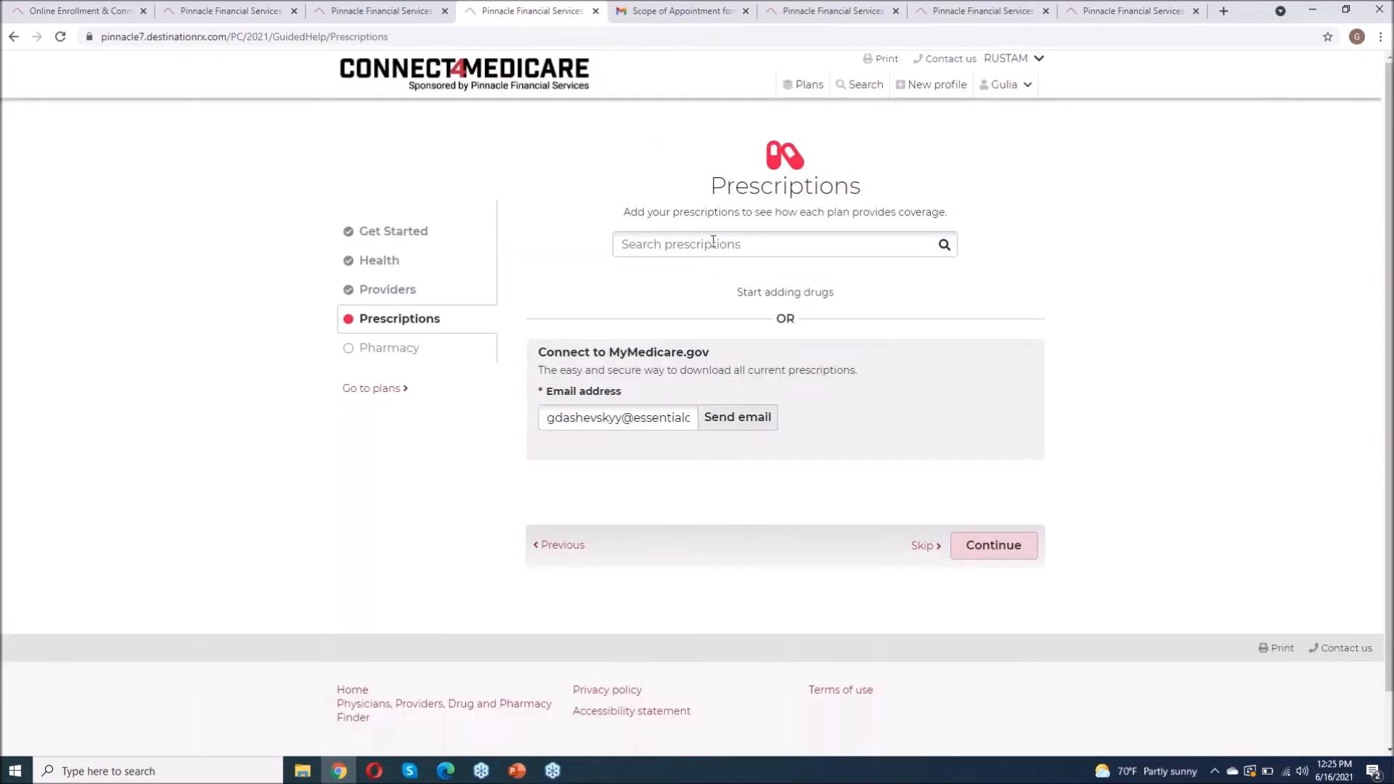
Step: Search for Synthroid and add the generic levothyroxine sodium TAB 75MCG instead
left_click(712, 241)
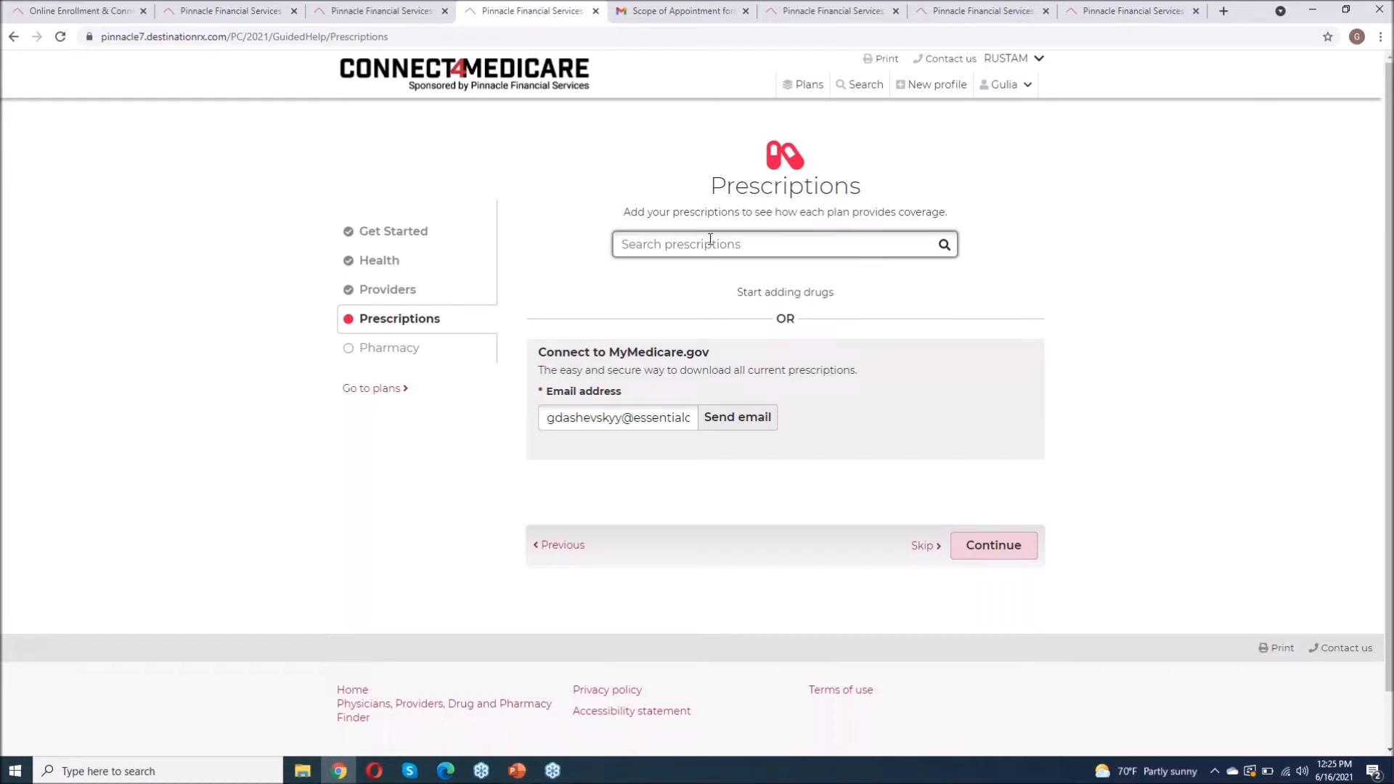
type("synthr")
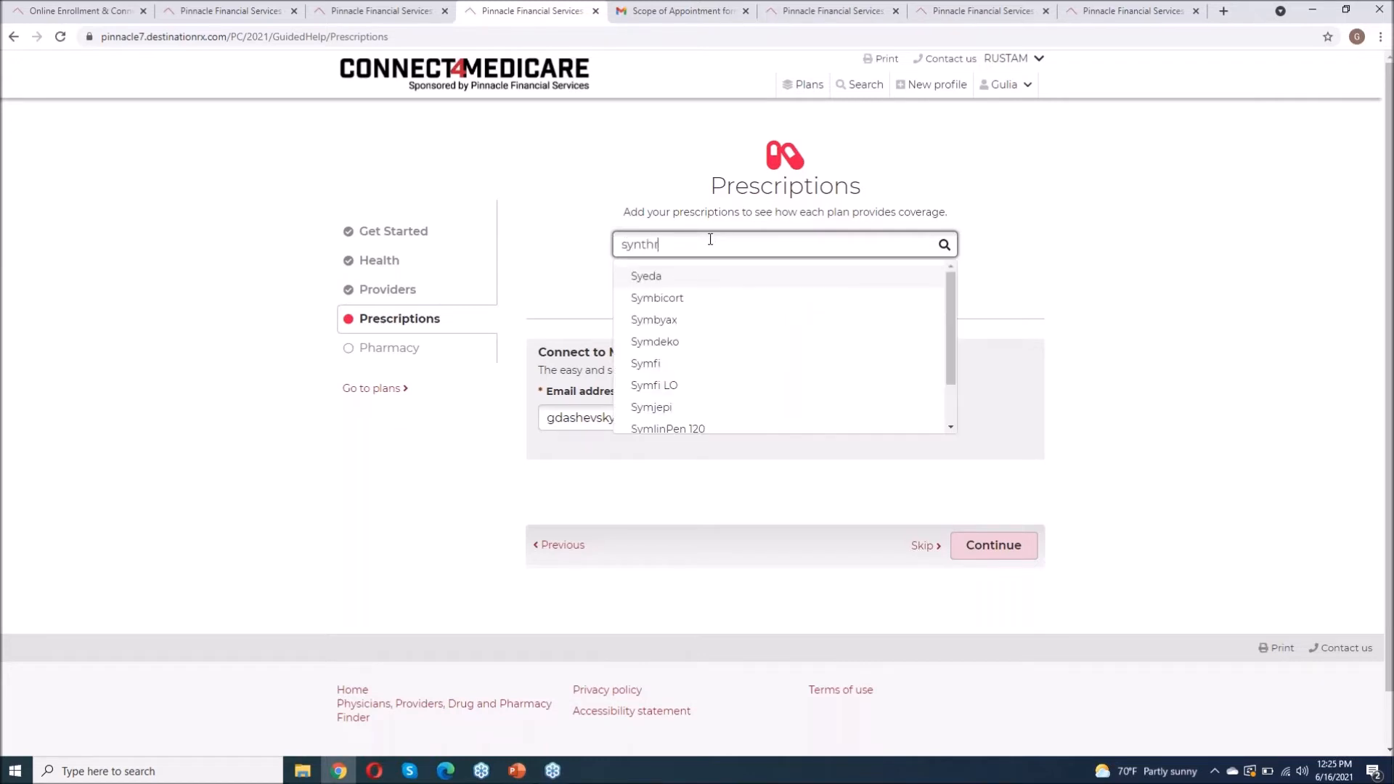
left_click(654, 281)
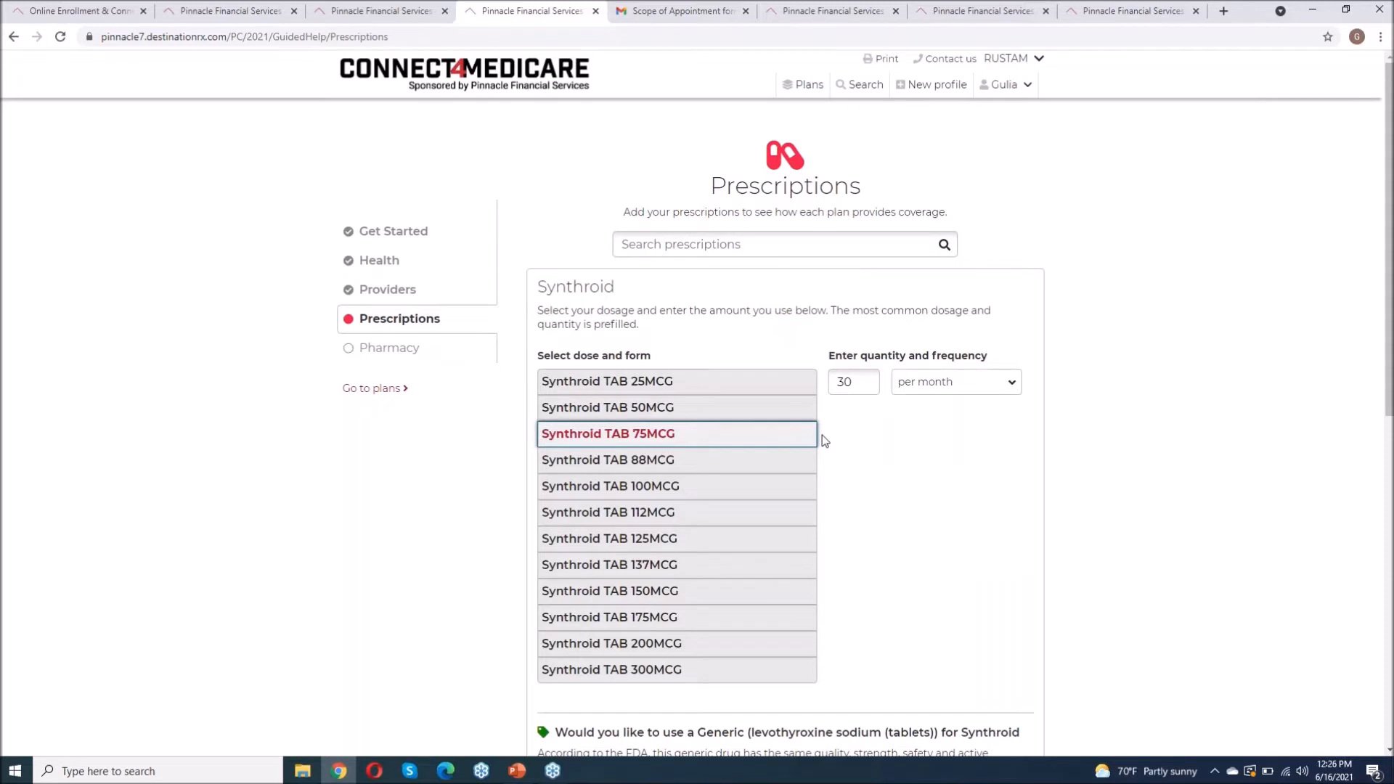
scroll(822, 434, "down", 1)
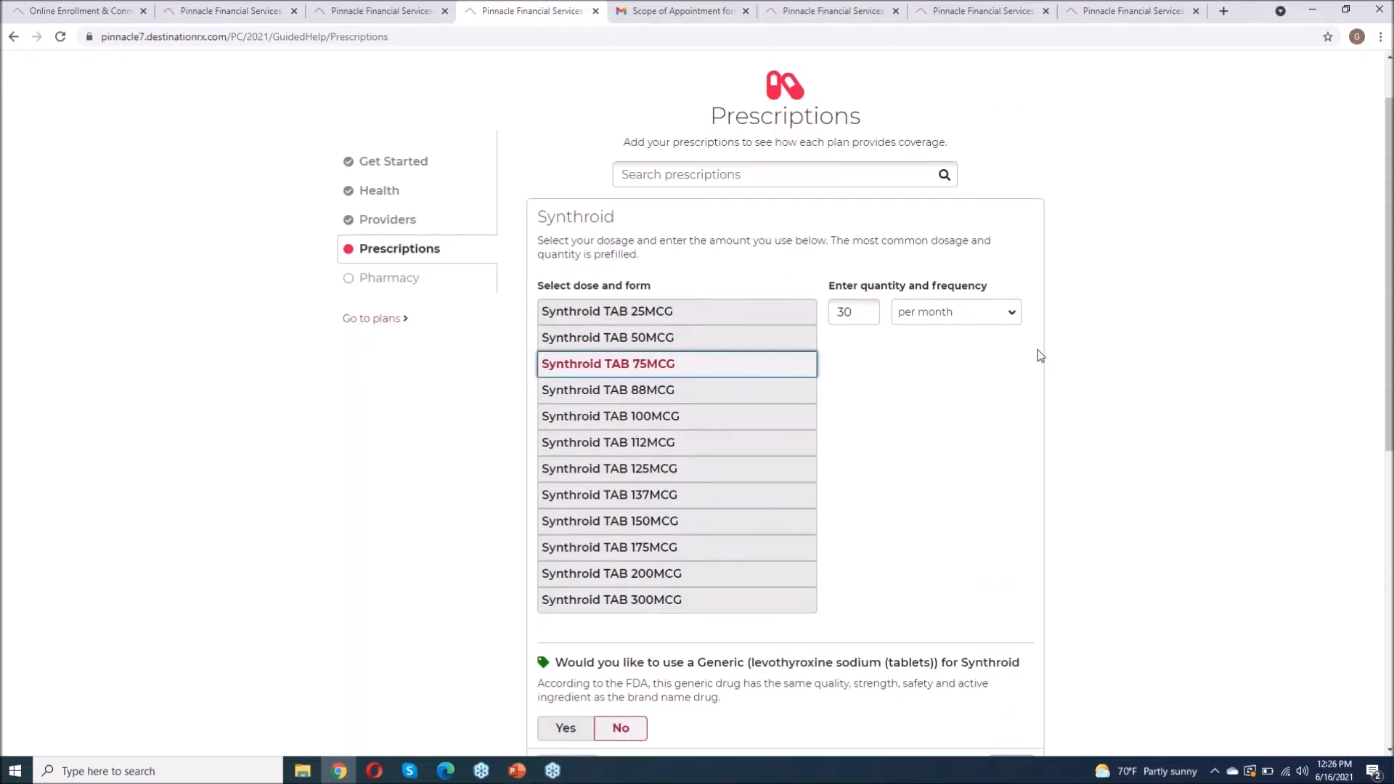
scroll(1039, 354, "down", 2)
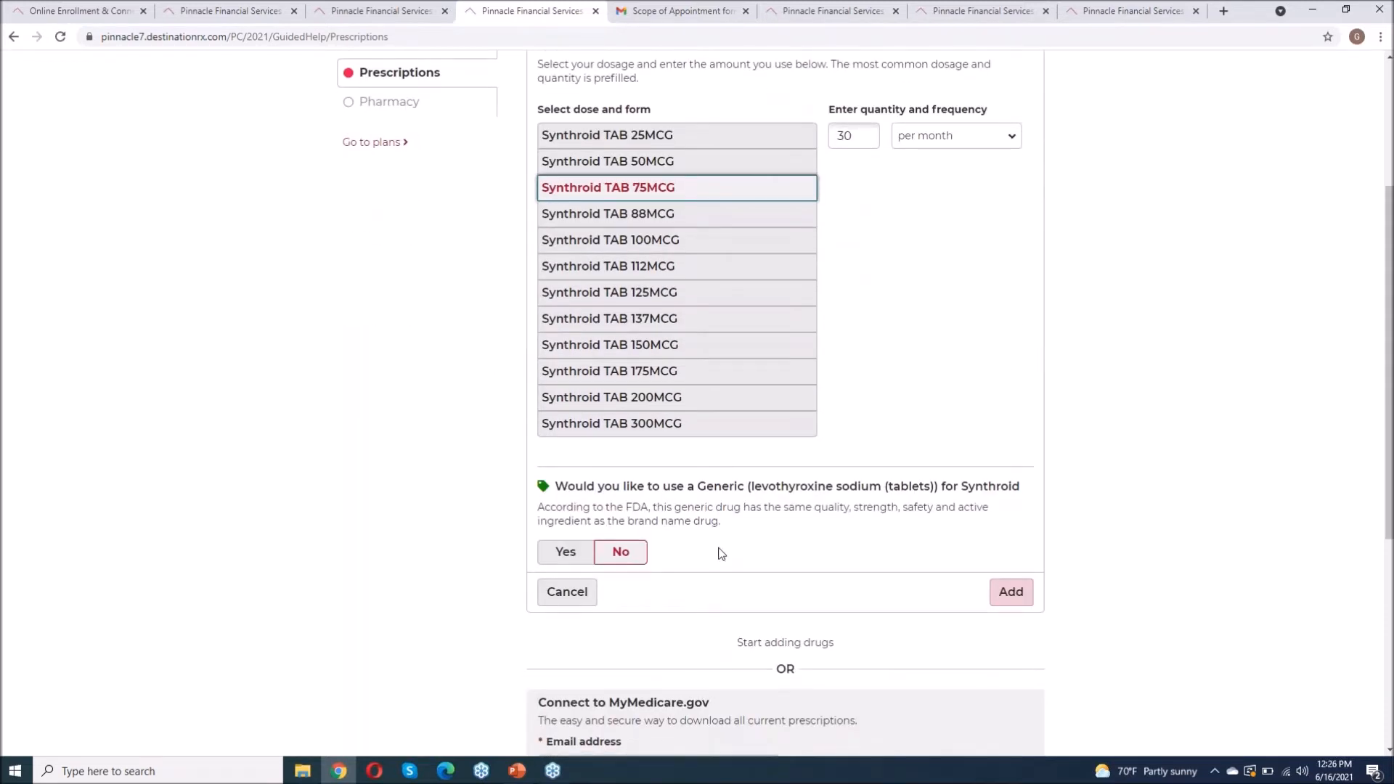
left_click(567, 553)
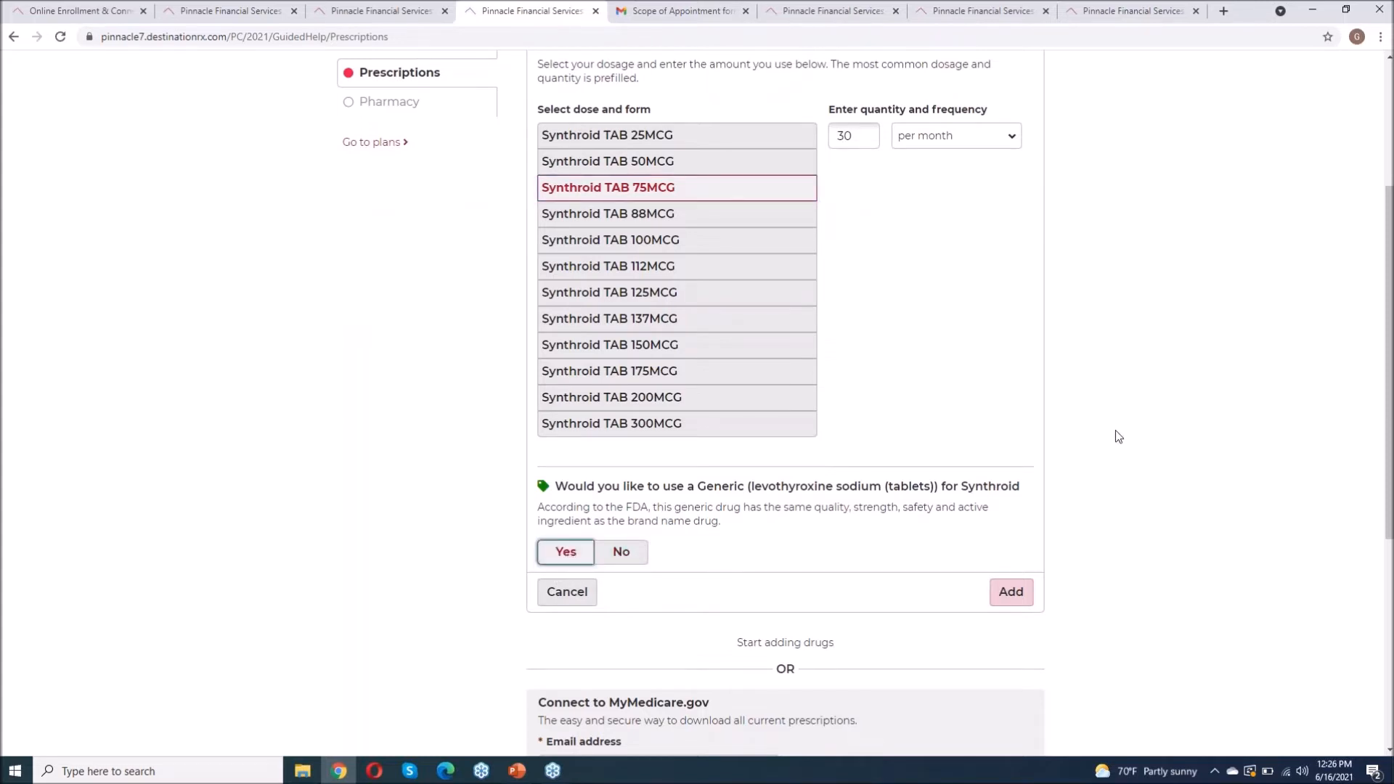
left_click(1010, 592)
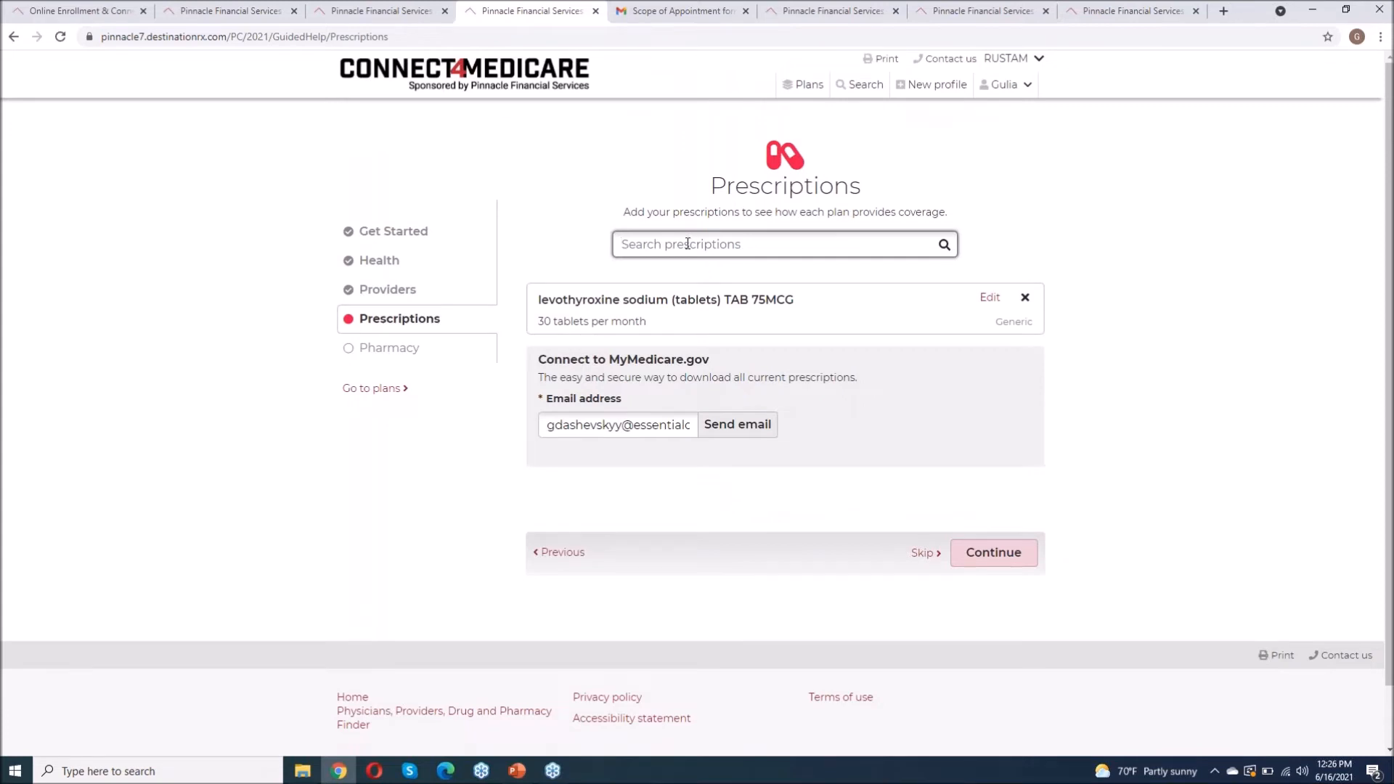
Step: Add atorvastatin calcium TAB 10MG to the prescriptions
type("atorvast")
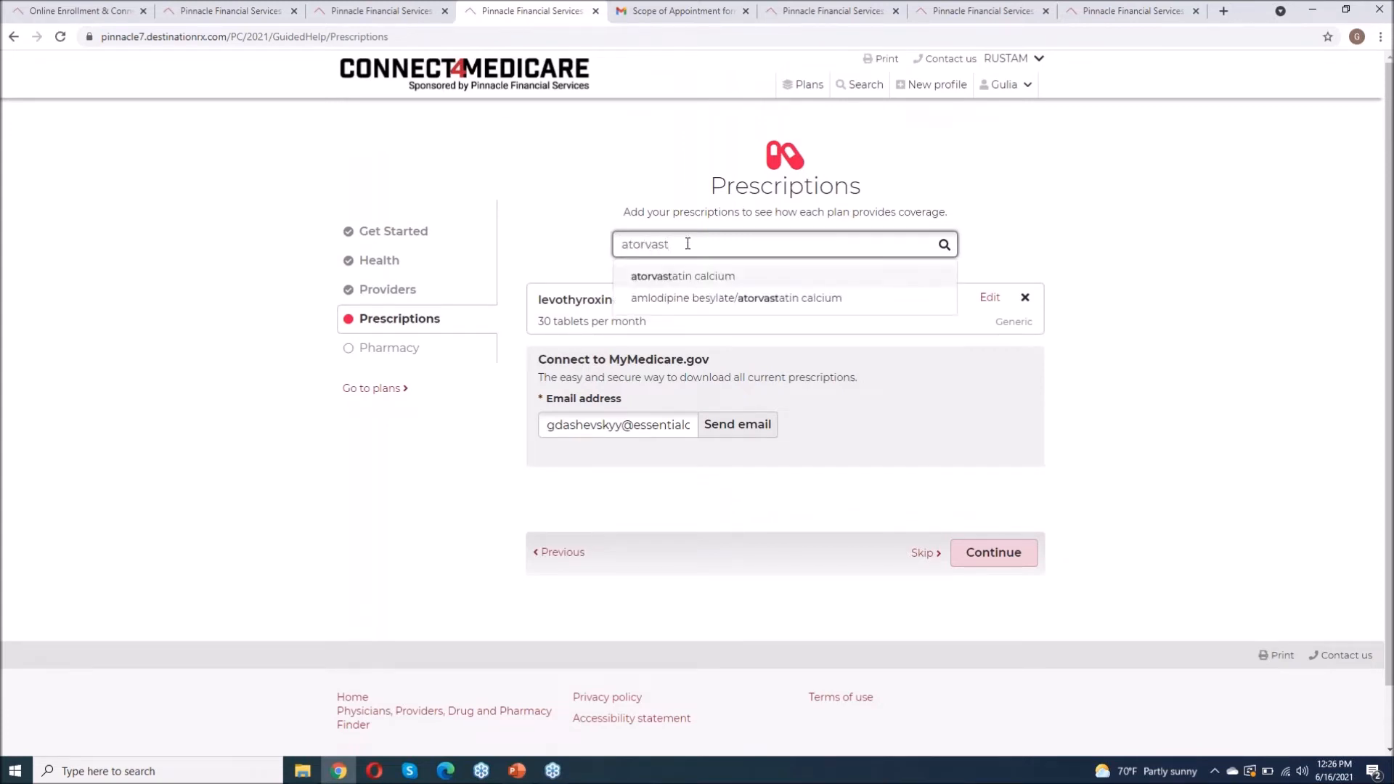
left_click(681, 280)
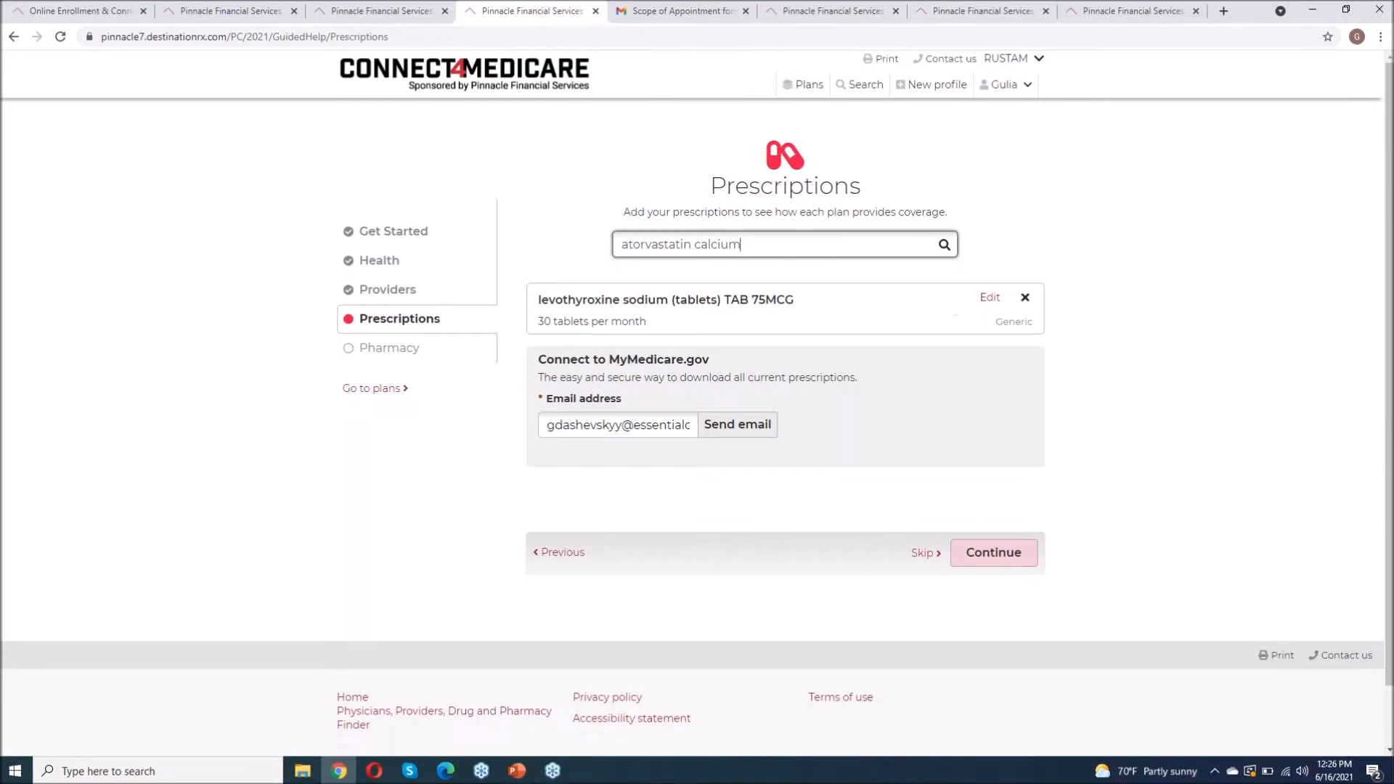
scroll(872, 423, "down", 2)
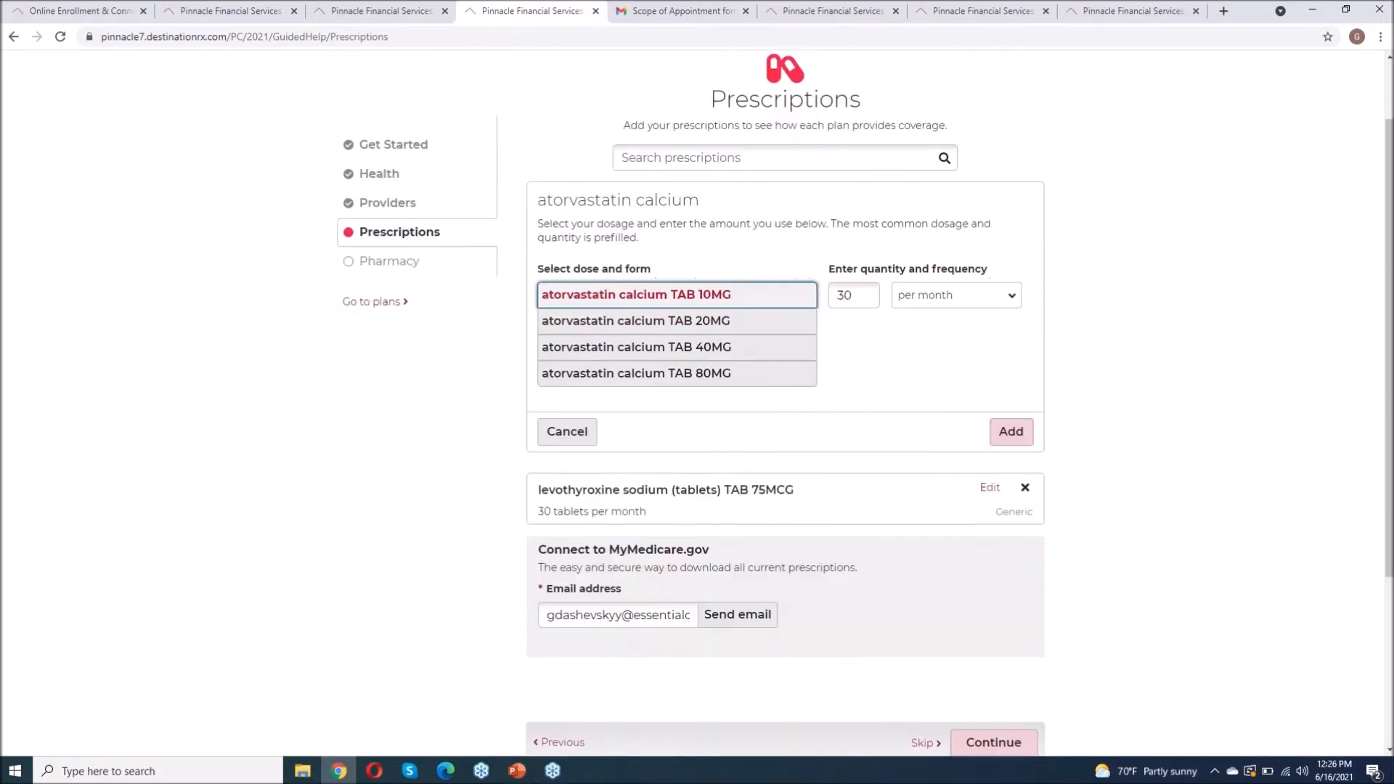
left_click(1010, 413)
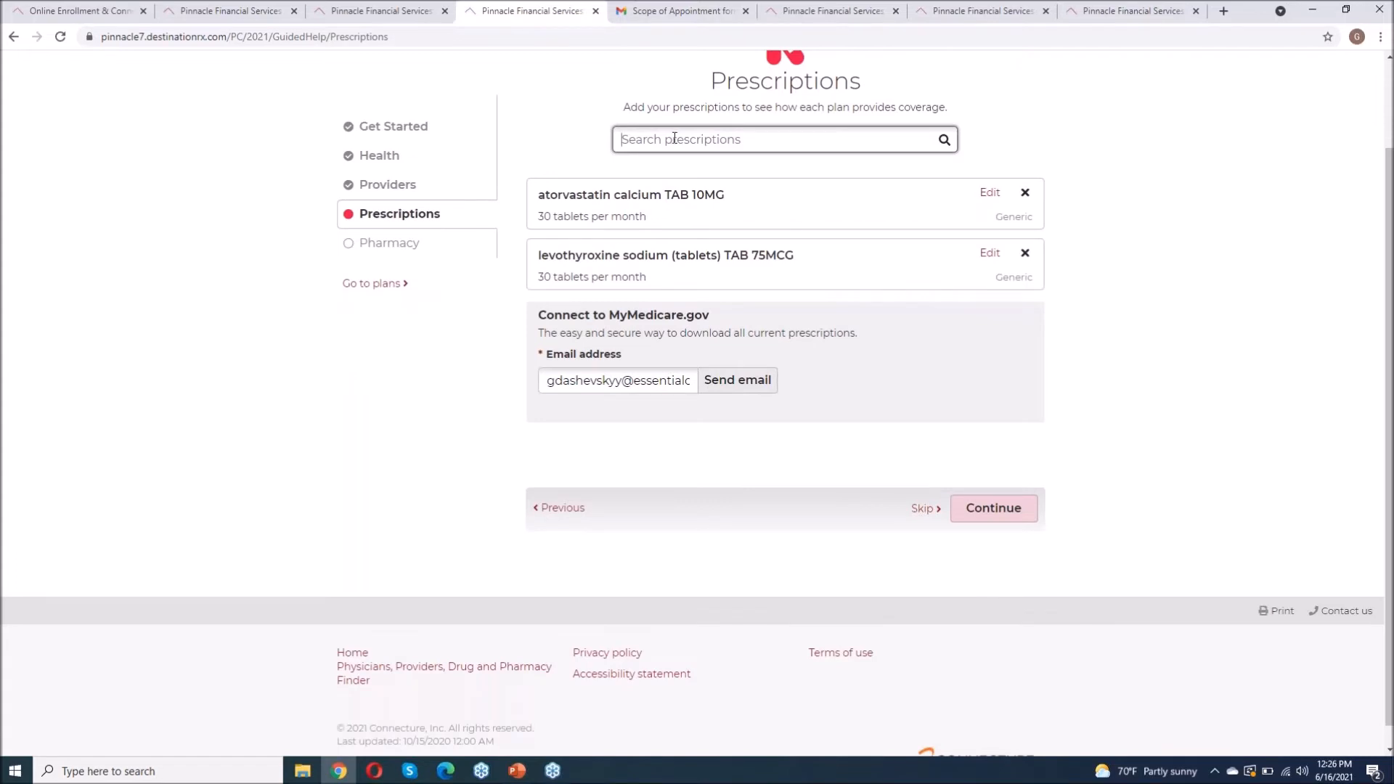
Step: Add metformin hcl TAB 500MG at 60 tablets per month, then proceed to pharmacies
type("metfor")
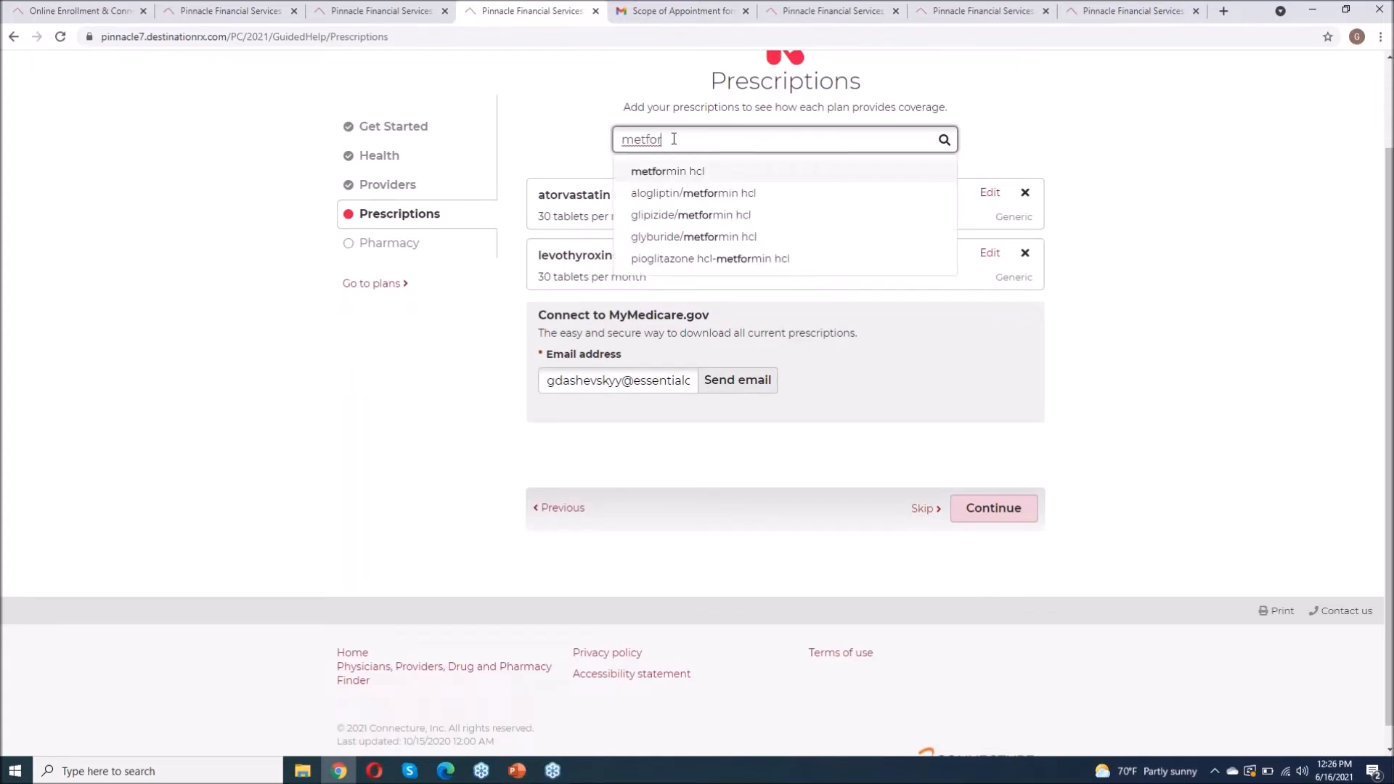
left_click(709, 171)
scroll(917, 255, "down", 1)
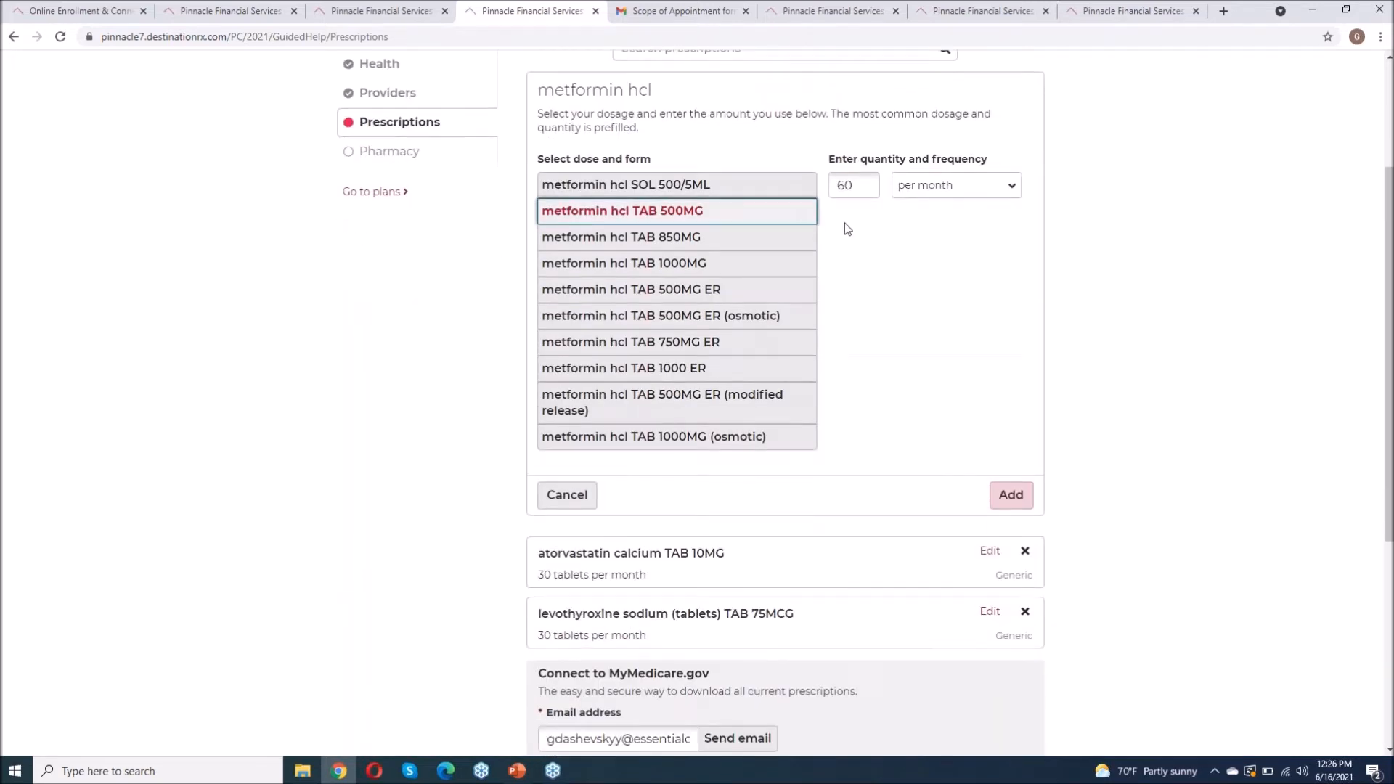
left_click(844, 187)
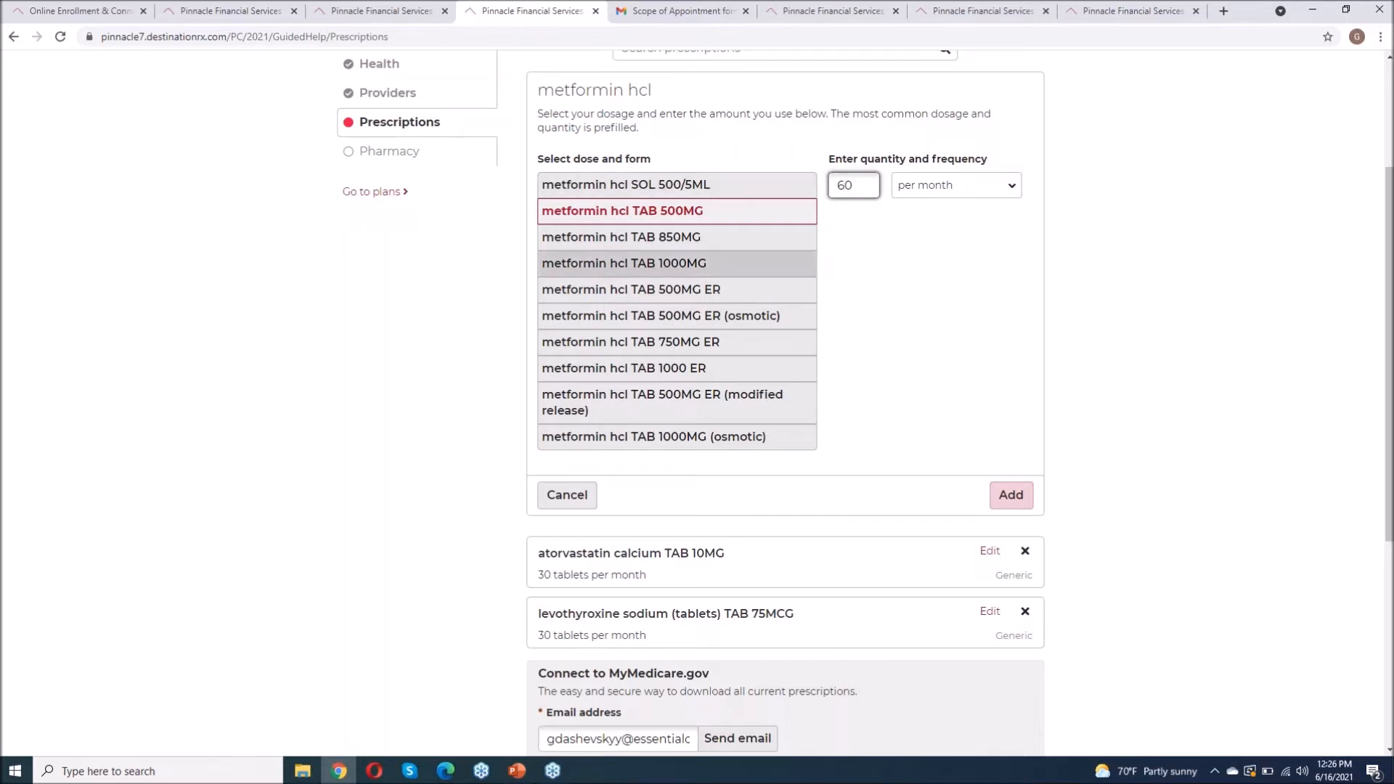
left_click(1012, 494)
scroll(1080, 365, "up", 3)
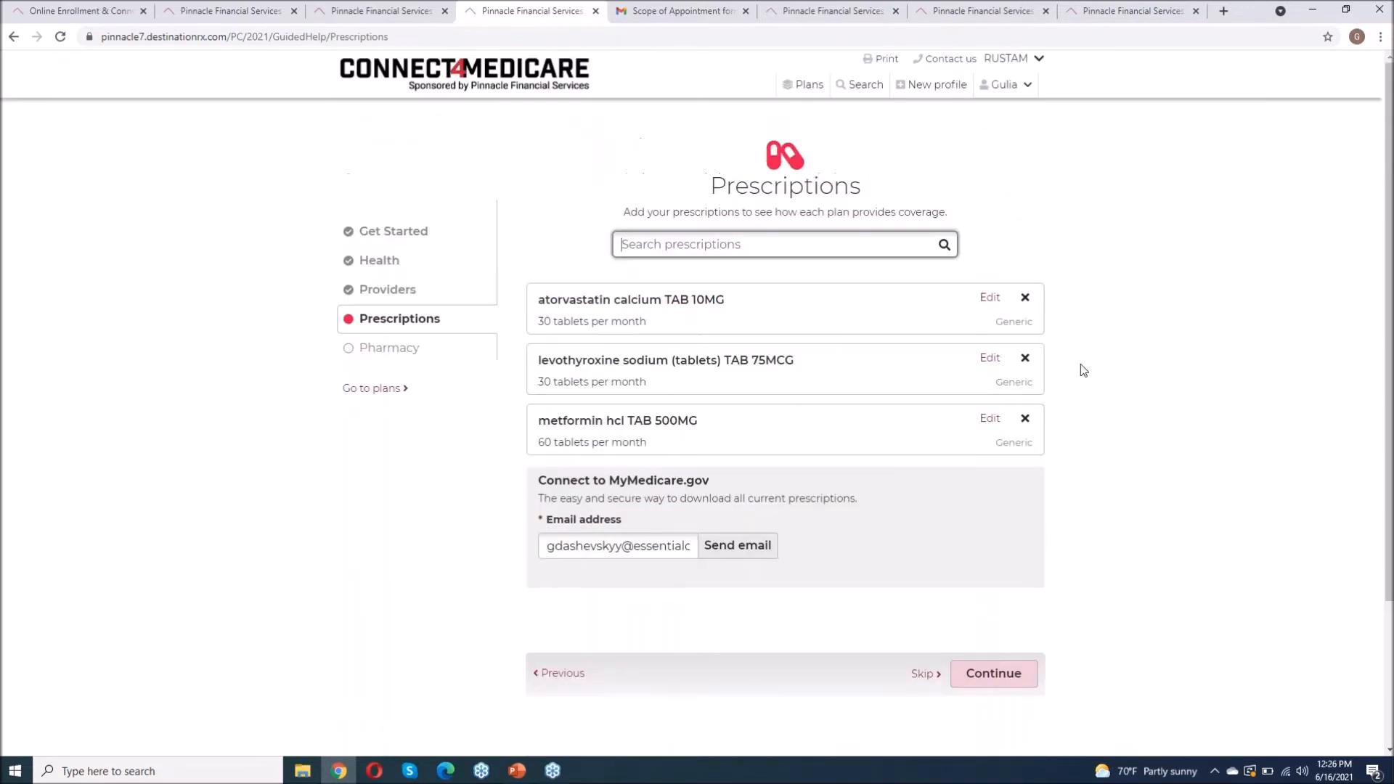
scroll(1080, 365, "down", 2)
left_click(1082, 381)
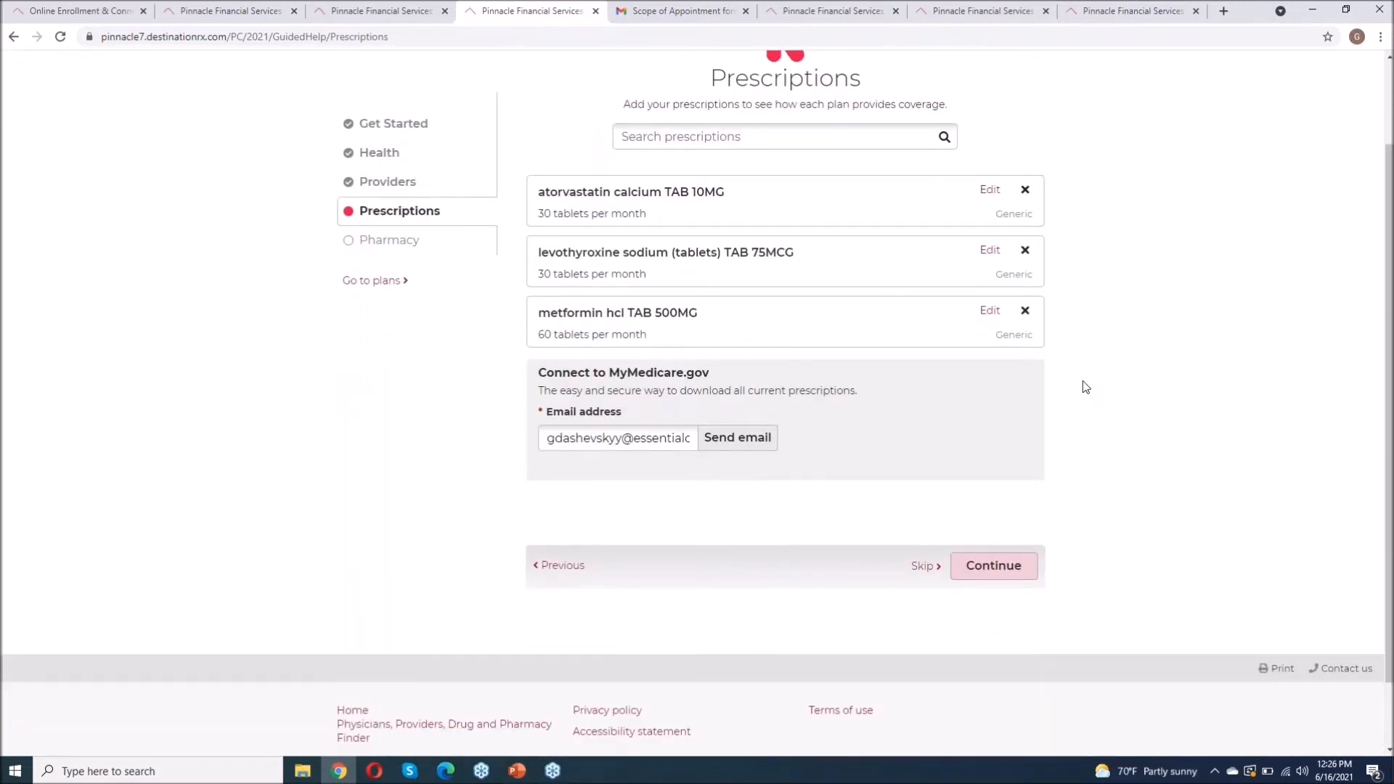
left_click(1010, 566)
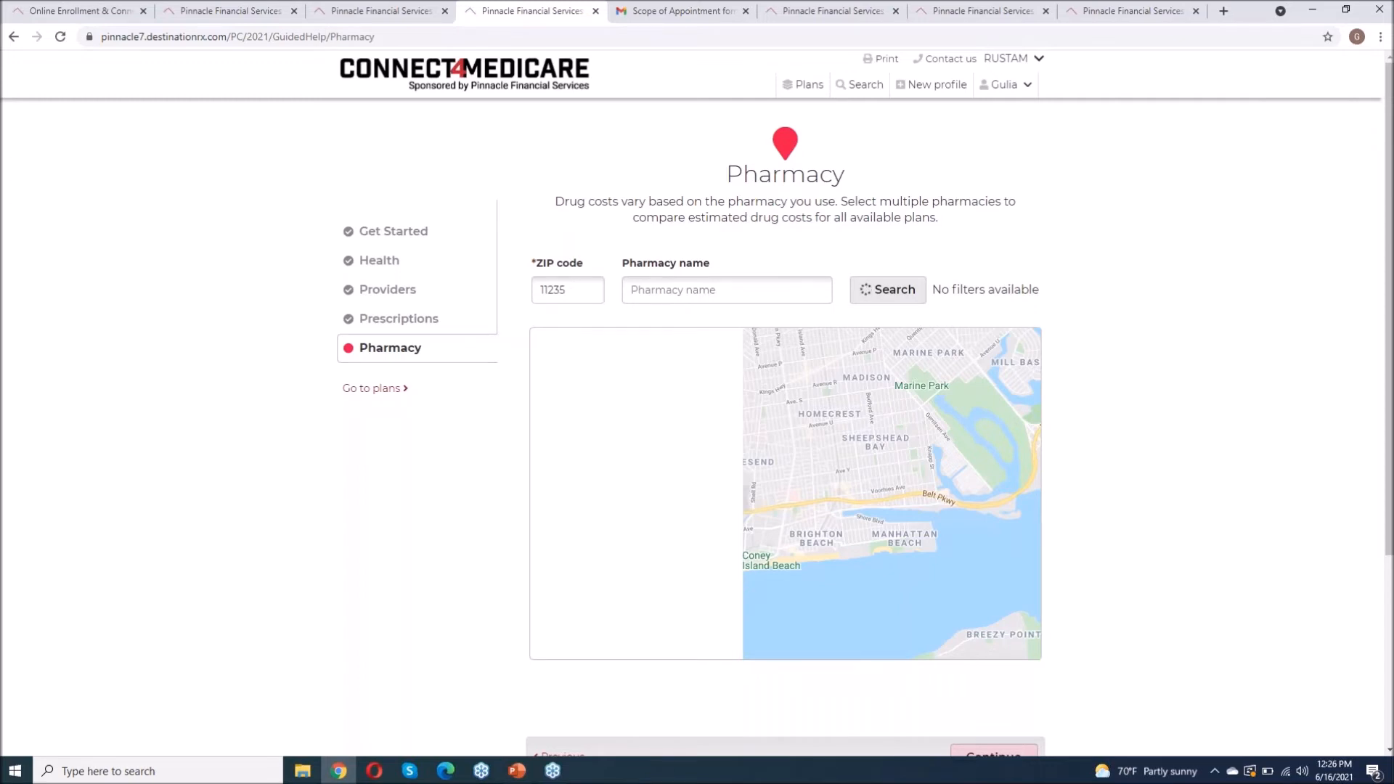
Step: Add Rite Aid Pharmacy 04876 from the results and continue to the 11235 plan list
scroll(639, 456, "down", 8)
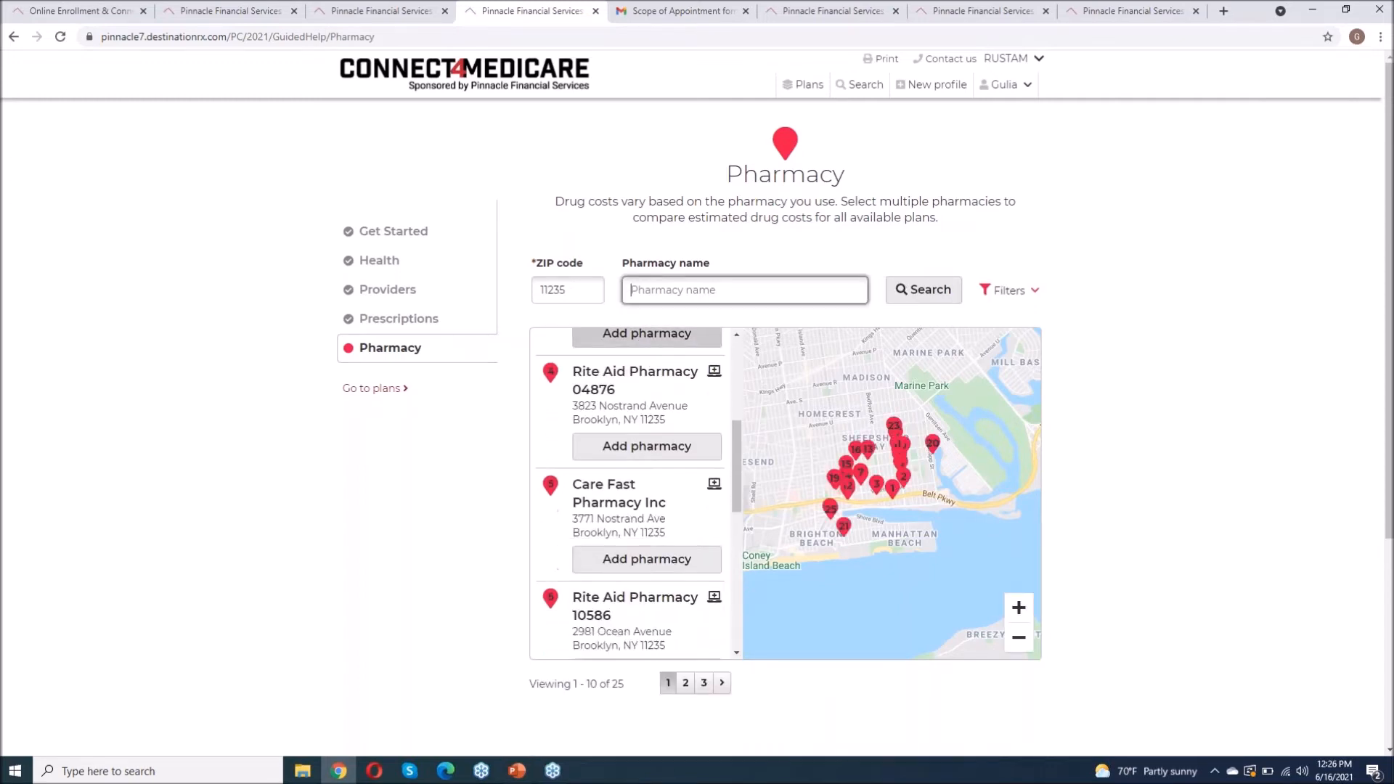
scroll(630, 494, "down", 10)
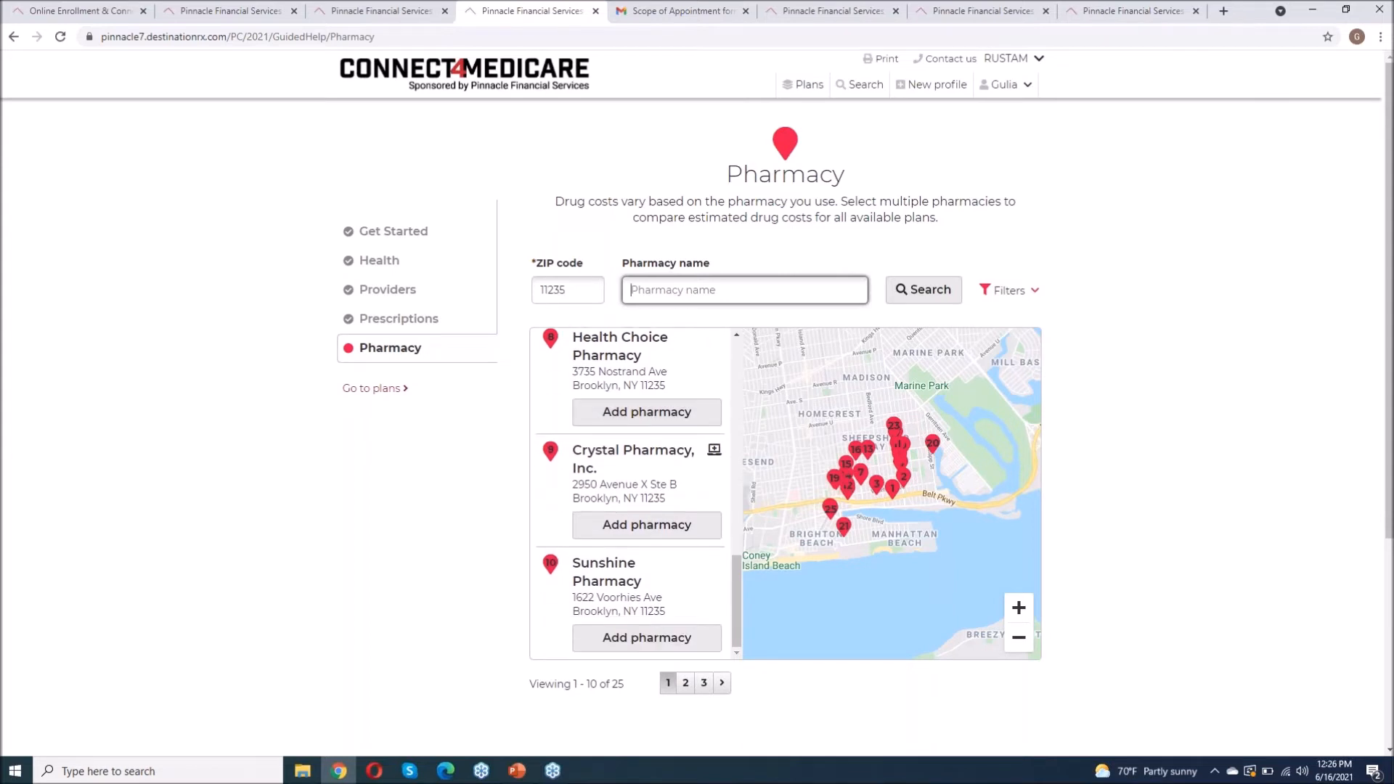
scroll(638, 501, "up", 2)
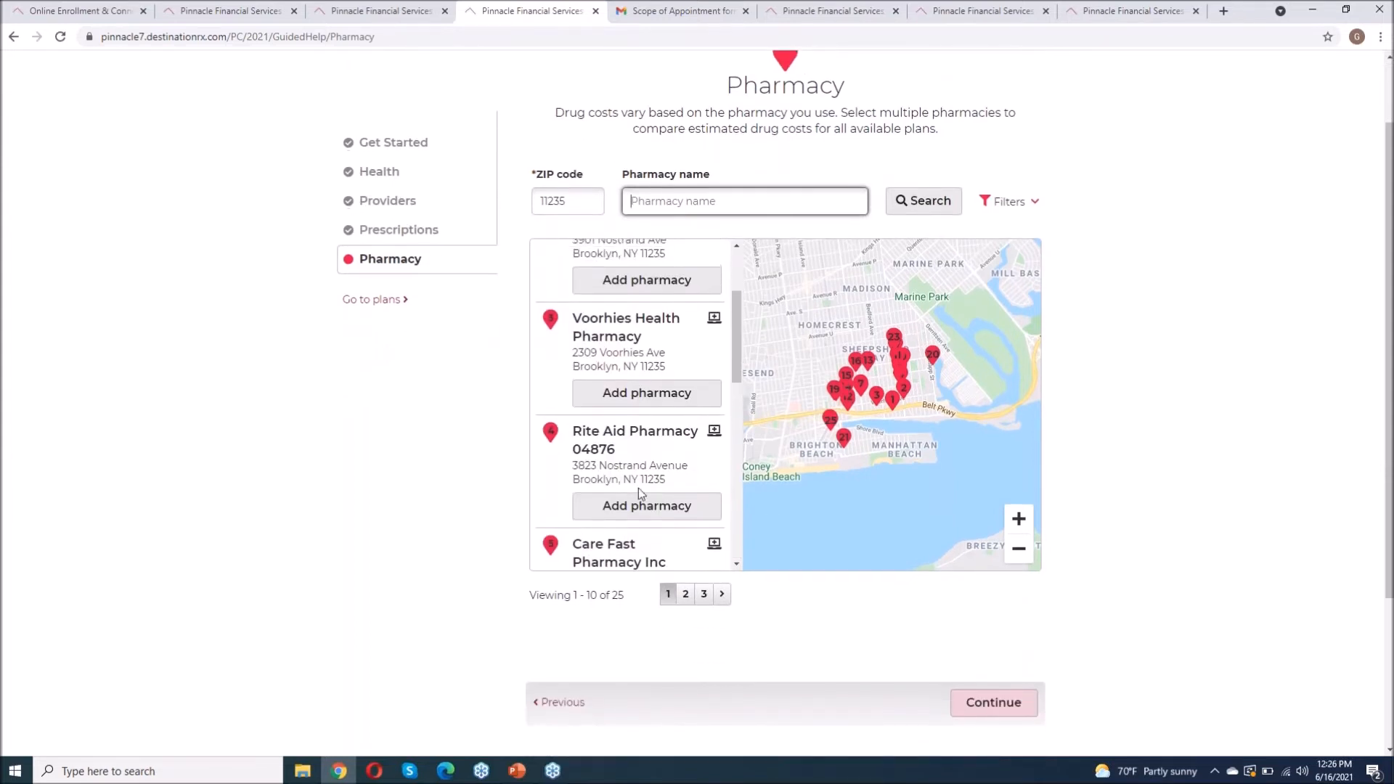
scroll(1161, 456, "down", 1)
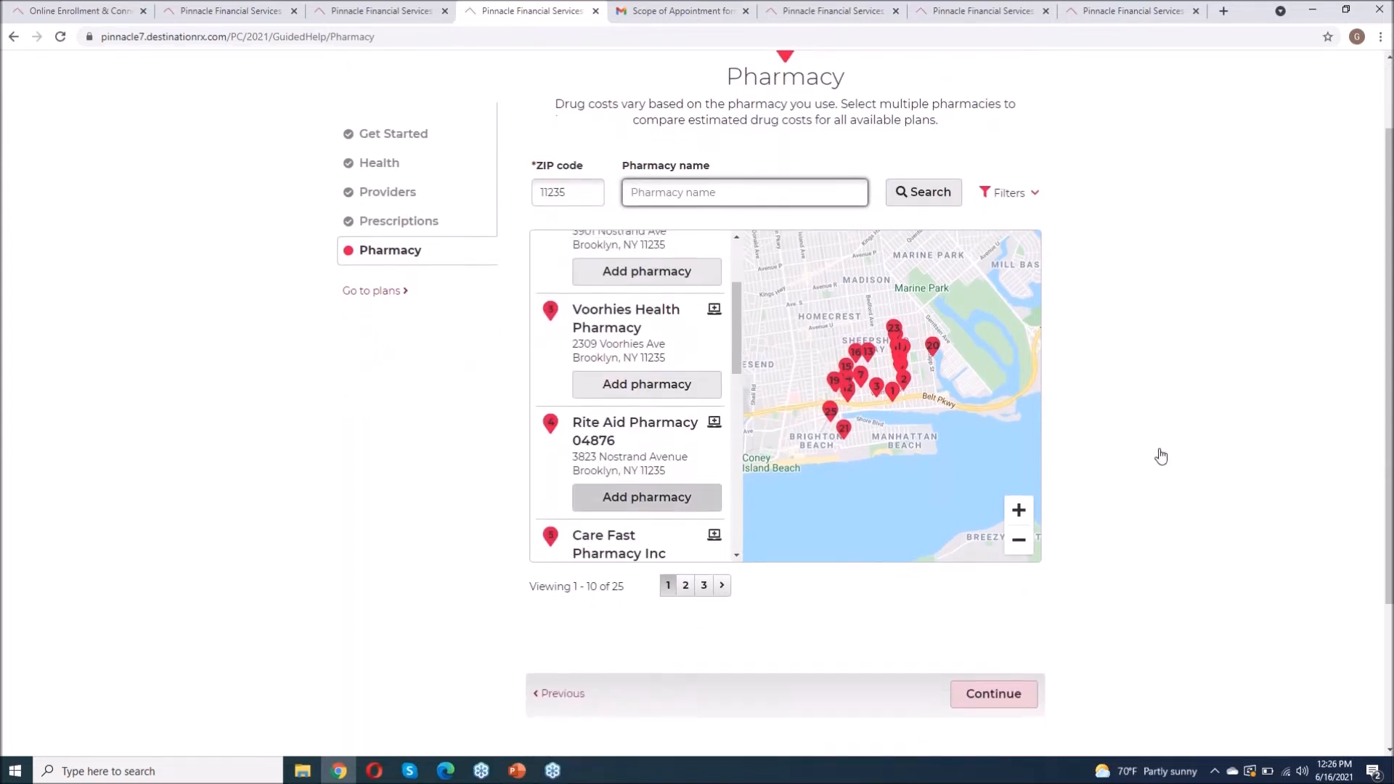
left_click(646, 448)
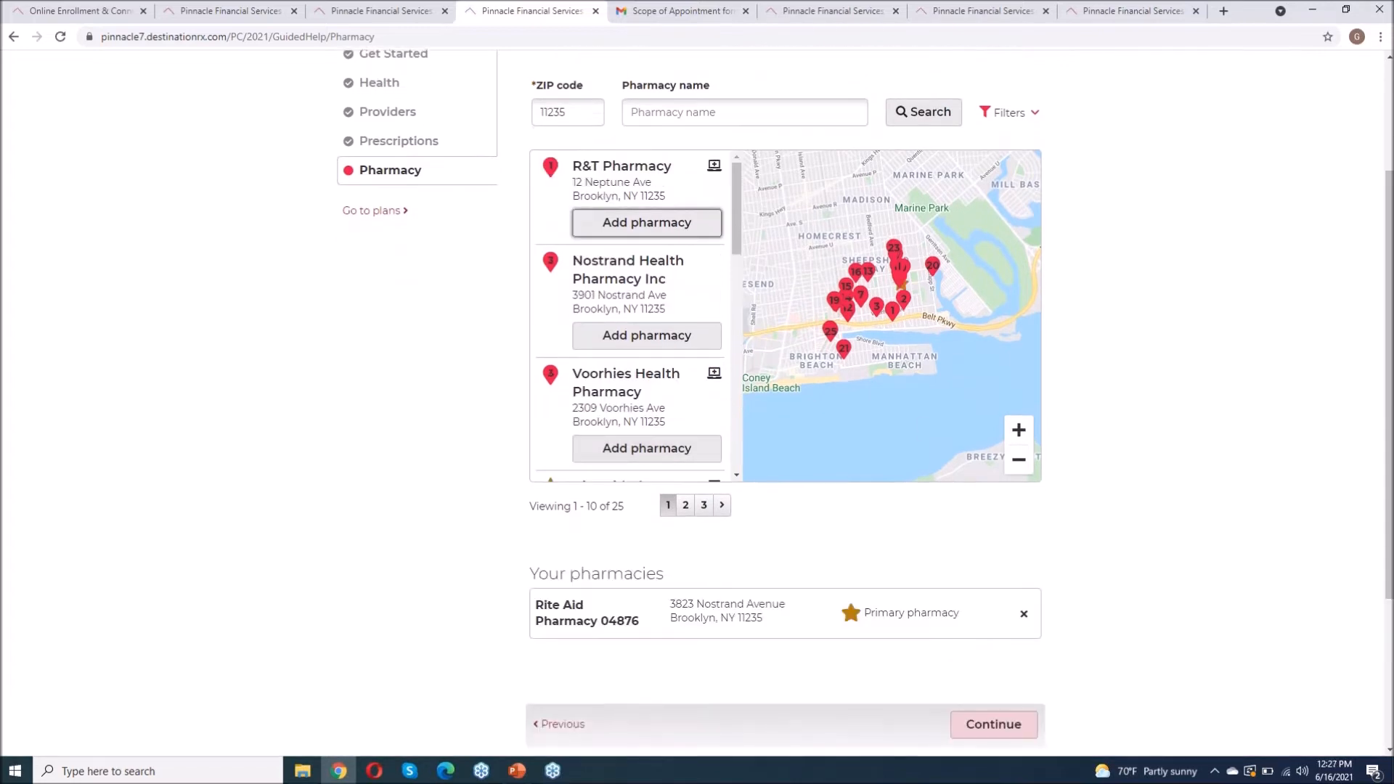
scroll(1177, 507, "down", 3)
left_click(1005, 504)
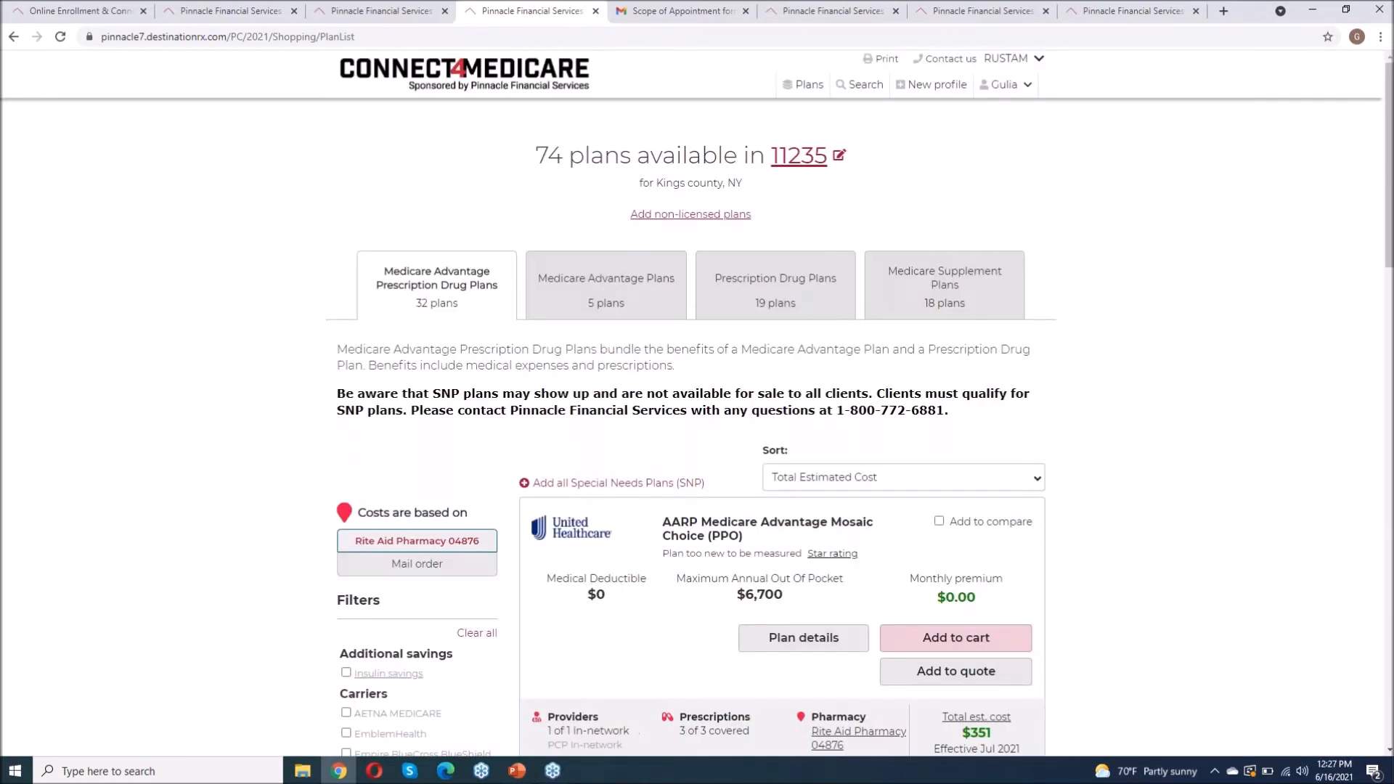
Step: Tick Add to compare on the AARP Medicare Advantage Mosaic Choice plan
scroll(697, 407, "down", 2)
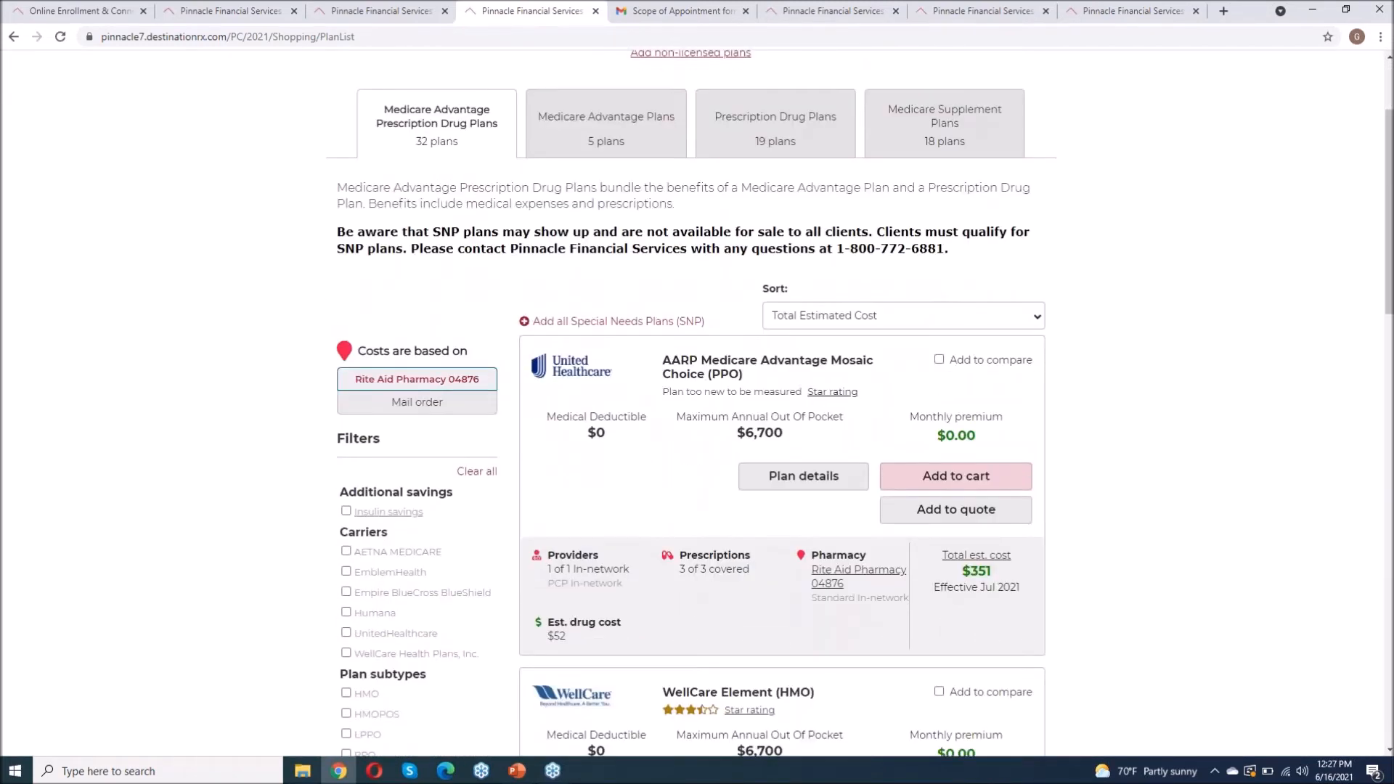
scroll(803, 168, "down", 4)
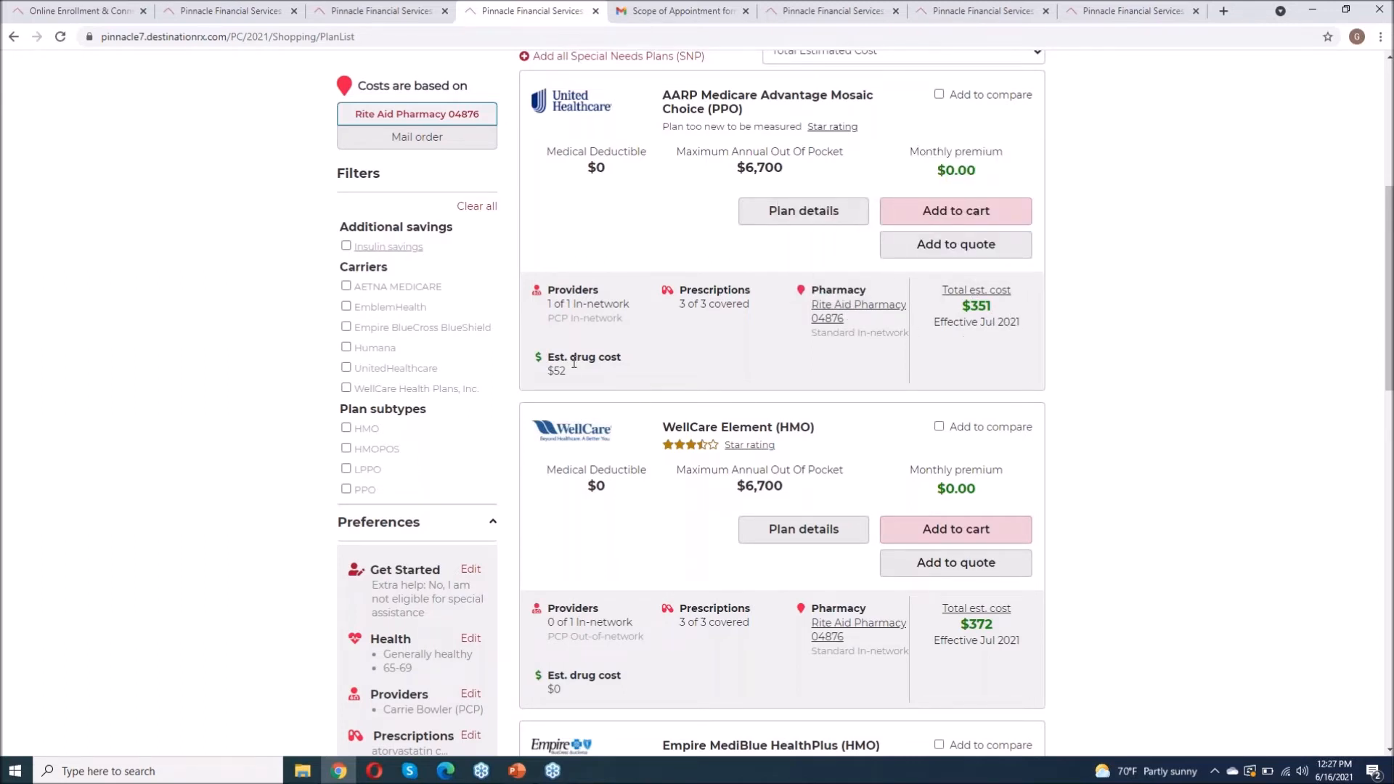
scroll(958, 270, "up", 2)
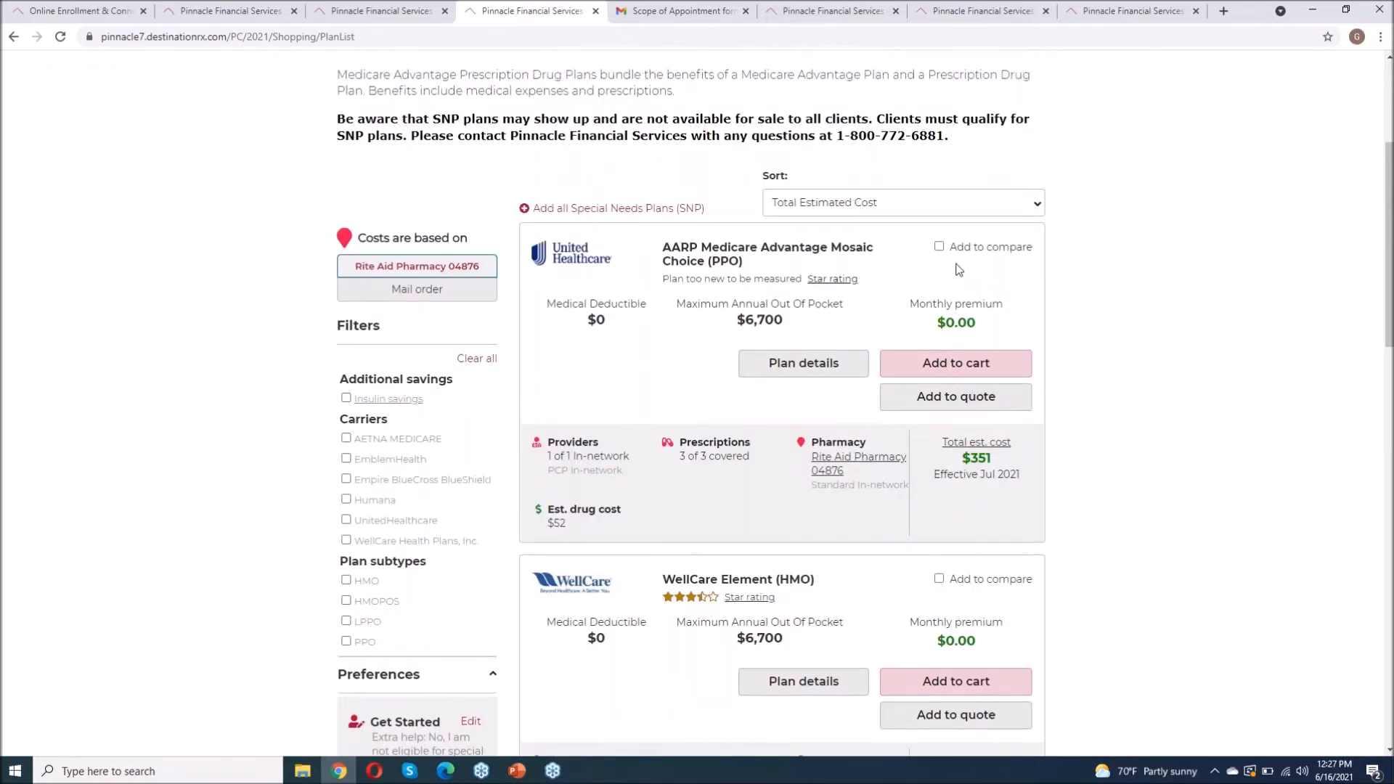
left_click(939, 246)
Step: Tick Add to compare on the HumanaChoice H5970-024 plan
scroll(1152, 396, "down", 1)
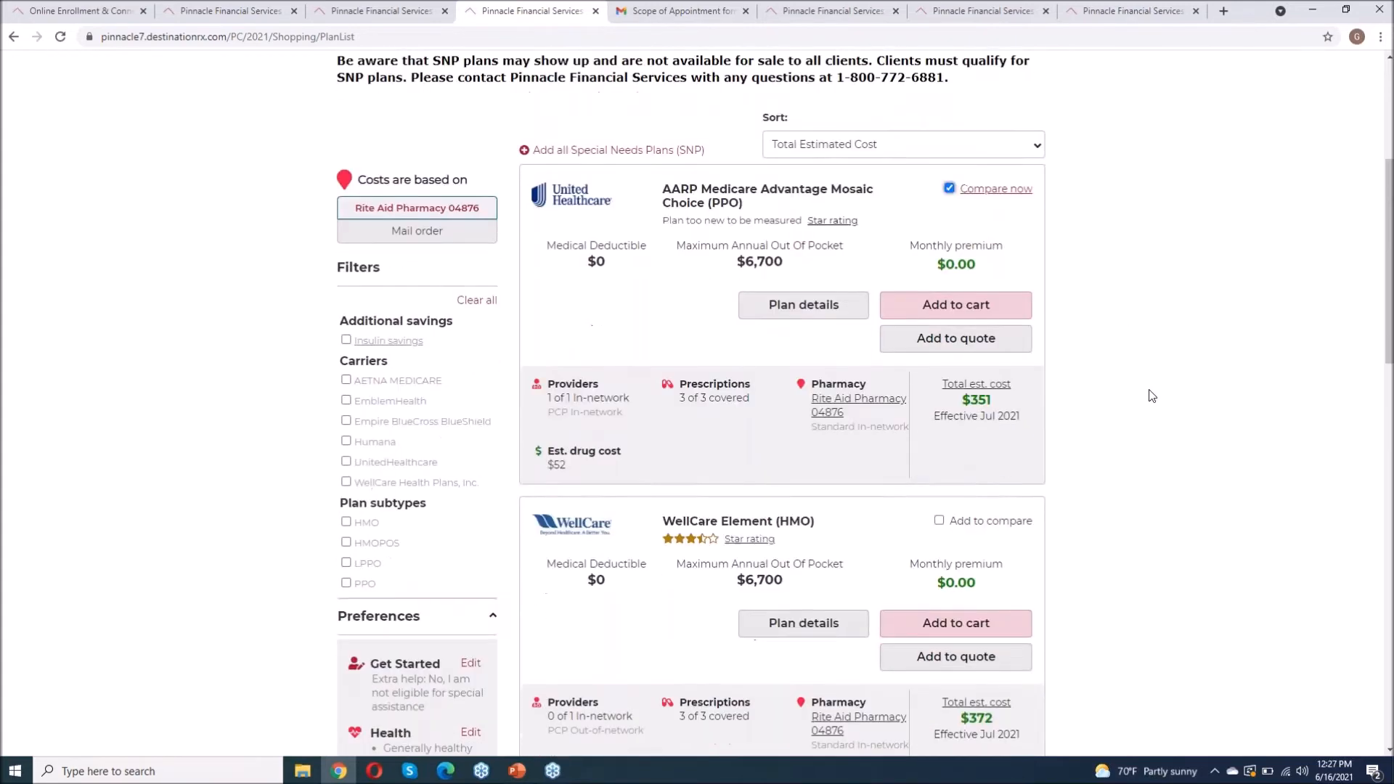
scroll(1152, 396, "down", 7)
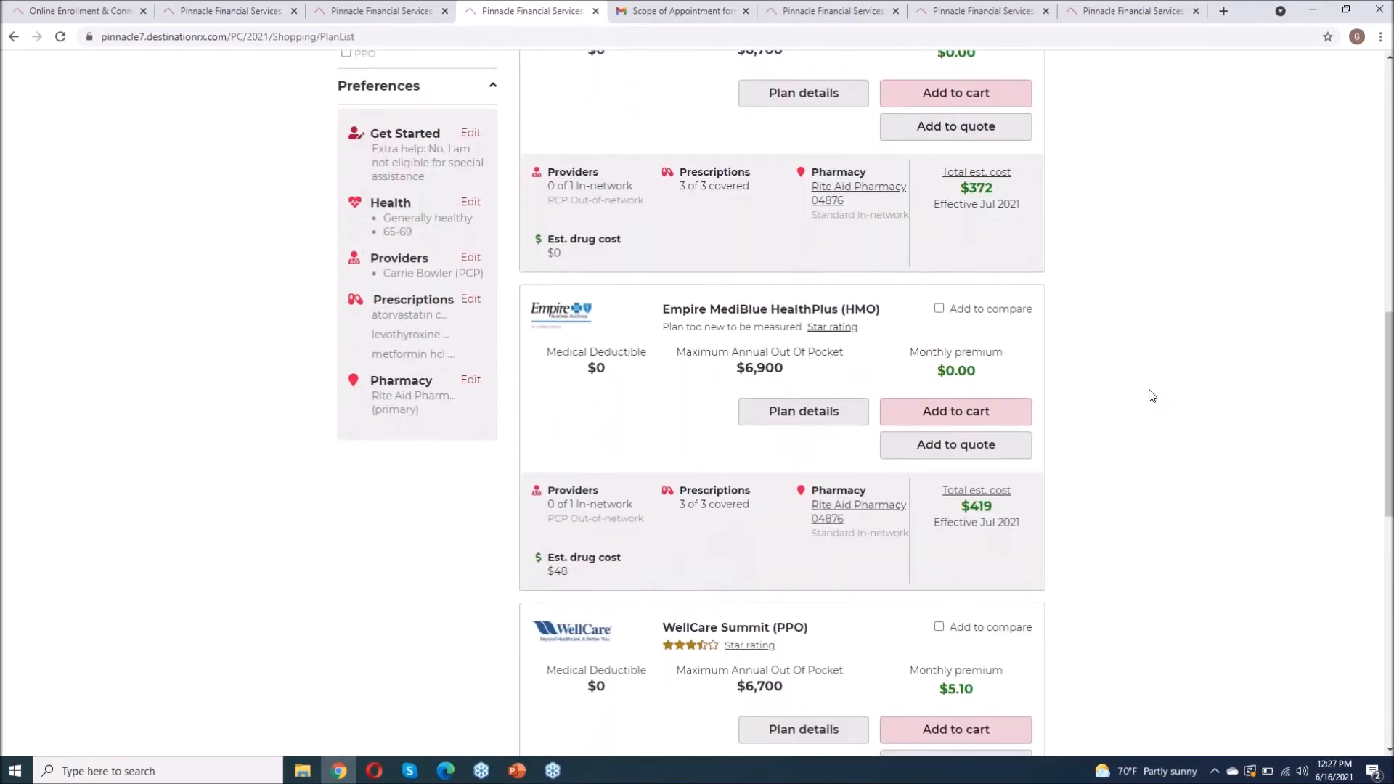
scroll(1152, 396, "down", 1)
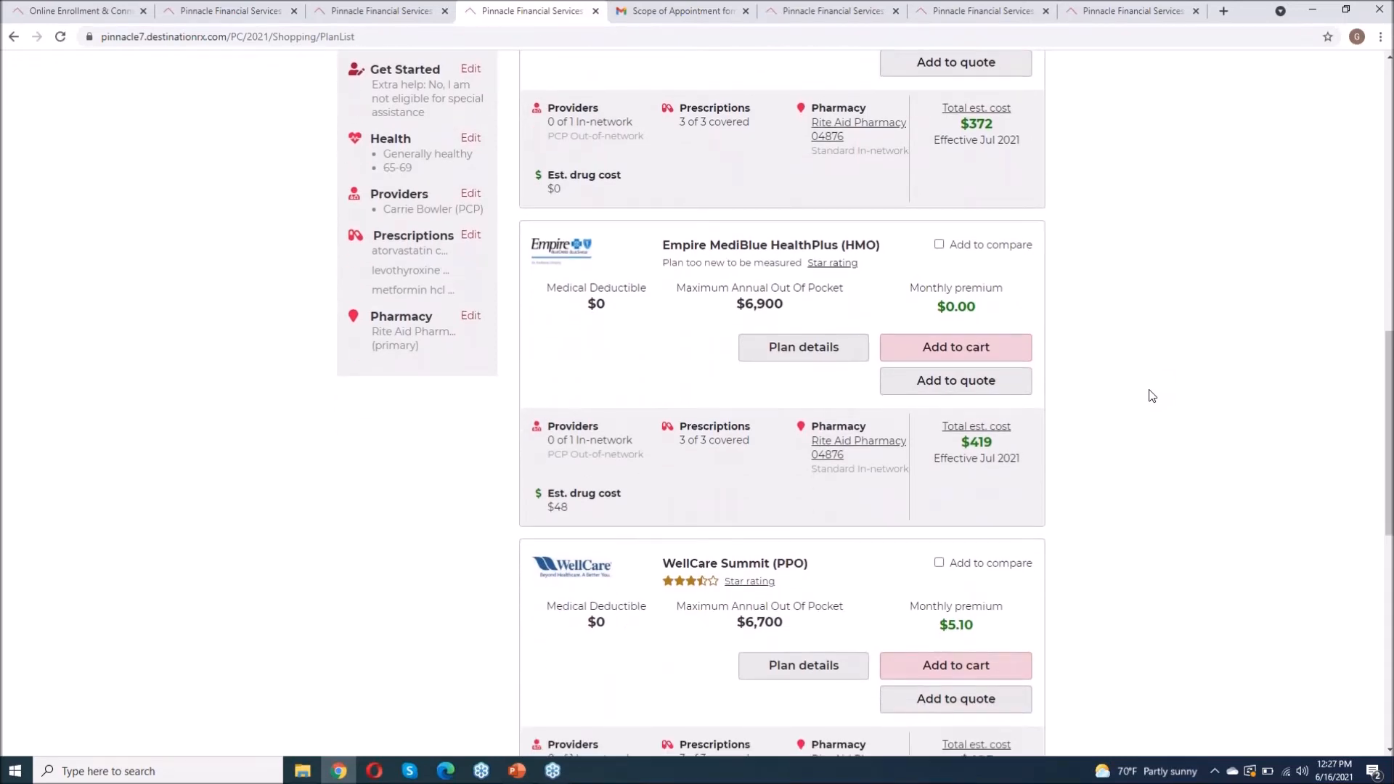
scroll(529, 342, "down", 3)
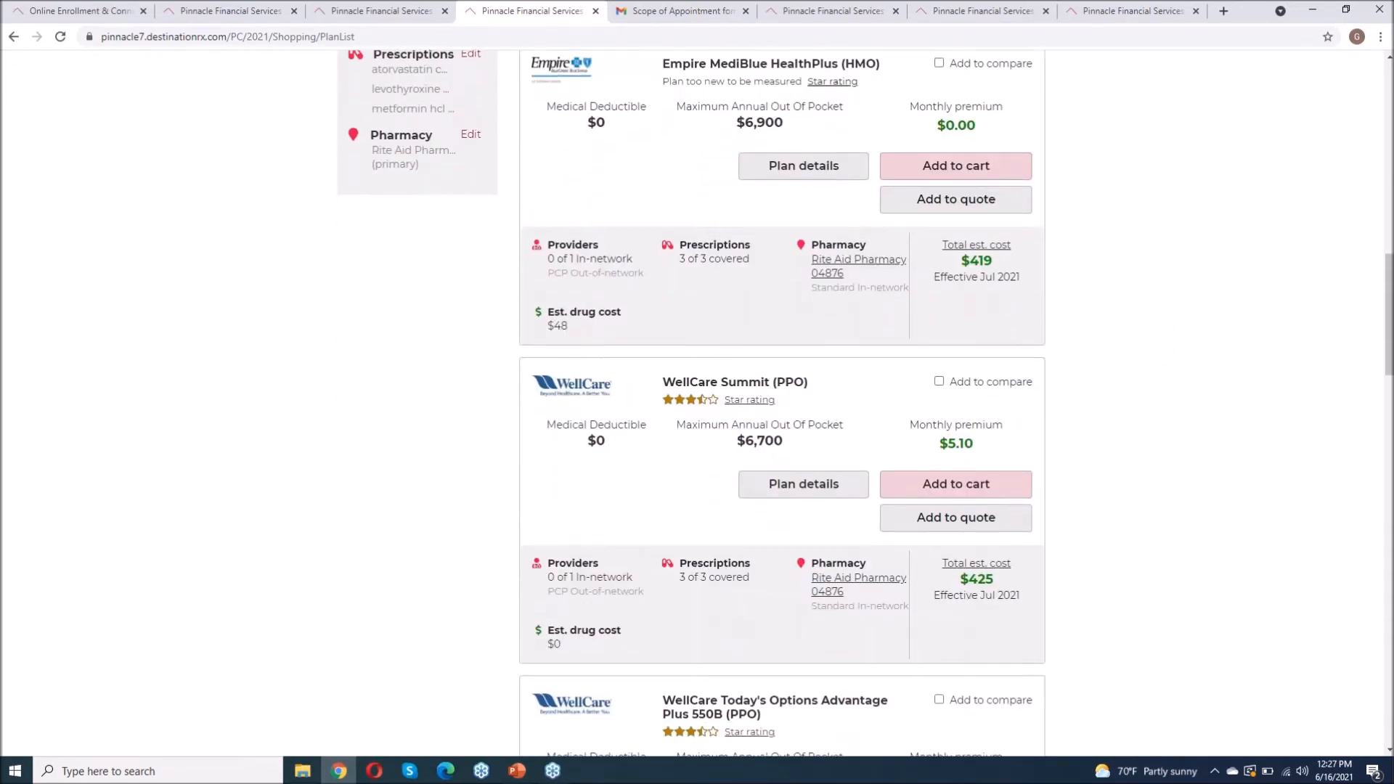
scroll(782, 403, "down", 9)
scroll(782, 404, "down", 11)
scroll(782, 404, "down", 9)
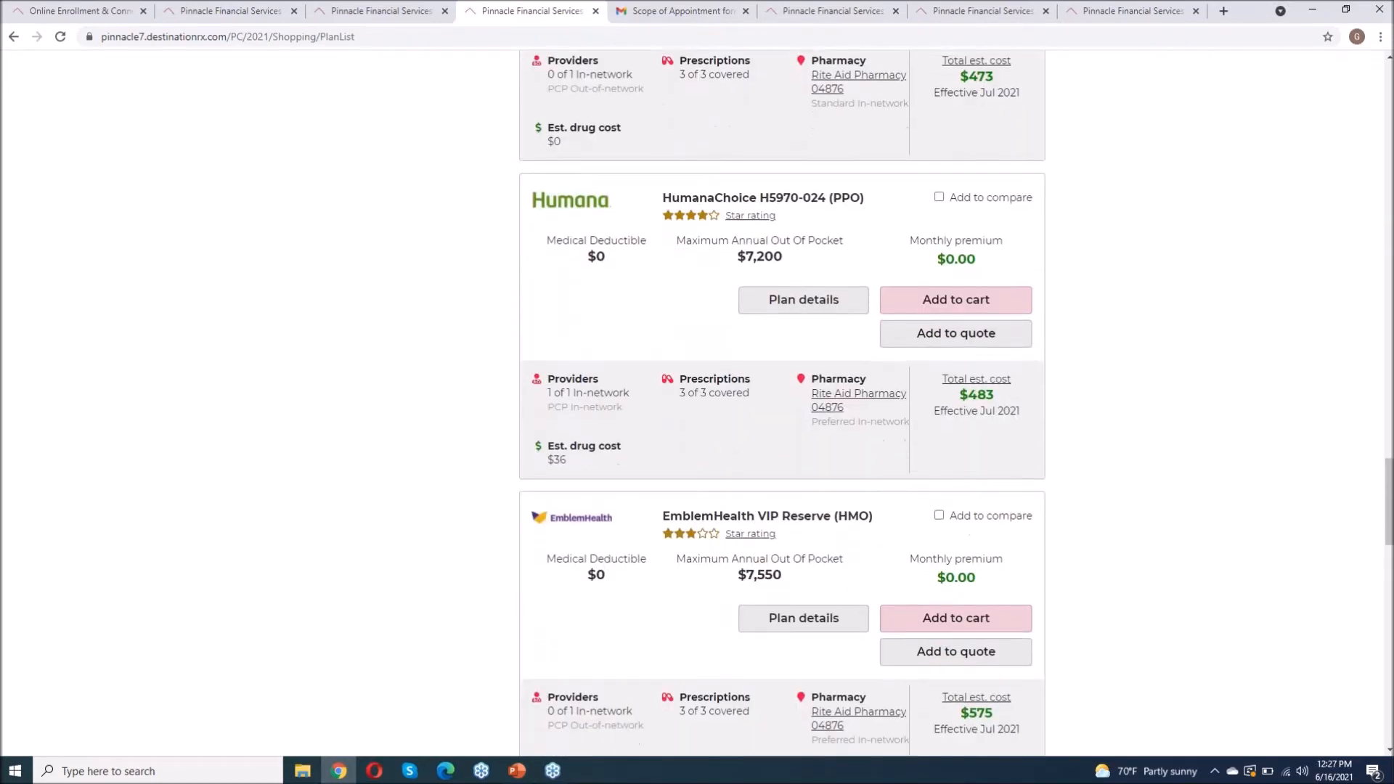
left_click(939, 193)
Step: Tick Add to compare on Aetna Medicare Value Plan H3312-002 and compare all three
scroll(1191, 327, "down", 1)
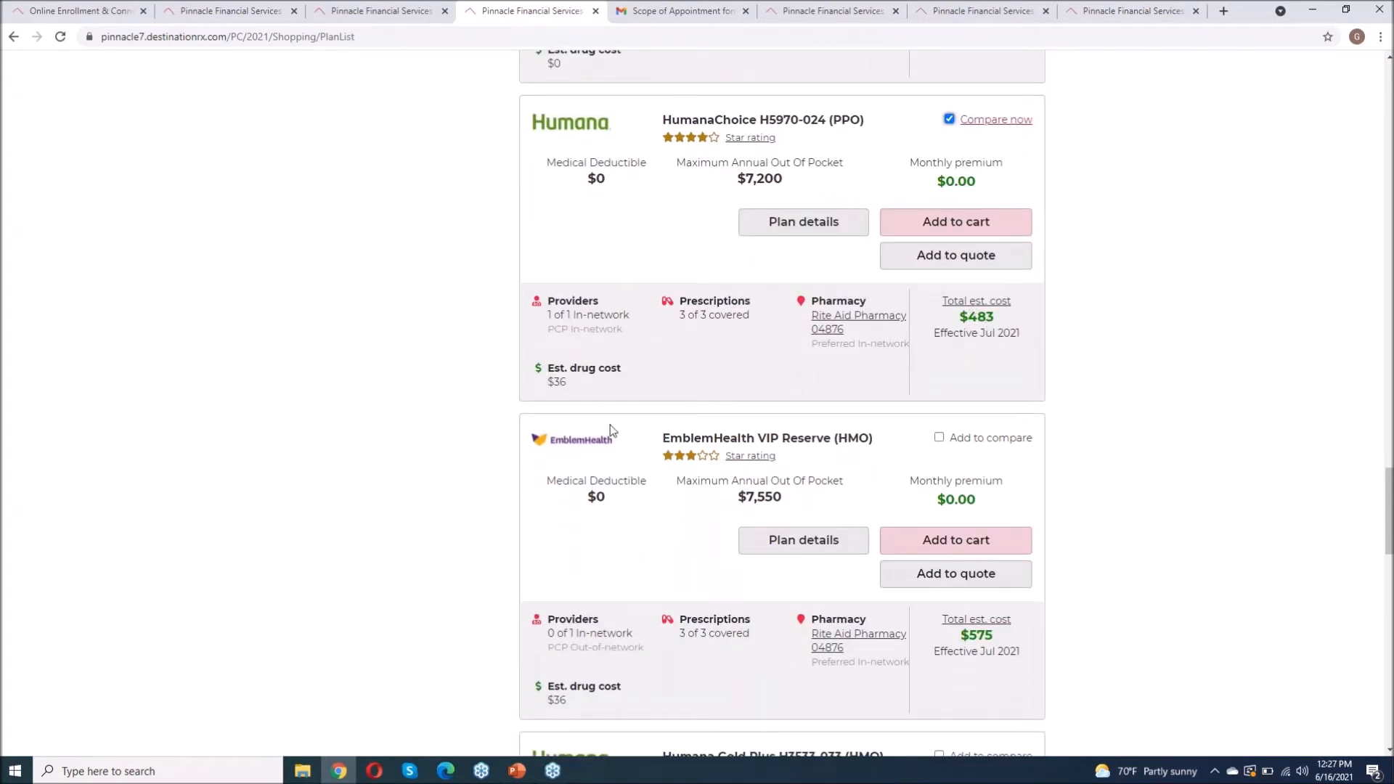
scroll(501, 396, "down", 4)
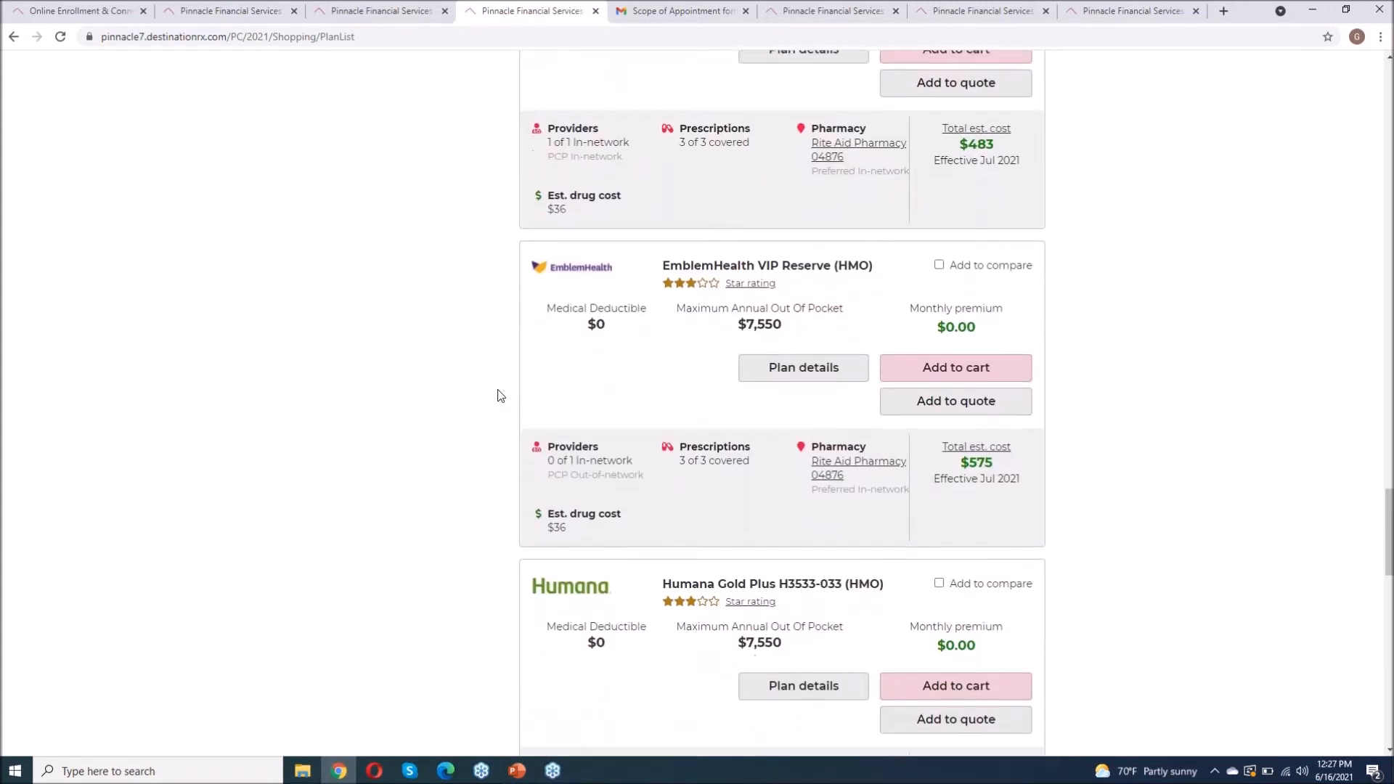
scroll(500, 396, "up", 5)
scroll(501, 395, "down", 8)
scroll(500, 396, "down", 4)
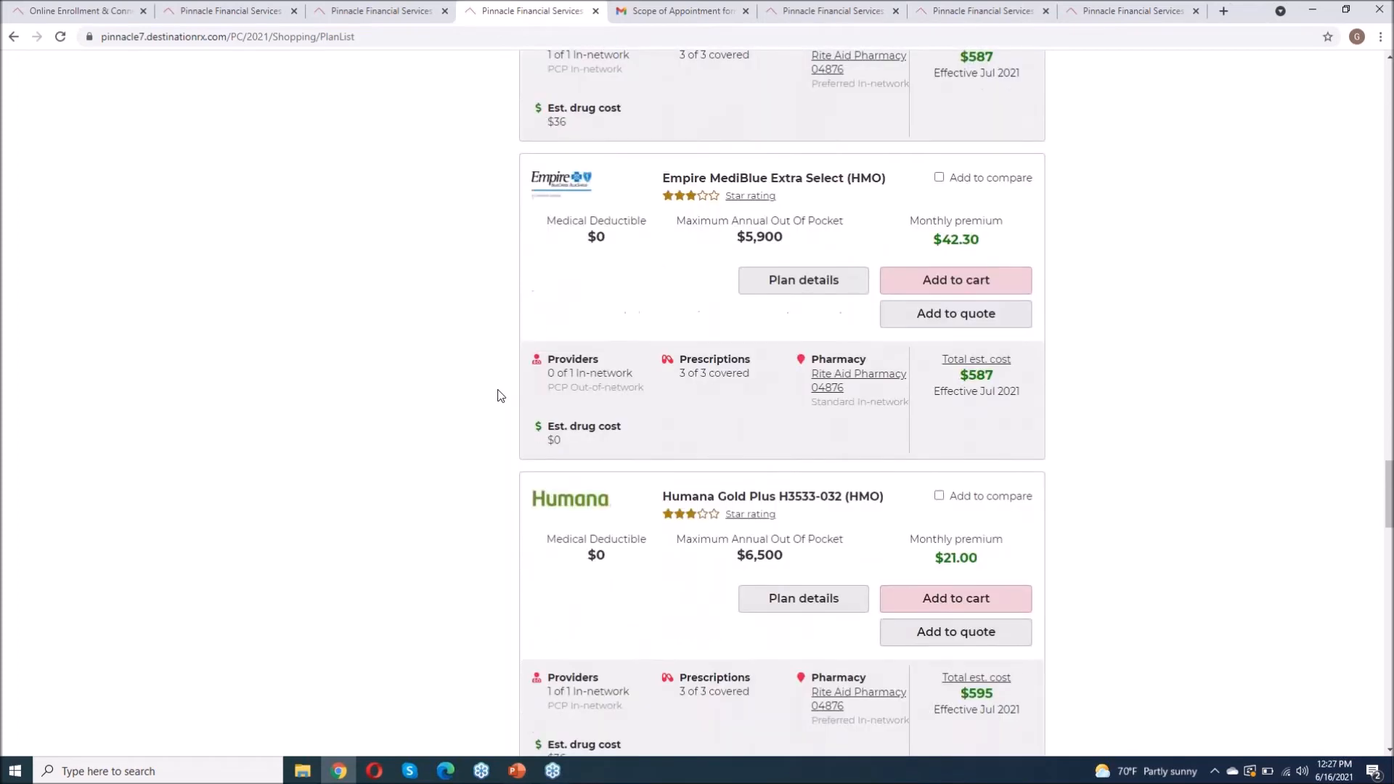
scroll(500, 396, "down", 3)
scroll(500, 396, "down", 3)
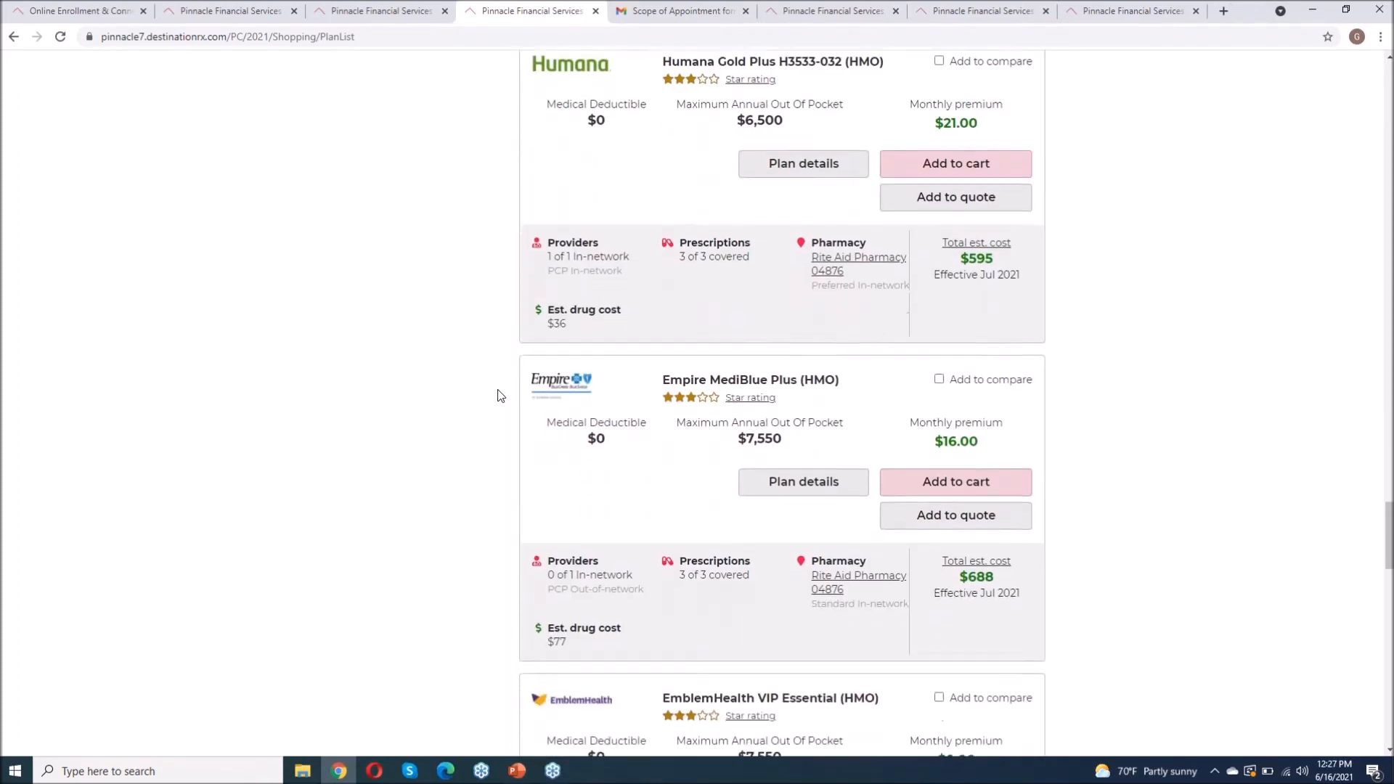
scroll(500, 396, "up", 3)
scroll(500, 396, "down", 15)
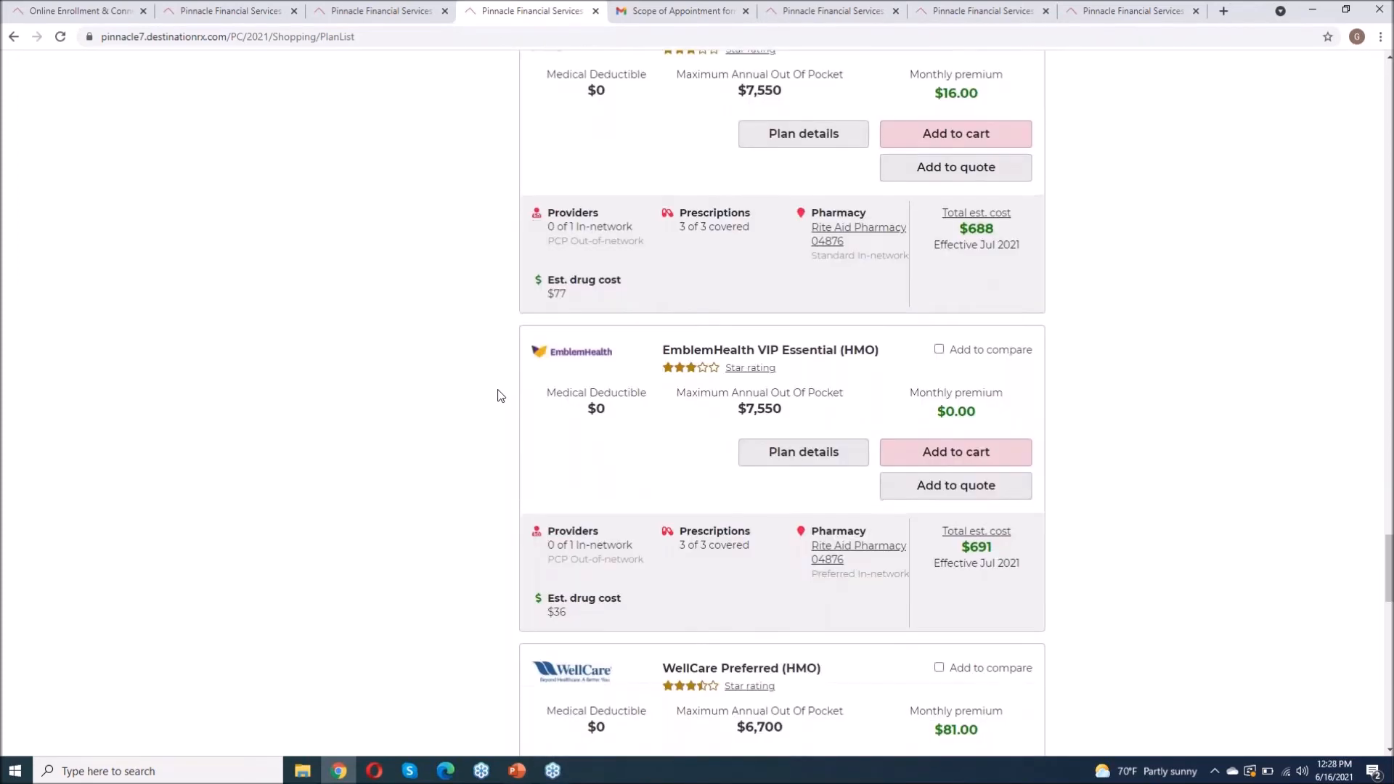
scroll(501, 396, "down", 3)
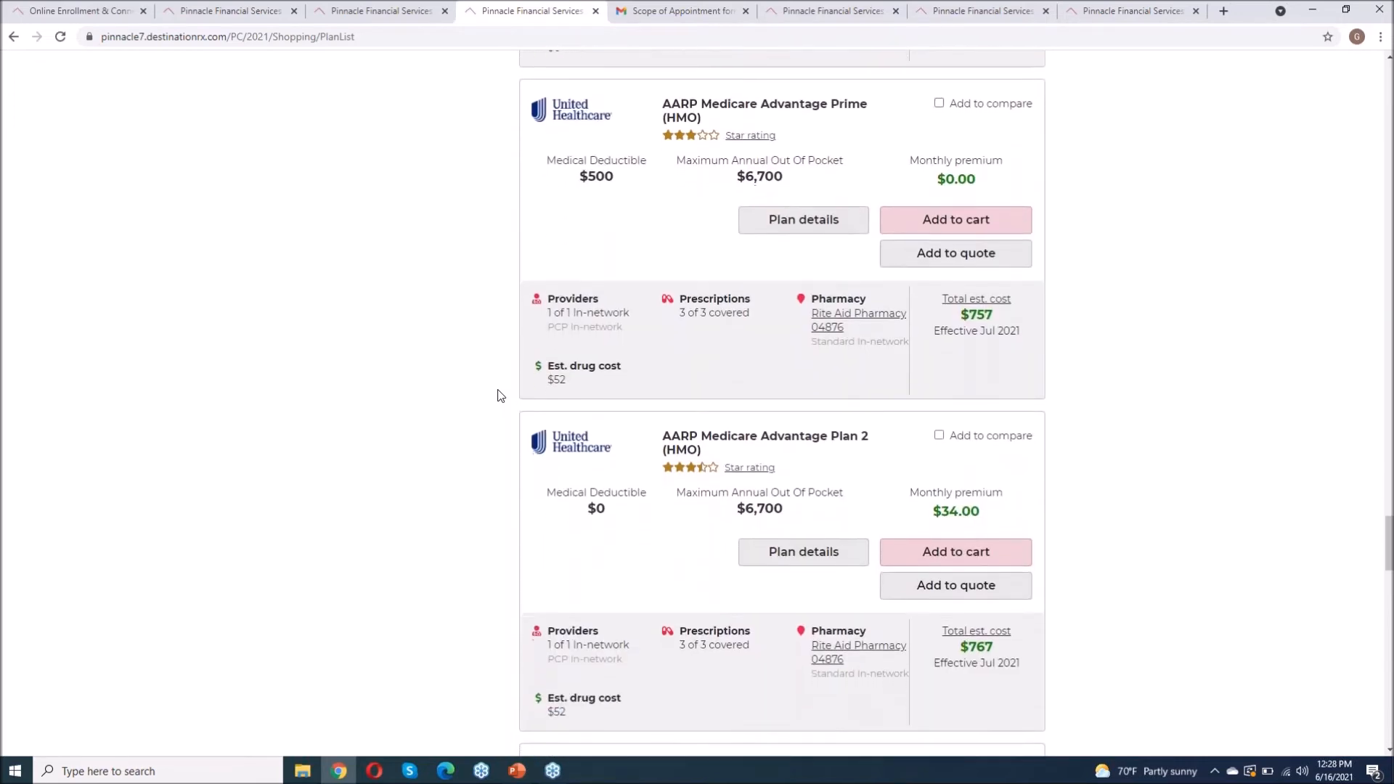
scroll(501, 396, "down", 5)
scroll(500, 396, "down", 6)
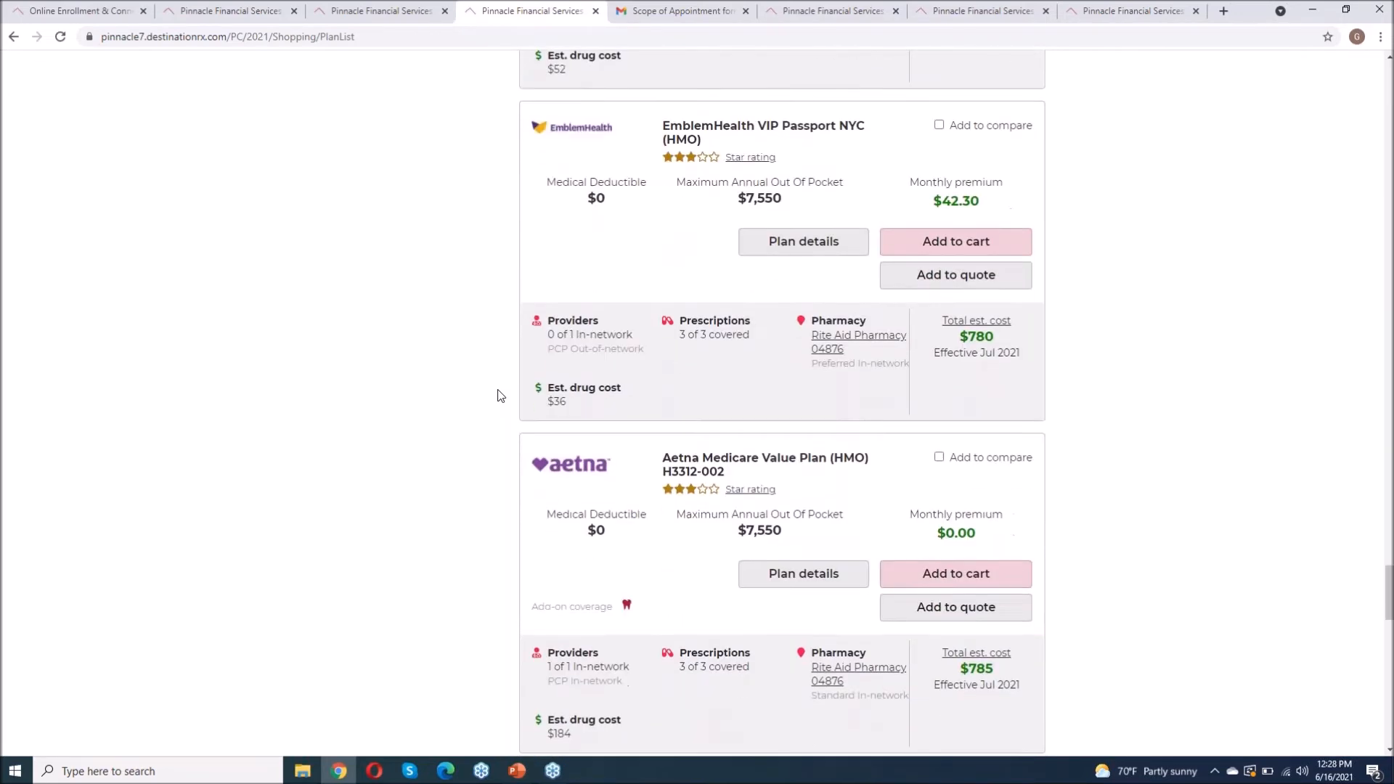
scroll(500, 396, "down", 1)
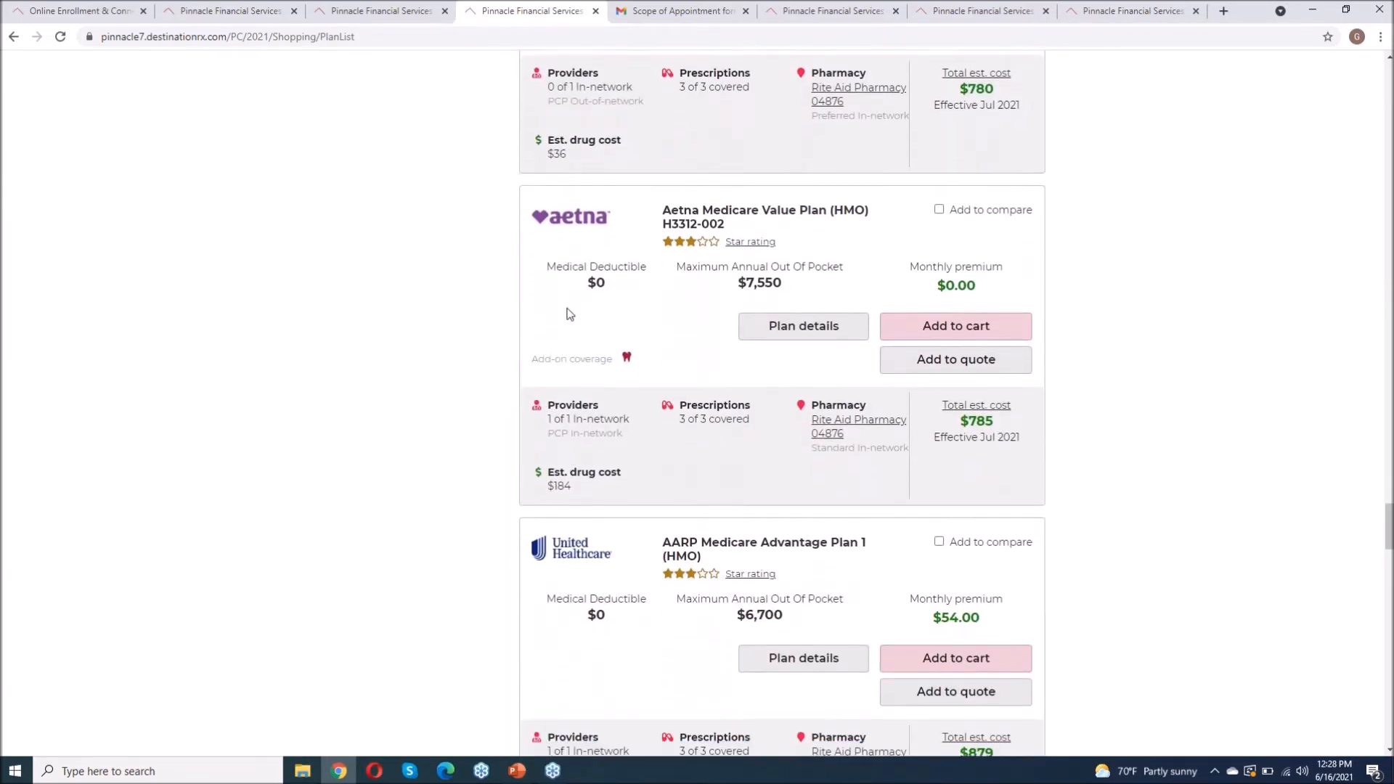
left_click(939, 210)
scroll(1060, 312, "down", 1)
left_click(994, 190)
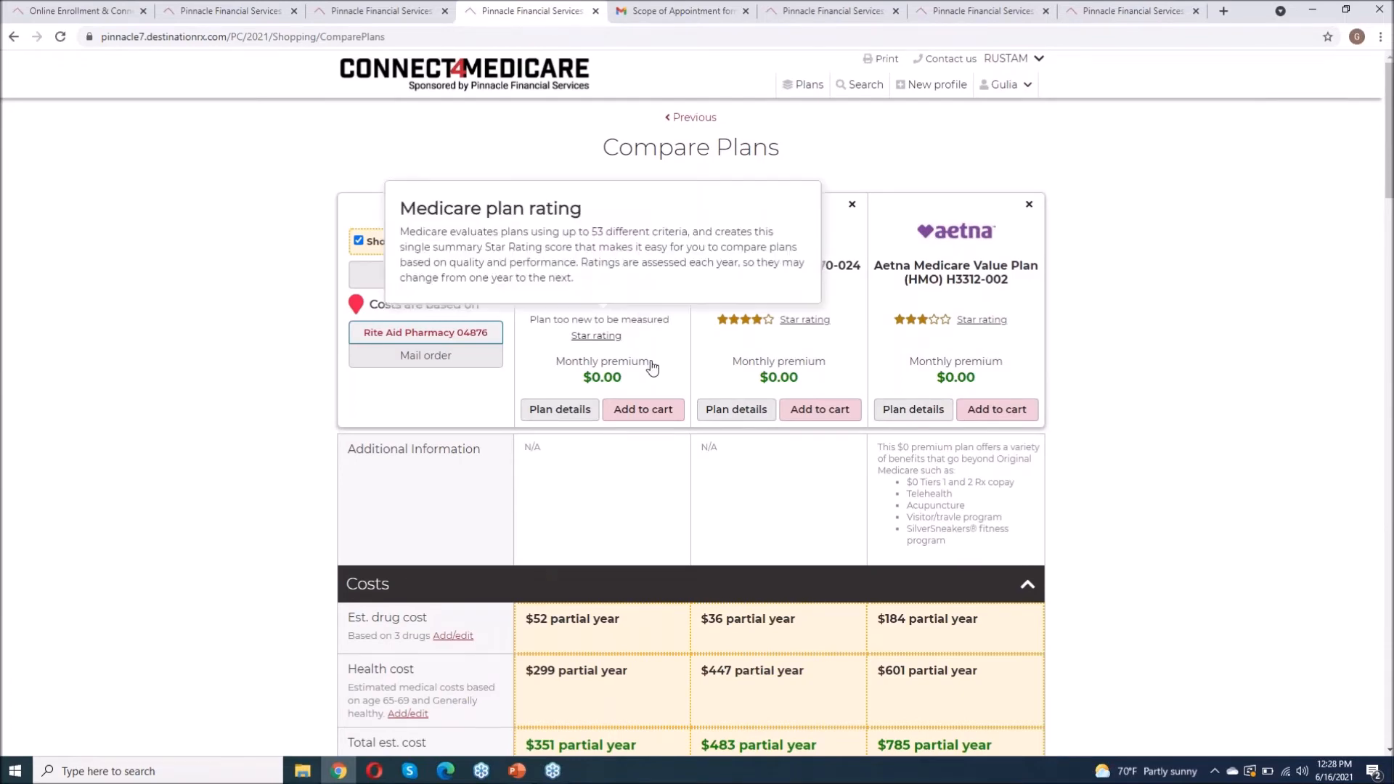
Step: Review the three plans' costs and benefits, then bring up the Send quote form
scroll(717, 485, "down", 3)
scroll(717, 484, "down", 1)
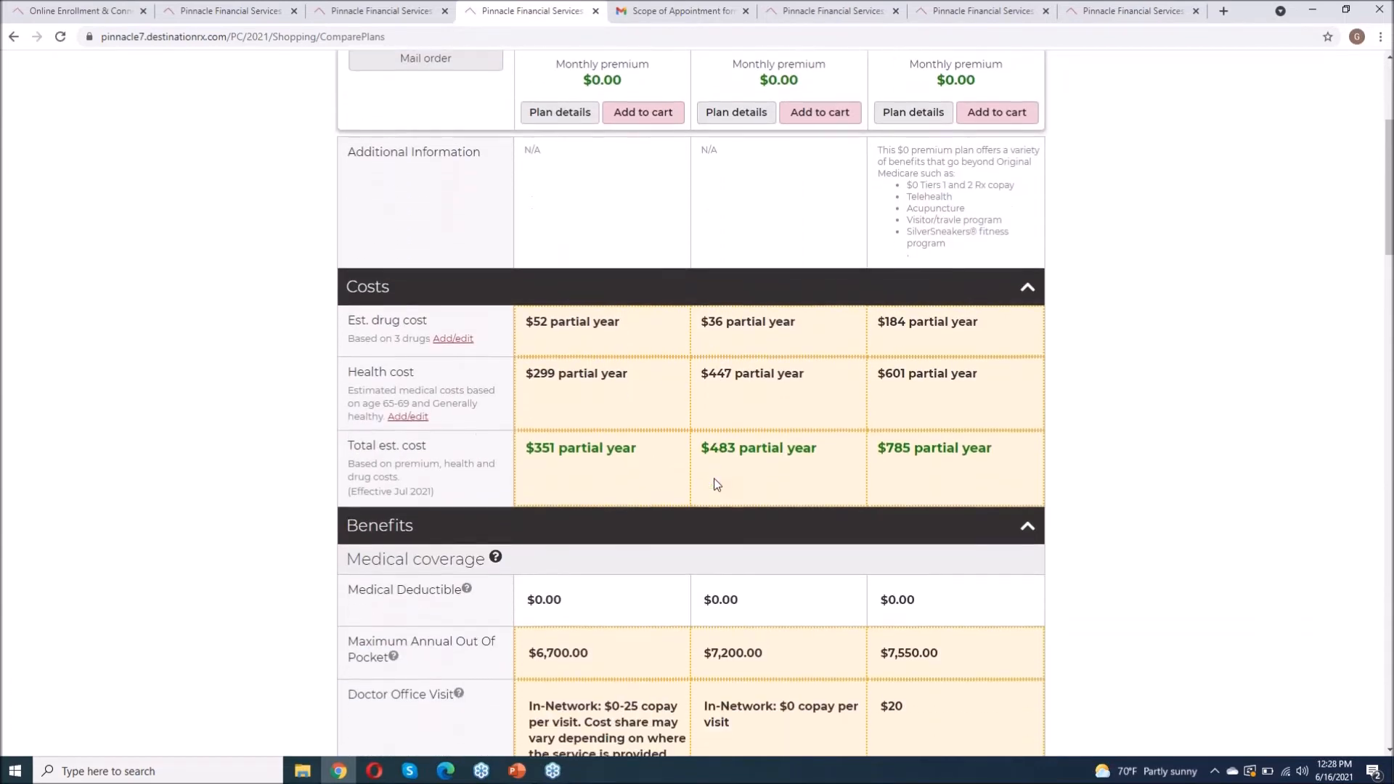
scroll(770, 453, "down", 7)
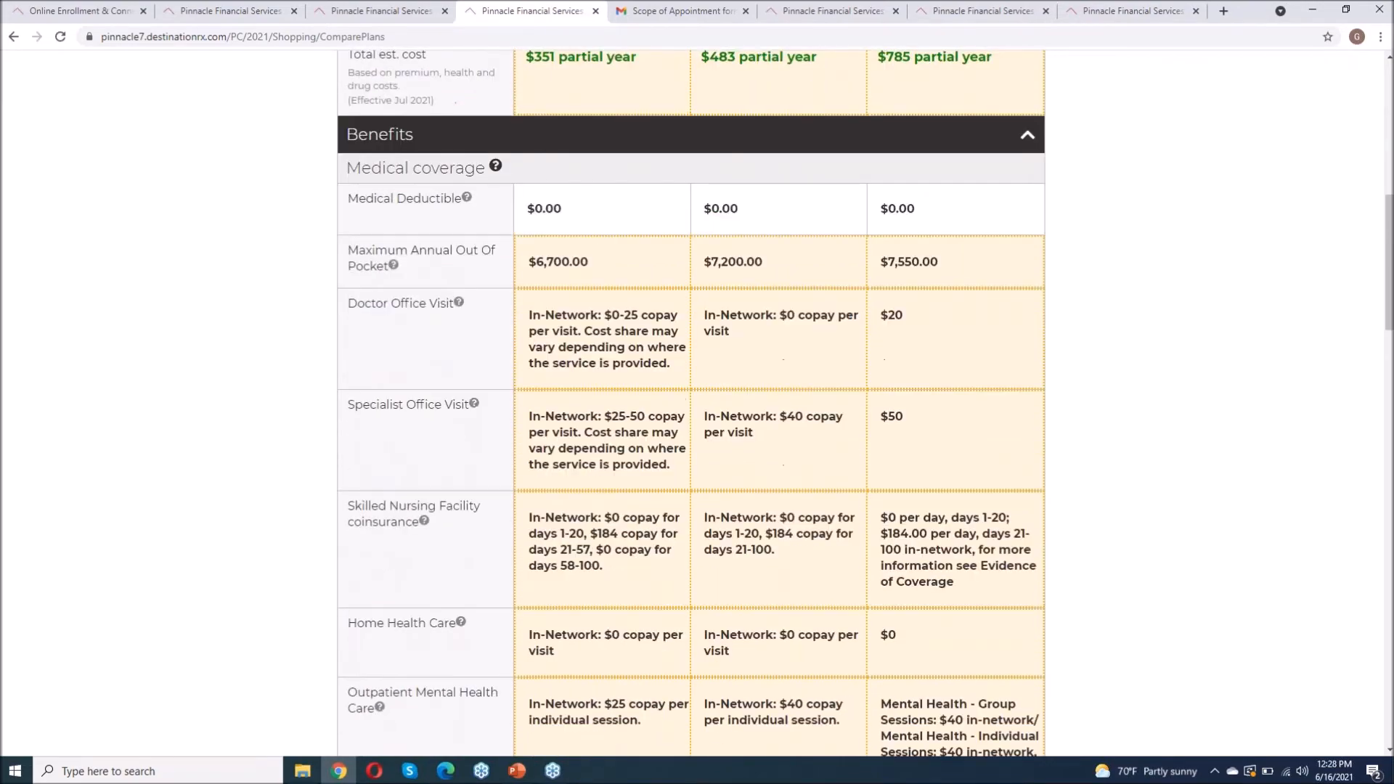
scroll(771, 453, "up", 3)
scroll(570, 330, "up", 8)
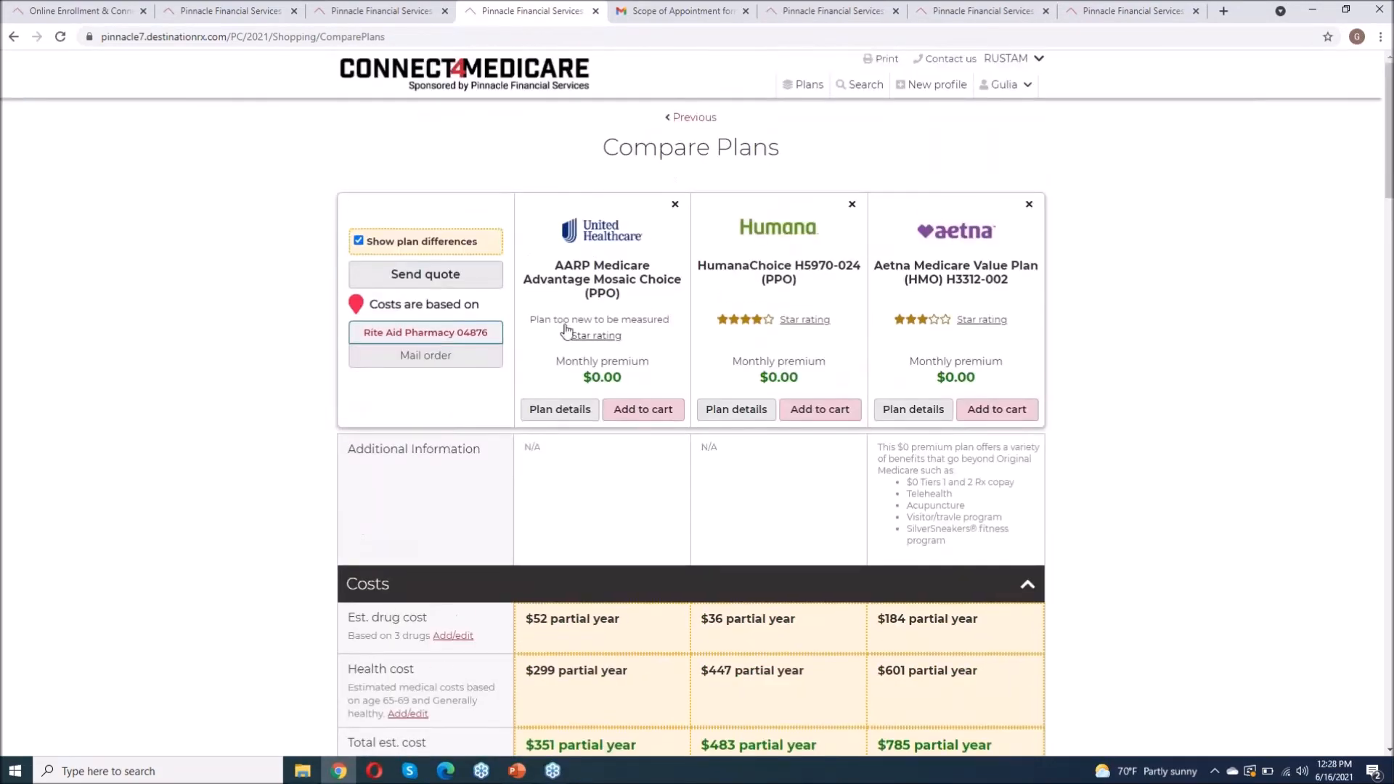
left_click(418, 276)
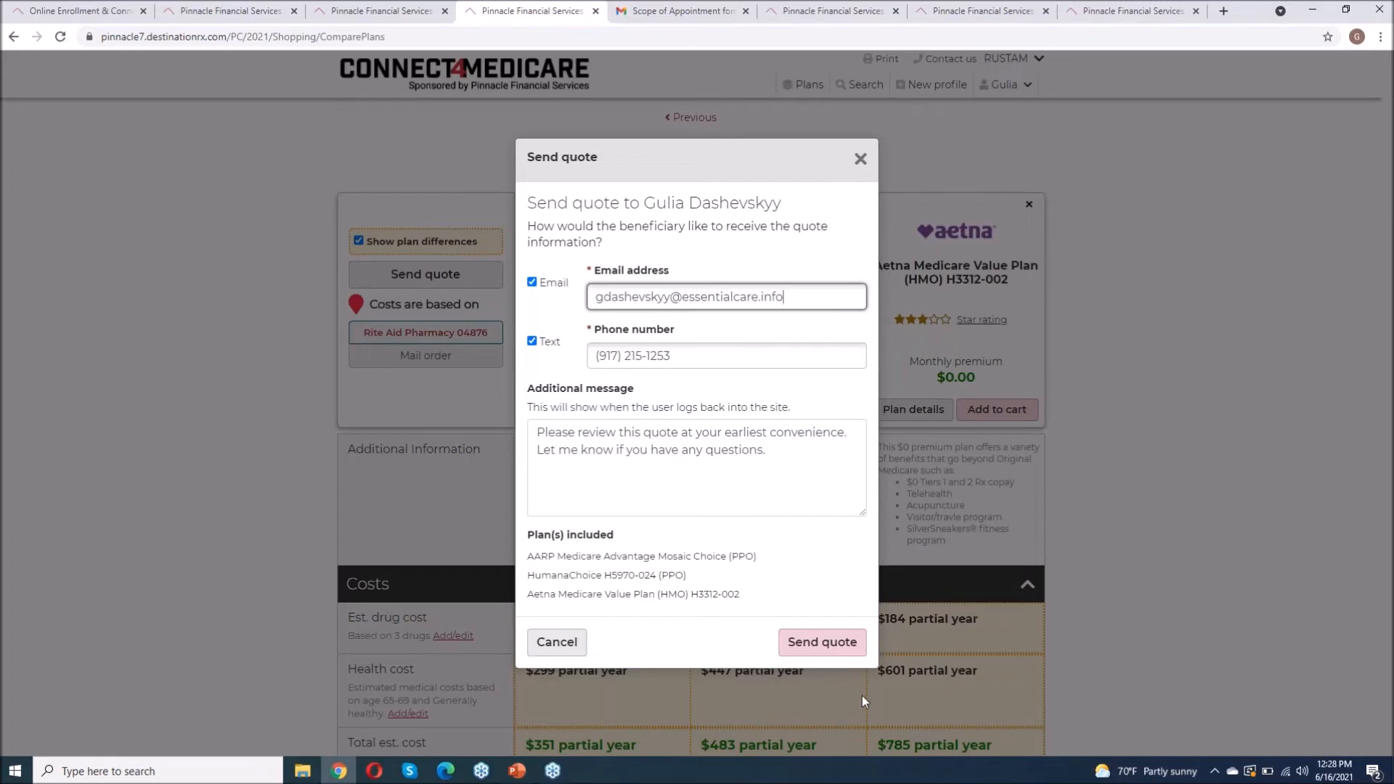
Step: Send the three-plan quote by email and text and close the success confirmation
left_click(823, 648)
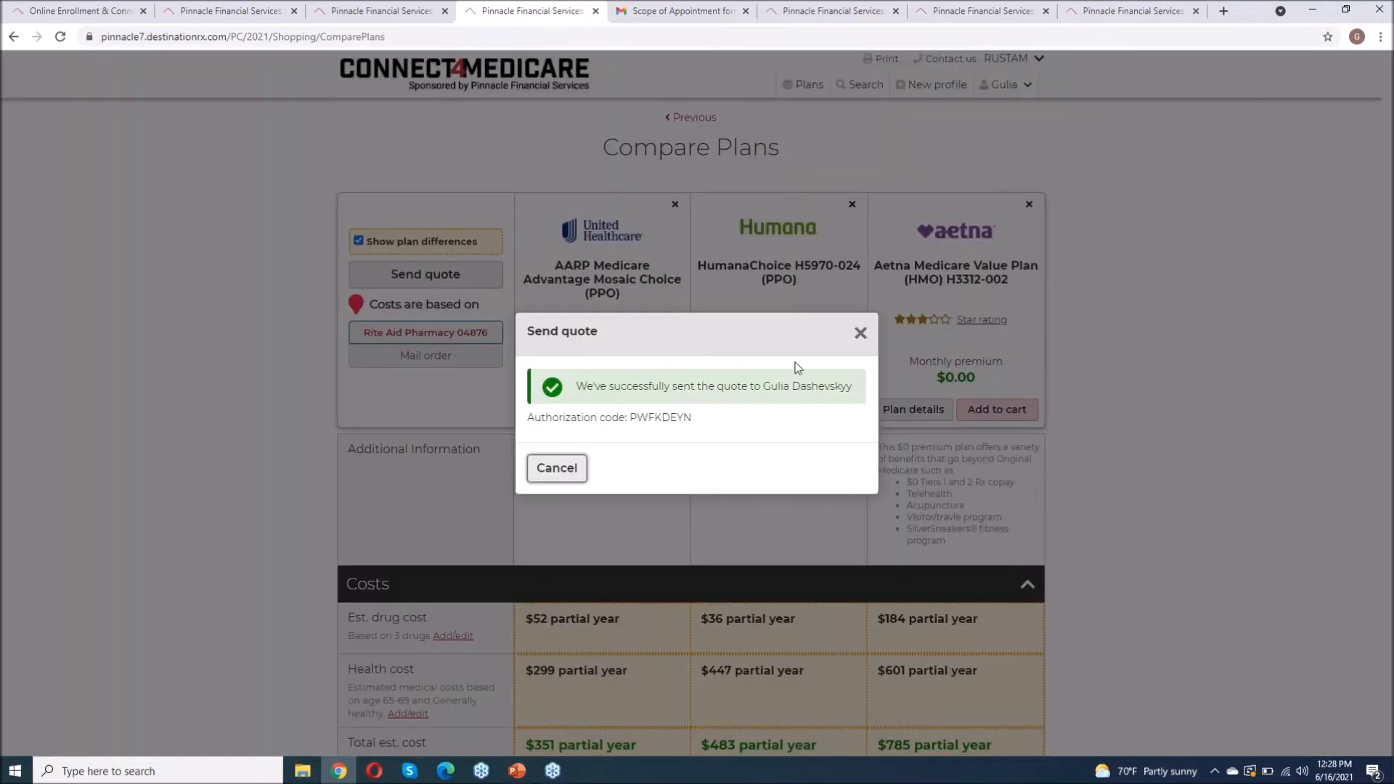
left_click(861, 334)
scroll(1213, 472, "down", 2)
scroll(1219, 480, "up", 2)
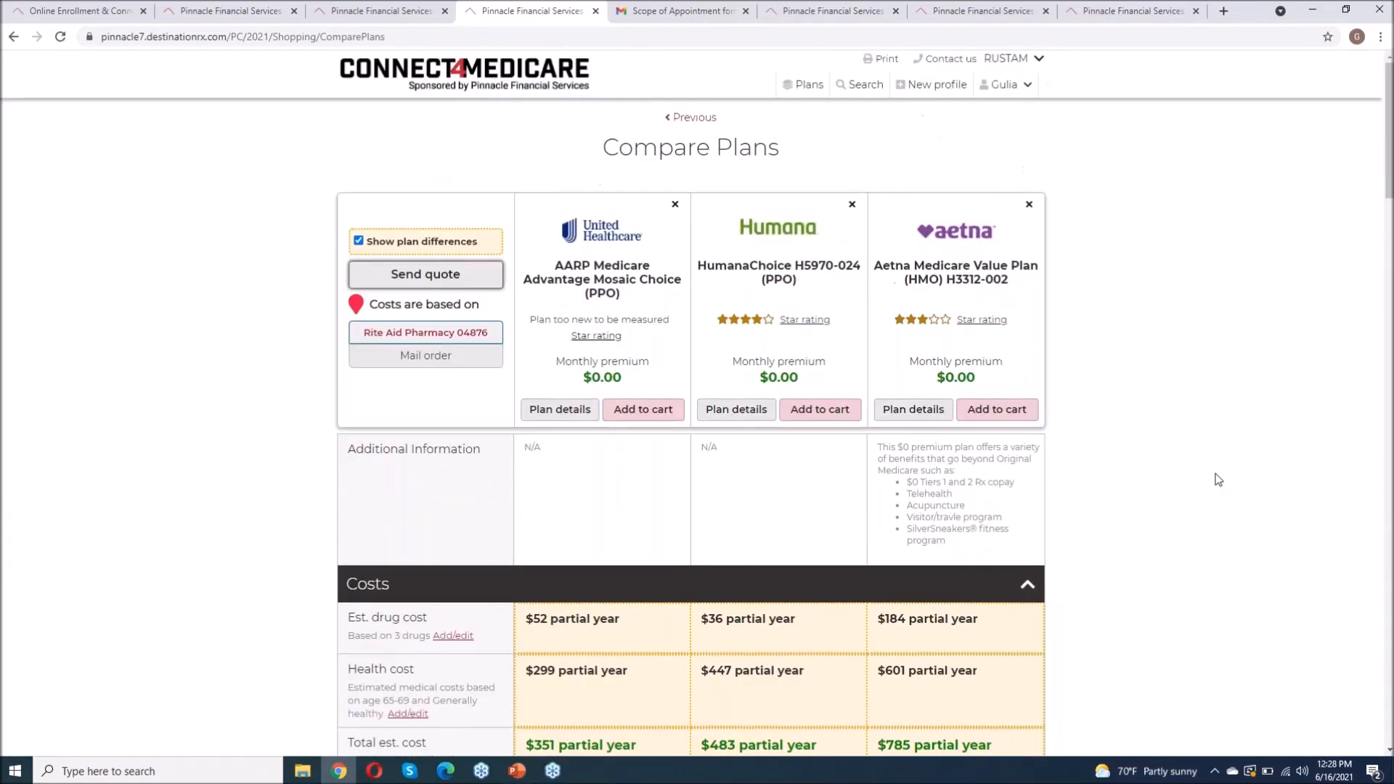
Step: Remove the AARP Mosaic Choice column and compare Humana's $483 against Aetna's $785 estimated totals
left_click(675, 204)
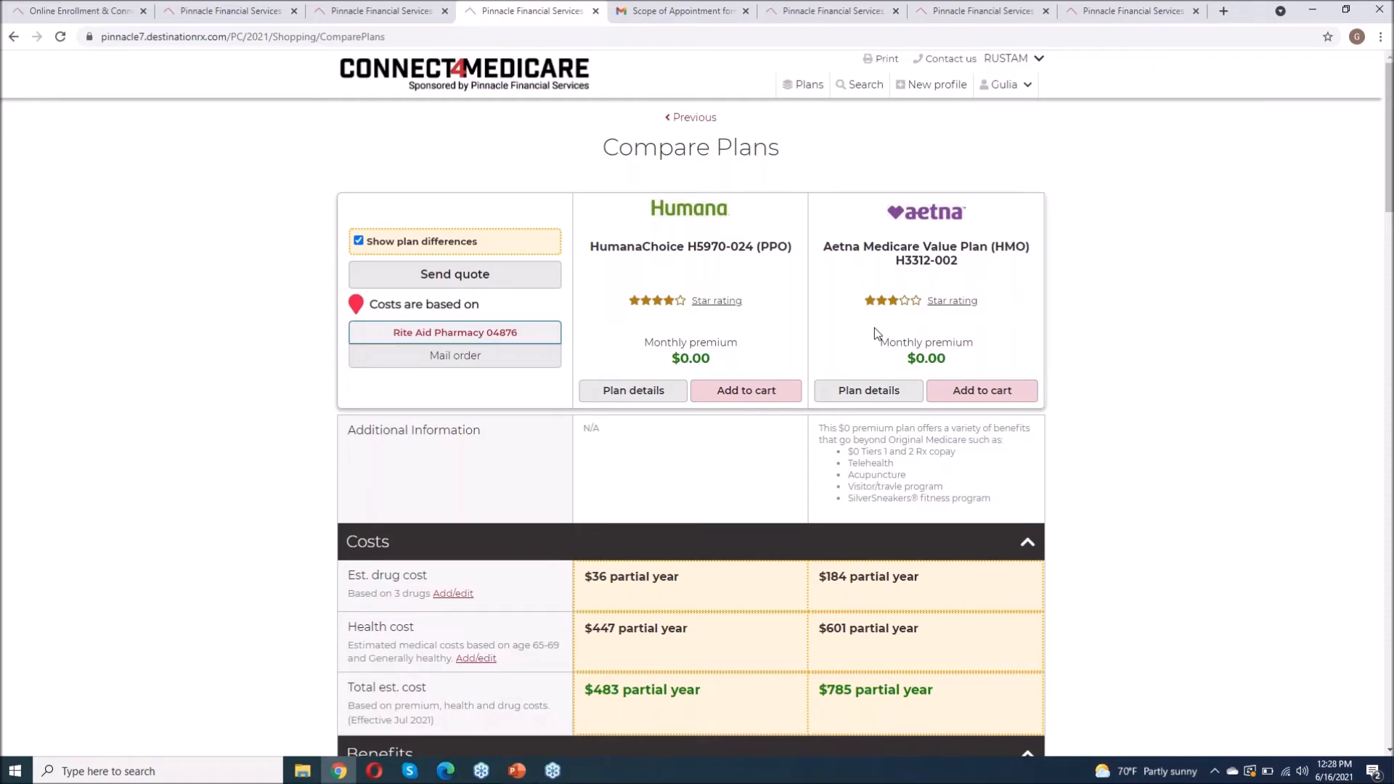
scroll(1209, 377, "down", 10)
scroll(1209, 378, "up", 15)
scroll(1132, 440, "down", 10)
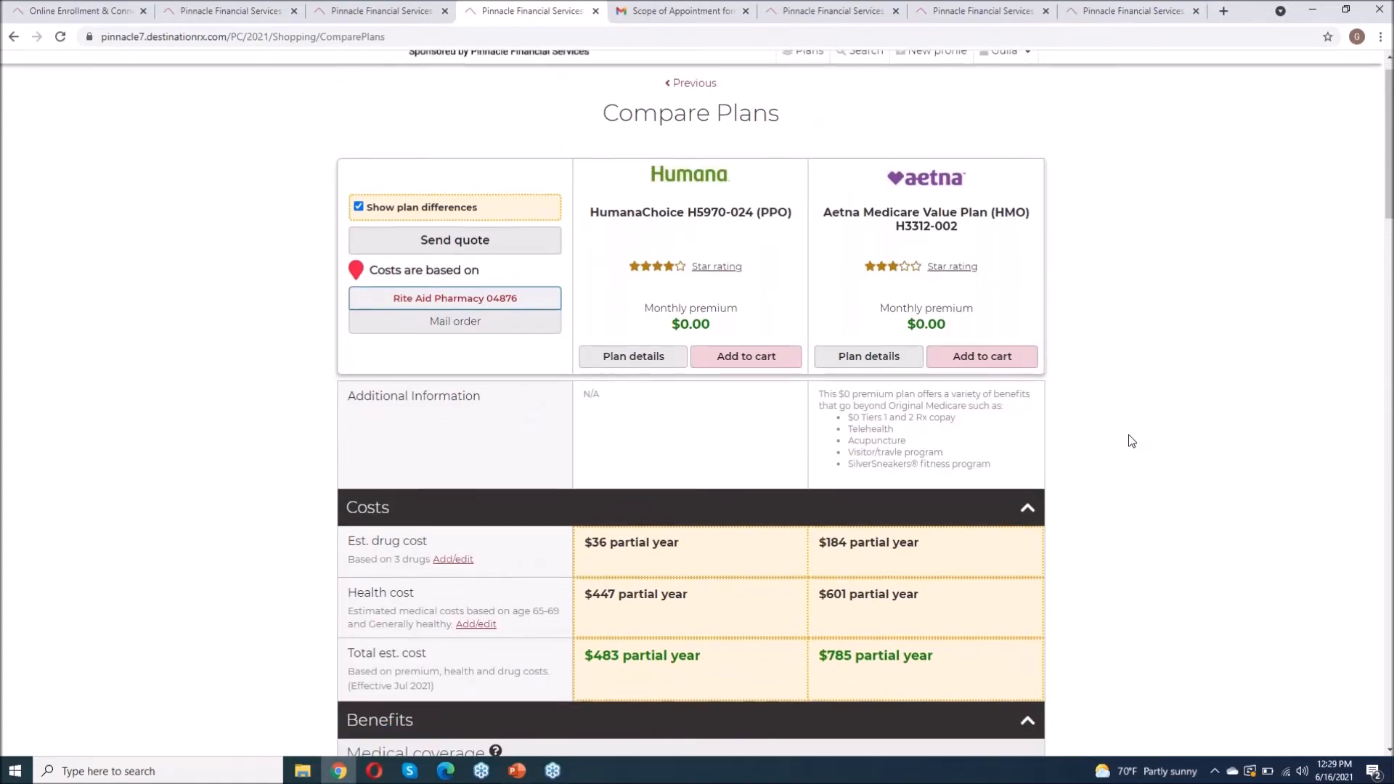
scroll(1131, 441, "down", 15)
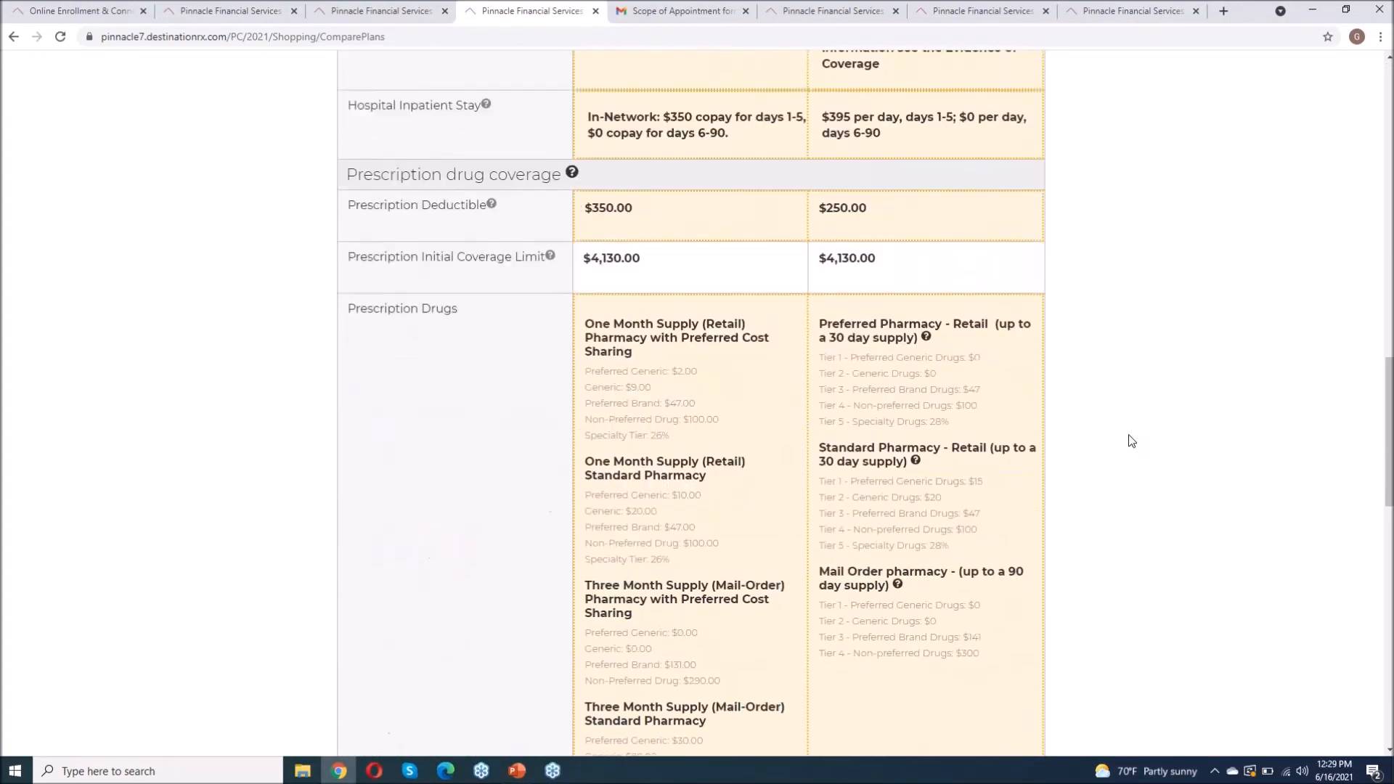
scroll(1131, 441, "down", 2)
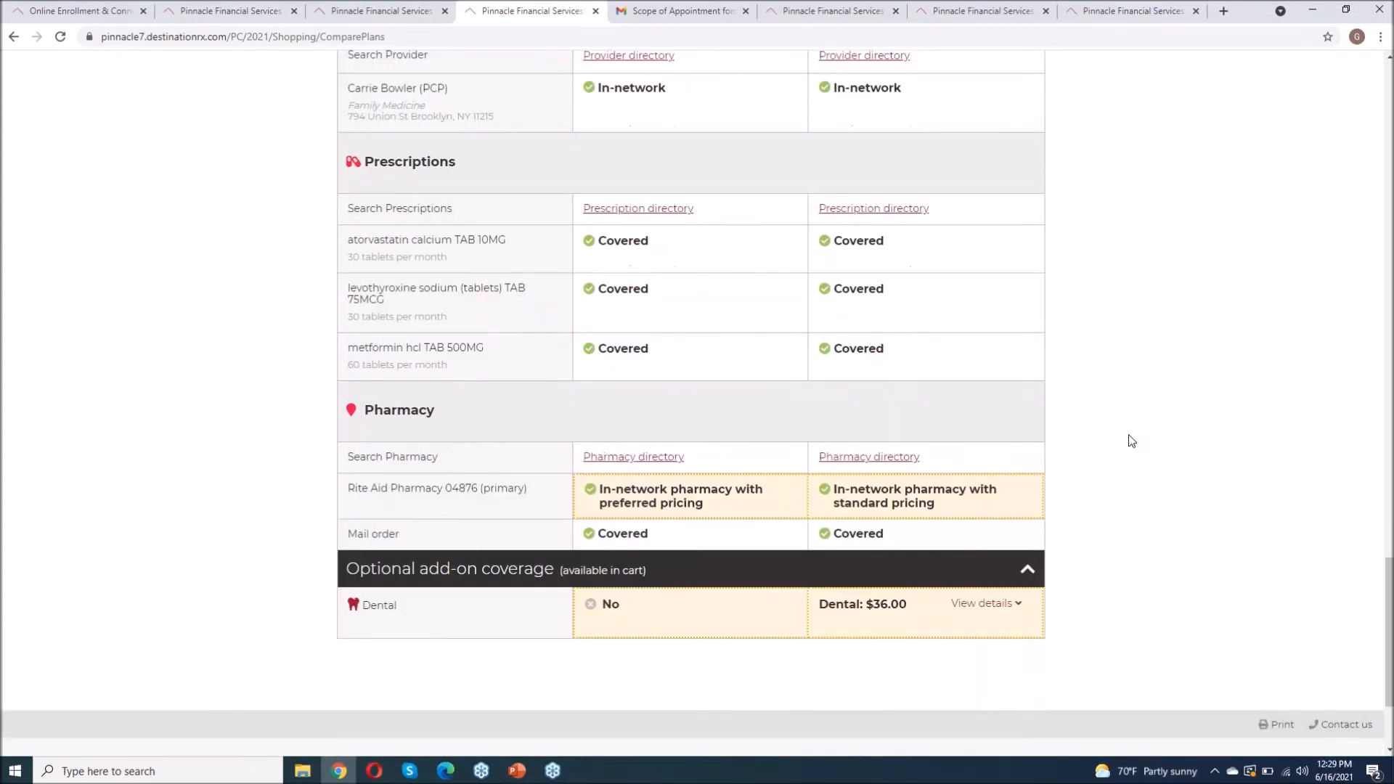
scroll(1131, 441, "up", 5)
scroll(1132, 441, "down", 8)
scroll(1131, 441, "up", 4)
scroll(1131, 440, "down", 4)
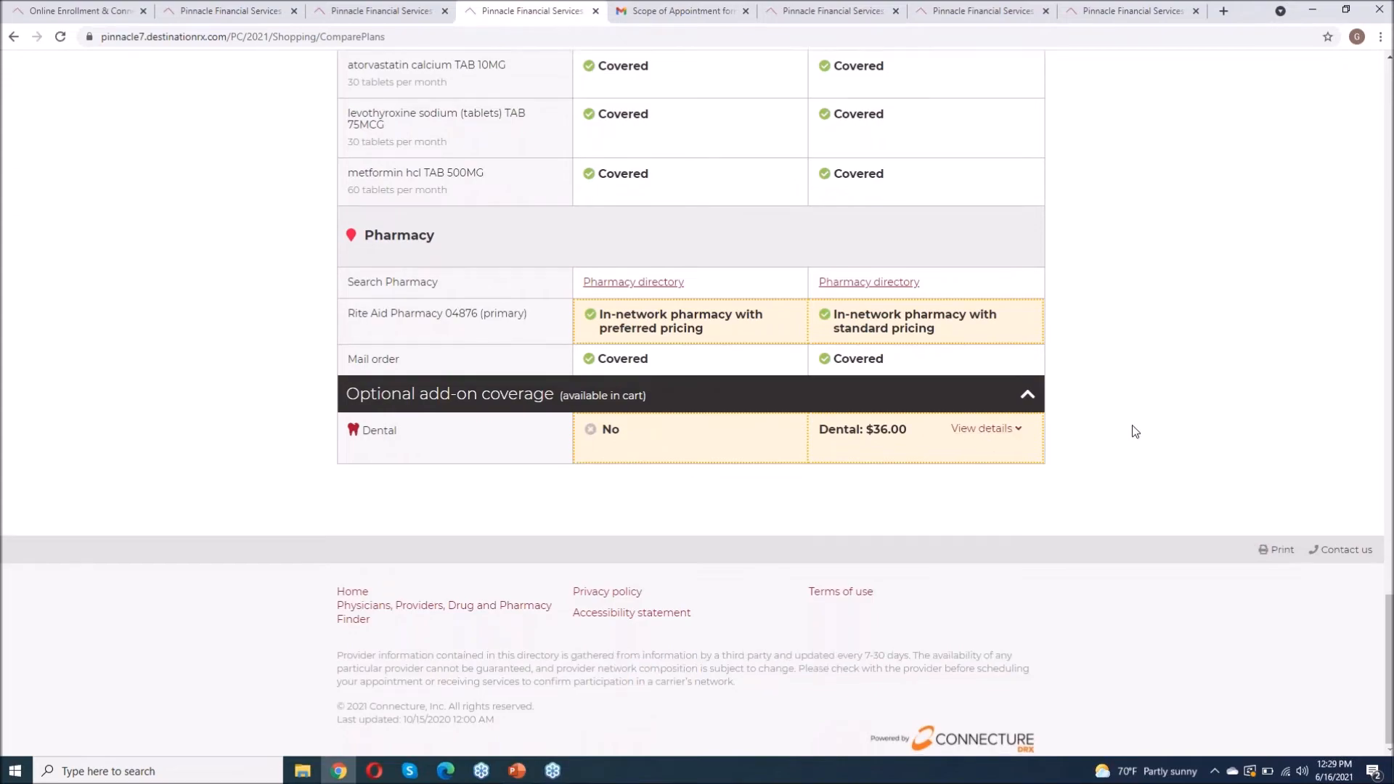
scroll(1132, 426, "up", 6)
scroll(1135, 431, "up", 15)
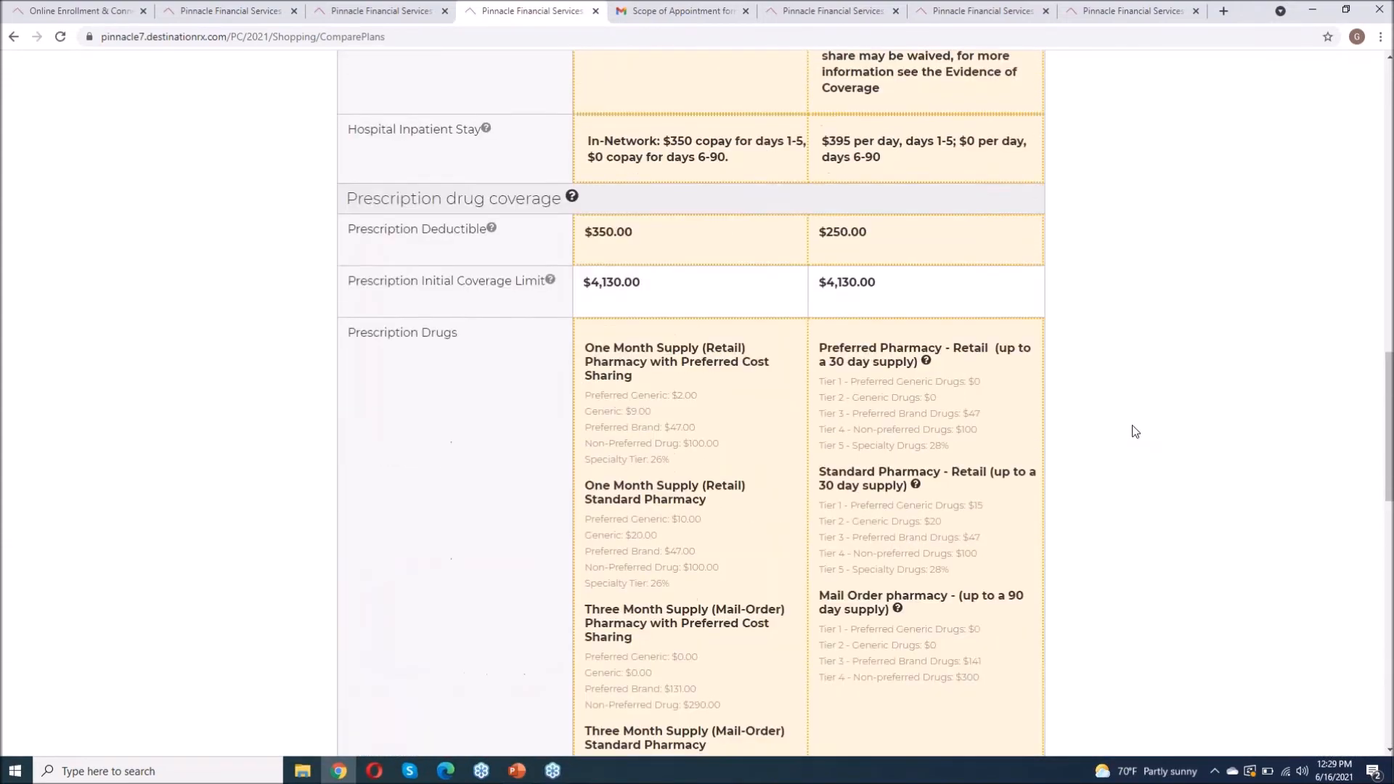
scroll(1134, 432, "down", 5)
scroll(1135, 431, "down", 8)
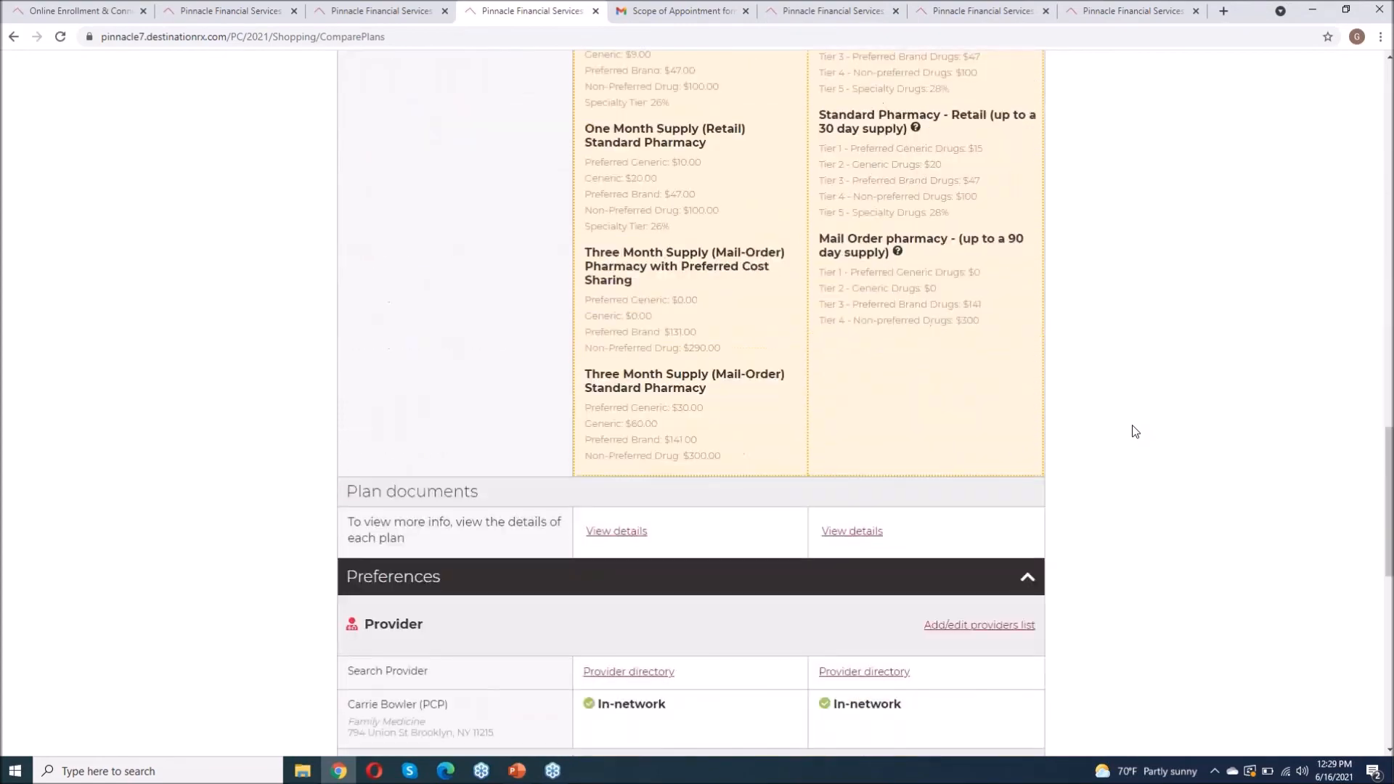
scroll(1135, 432, "up", 12)
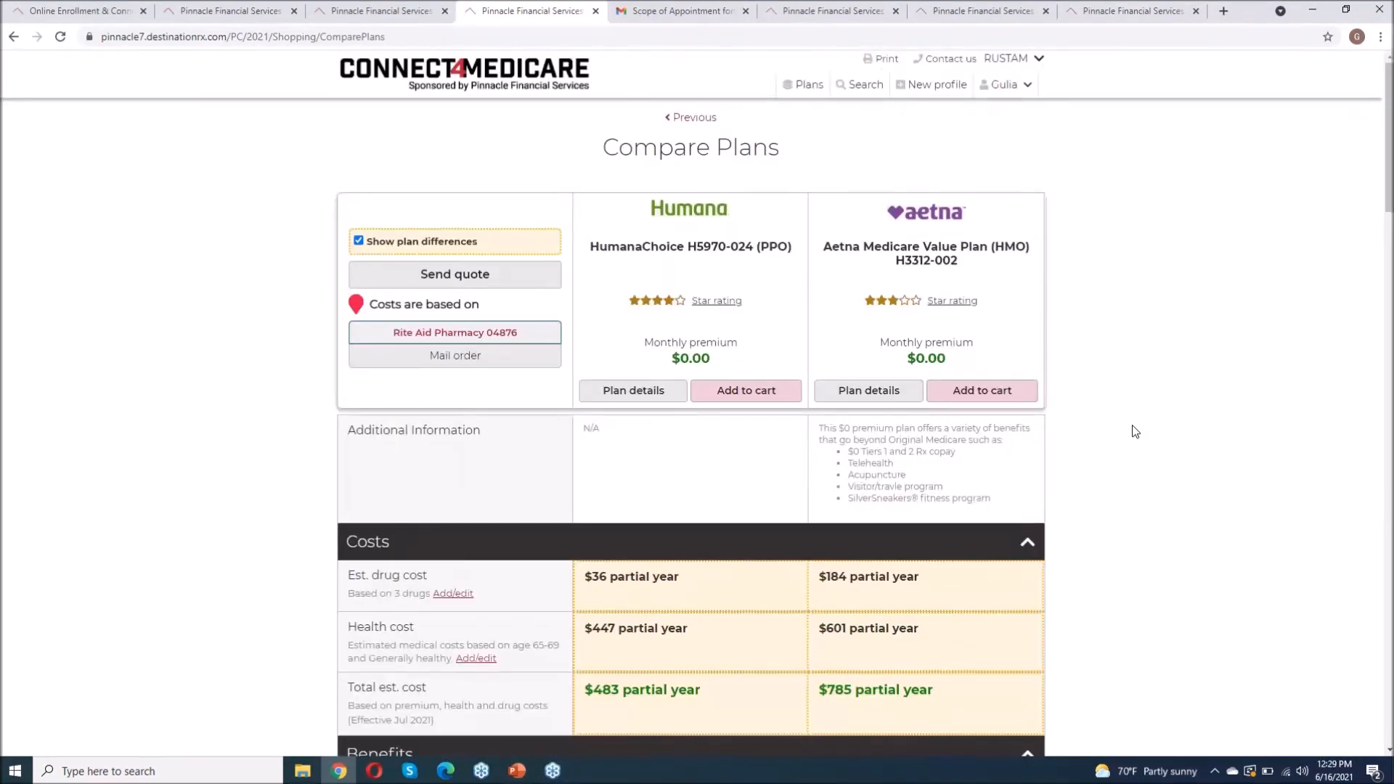
scroll(1135, 432, "down", 2)
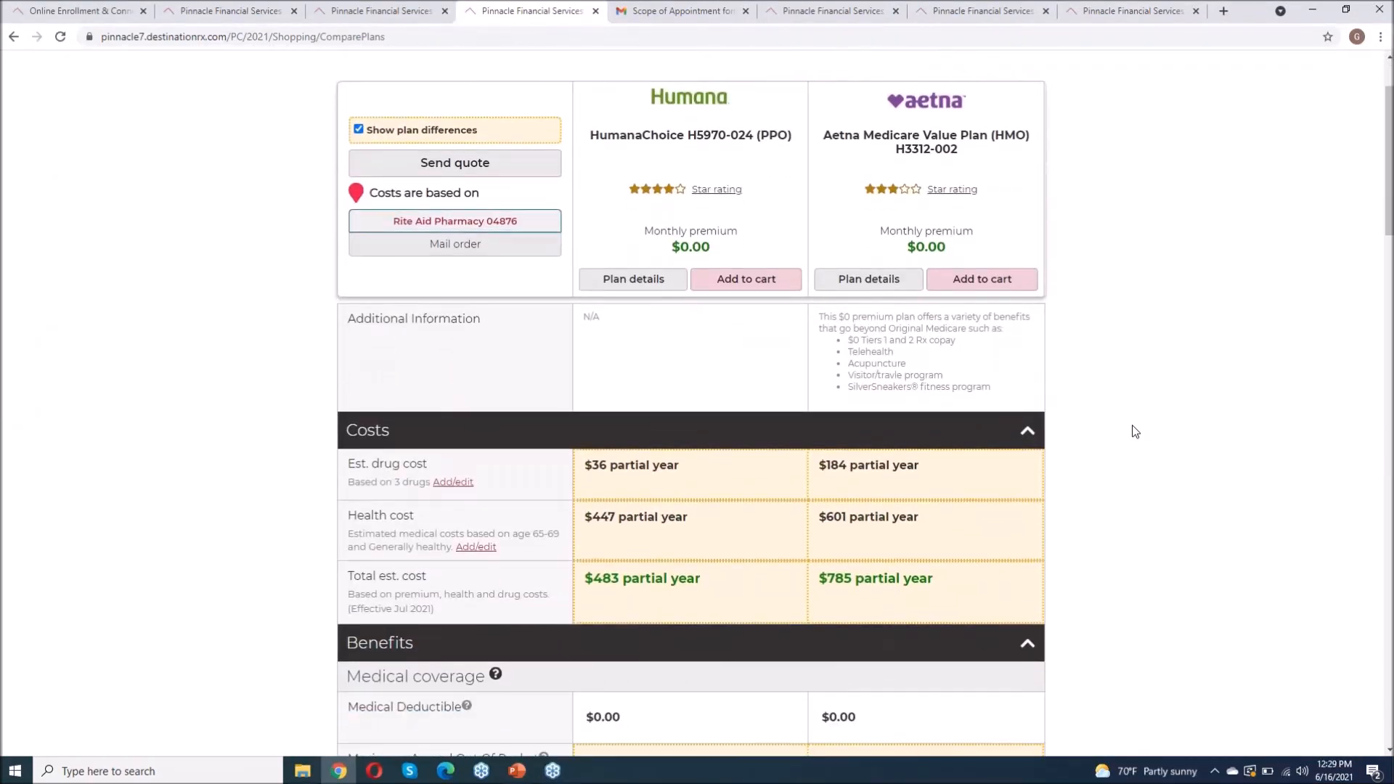
scroll(1129, 429, "up", 2)
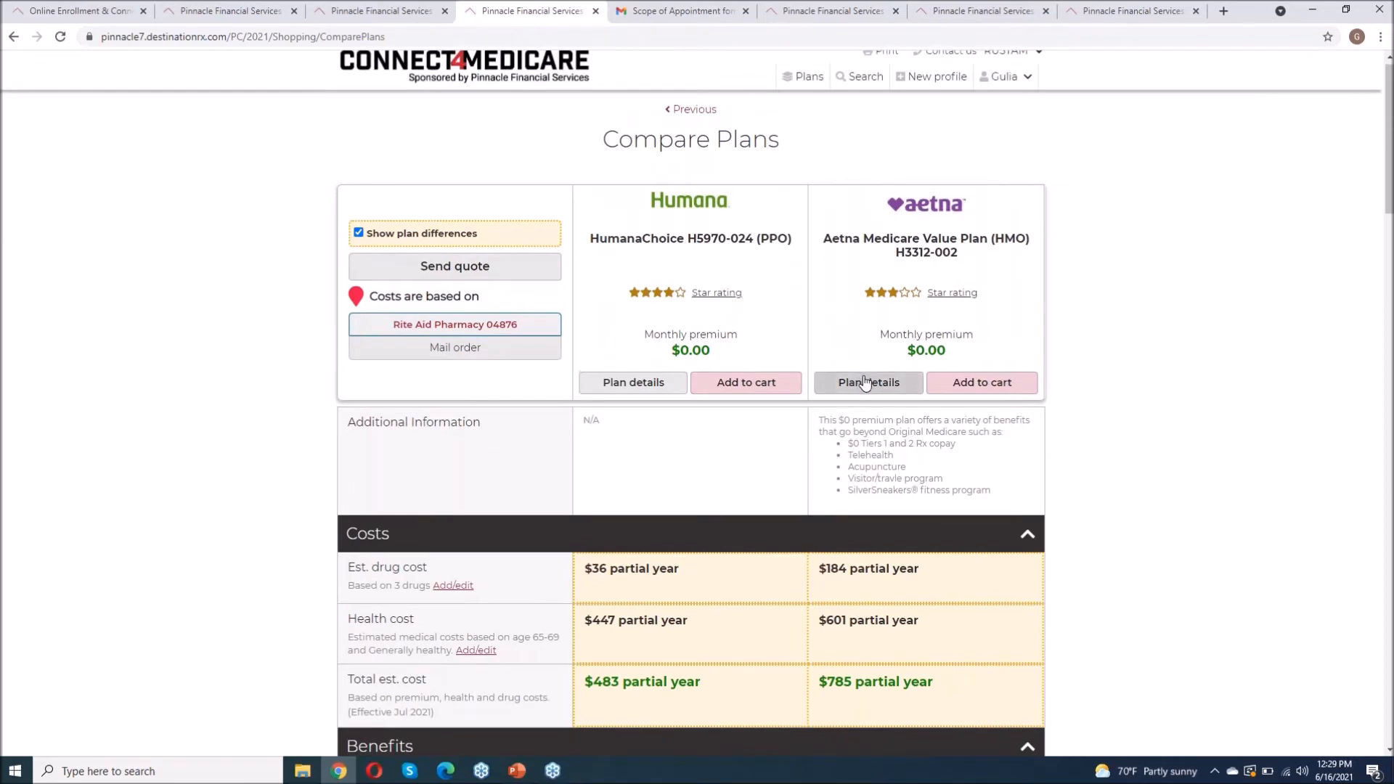
Step: Review the Aetna H3312-002 plan's benefits, then view its Prescriptions tab coverage
left_click(864, 383)
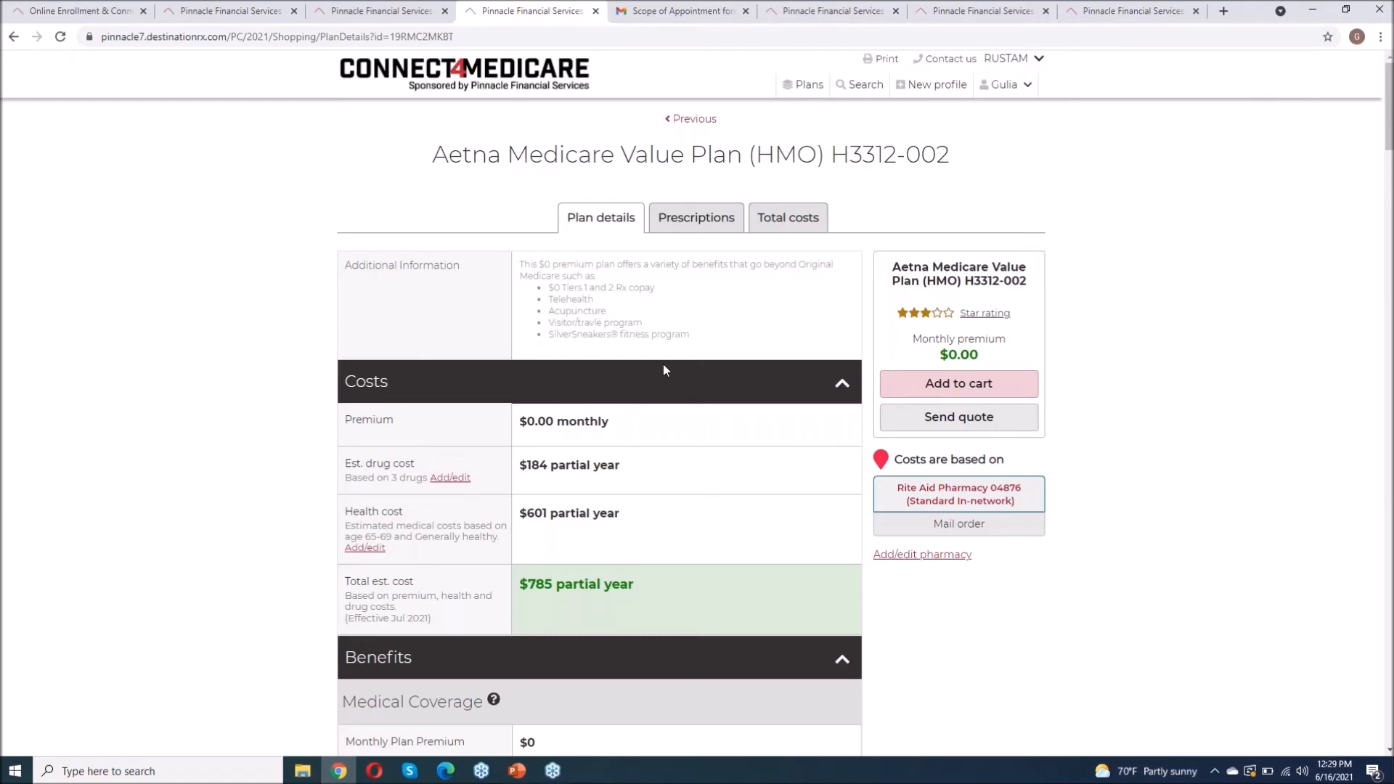
scroll(664, 364, "down", 2)
scroll(663, 364, "down", 9)
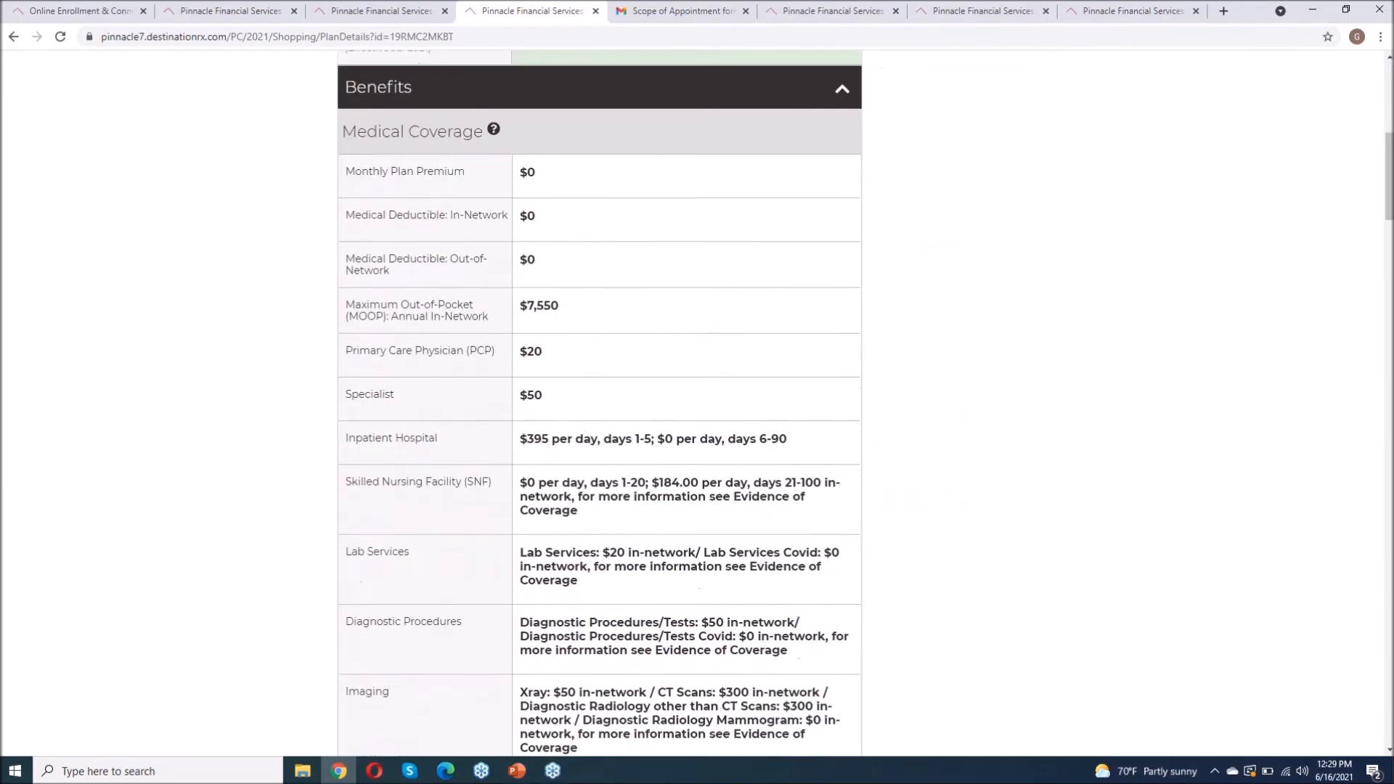
scroll(664, 364, "down", 10)
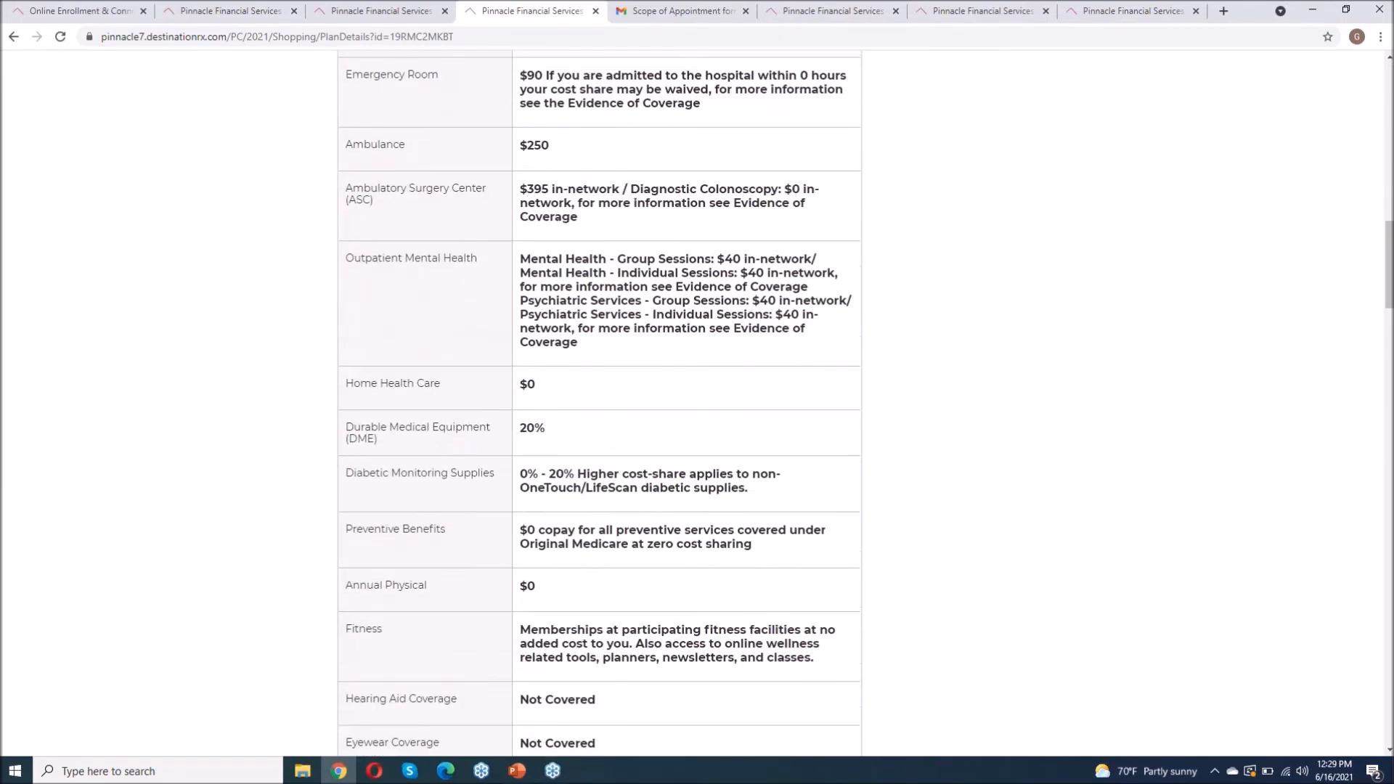
scroll(599, 404, "down", 5)
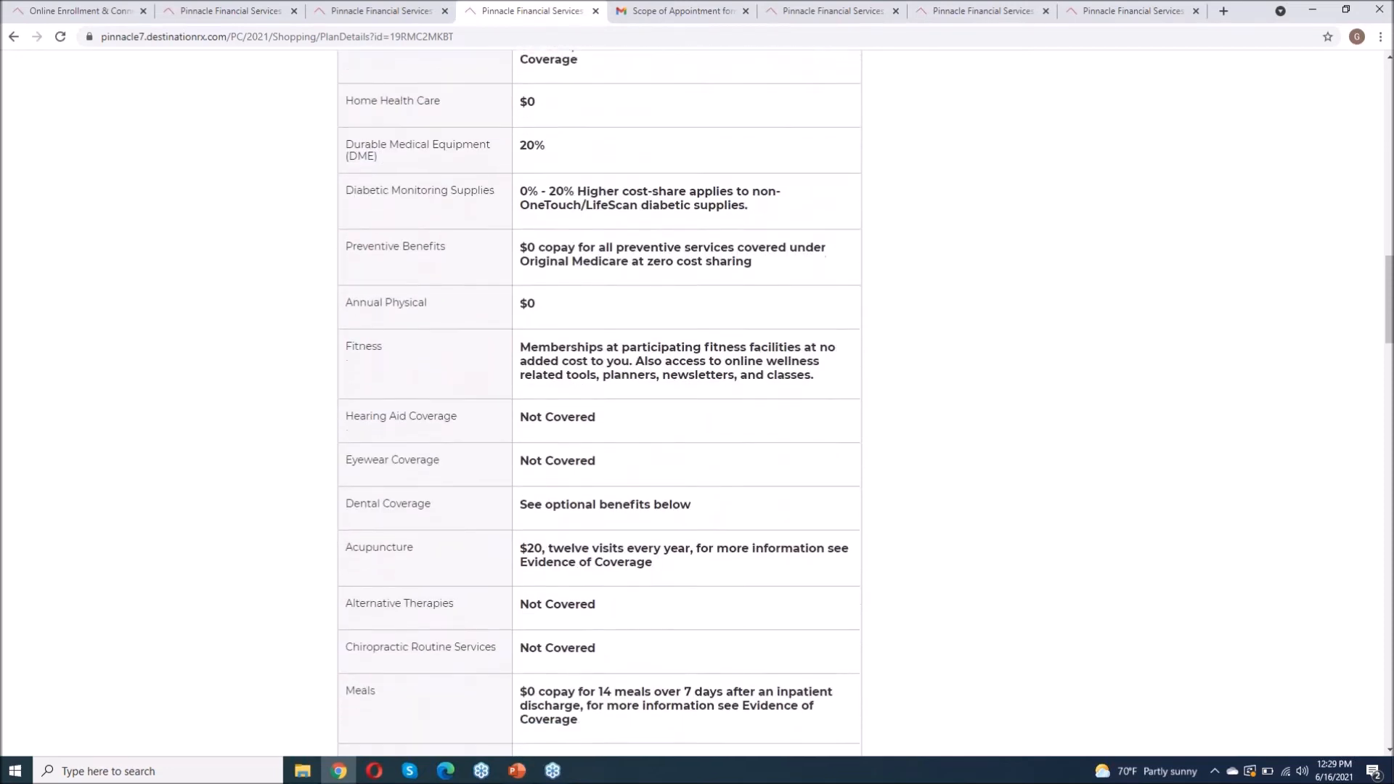
scroll(599, 404, "down", 6)
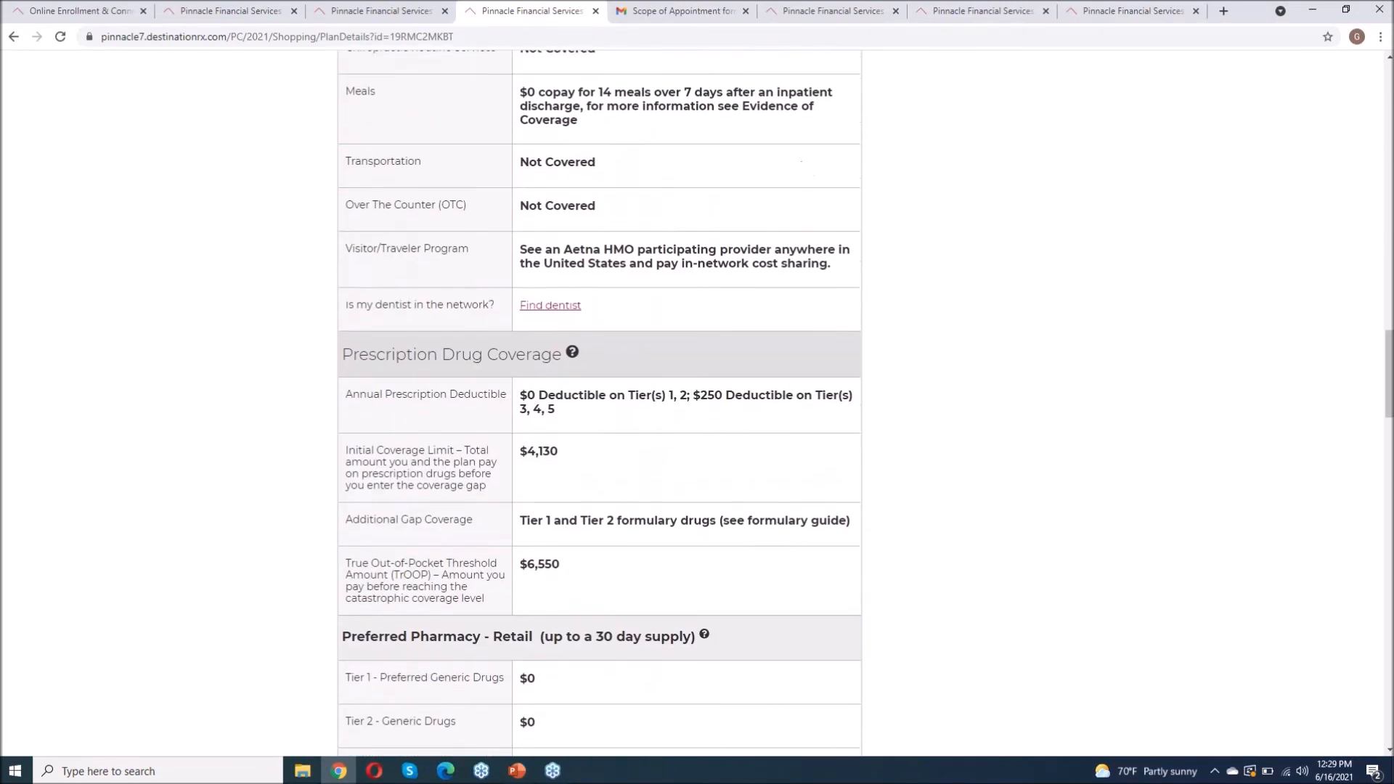
scroll(599, 403, "down", 4)
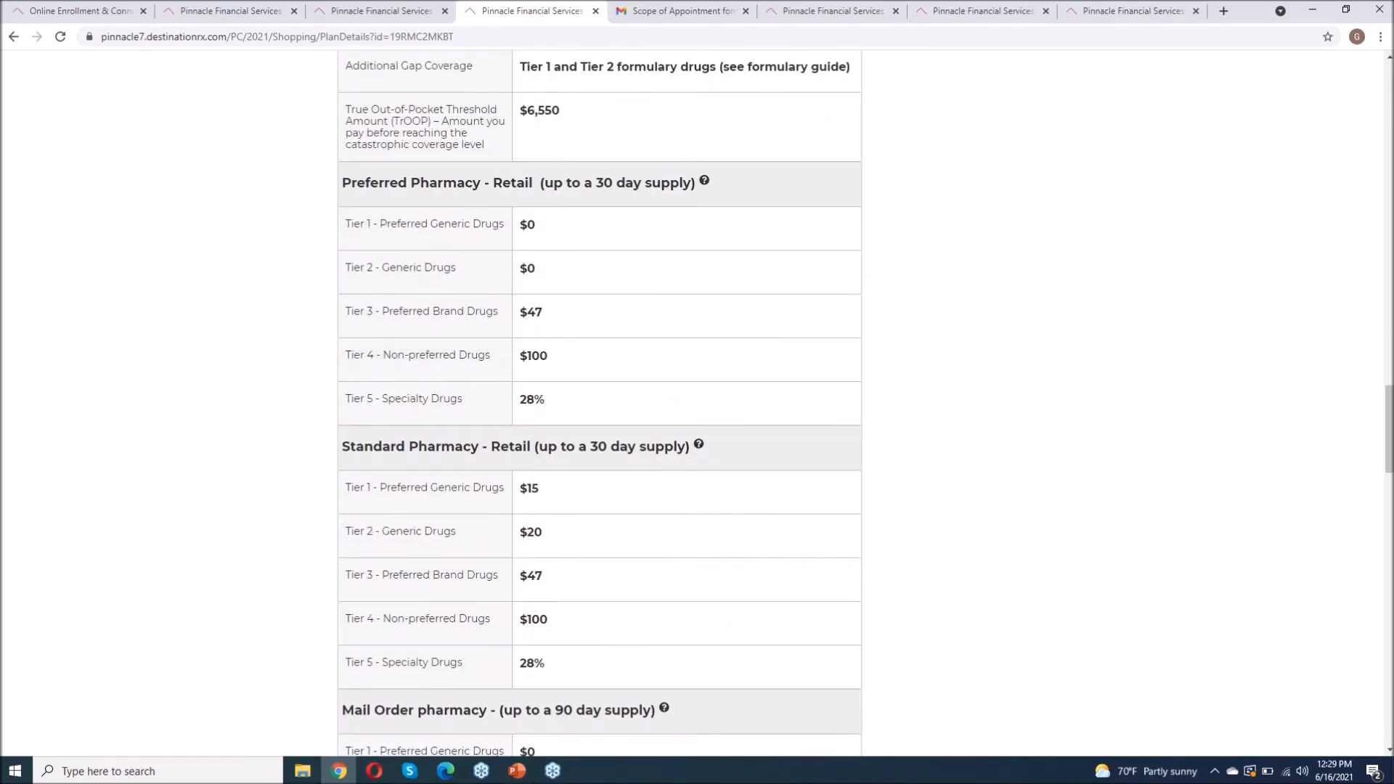
scroll(599, 404, "up", 15)
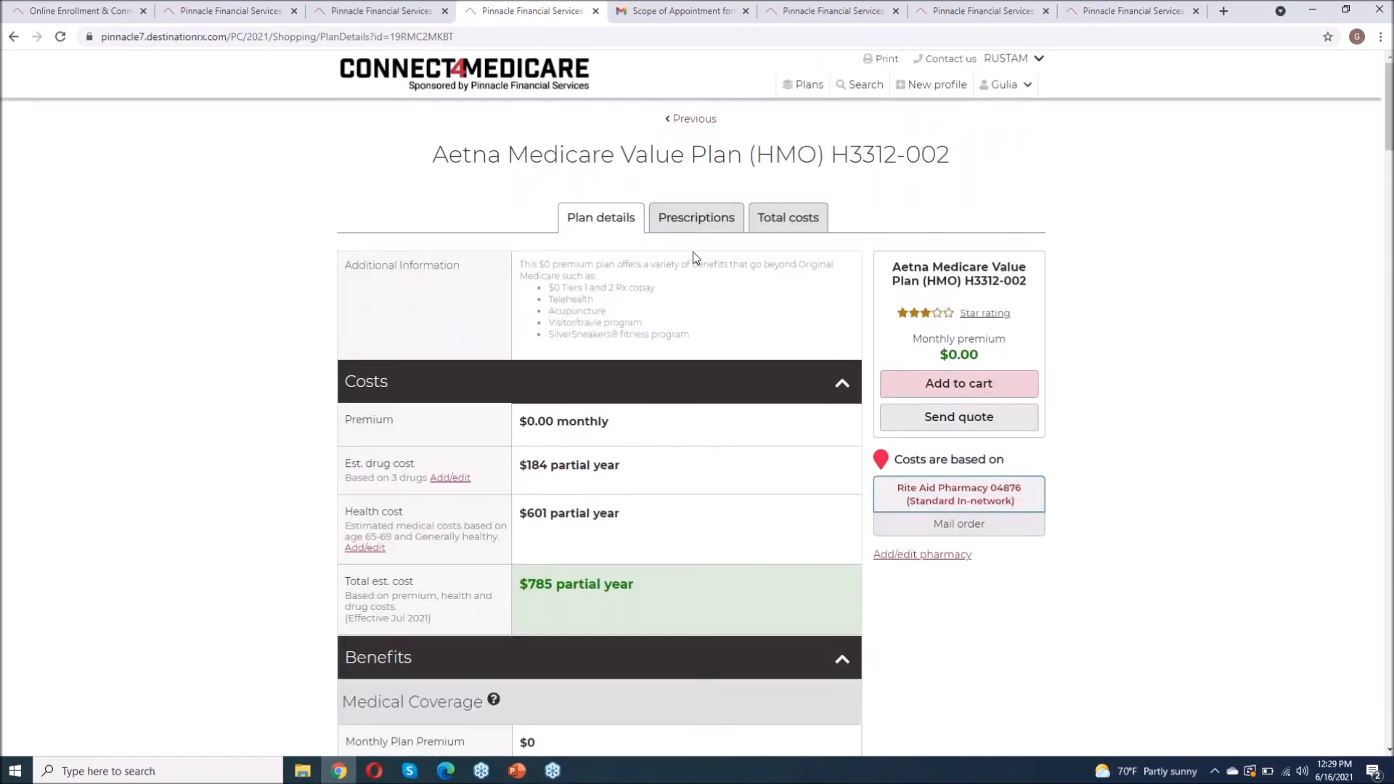
left_click(689, 223)
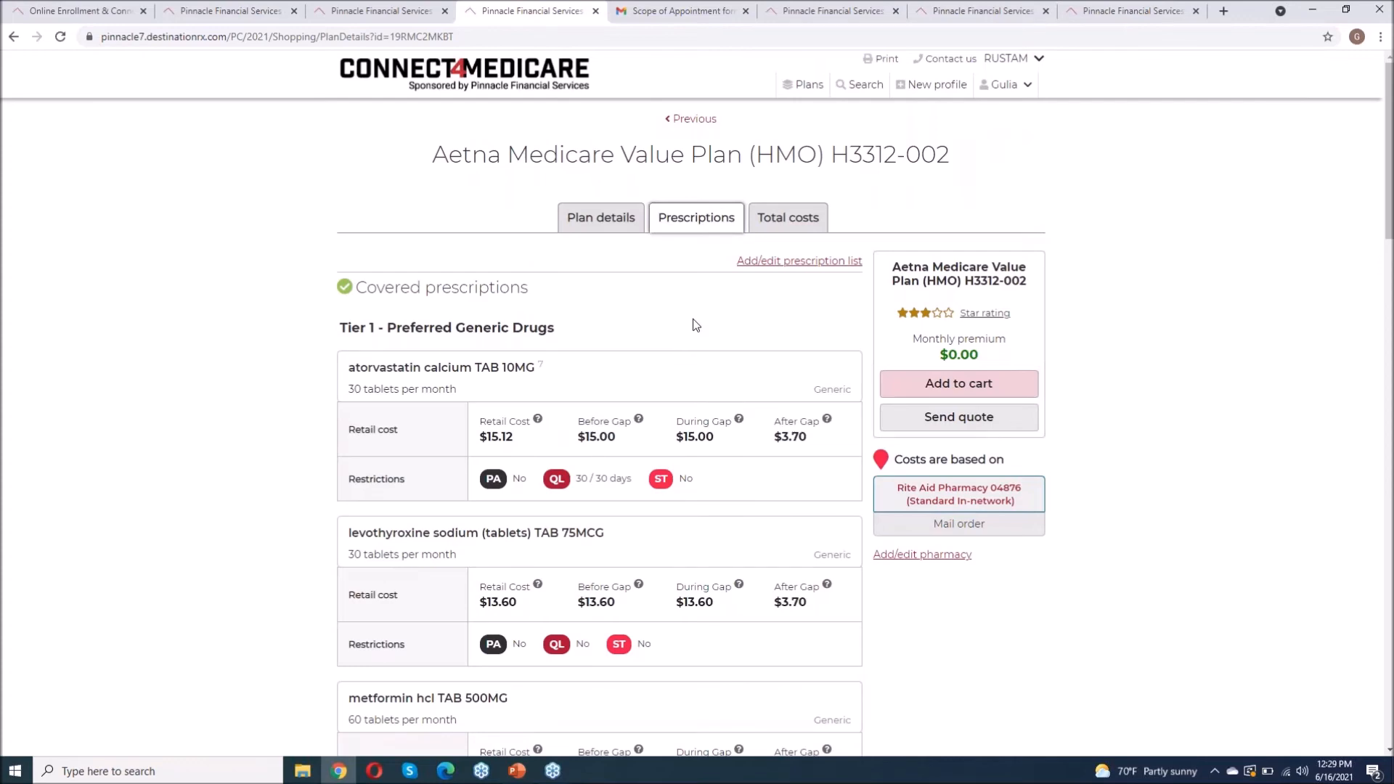
Step: Show the Aetna plan's Total costs: $785 estimated, $130.90 monthly July–December 2021
scroll(694, 325, "down", 3)
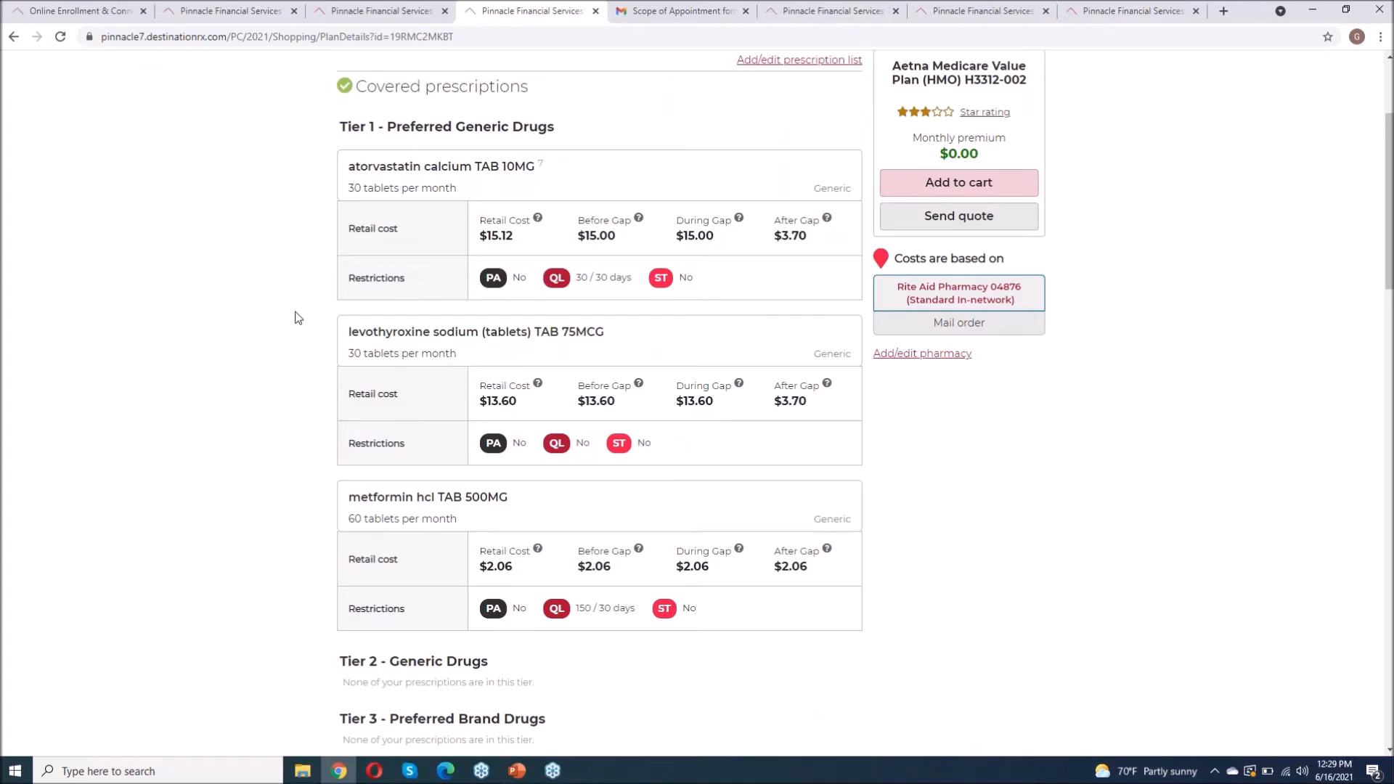
scroll(296, 316, "down", 1)
scroll(295, 314, "up", 4)
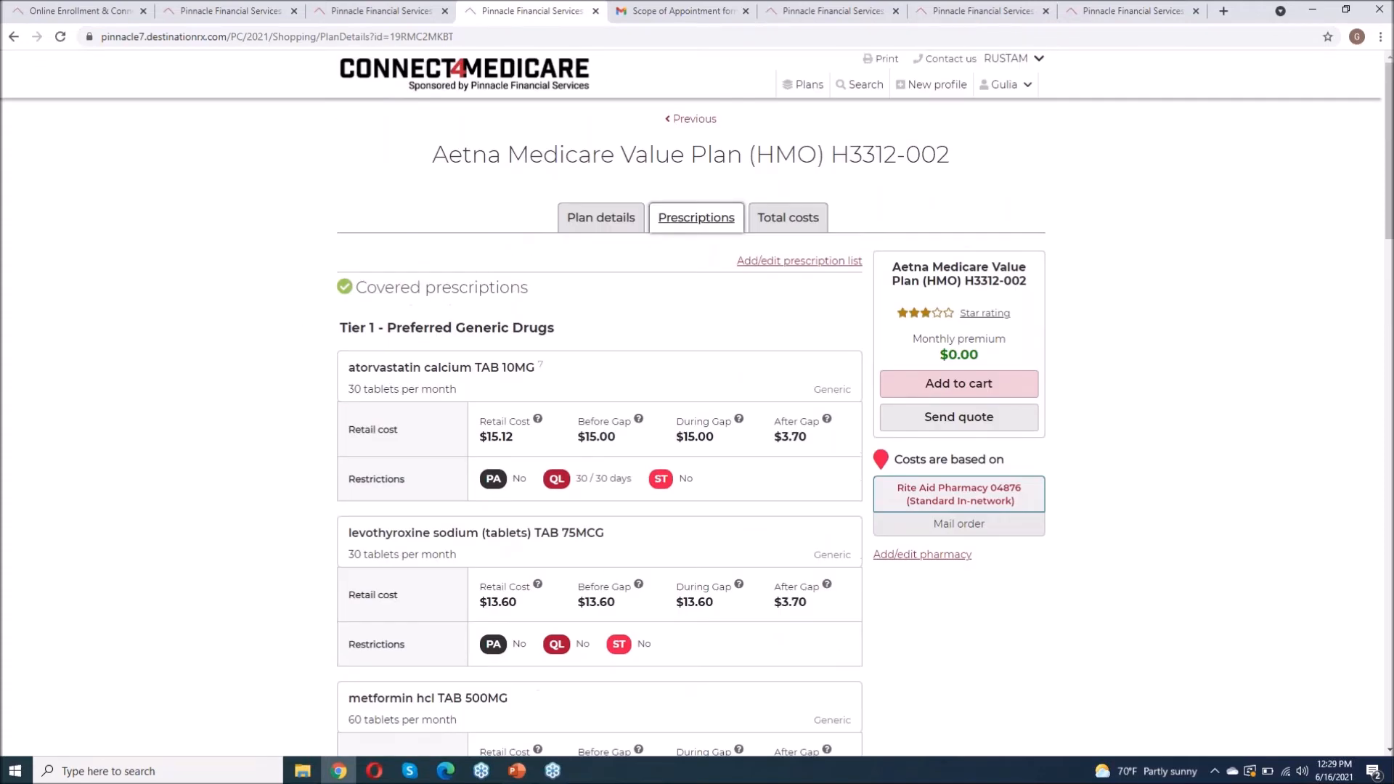
left_click(781, 216)
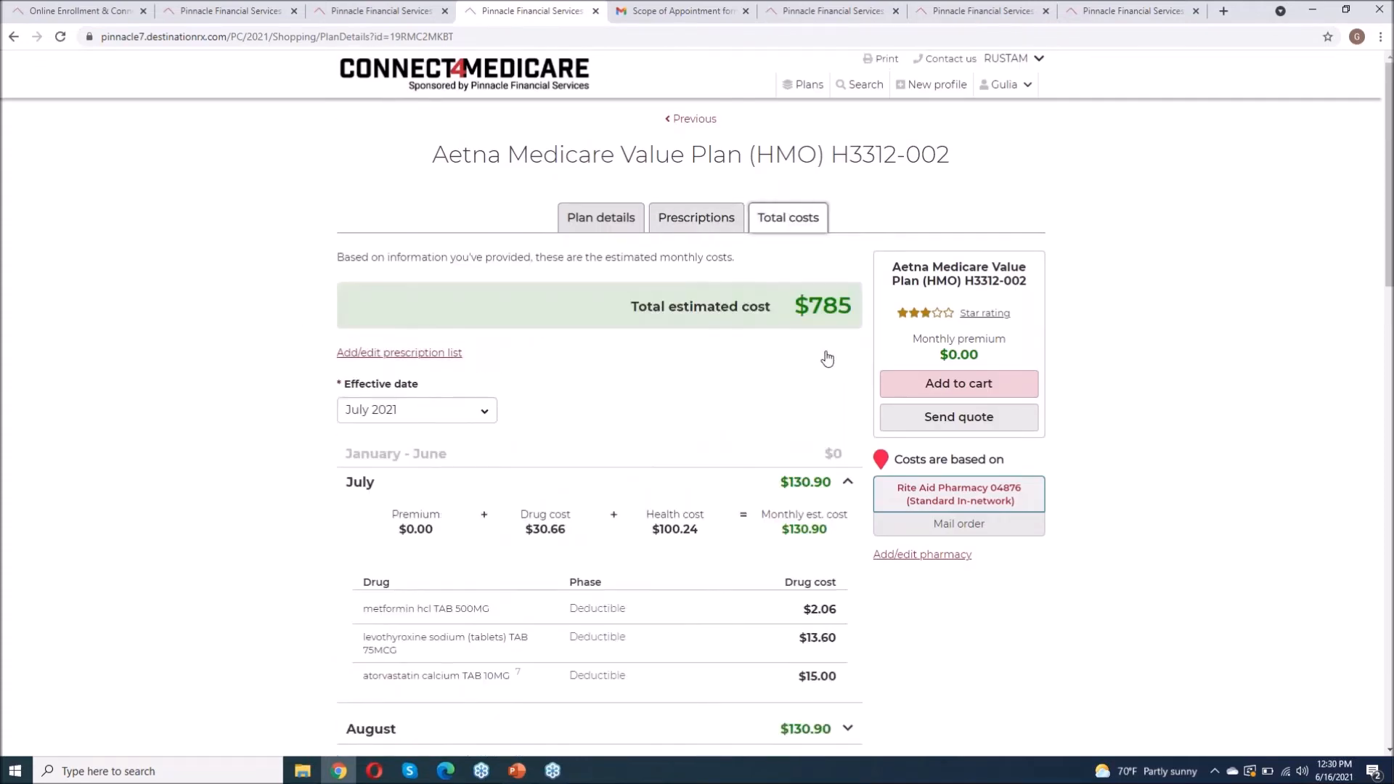
scroll(810, 384, "down", 4)
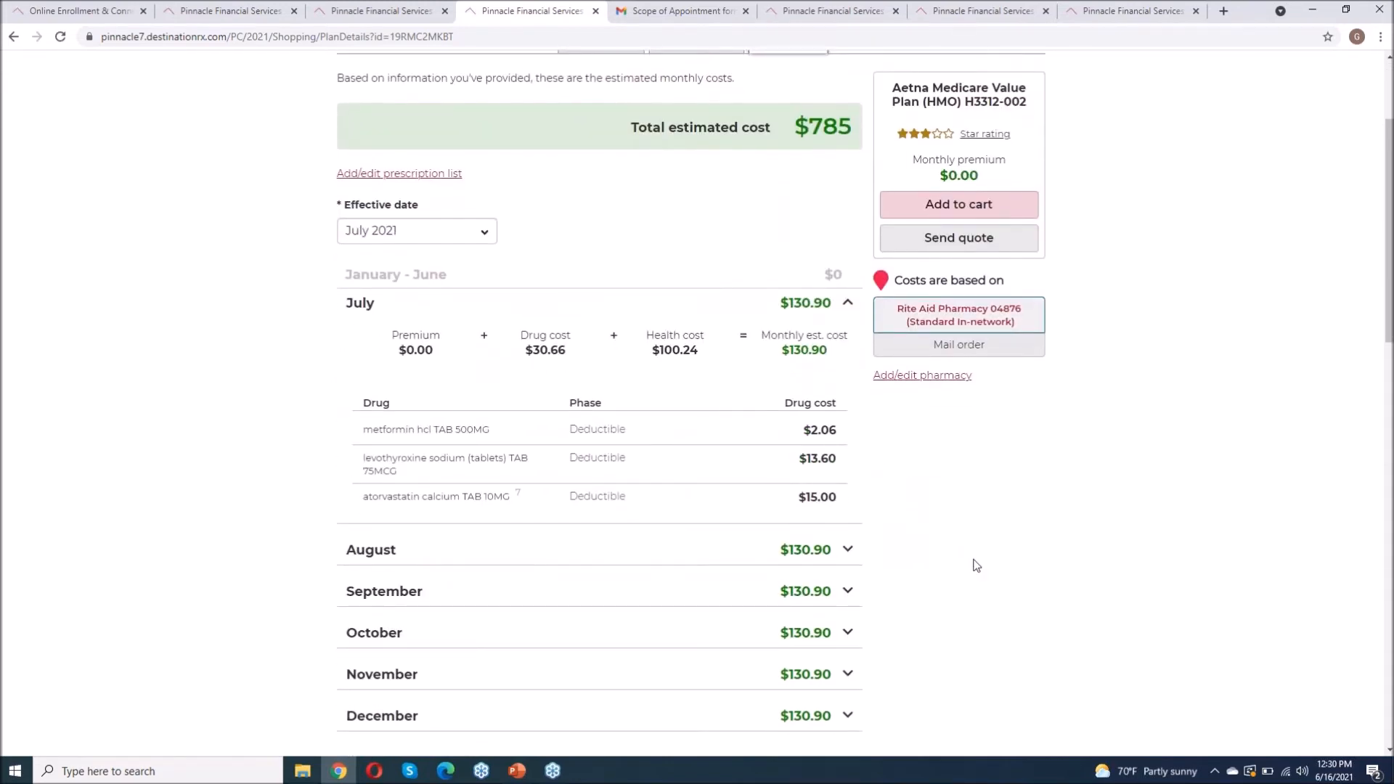
scroll(976, 565, "down", 1)
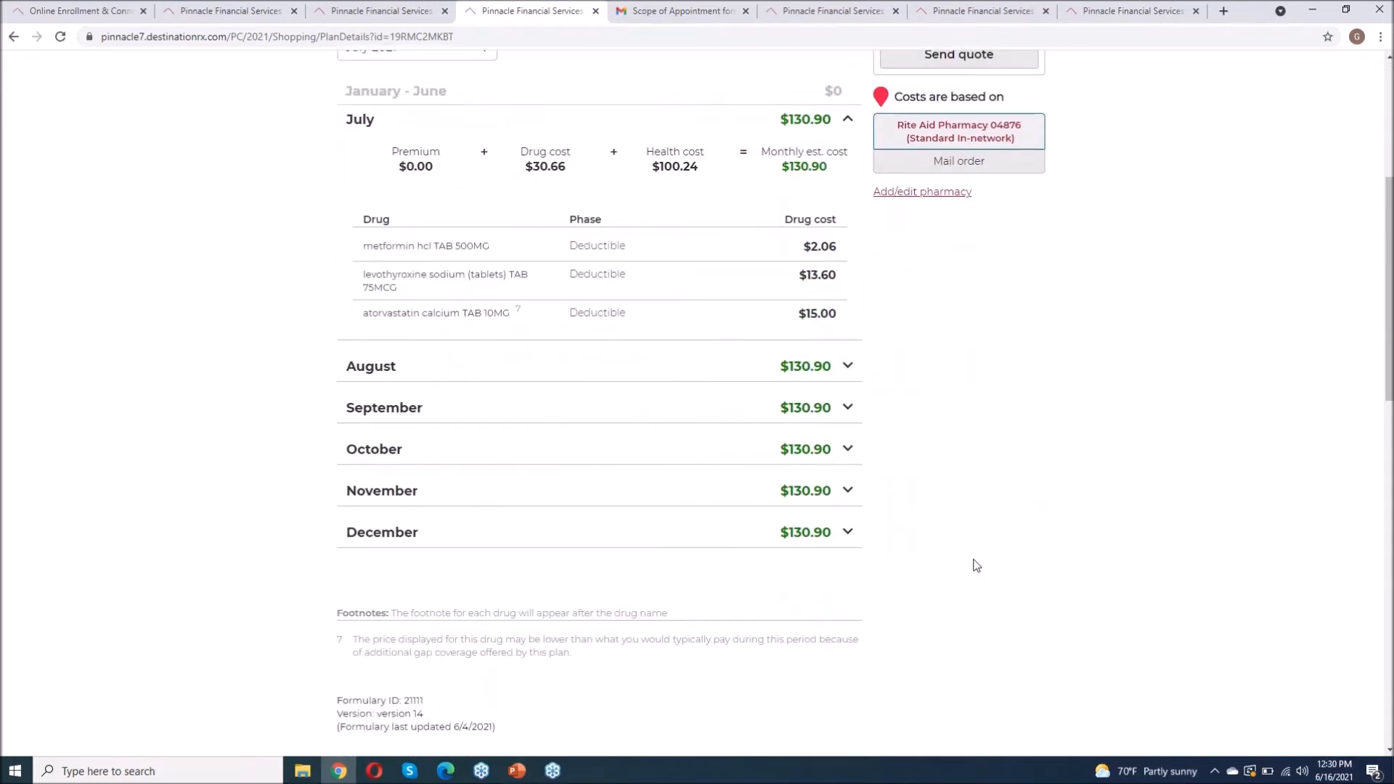
scroll(977, 566, "up", 4)
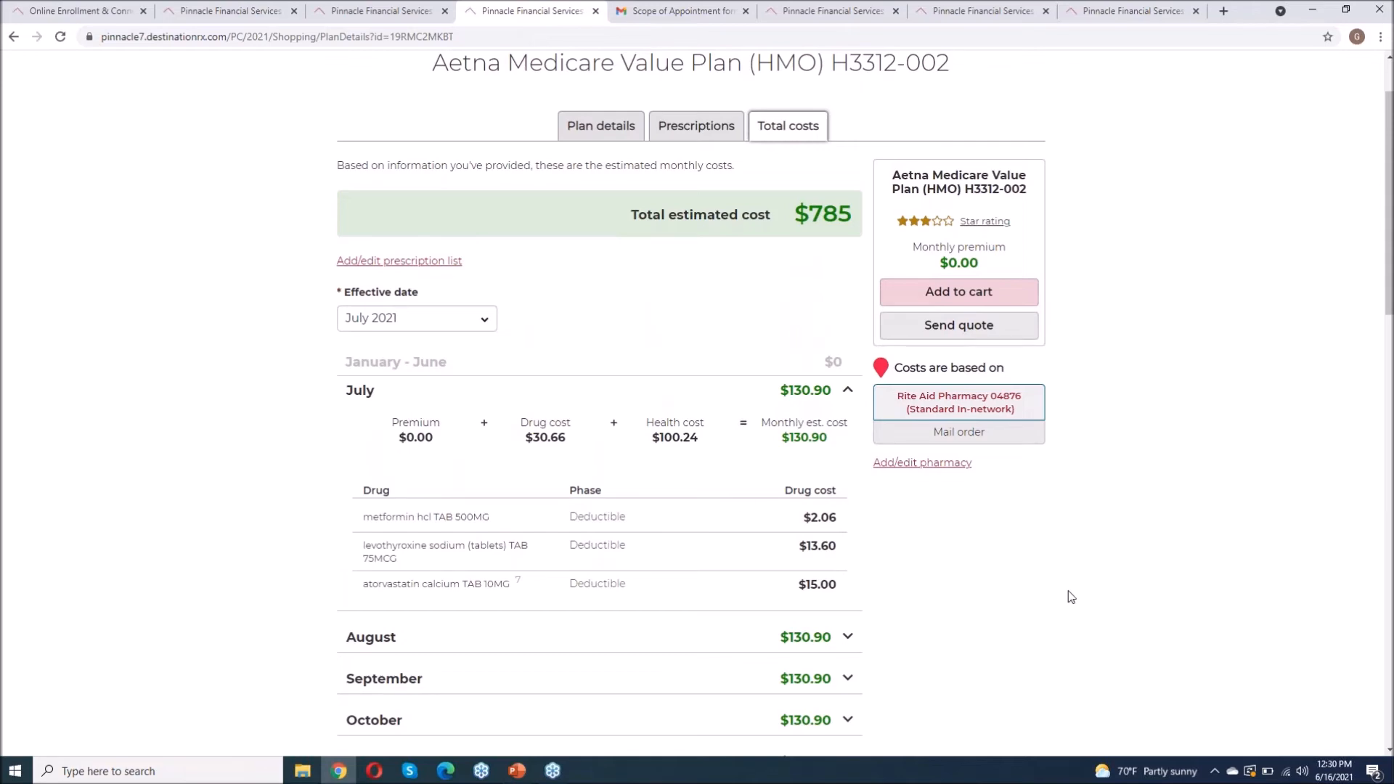
scroll(1070, 595, "down", 4)
scroll(1070, 596, "up", 2)
scroll(1069, 595, "up", 3)
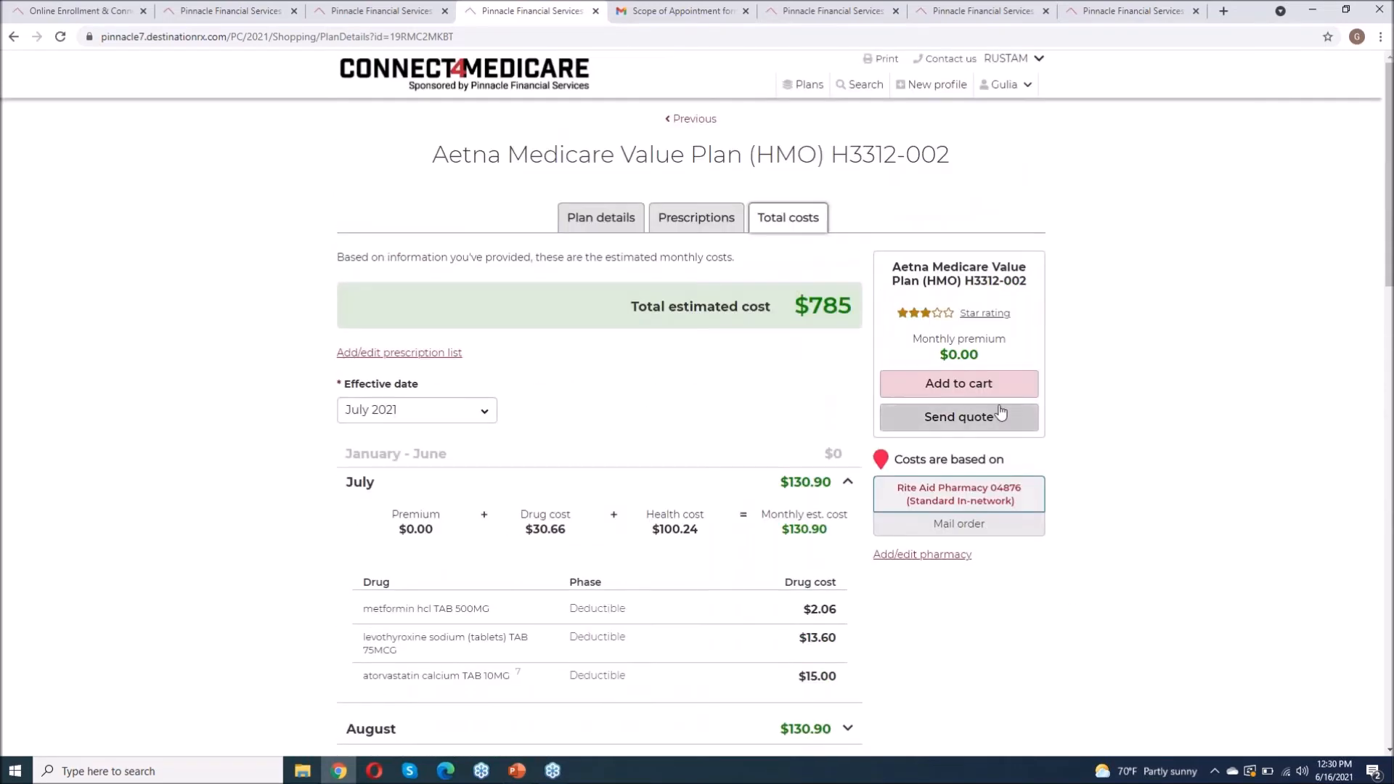
Step: Add the Aetna Medicare Value Plan (HMO) to the cart, have the beneficiary sign, and continue to apply
left_click(976, 391)
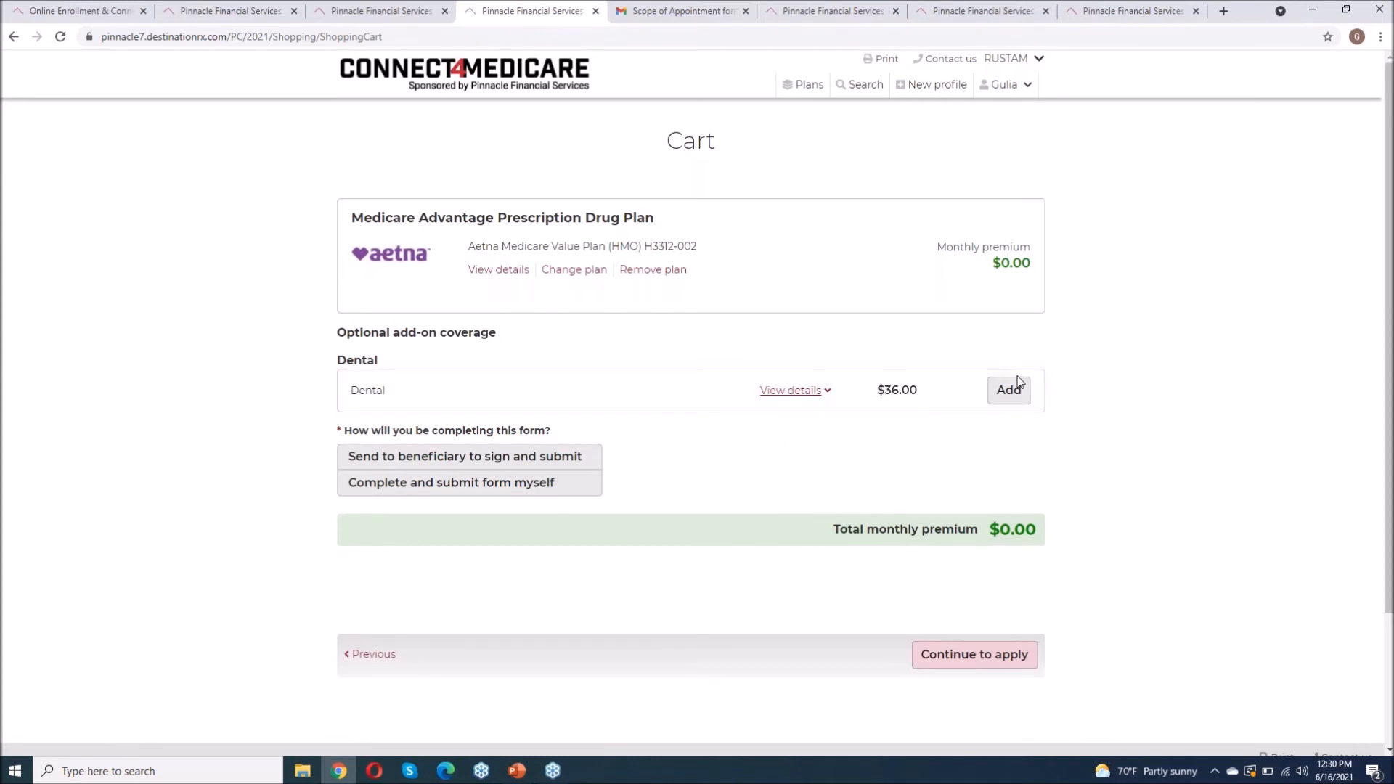
scroll(871, 493, "down", 1)
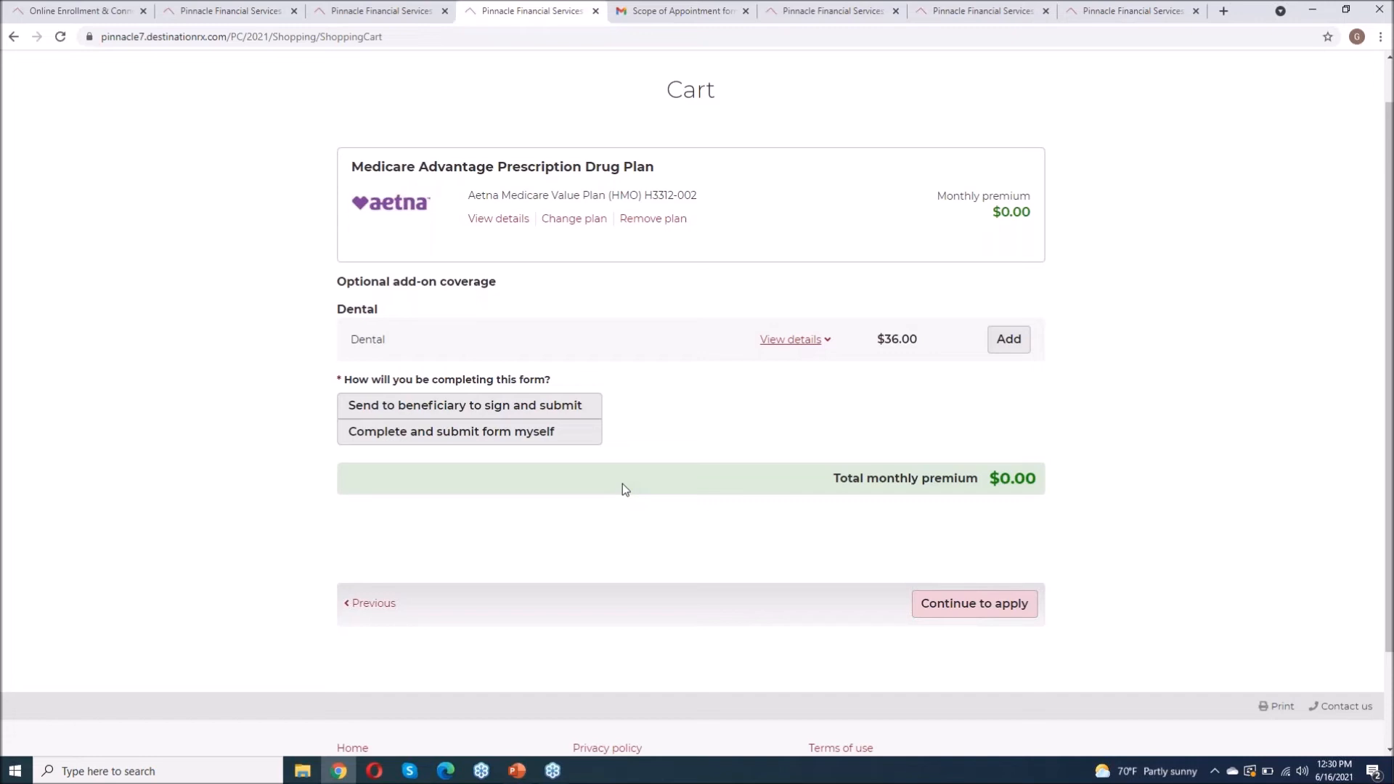
left_click(476, 405)
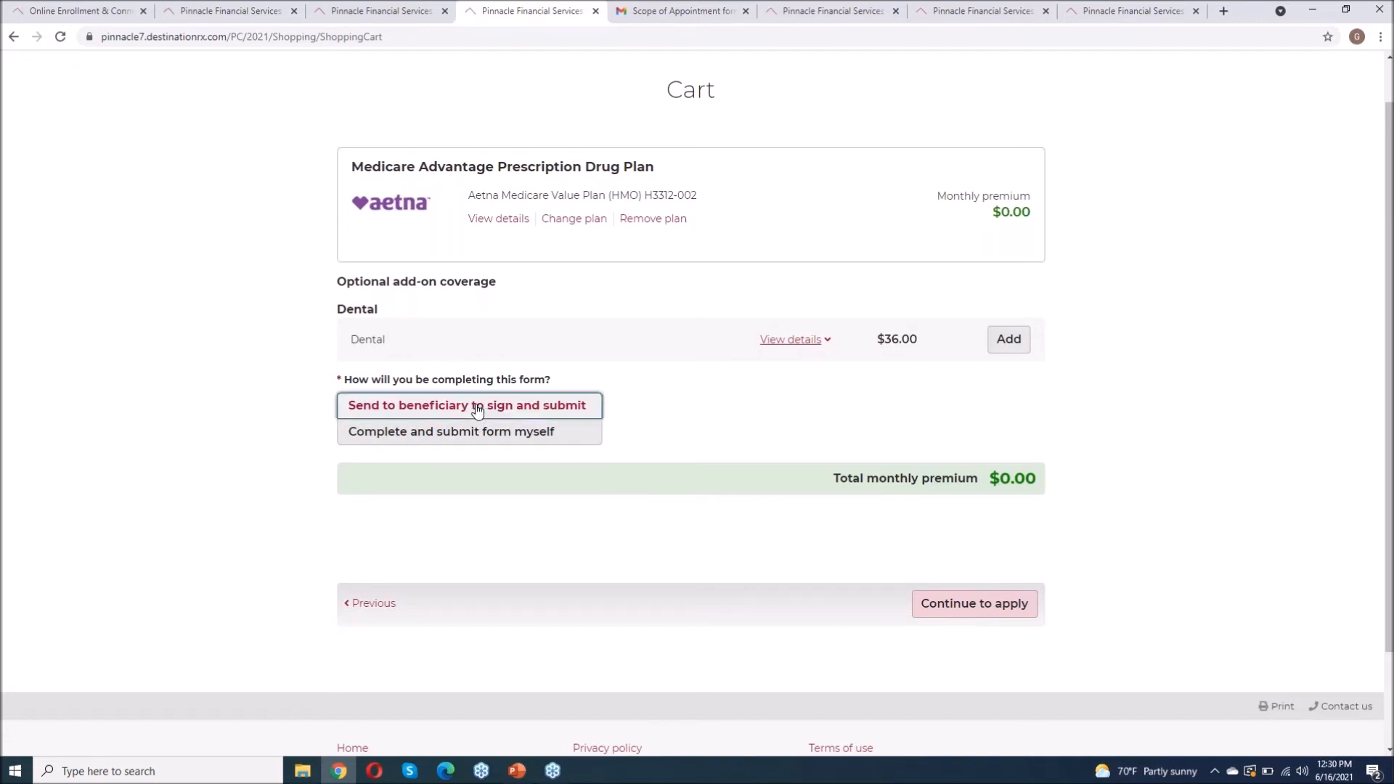
left_click(987, 604)
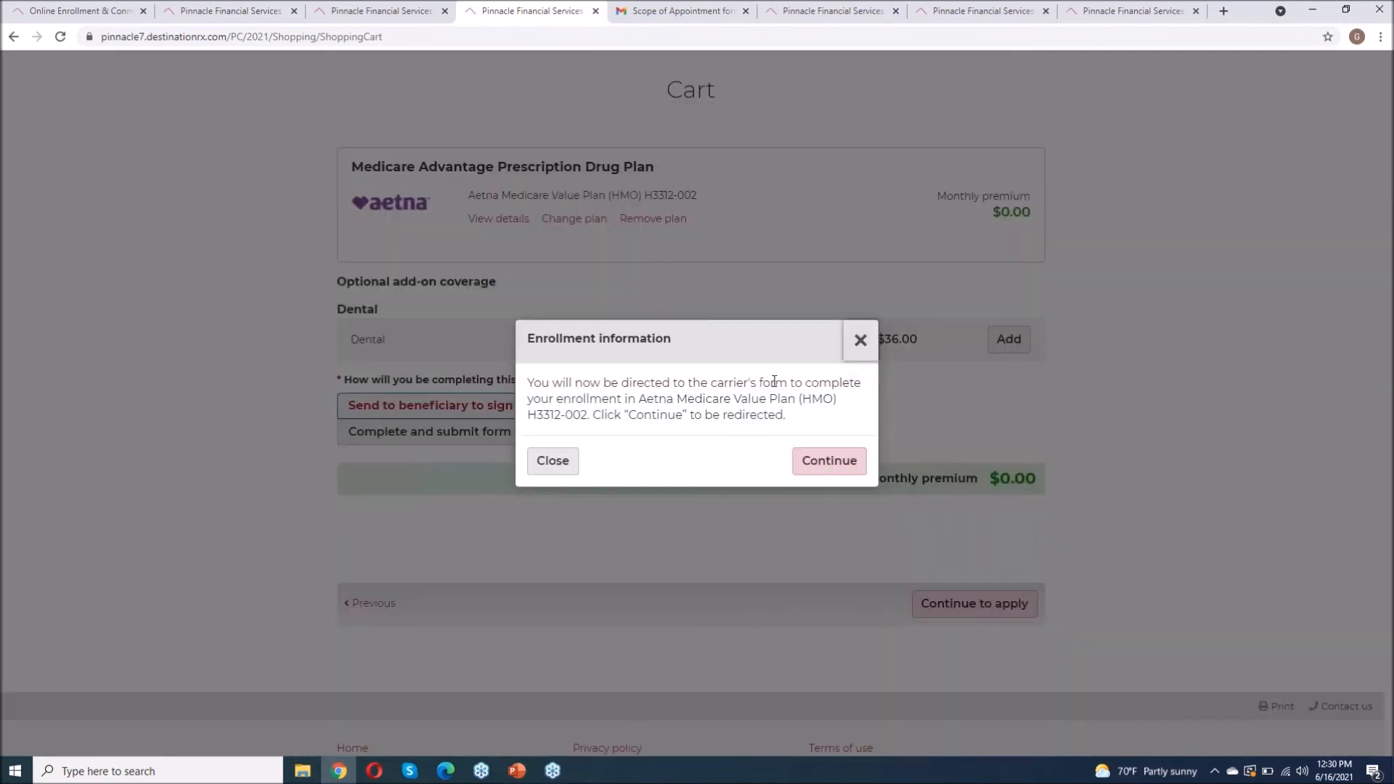
Step: Accept the carrier redirect, mark the applicant new to Medicare, and answer No to a separate mailing address
left_click(825, 469)
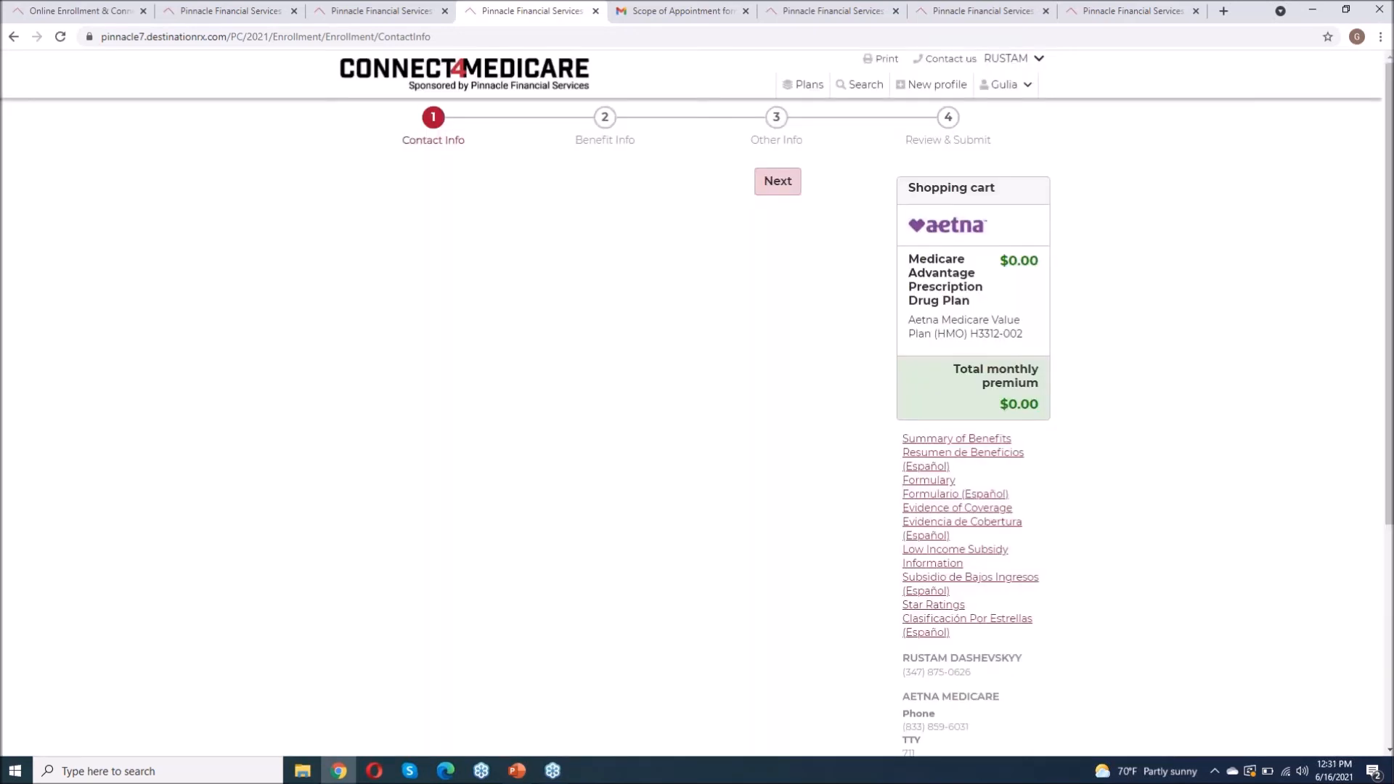
scroll(564, 404, "down", 9)
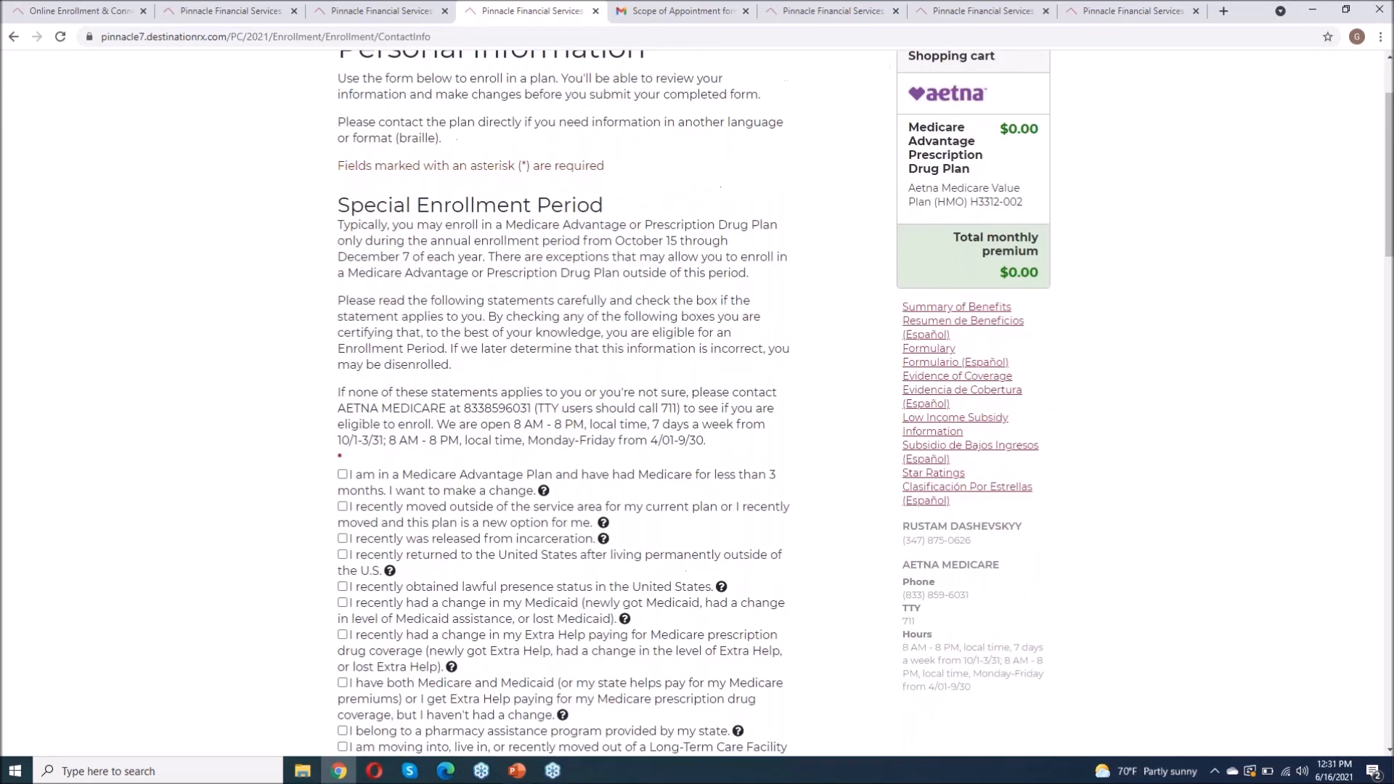
scroll(564, 403, "down", 2)
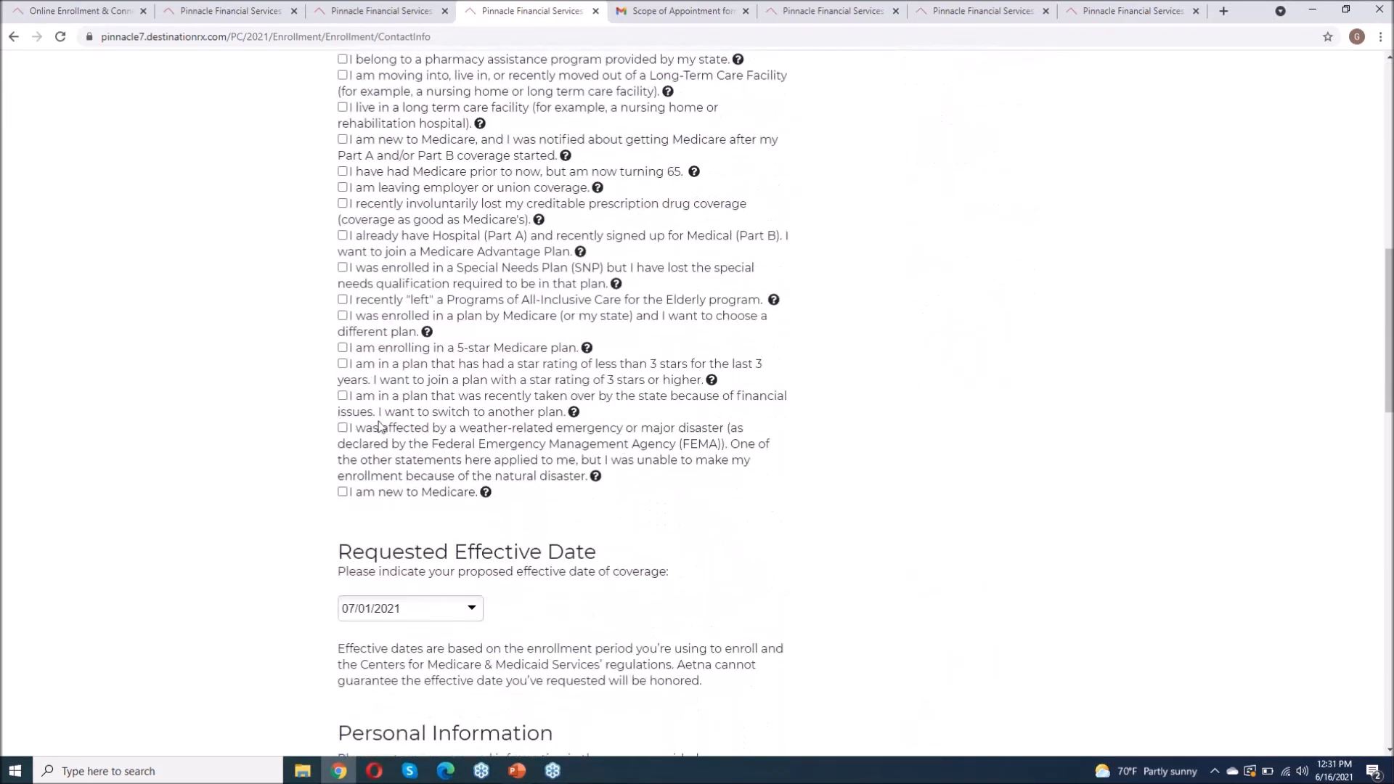
left_click(342, 492)
scroll(246, 523, "down", 5)
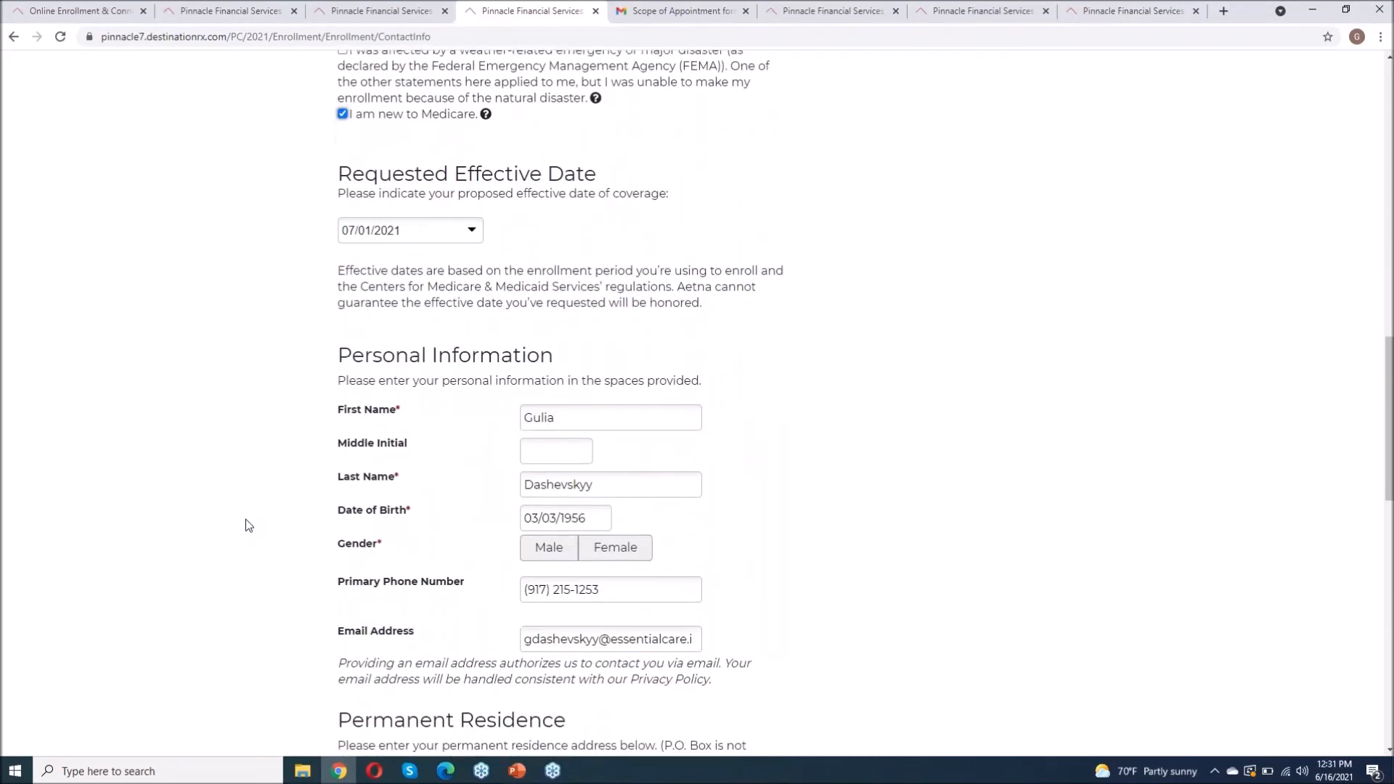
scroll(772, 450, "down", 8)
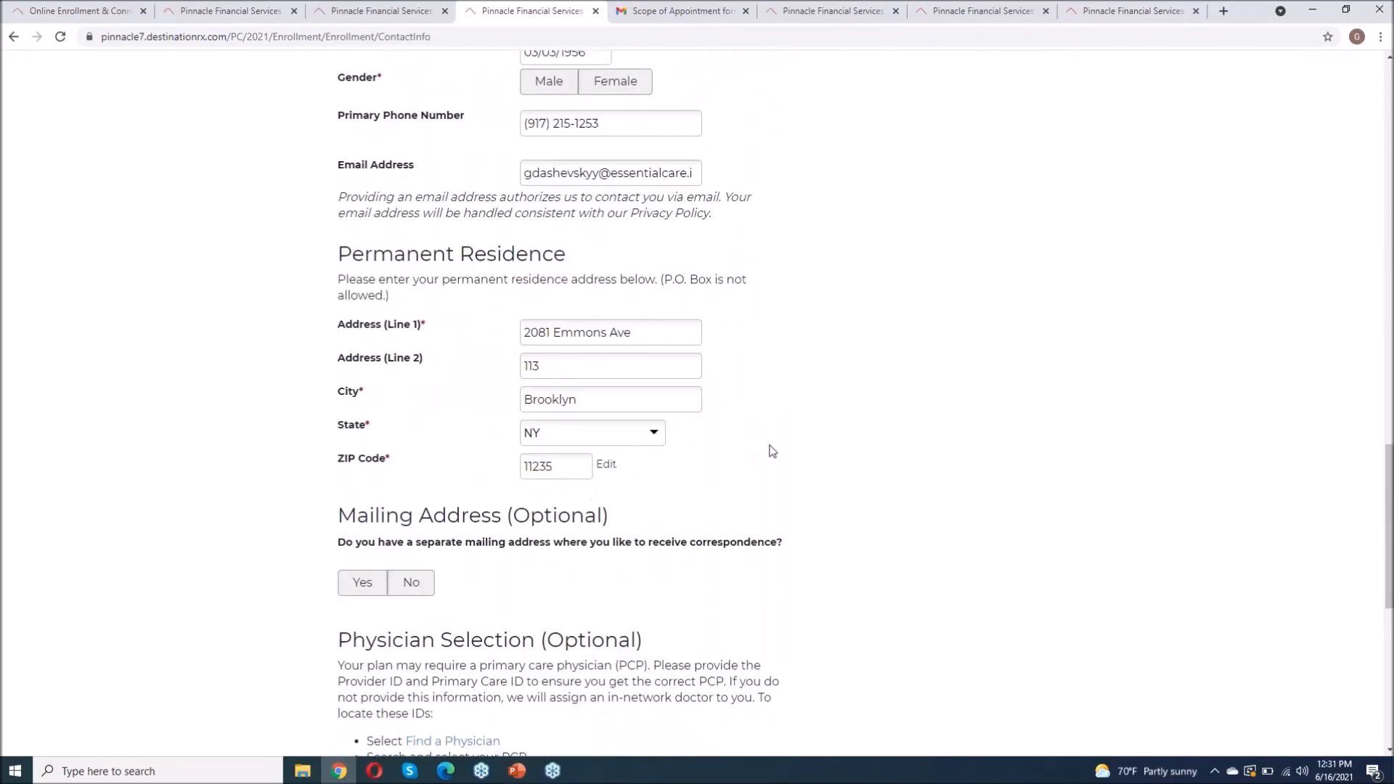
scroll(334, 399, "down", 1)
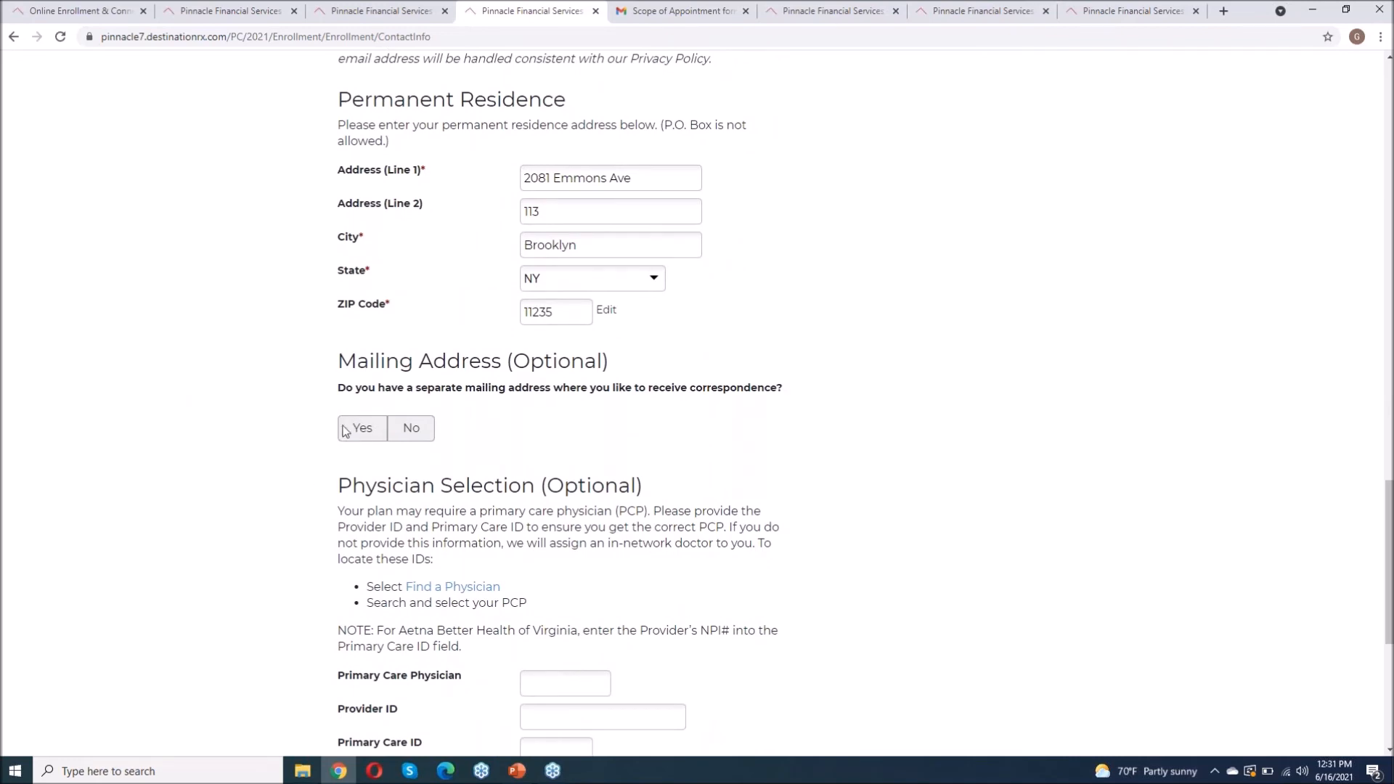
left_click(408, 429)
Step: Fill in the saved primary care doctor's name, then open the Find a Physician directory
scroll(640, 456, "up", 8)
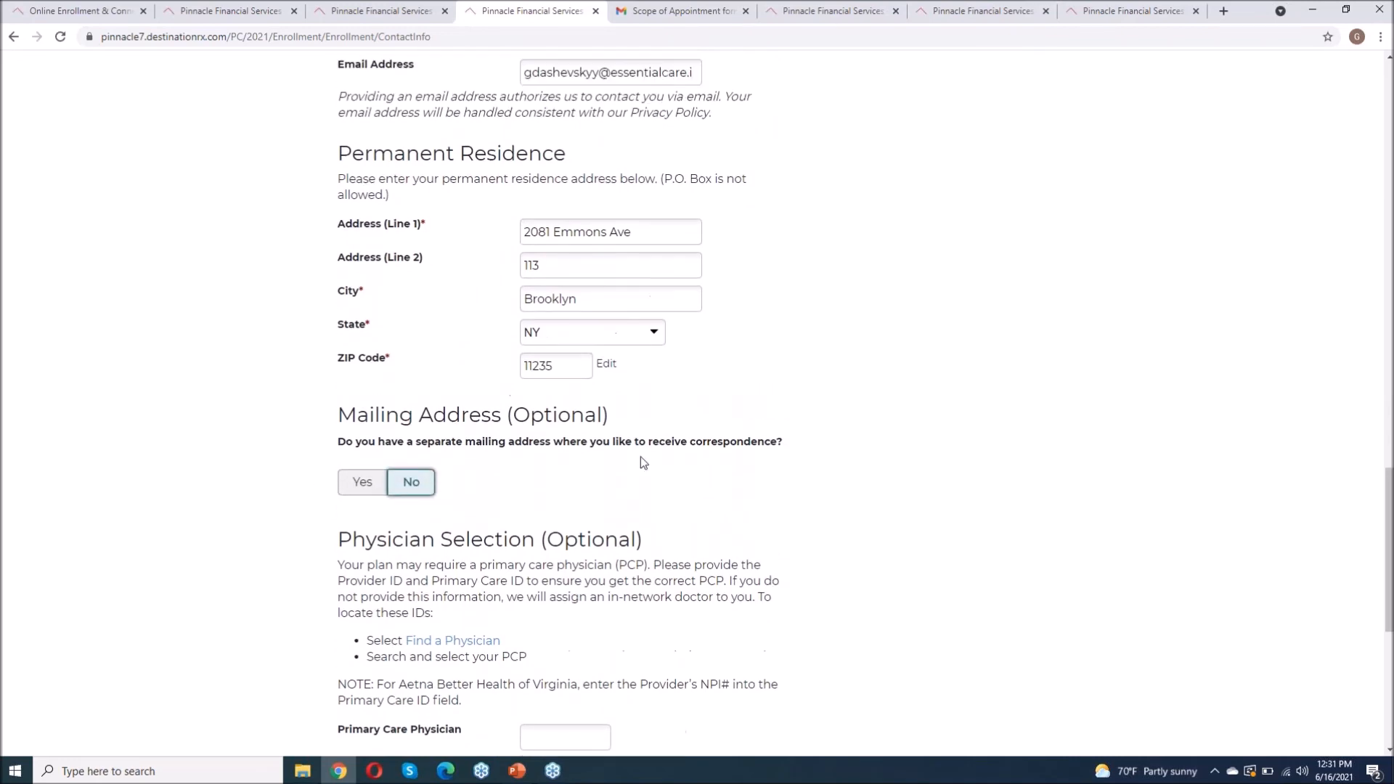
scroll(641, 456, "down", 4)
scroll(697, 403, "down", 3)
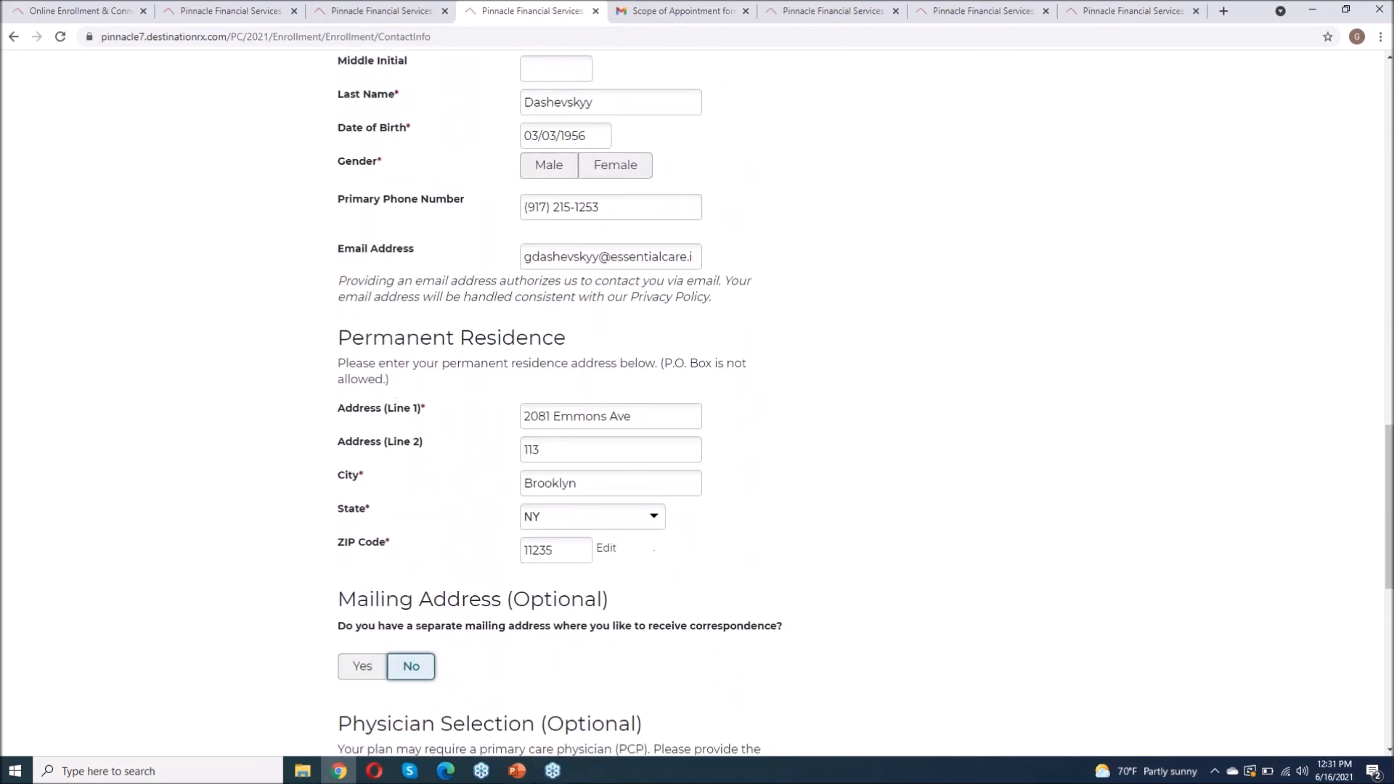
scroll(558, 371, "down", 5)
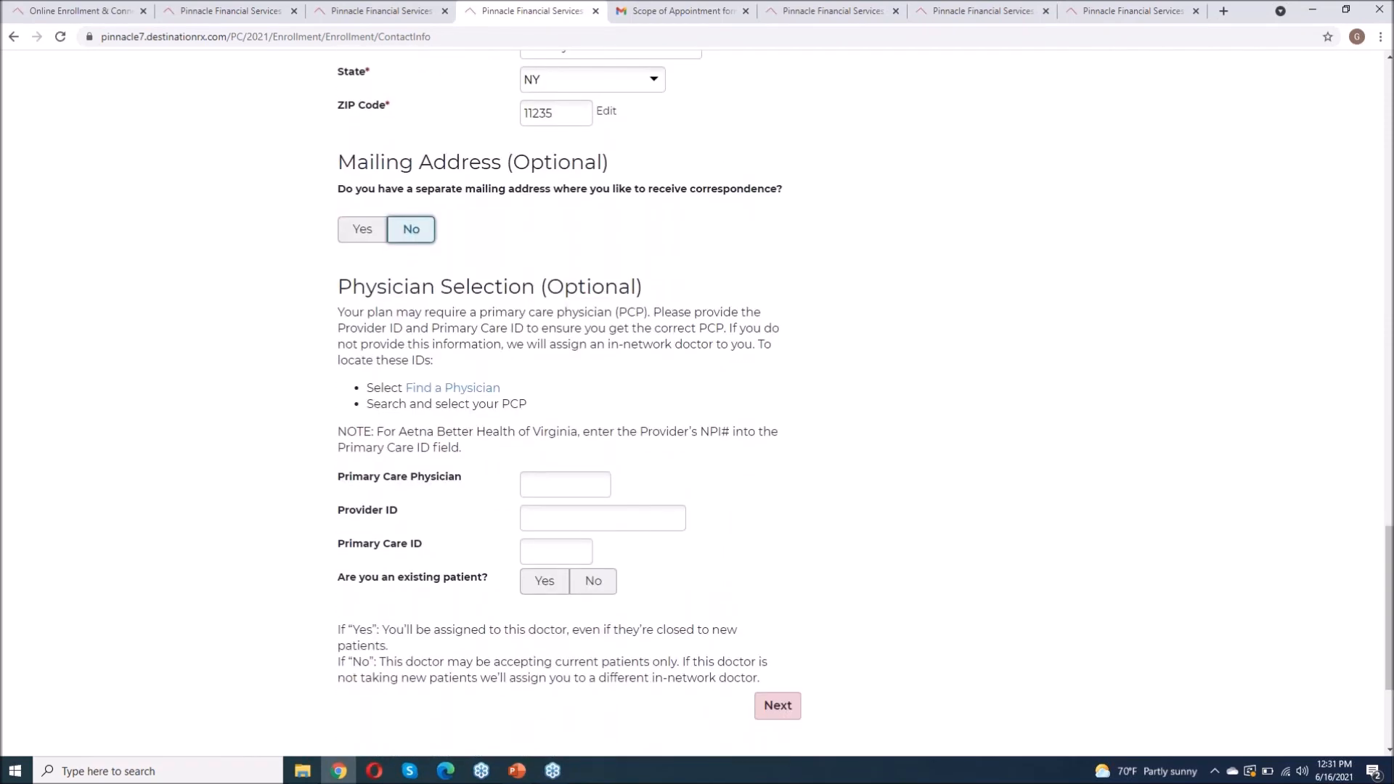
left_click(556, 361)
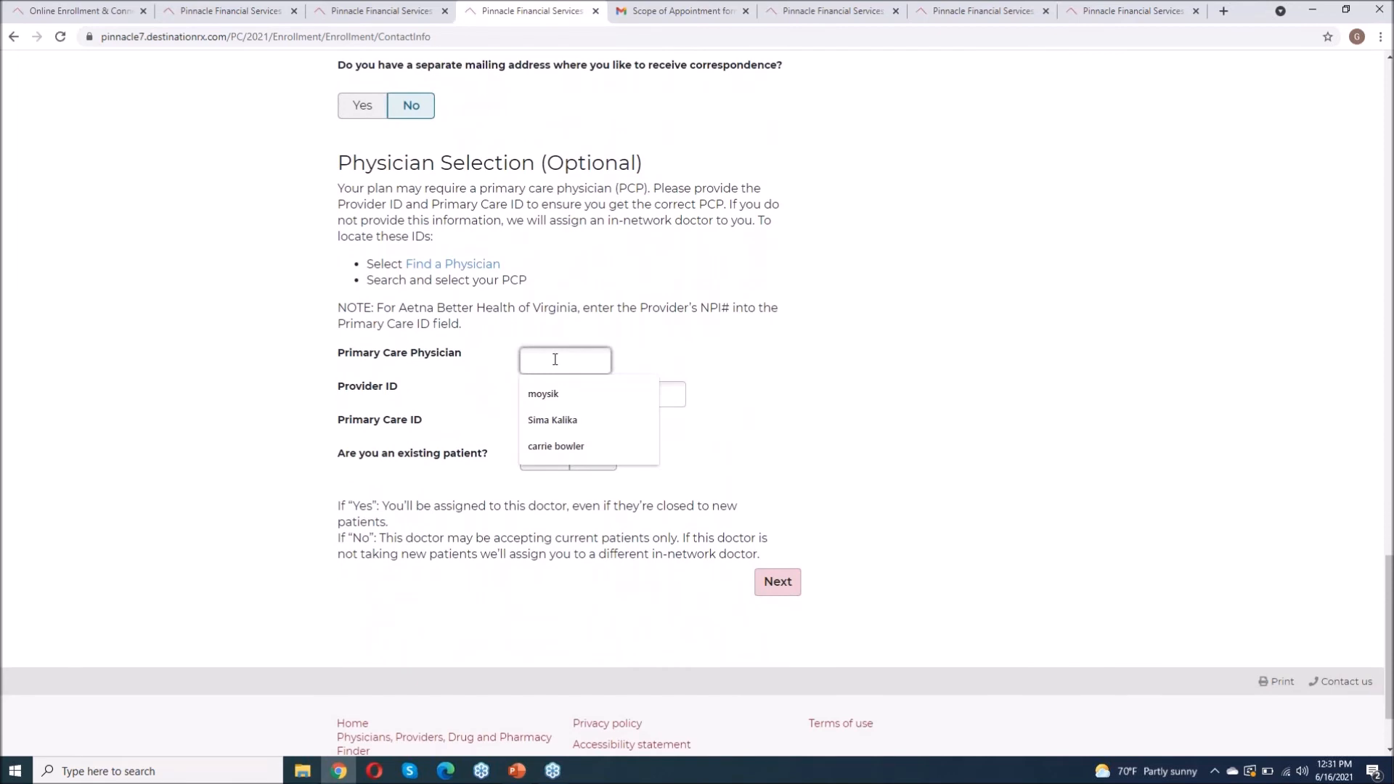
left_click(561, 445)
left_click(549, 395)
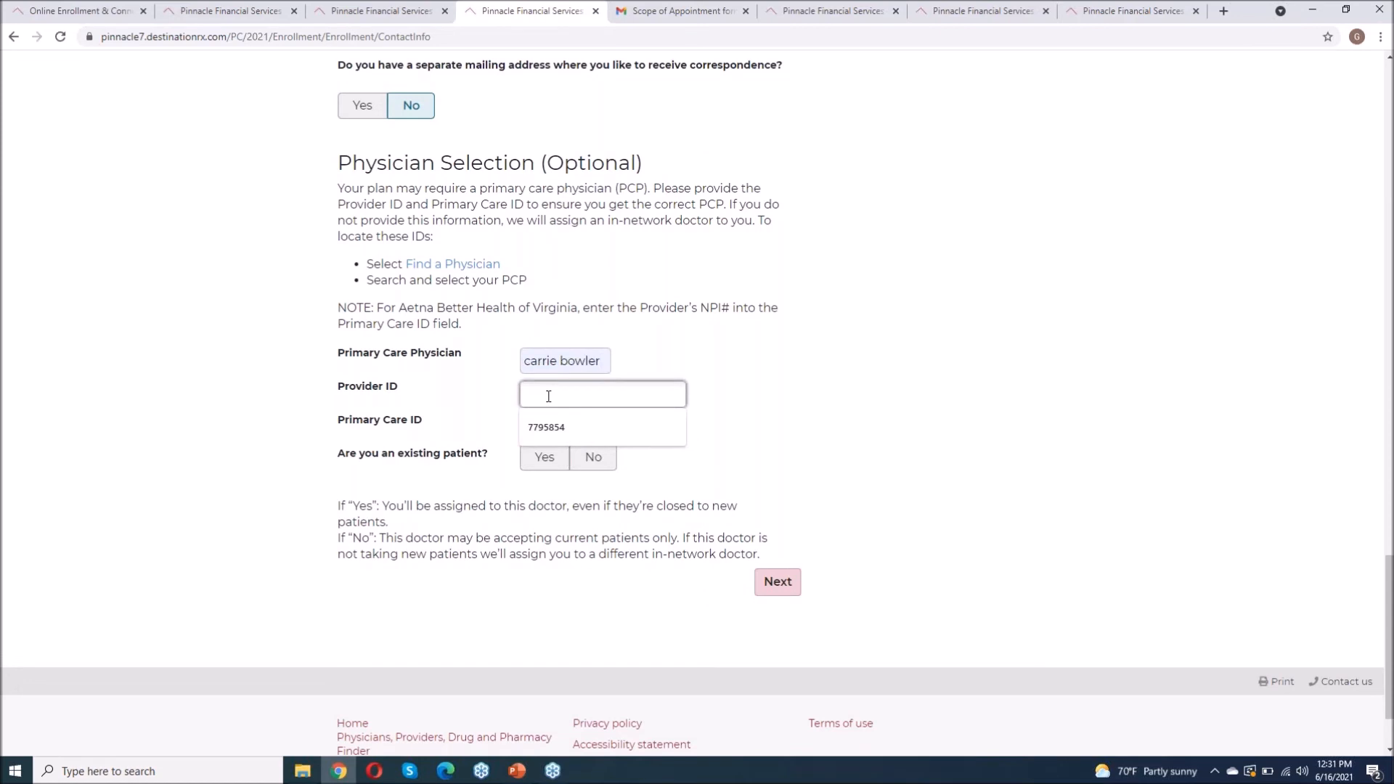
left_click(749, 383)
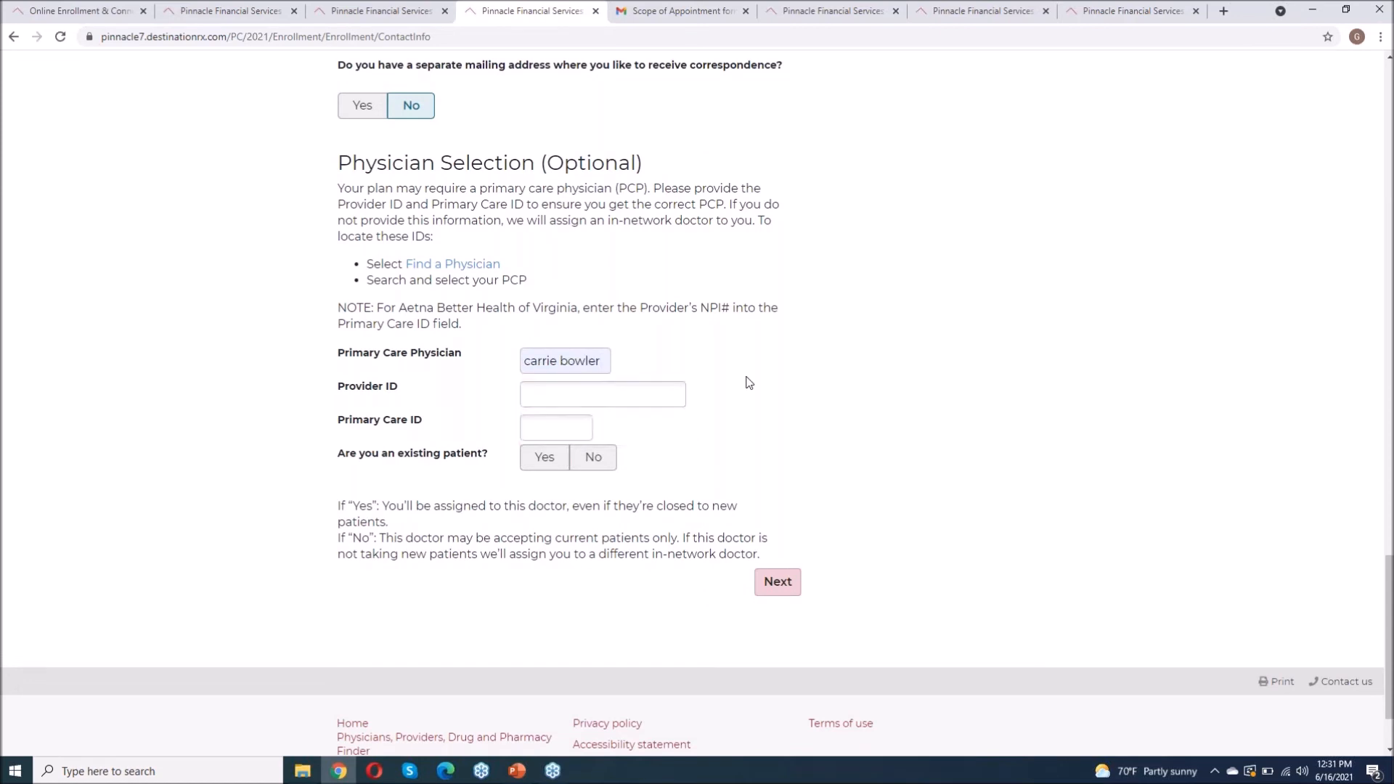
left_click(458, 265)
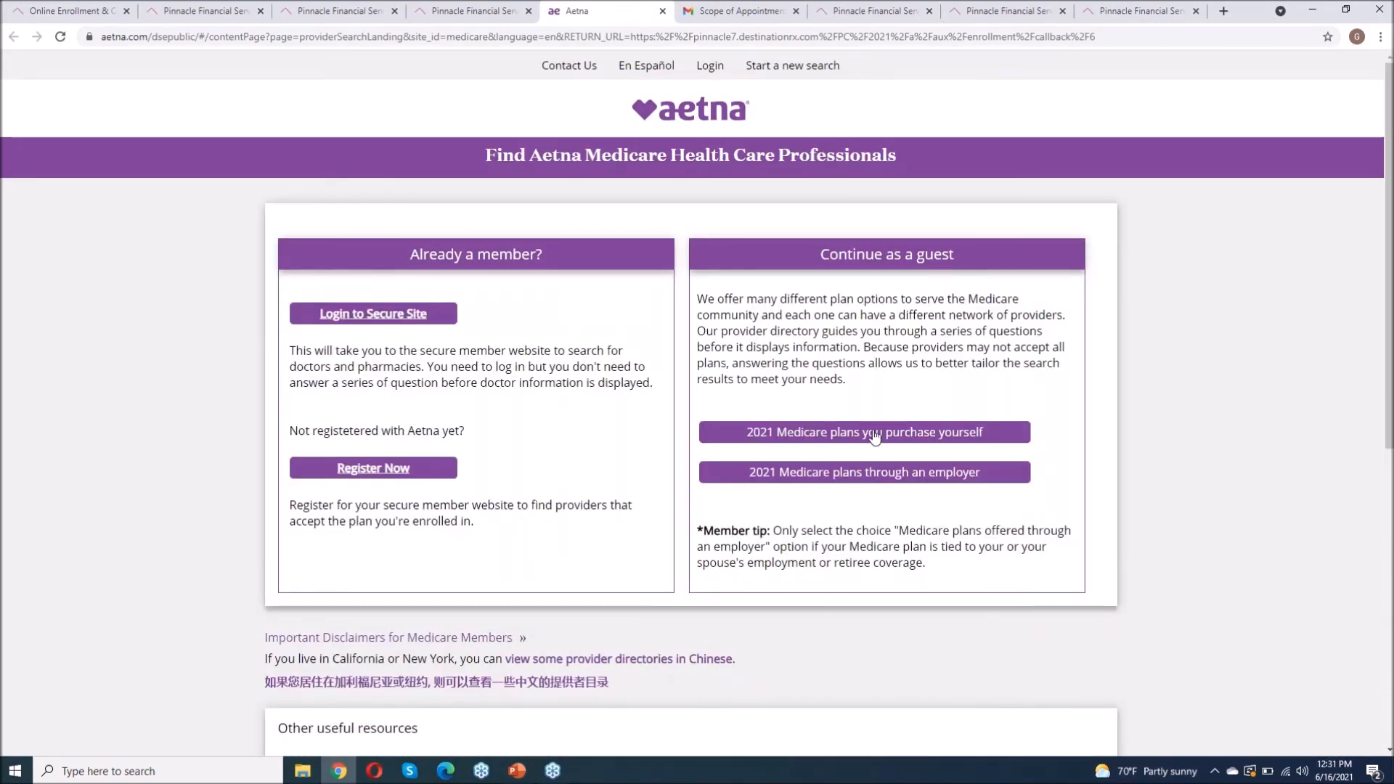
Step: Set up a guest provider search near 11235 within 100 miles for Aetna Medicare Value Plan (HMO) medical providers
left_click(875, 434)
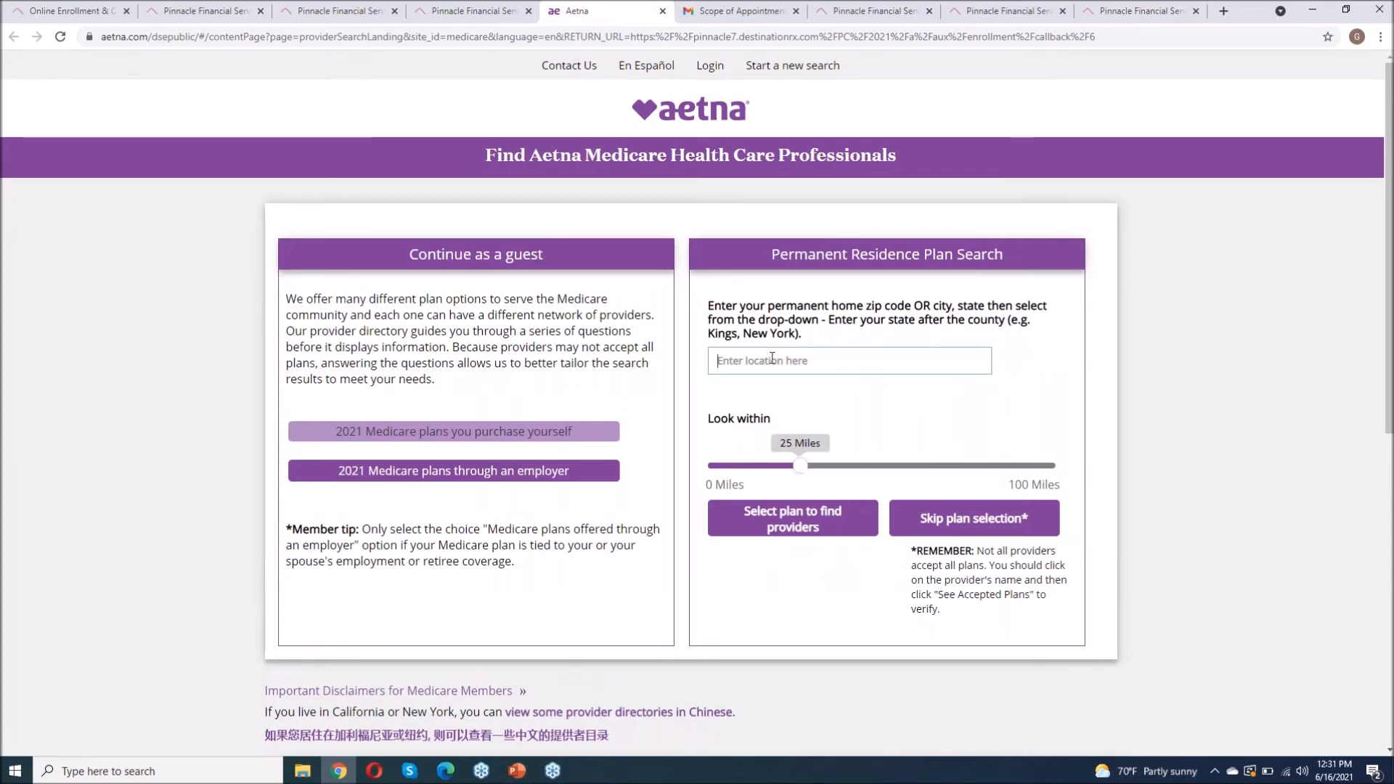
type("11235")
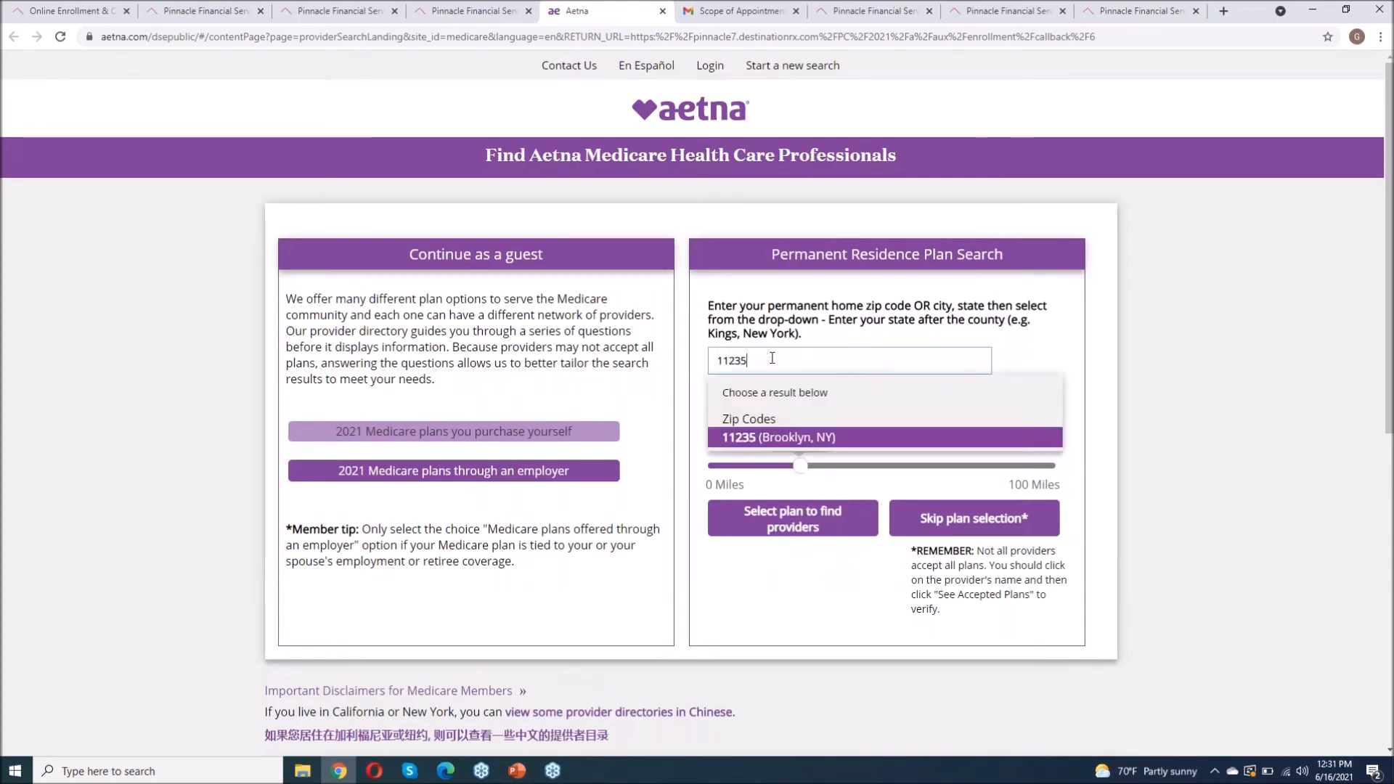
left_click(777, 434)
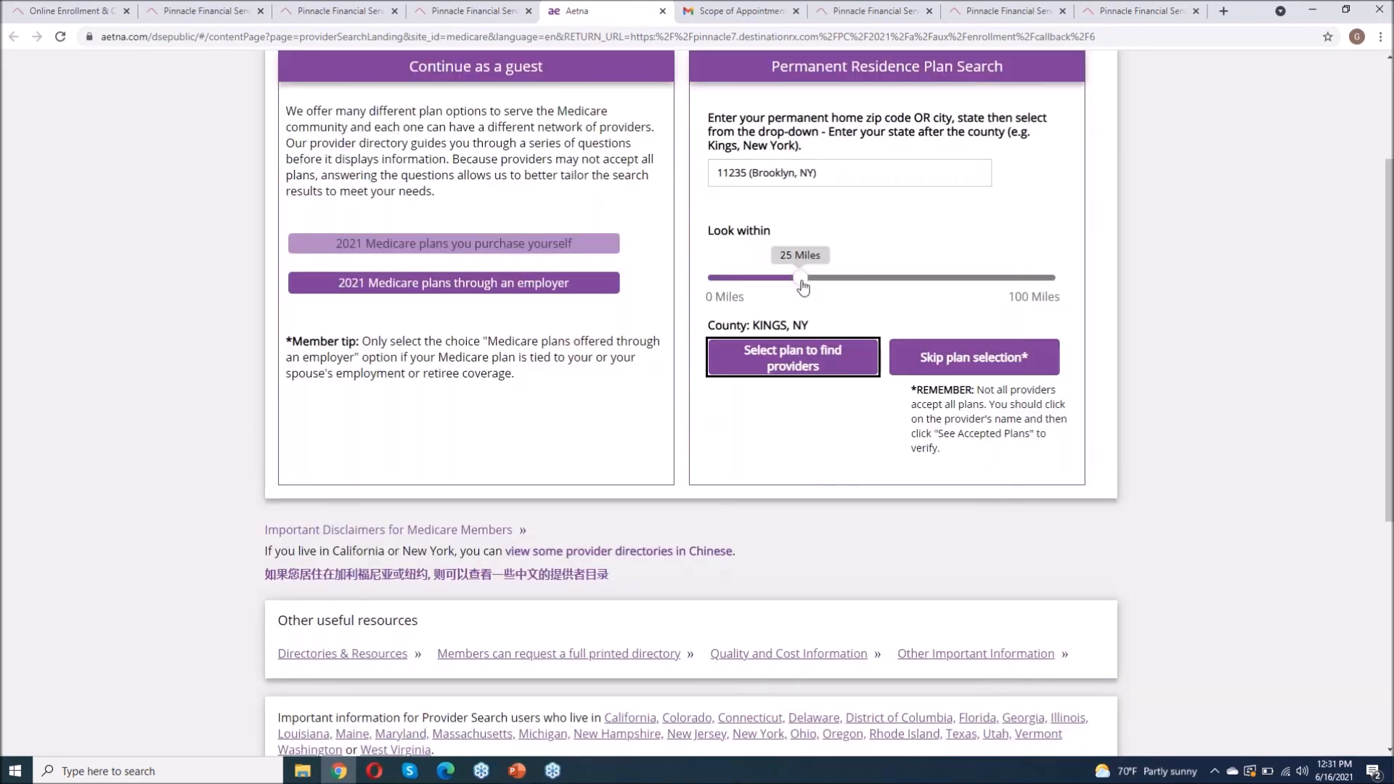
left_click_drag(803, 287, 1053, 279)
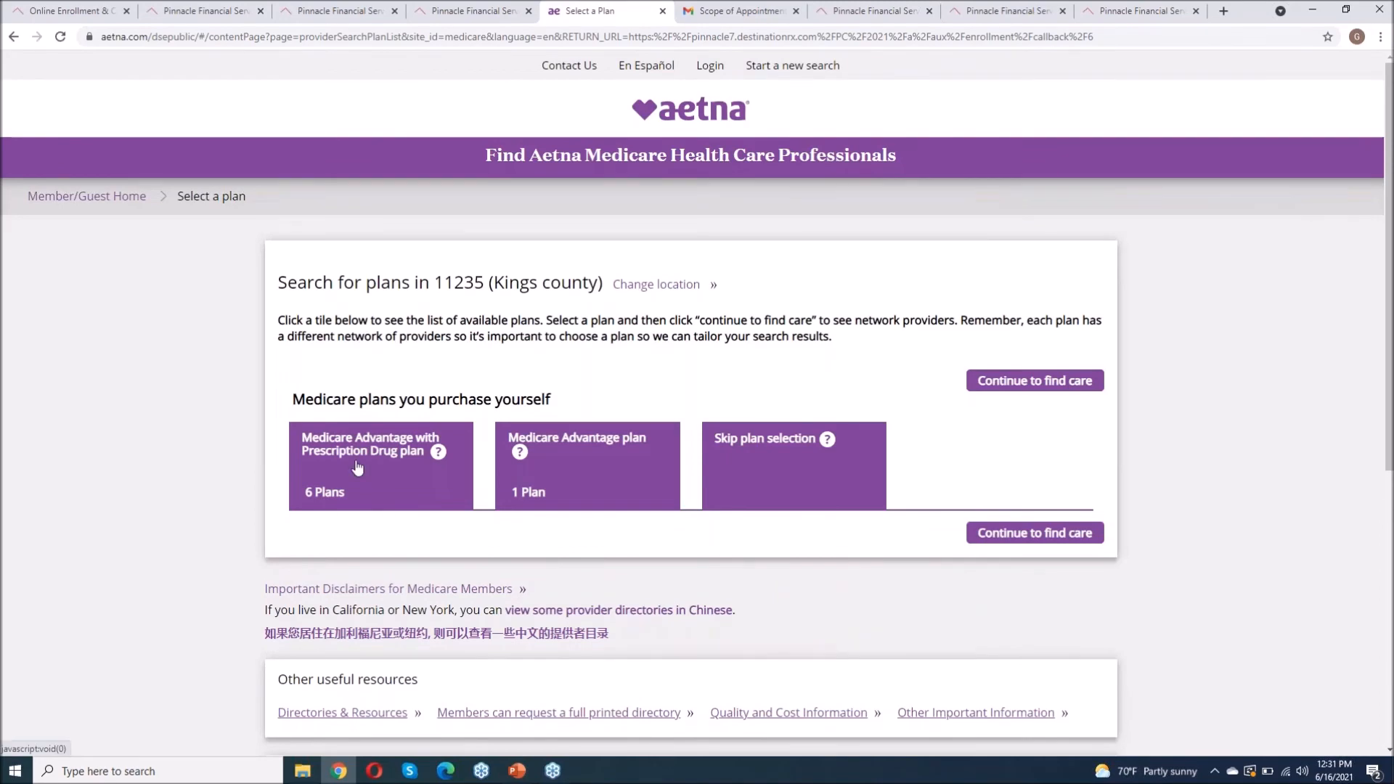
left_click(357, 468)
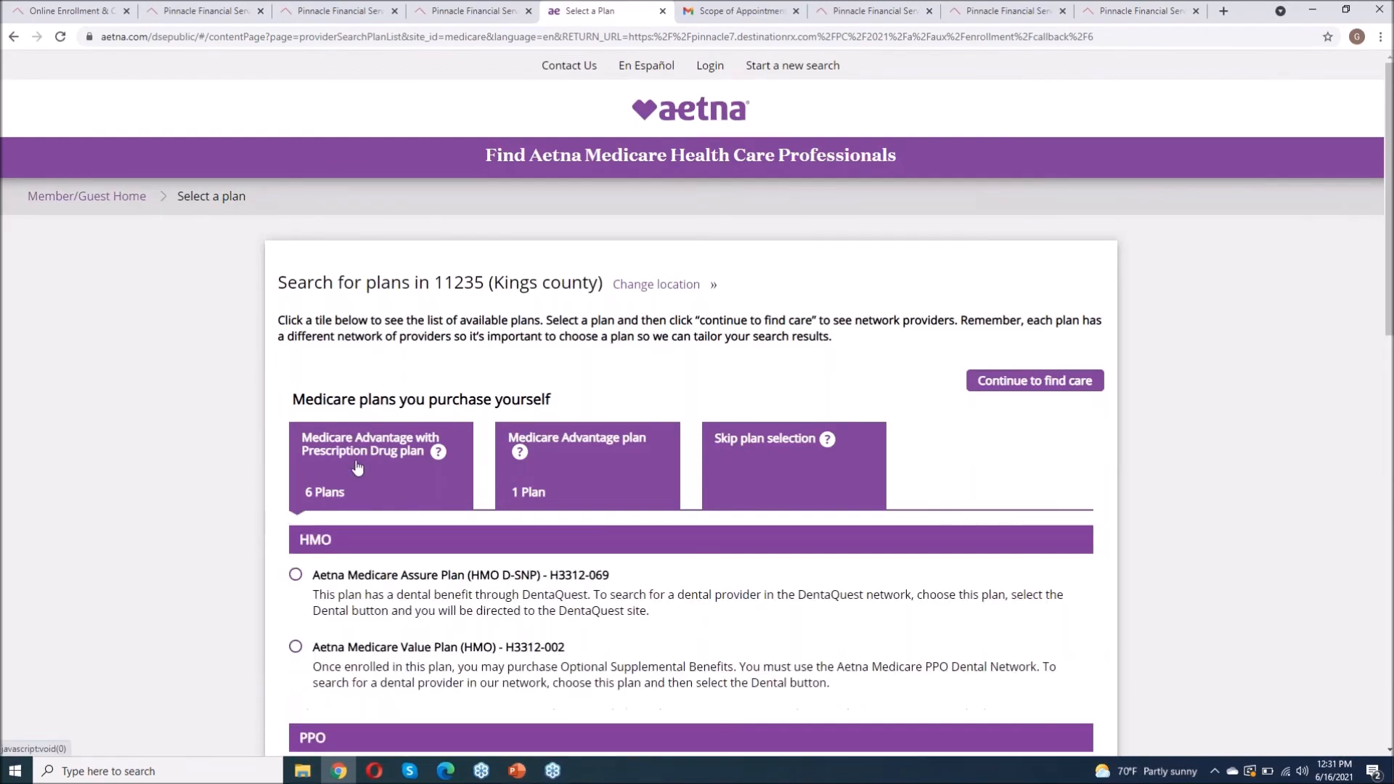
scroll(312, 629, "down", 1)
scroll(327, 588, "down", 2)
left_click(296, 492)
left_click(331, 554)
scroll(673, 578, "down", 7)
left_click(1025, 449)
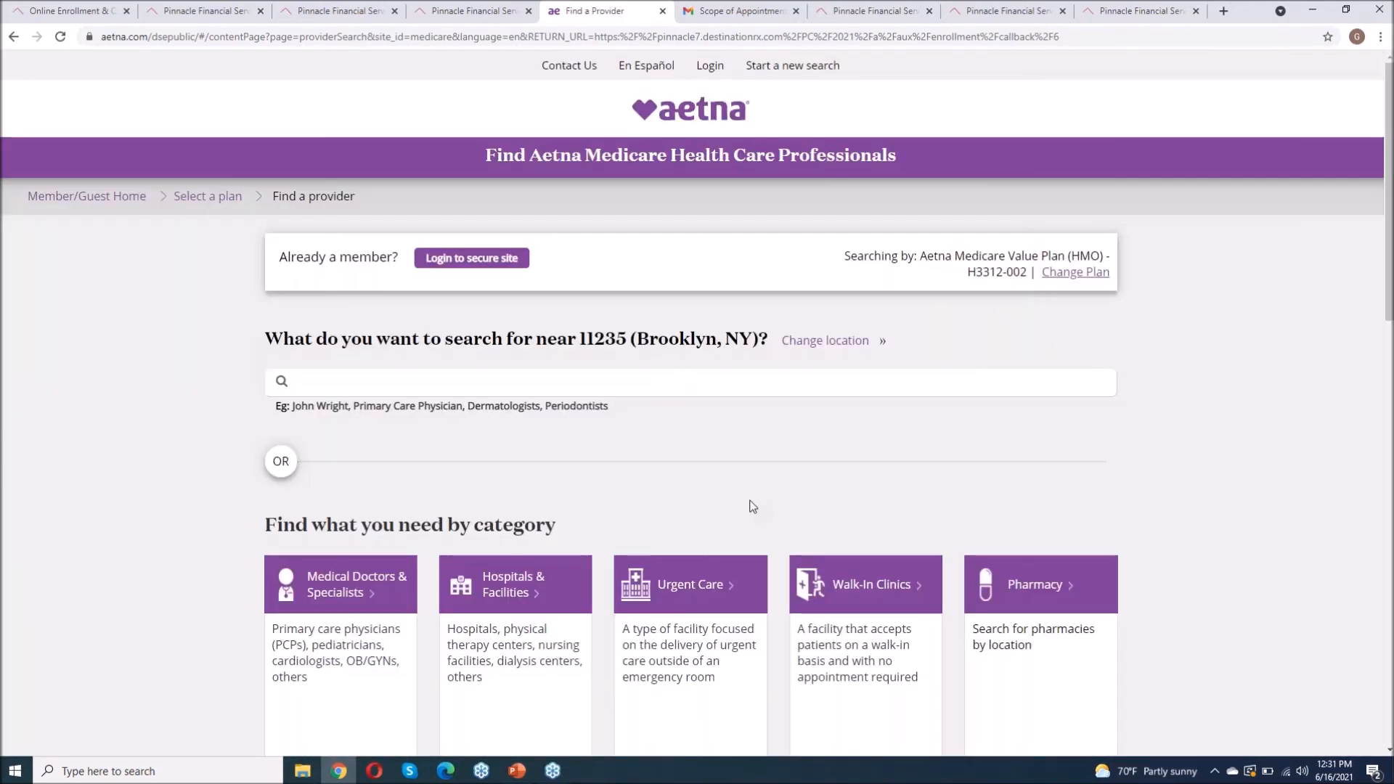
Step: Search for the family doctor by name and open their in-network Brooklyn result
scroll(753, 506, "down", 1)
left_click(378, 342)
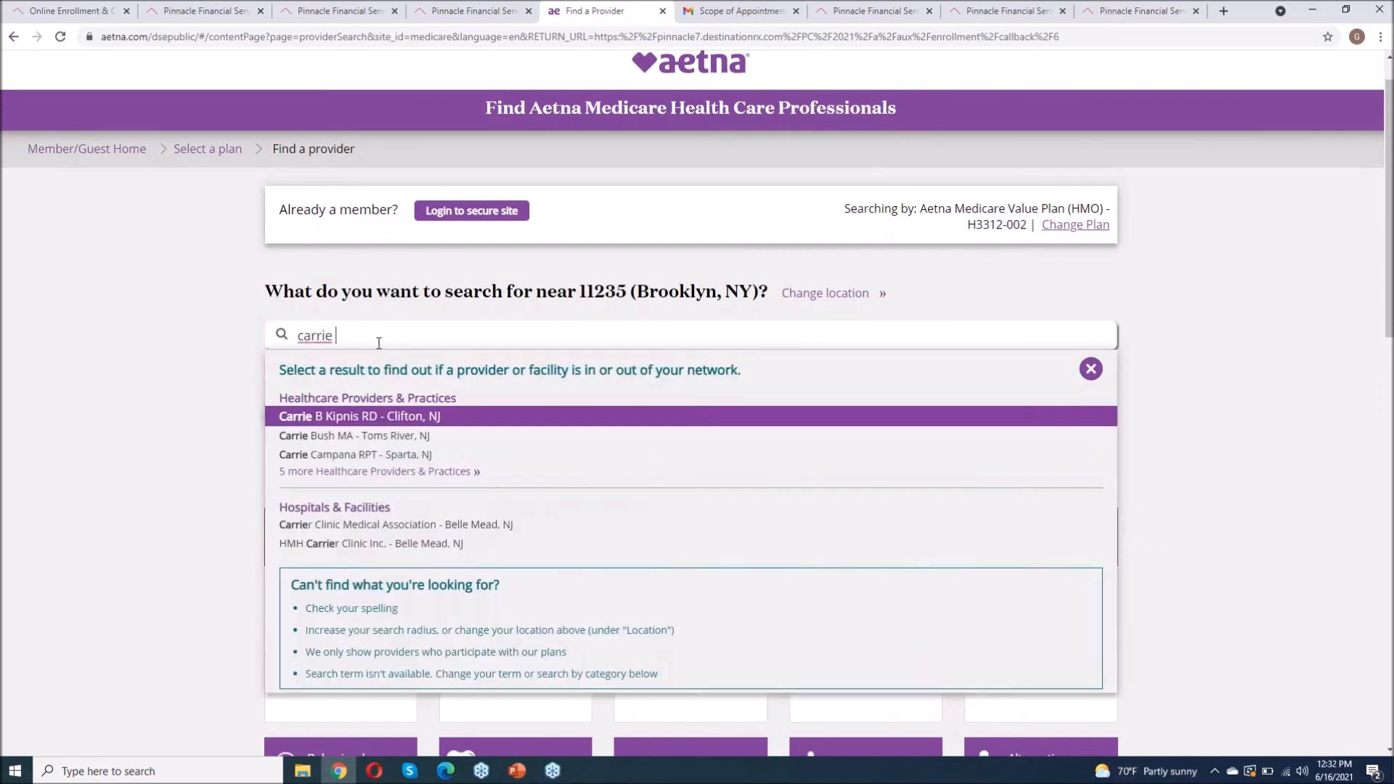
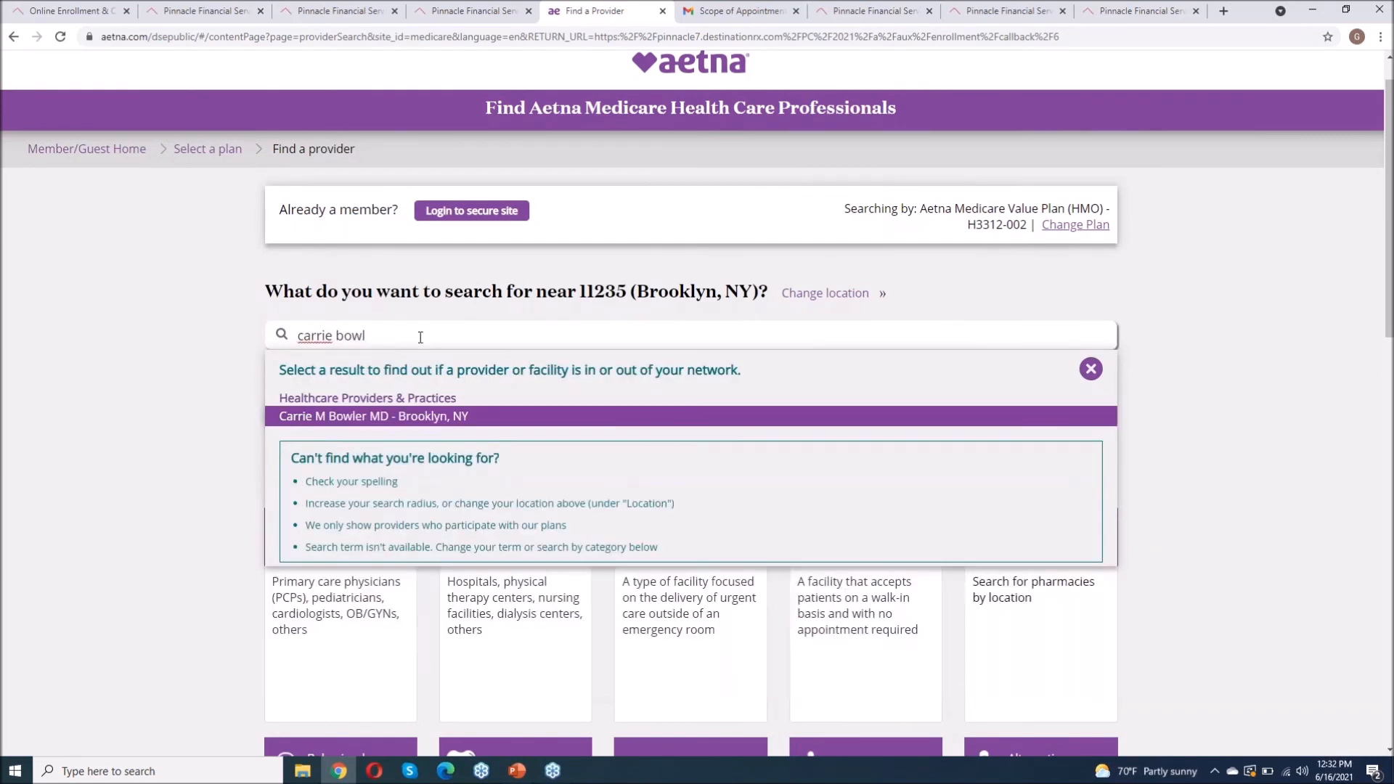
left_click(376, 418)
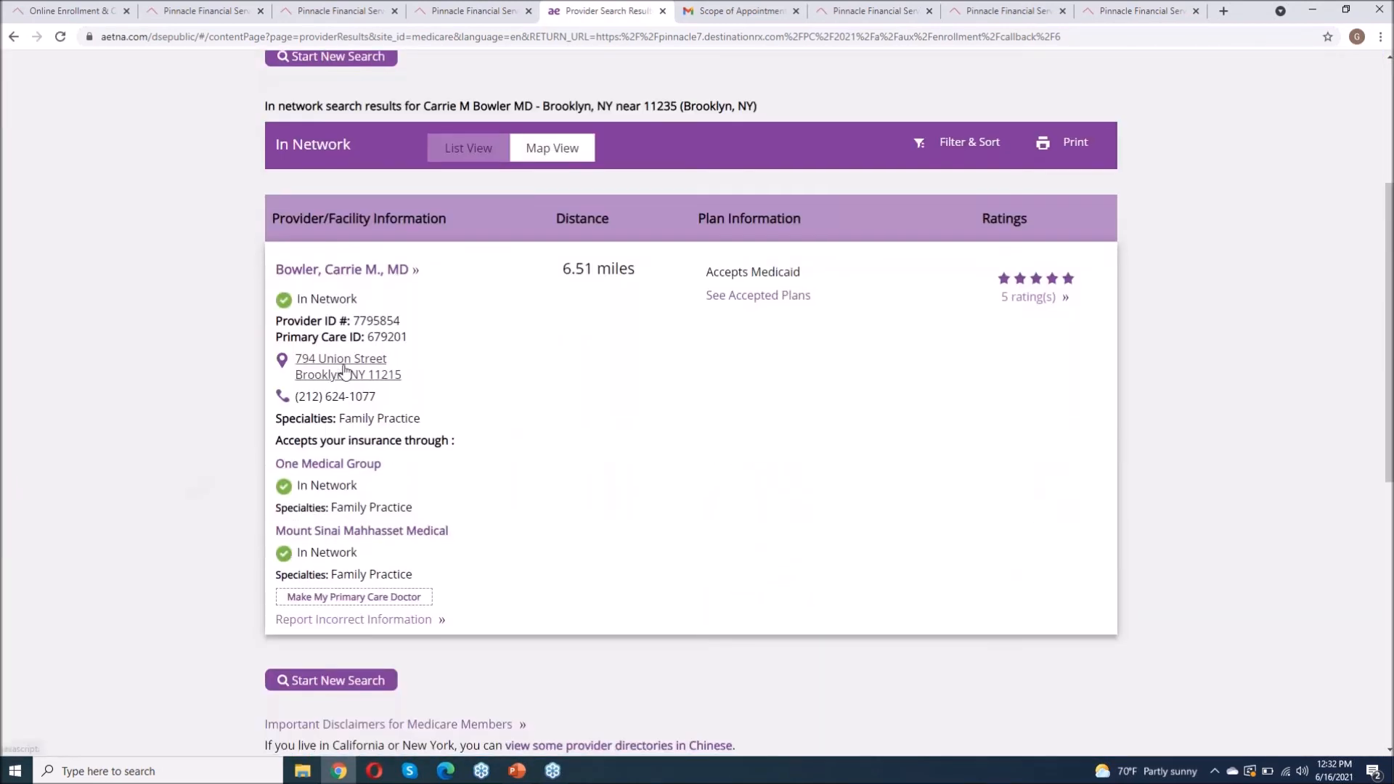
left_click_drag(400, 320, 352, 320)
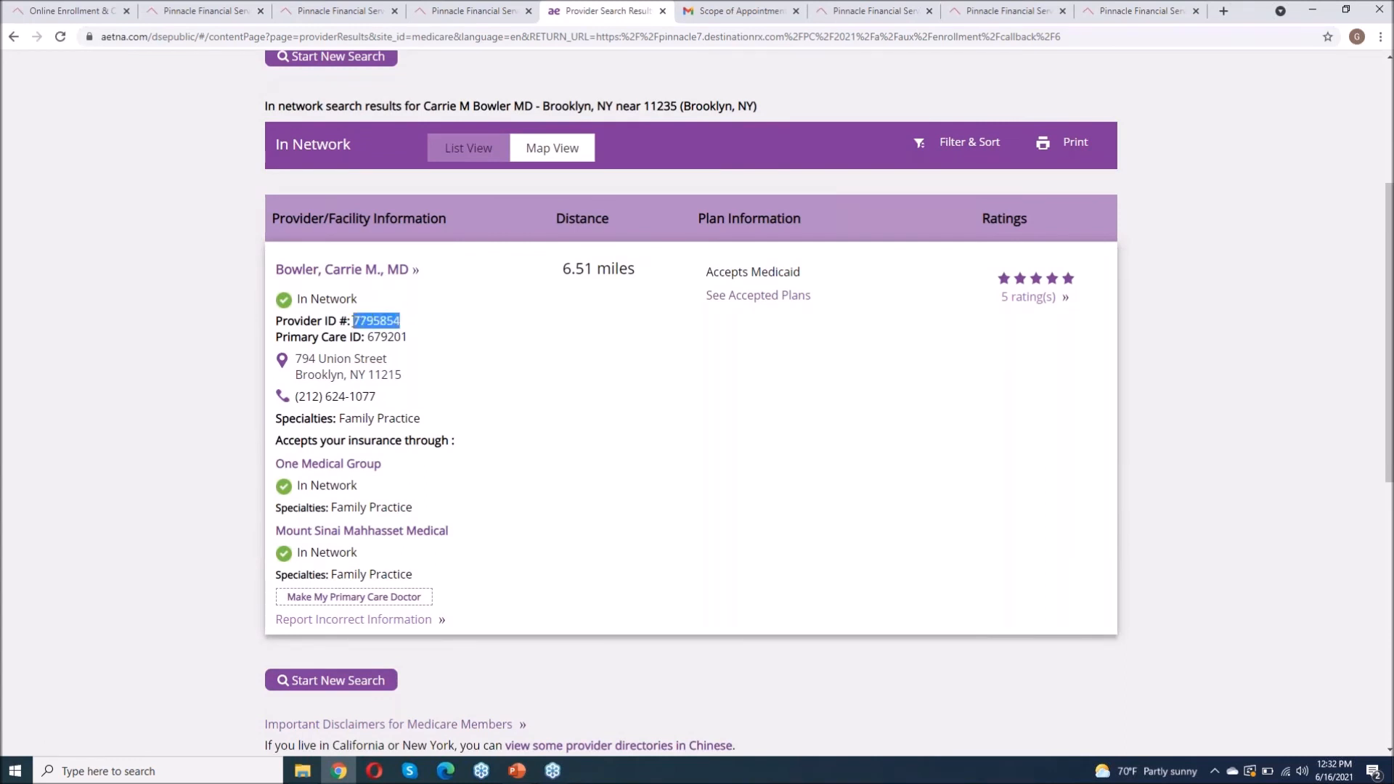
right_click(364, 318)
left_click(394, 326)
left_click(507, 13)
left_click(536, 394)
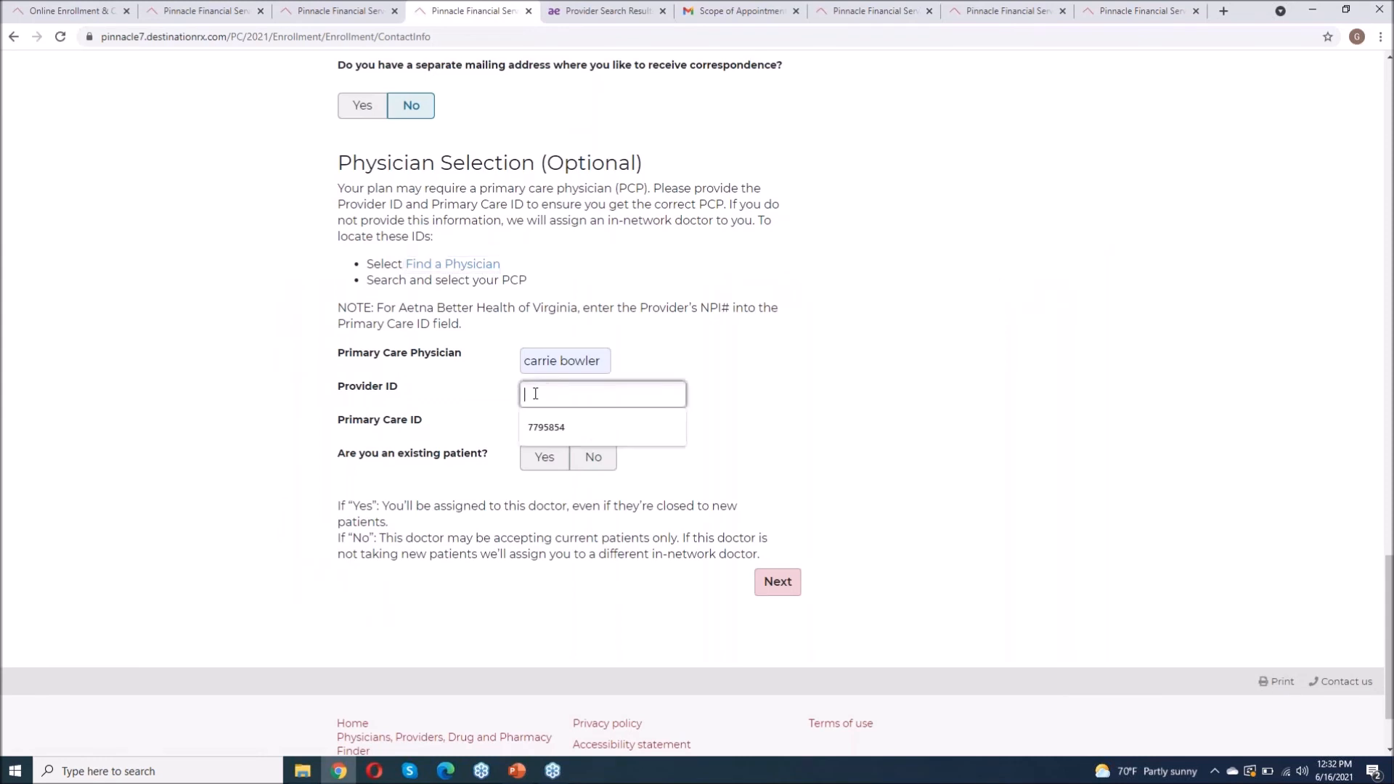
right_click(535, 394)
left_click(553, 507)
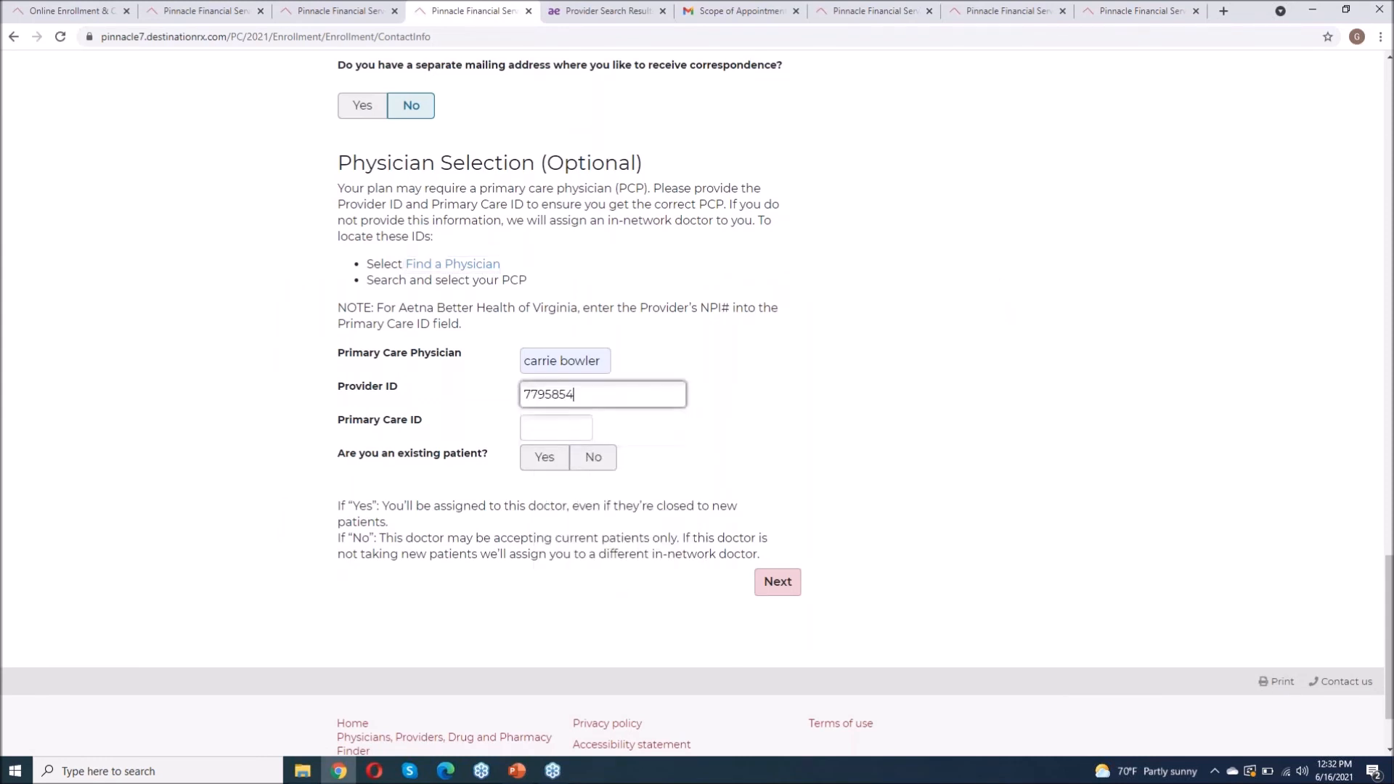
Step: Copy Primary Care ID 679201 into the form and answer Yes to existing patient
left_click(617, 10)
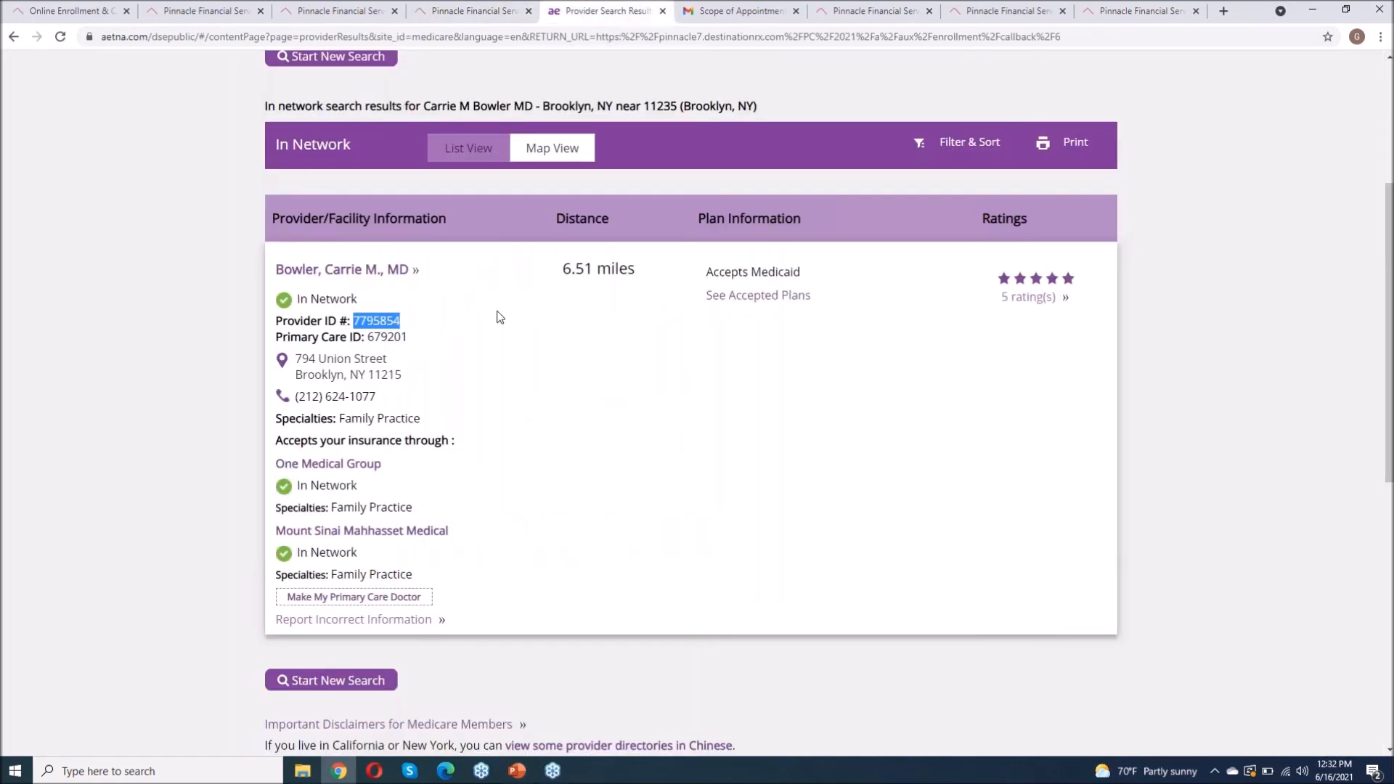
left_click_drag(412, 337, 370, 342)
right_click(377, 336)
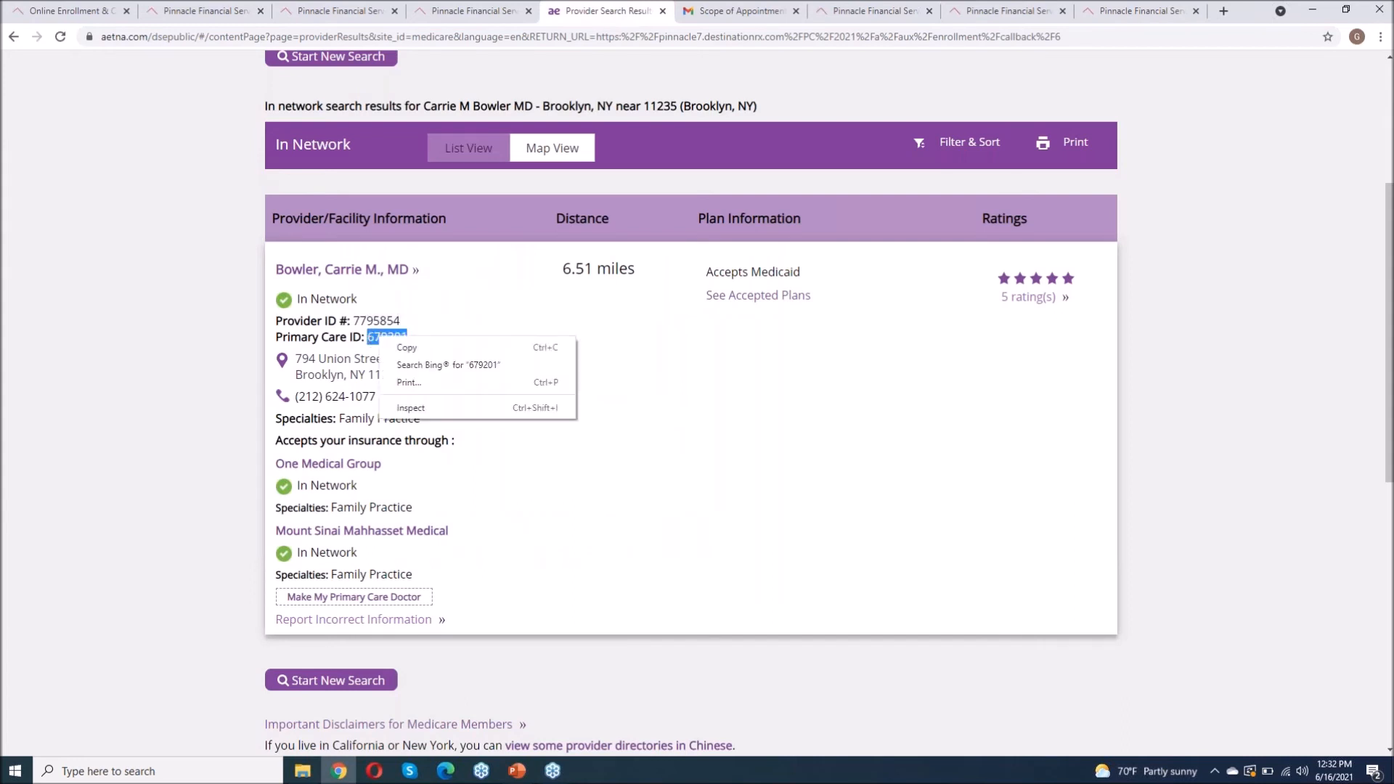
left_click(416, 352)
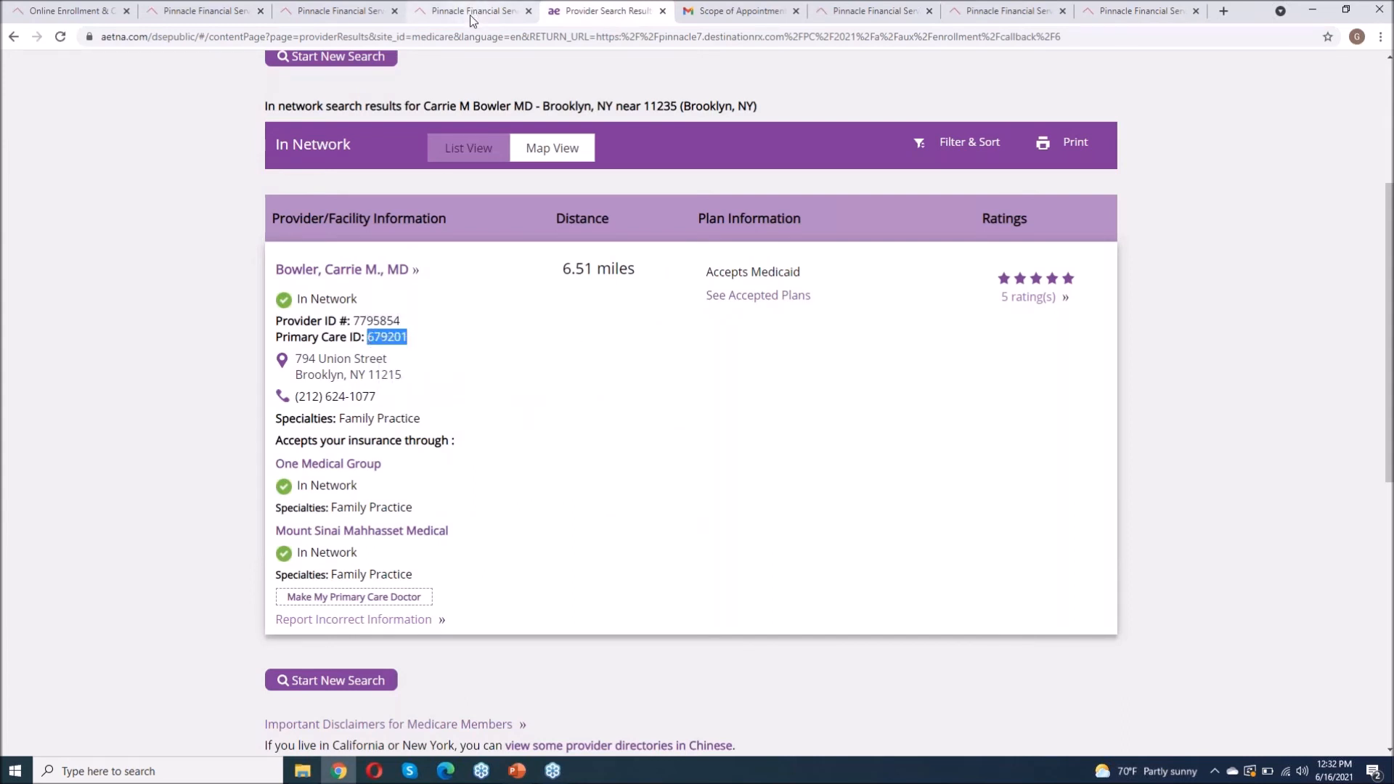
left_click(469, 13)
left_click(542, 429)
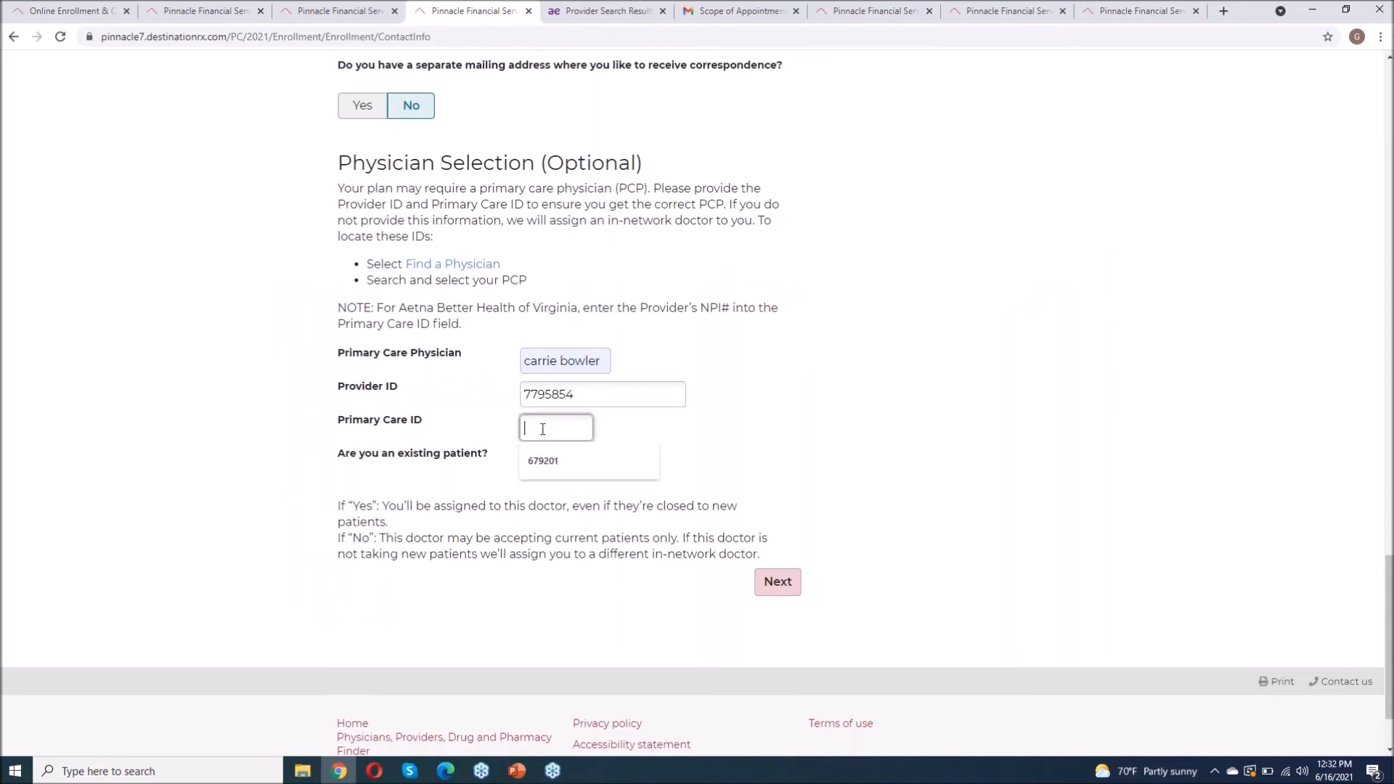
right_click(544, 429)
left_click(578, 545)
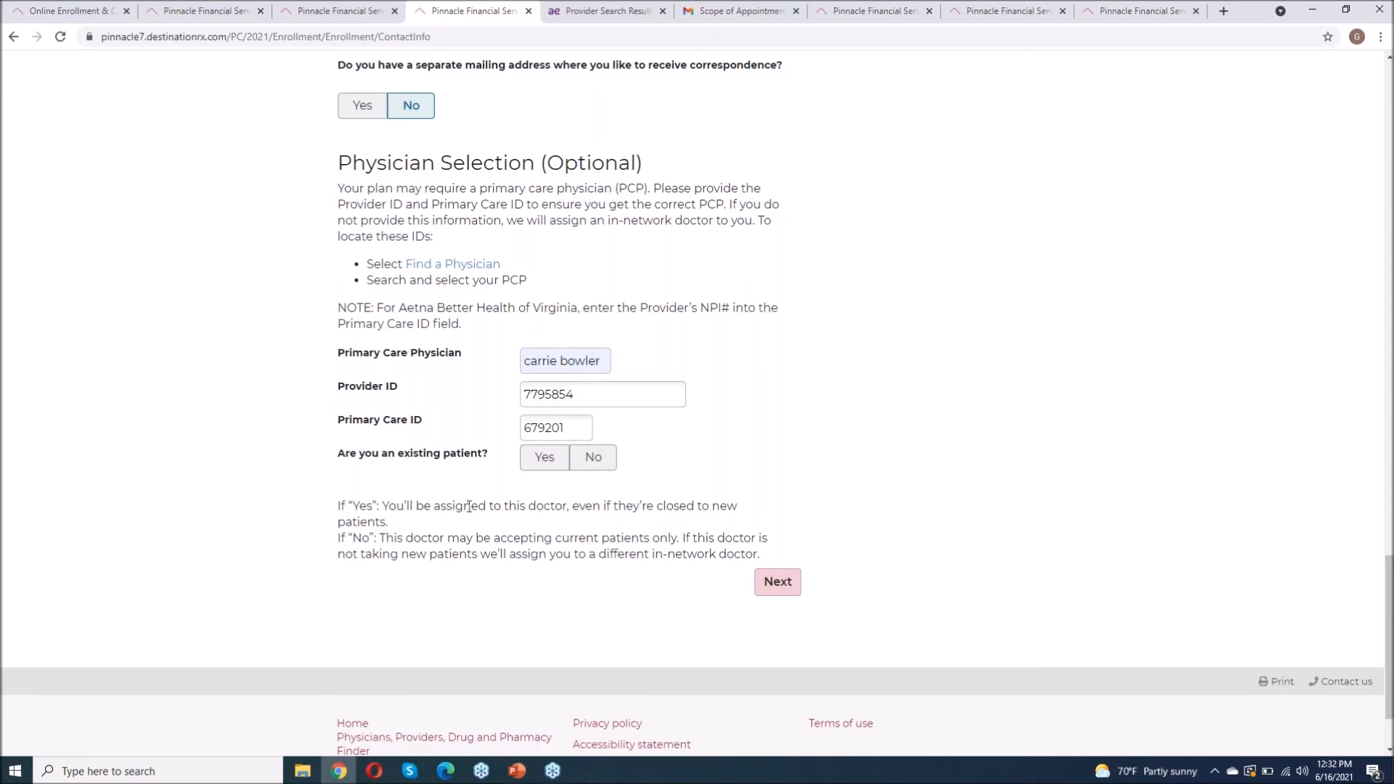
left_click(533, 463)
Step: Set the applicant's gender to Female and submit the contact information page
left_click(777, 585)
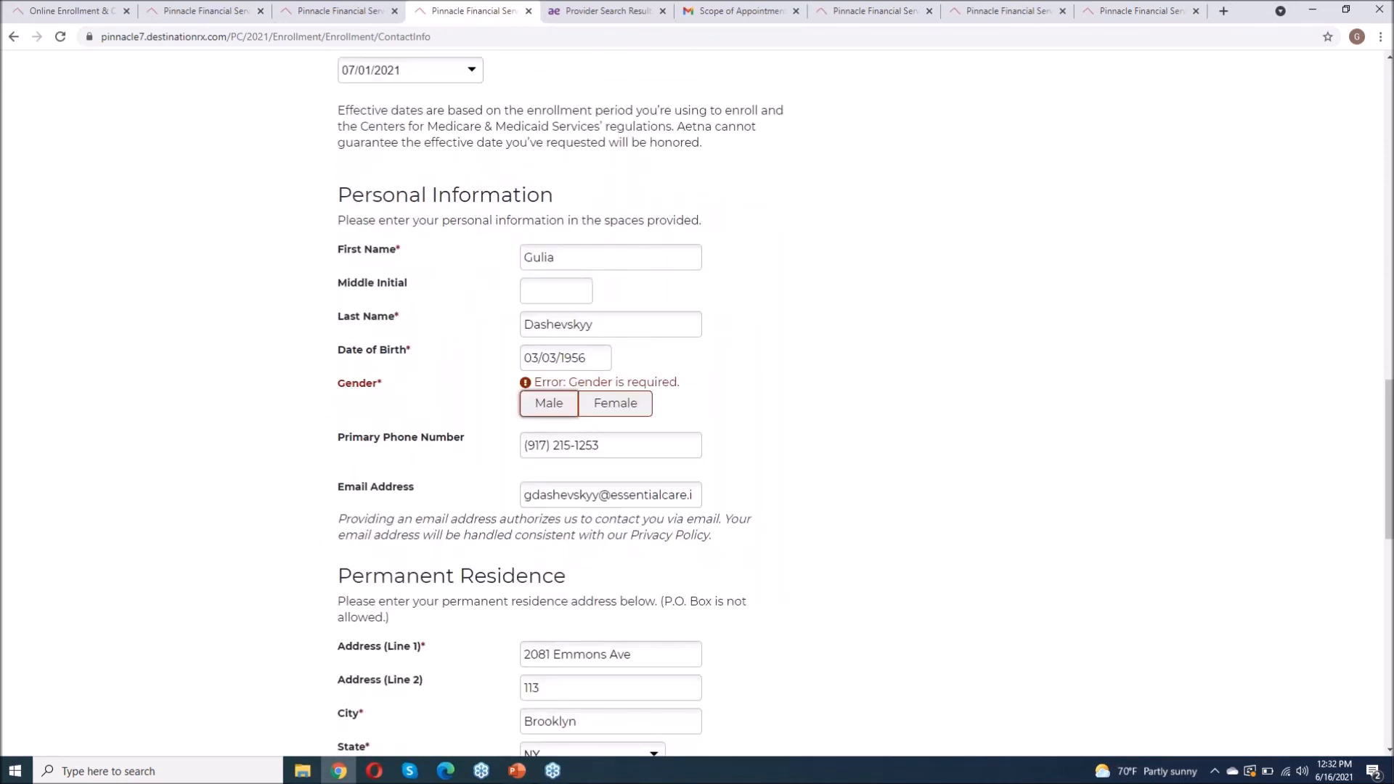
left_click(620, 405)
scroll(864, 574, "down", 6)
scroll(864, 575, "down", 6)
left_click(778, 477)
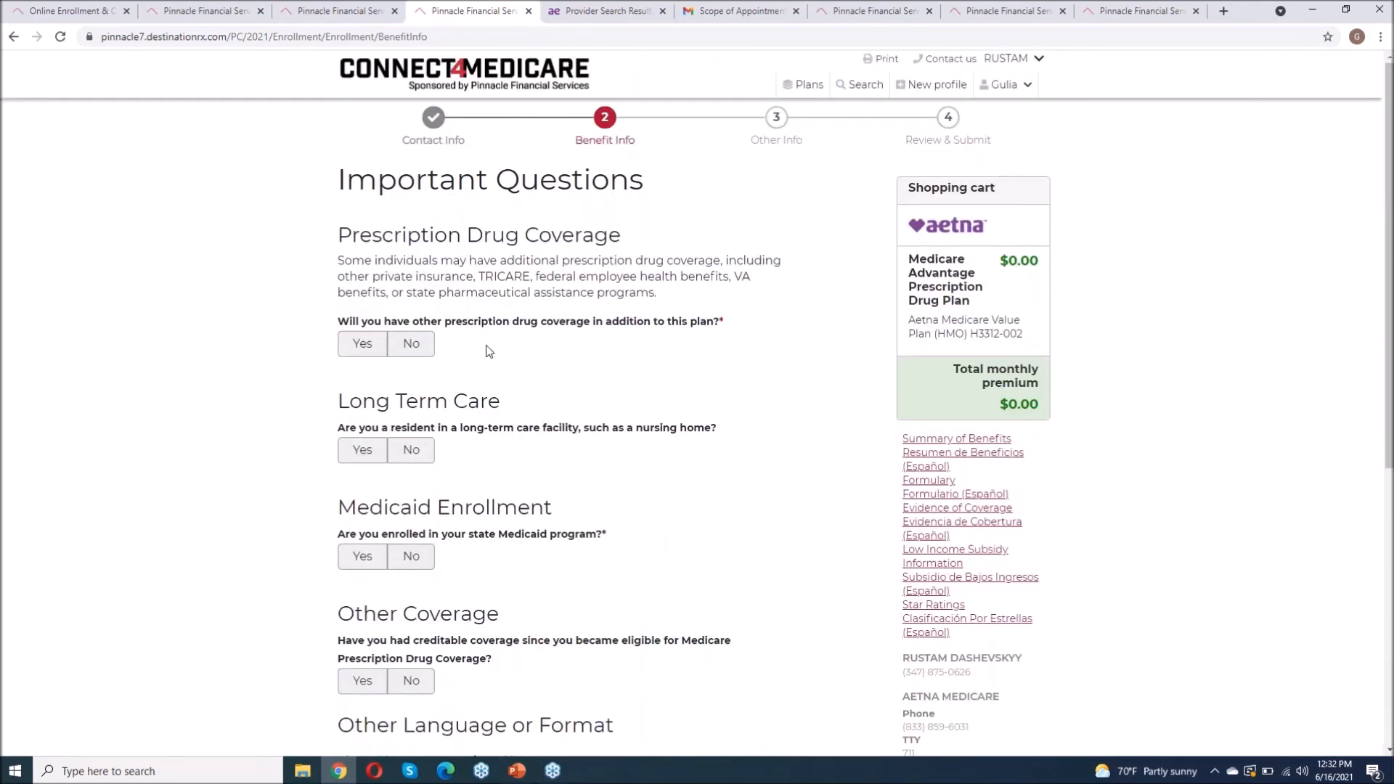
Step: Answer No to drug coverage, long-term care, Medicaid and creditable coverage, choose English, and submit
left_click(410, 344)
scroll(434, 372, "down", 1)
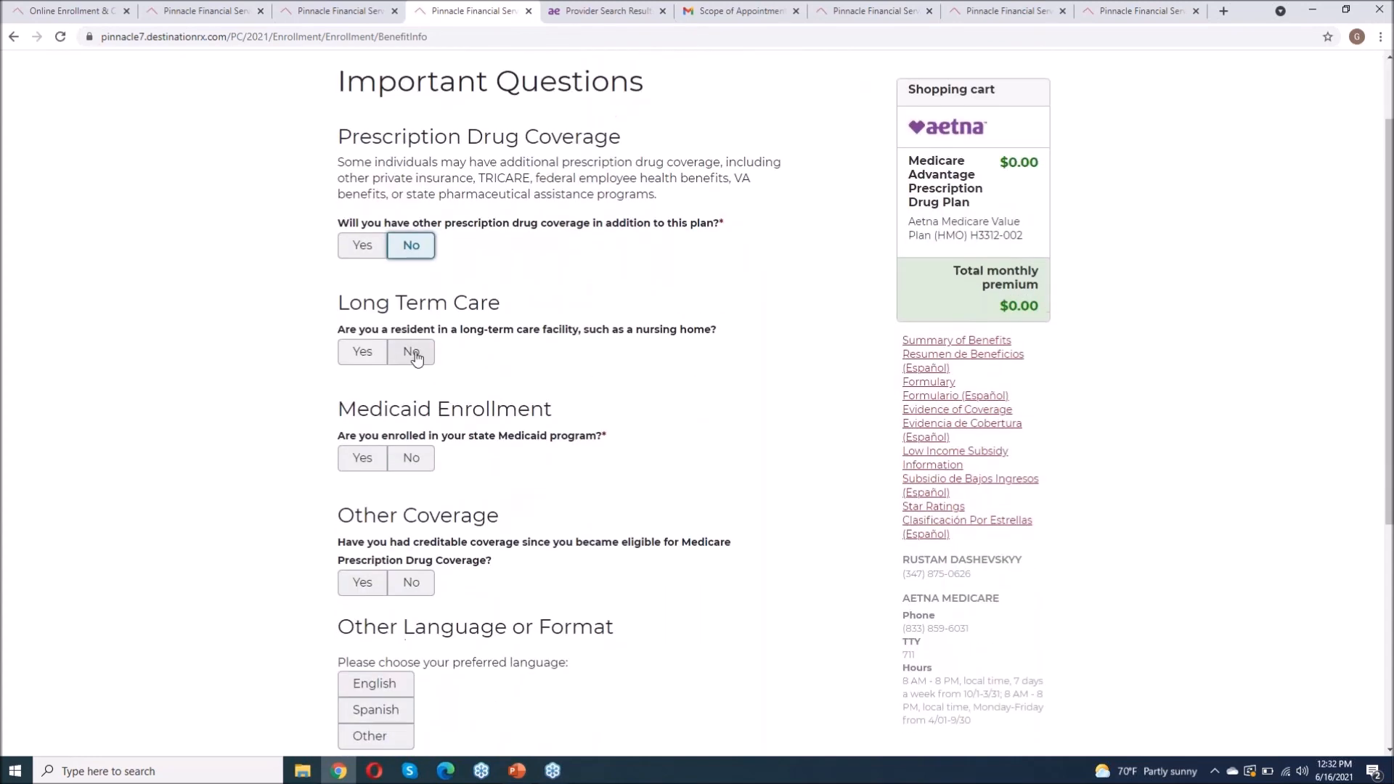
left_click(410, 351)
scroll(544, 386, "down", 1)
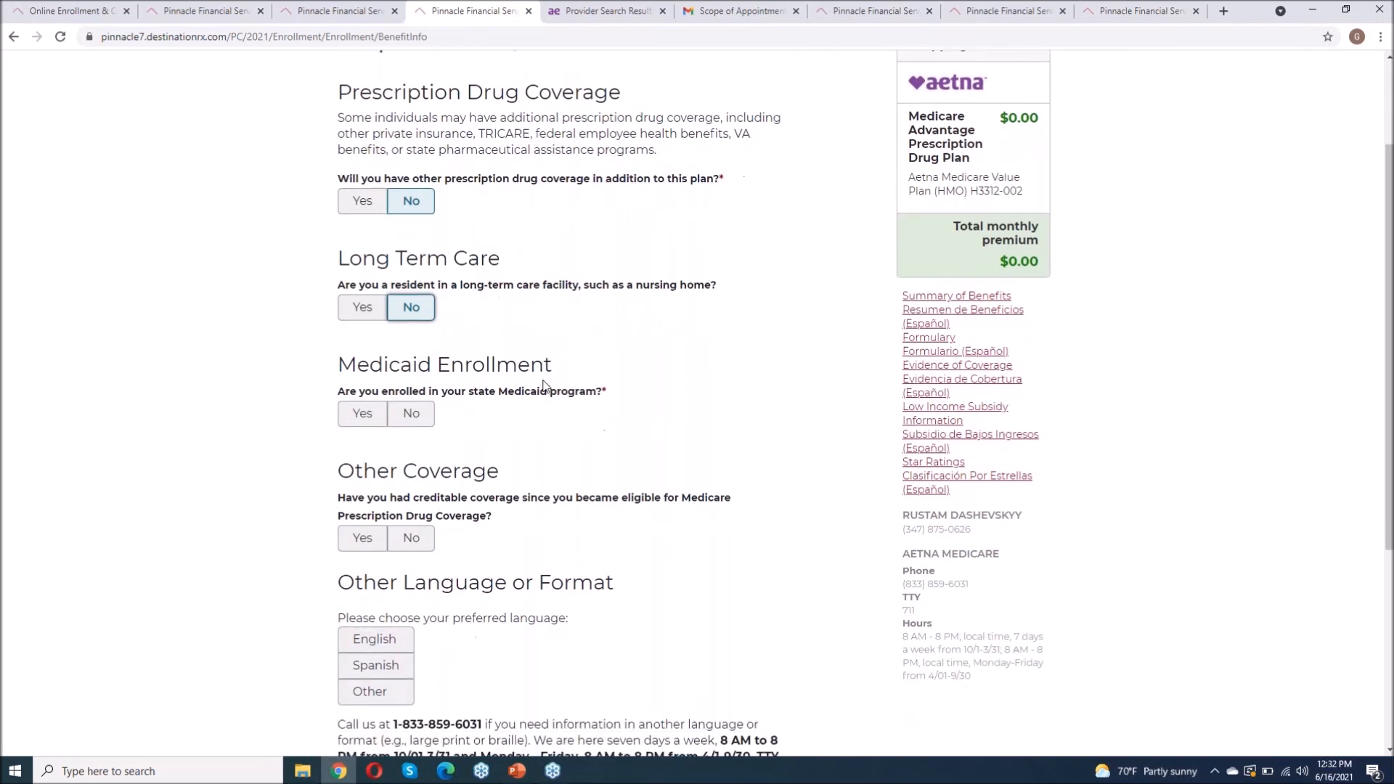
left_click(409, 399)
scroll(438, 408, "down", 1)
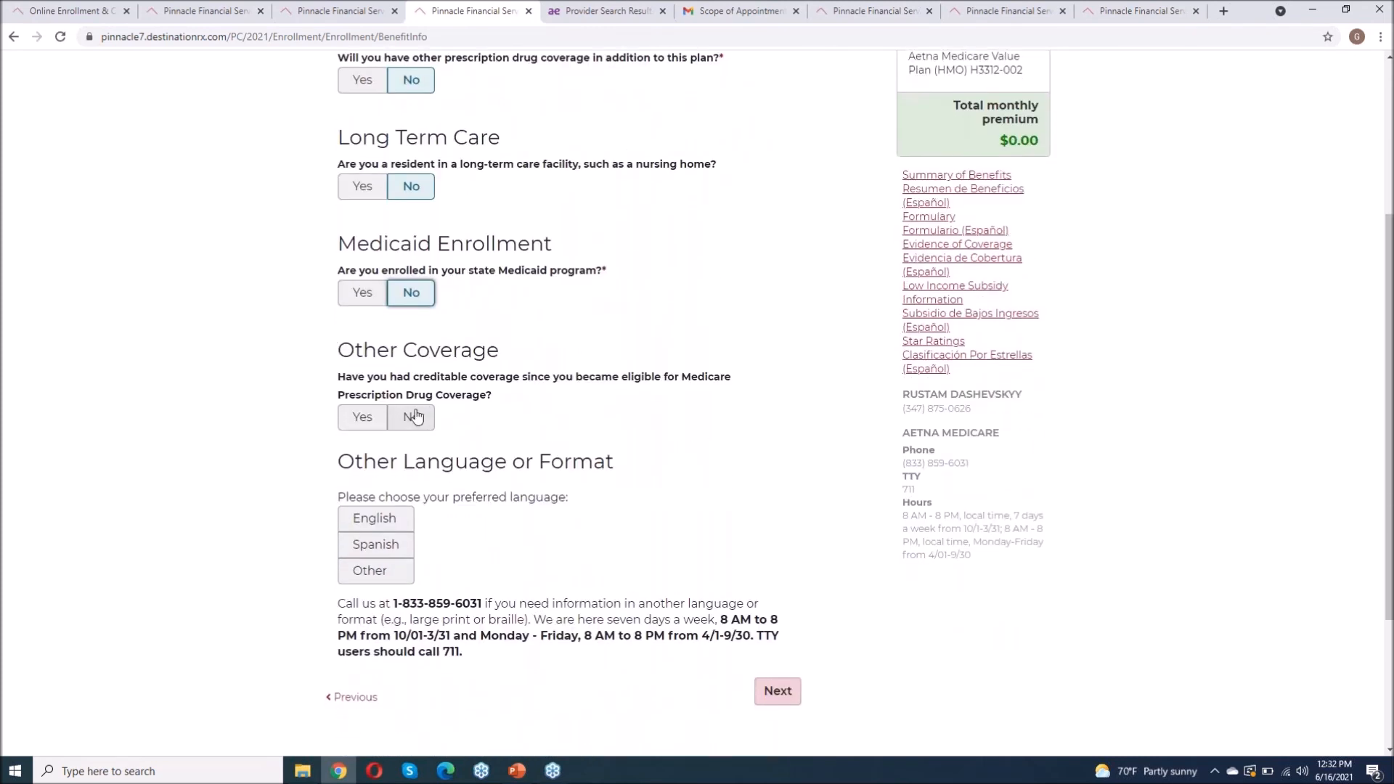
left_click(415, 417)
scroll(545, 450, "down", 1)
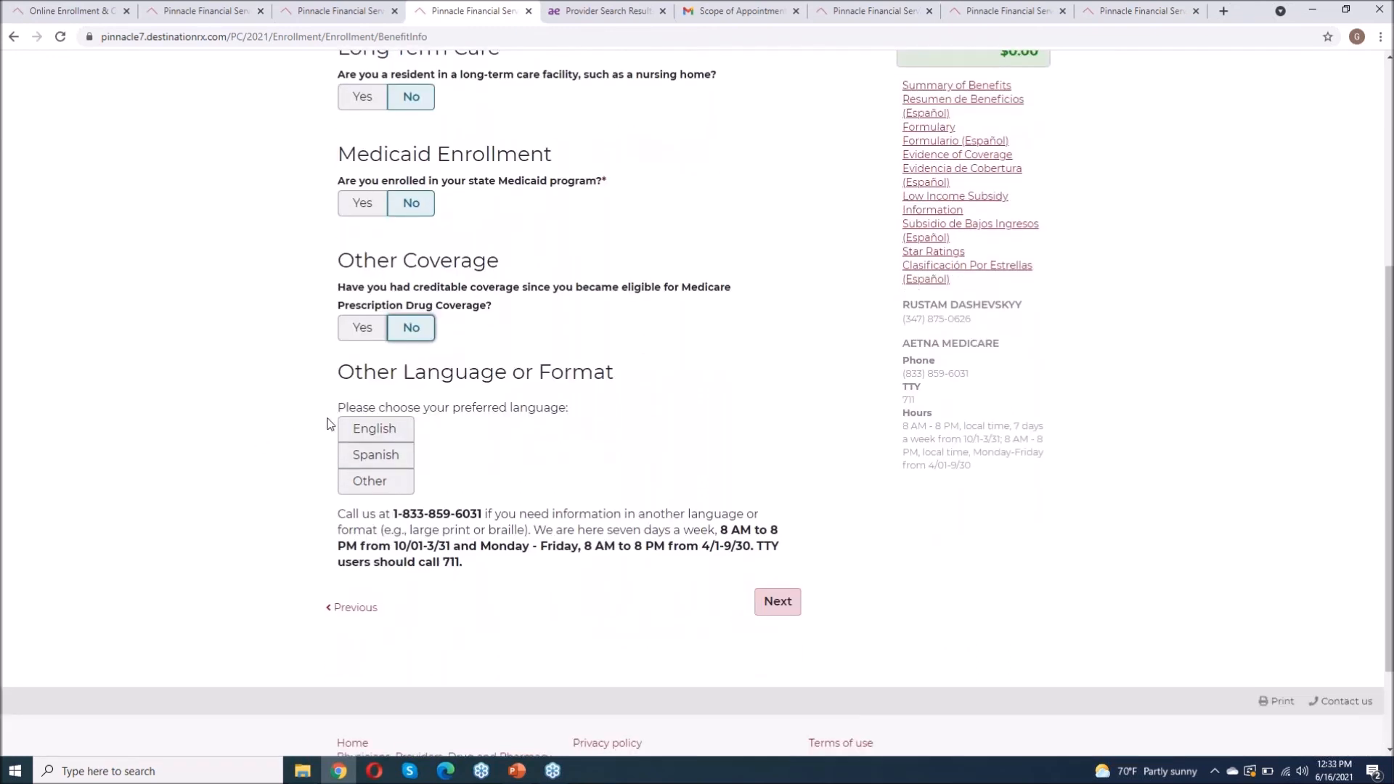
left_click(372, 429)
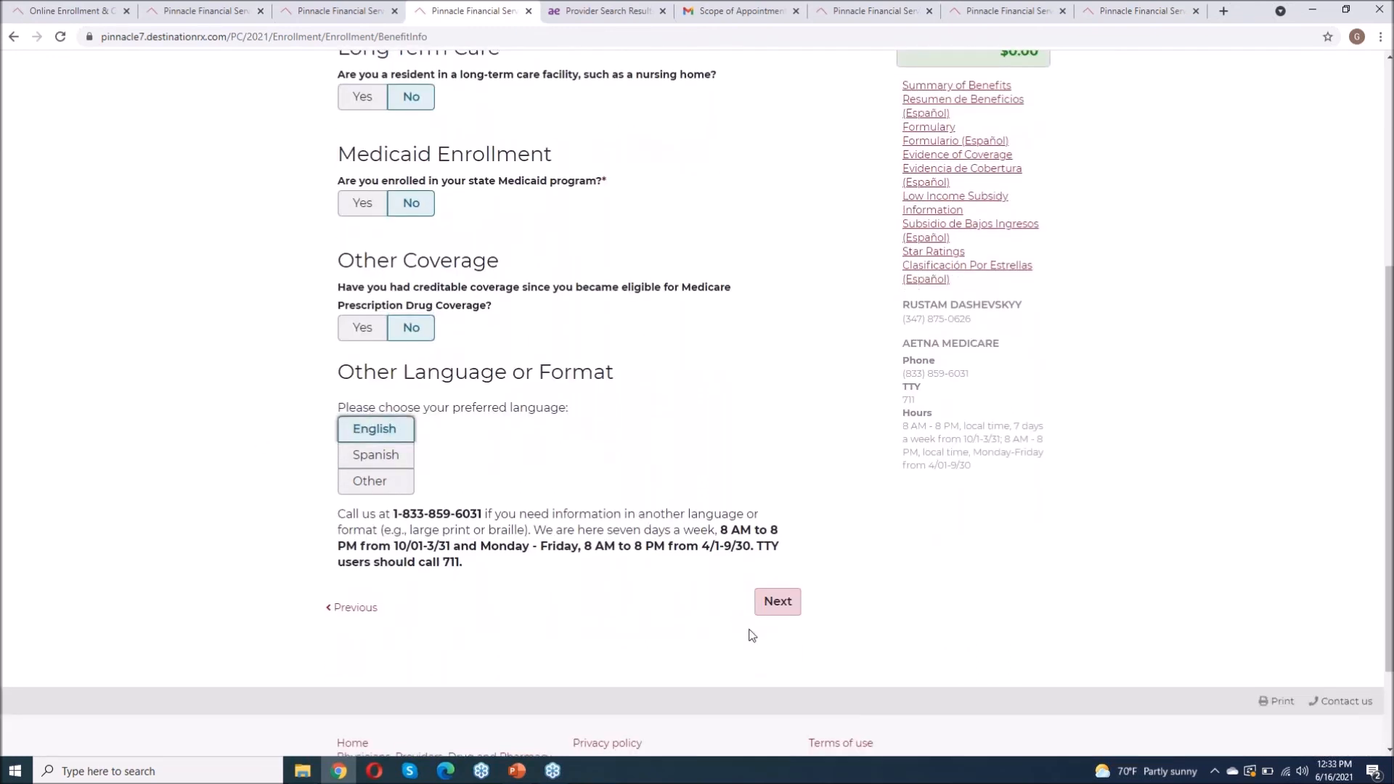
left_click(781, 601)
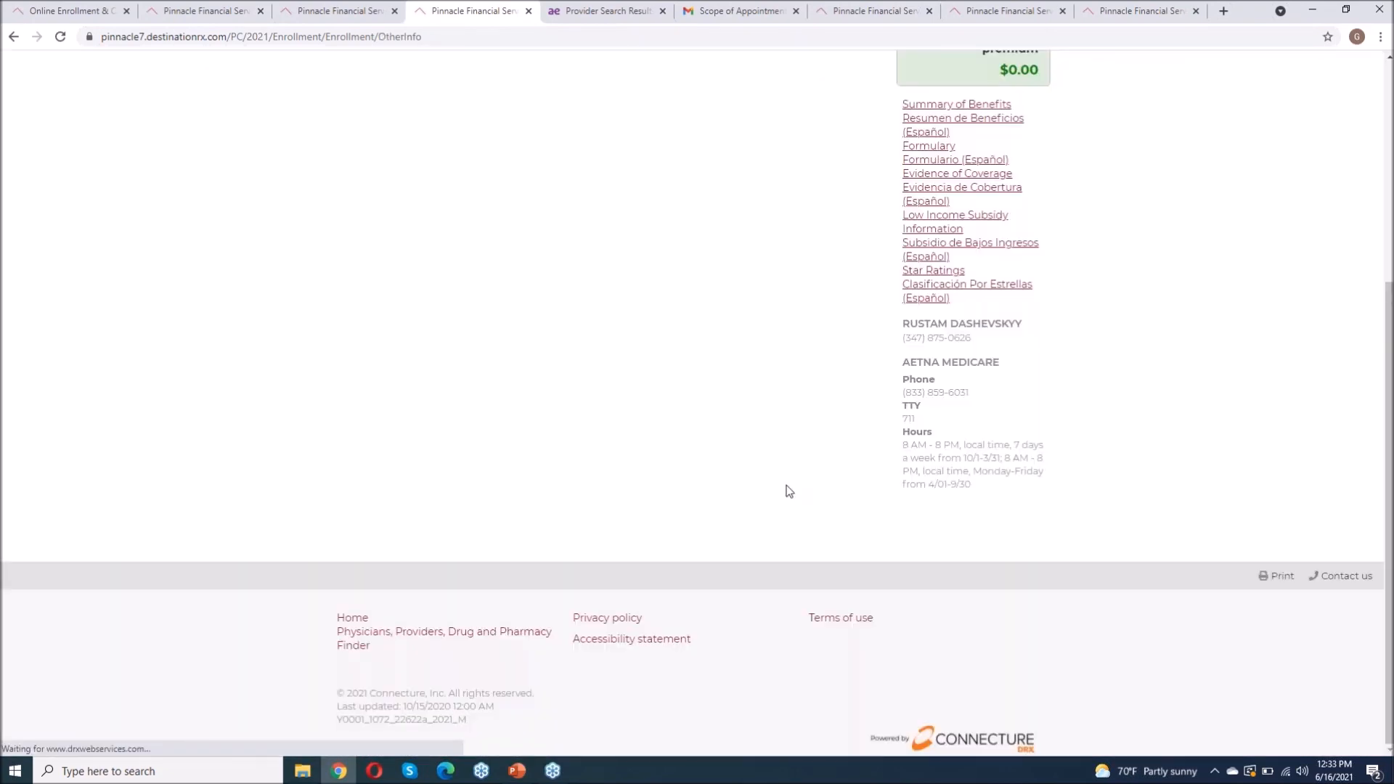
Step: Step through the Medicare Number and Part A and Part B effective date fields
scroll(789, 492, "down", 5)
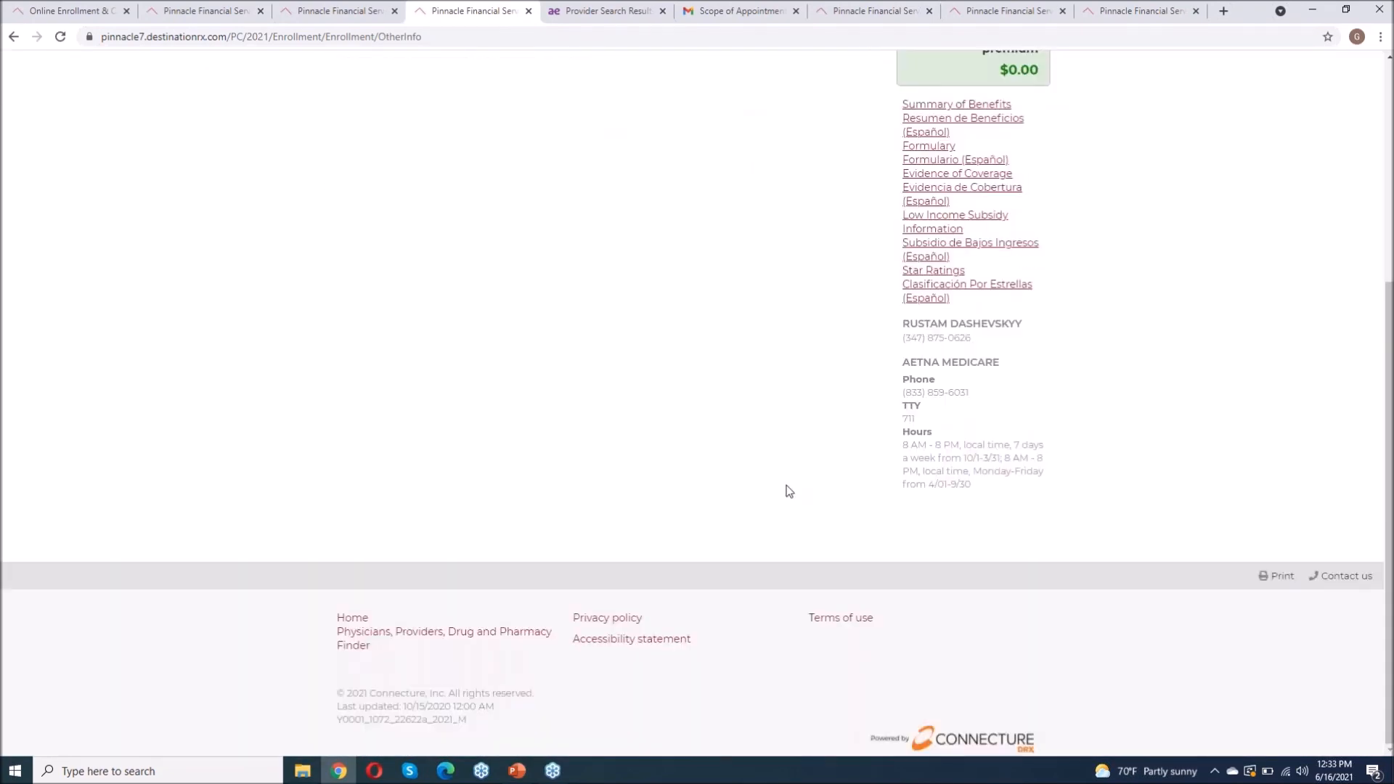
scroll(585, 486, "up", 4)
left_click(571, 457)
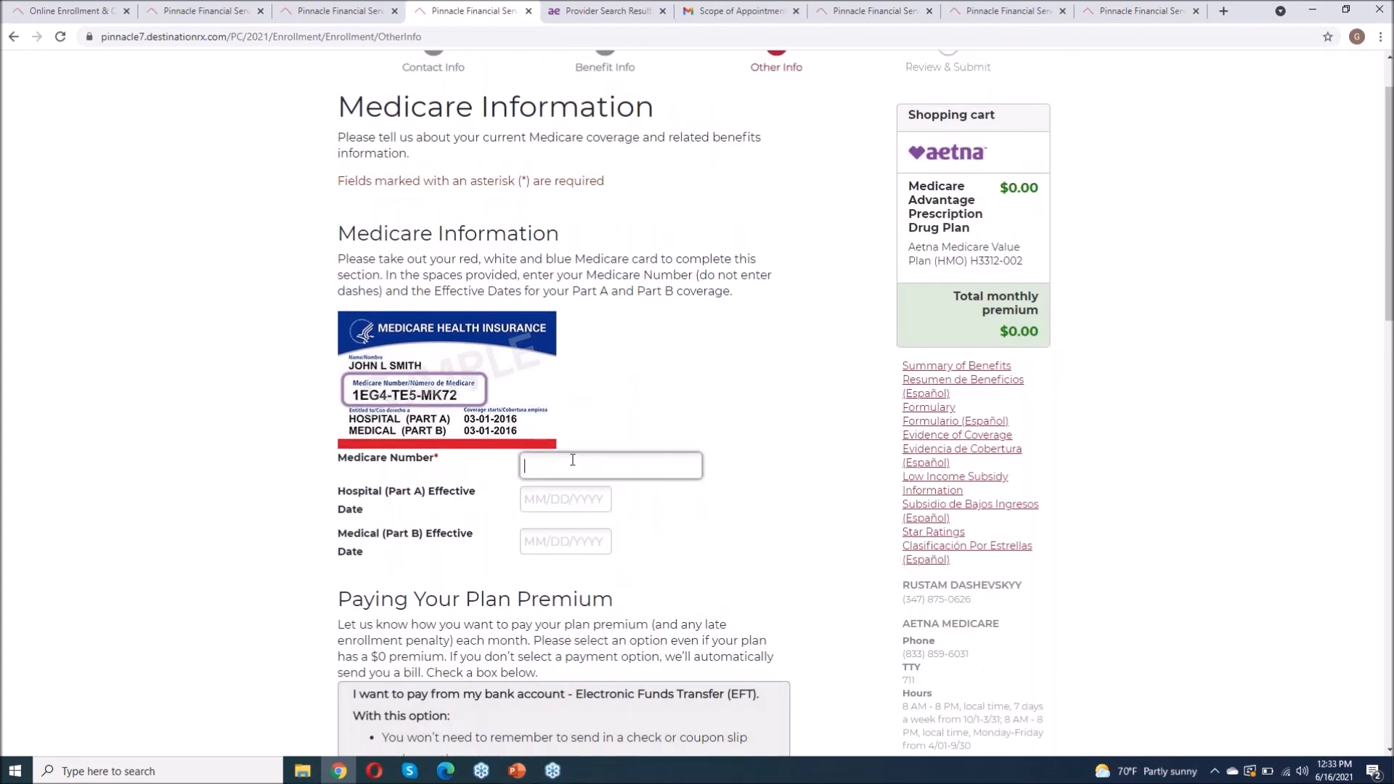
left_click(535, 499)
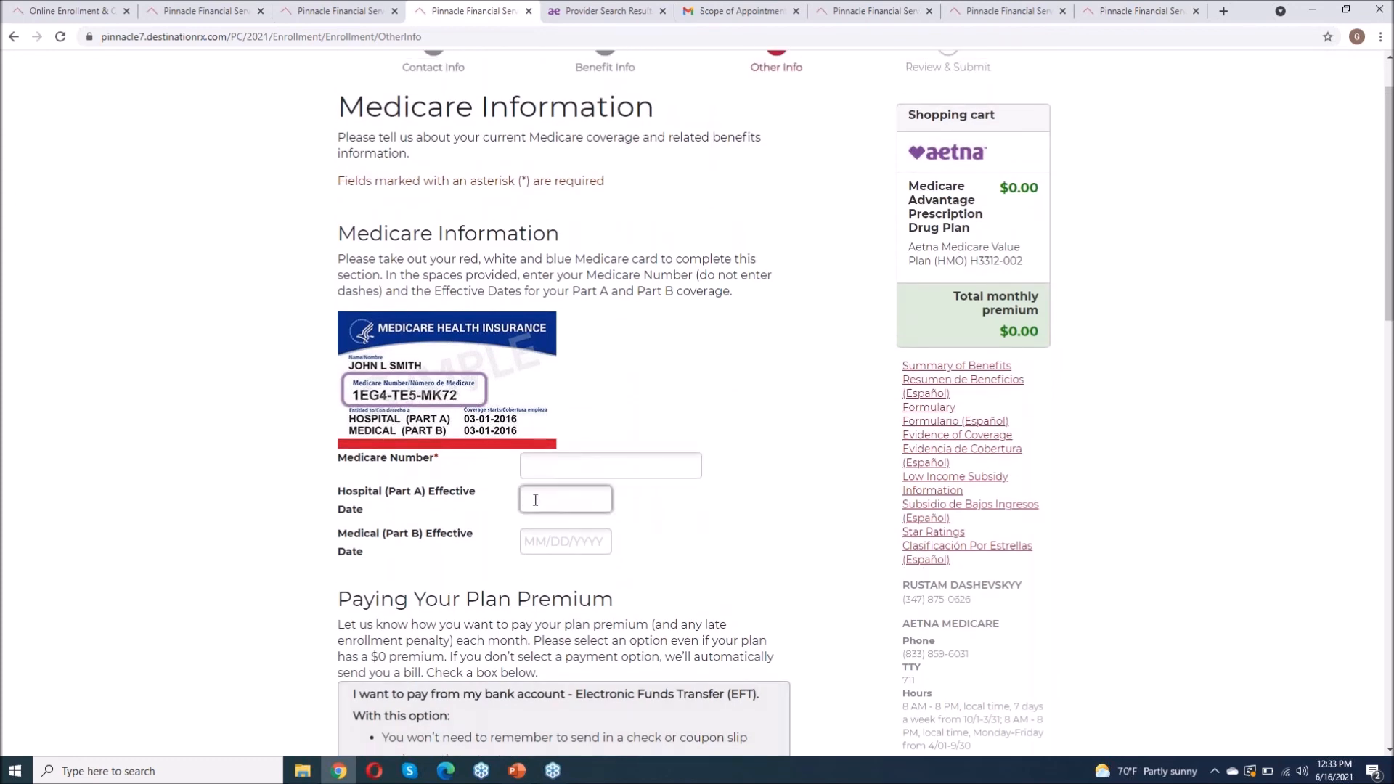
left_click(537, 541)
Step: Pay the premium by Social Security check deduction, with benefits from Social Security, and submit the page
scroll(537, 541, "down", 5)
scroll(352, 368, "down", 3)
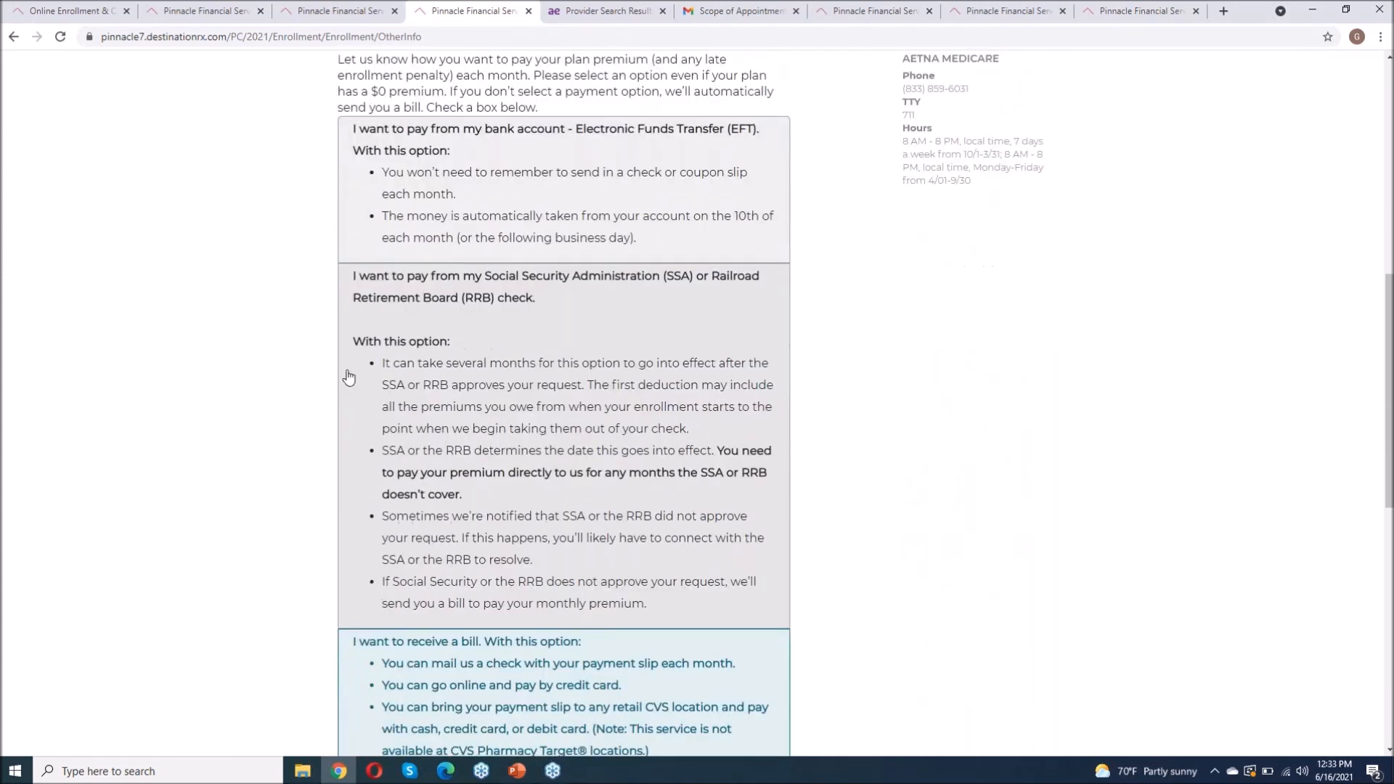
scroll(140, 529, "up", 2)
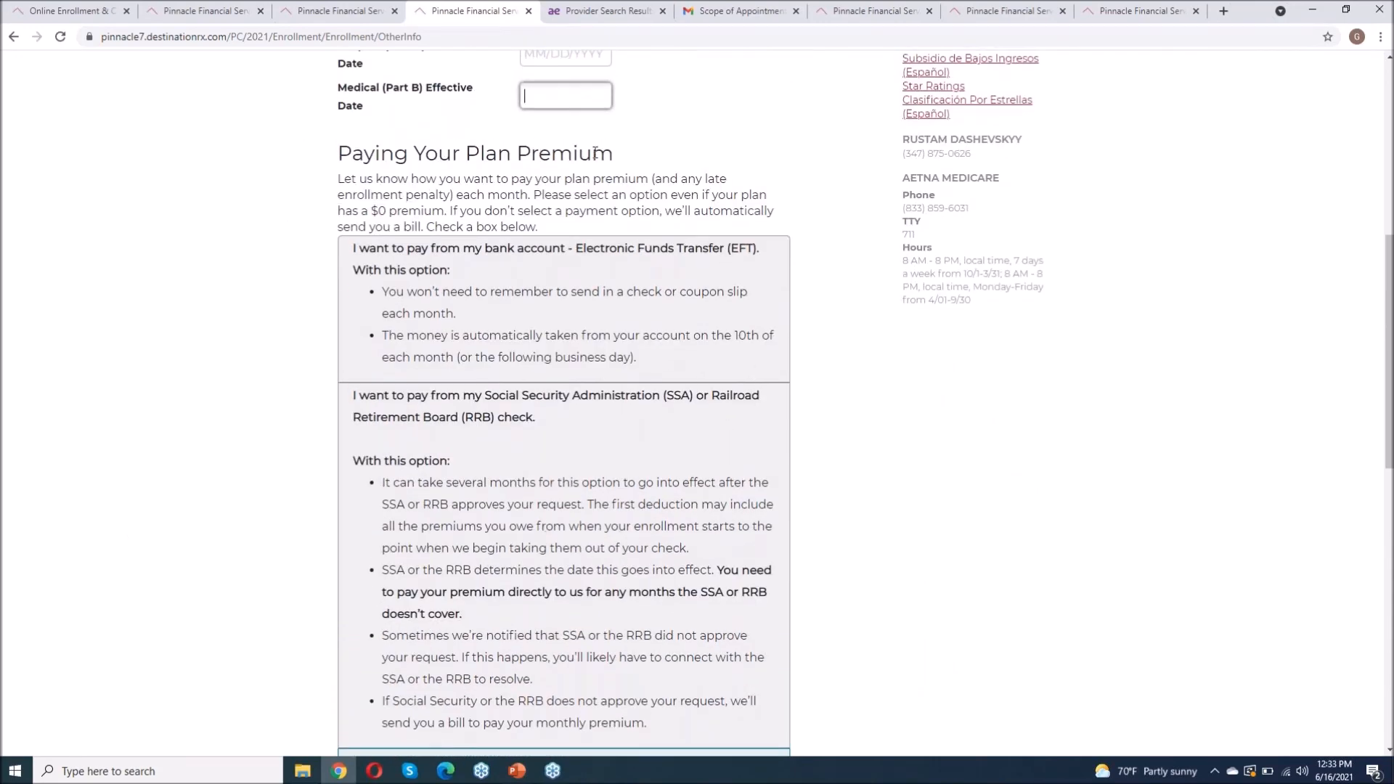
scroll(225, 442, "down", 2)
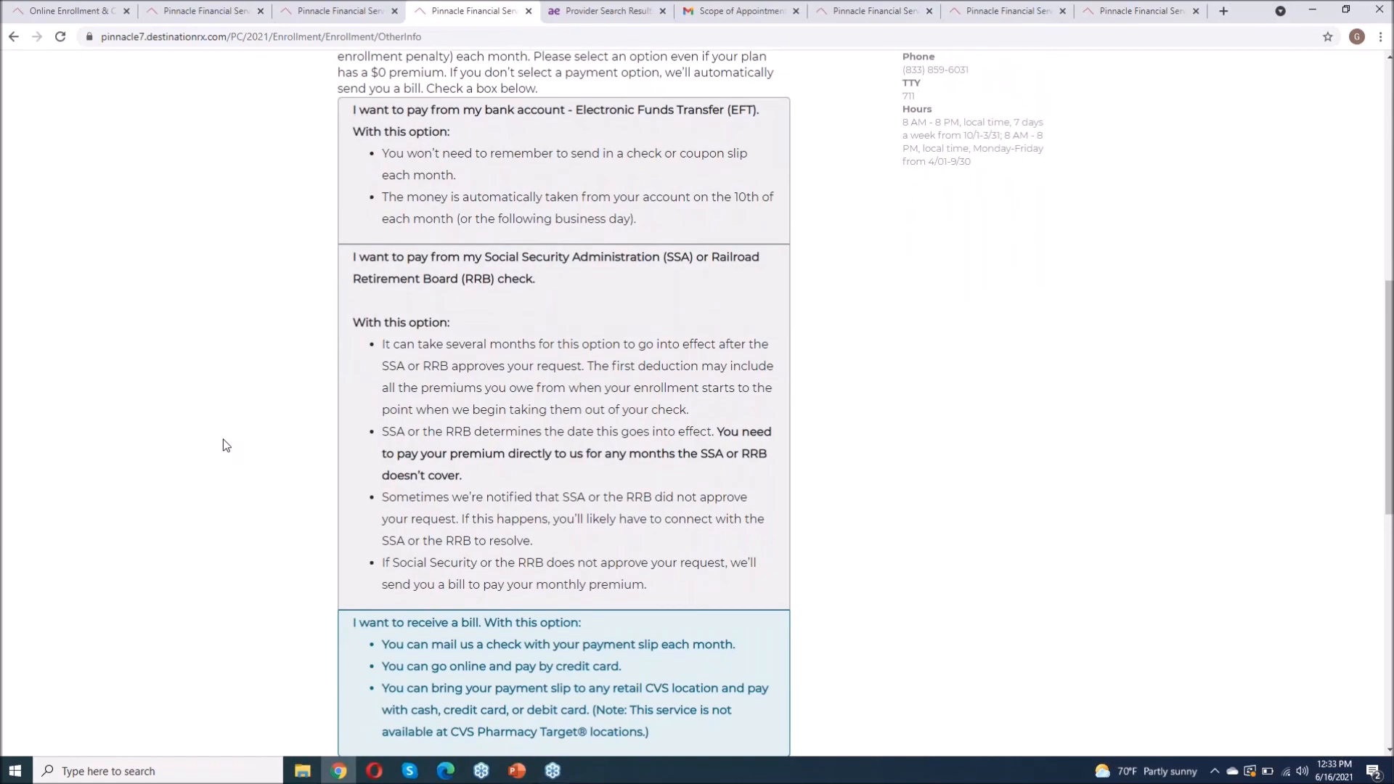
scroll(224, 443, "up", 9)
scroll(438, 411, "down", 9)
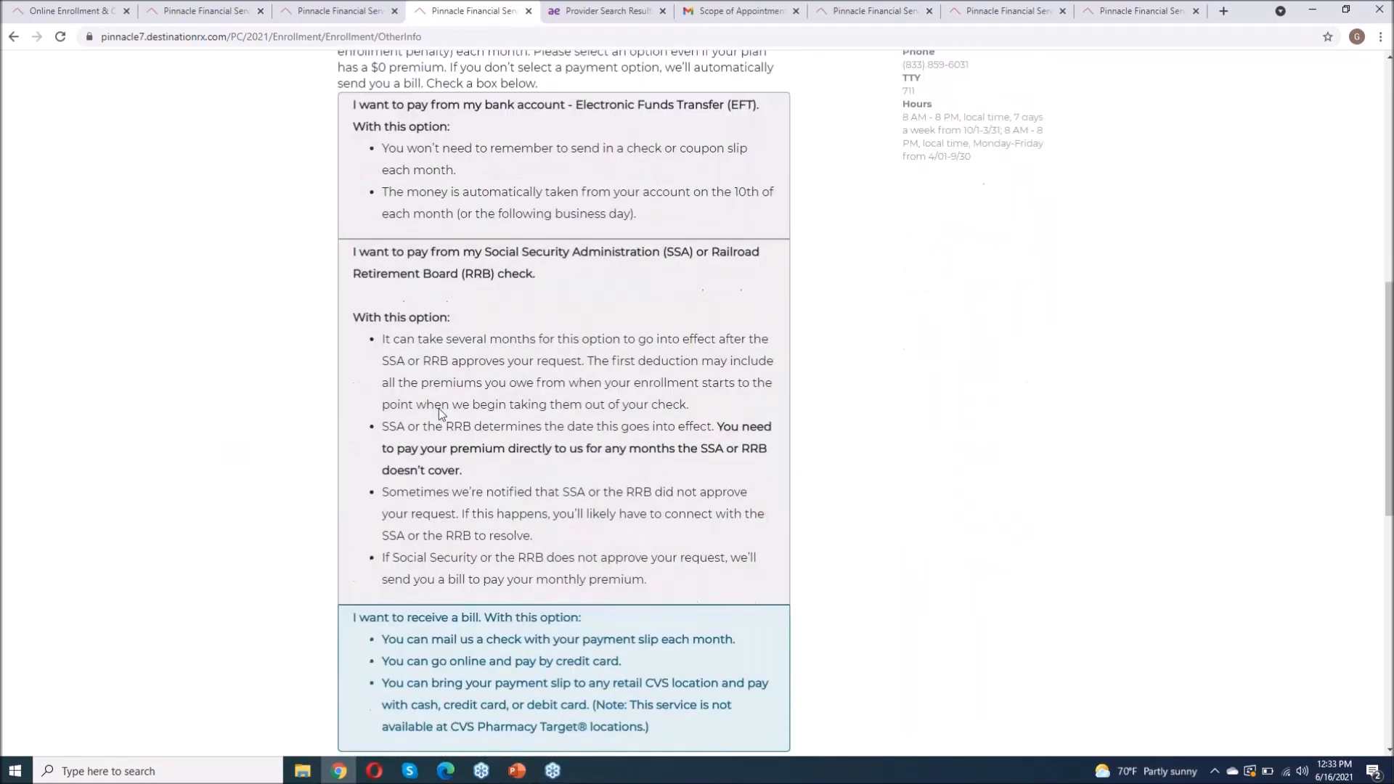
scroll(964, 380, "up", 9)
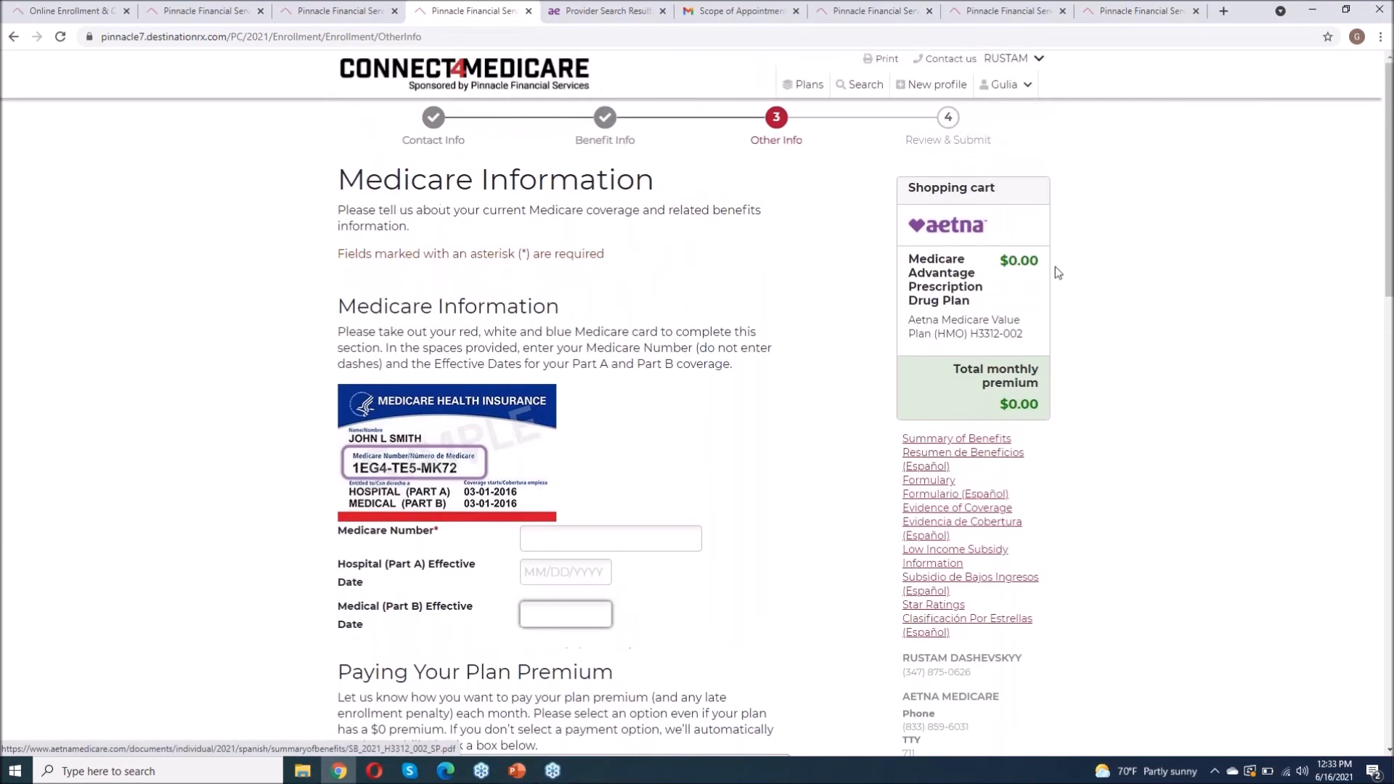
scroll(1158, 588, "down", 4)
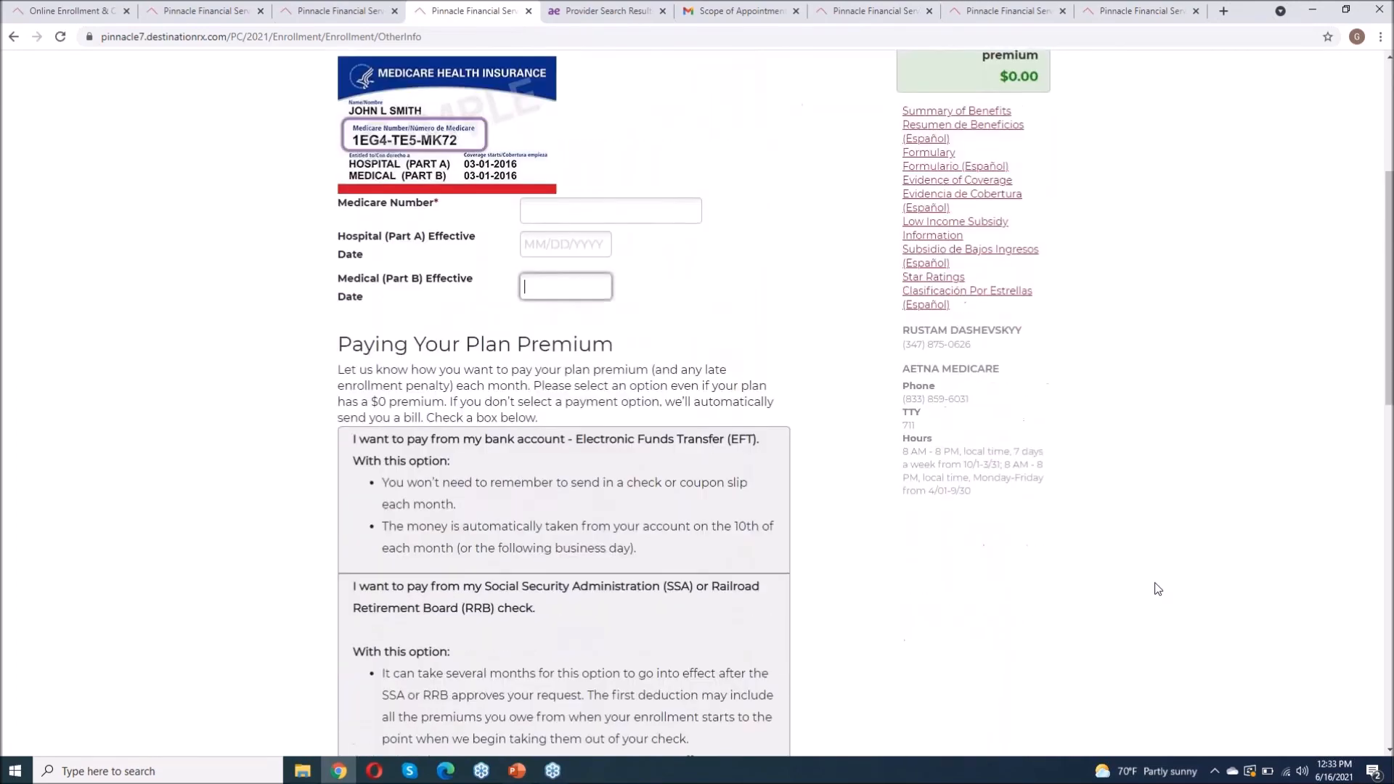
scroll(1157, 589, "down", 9)
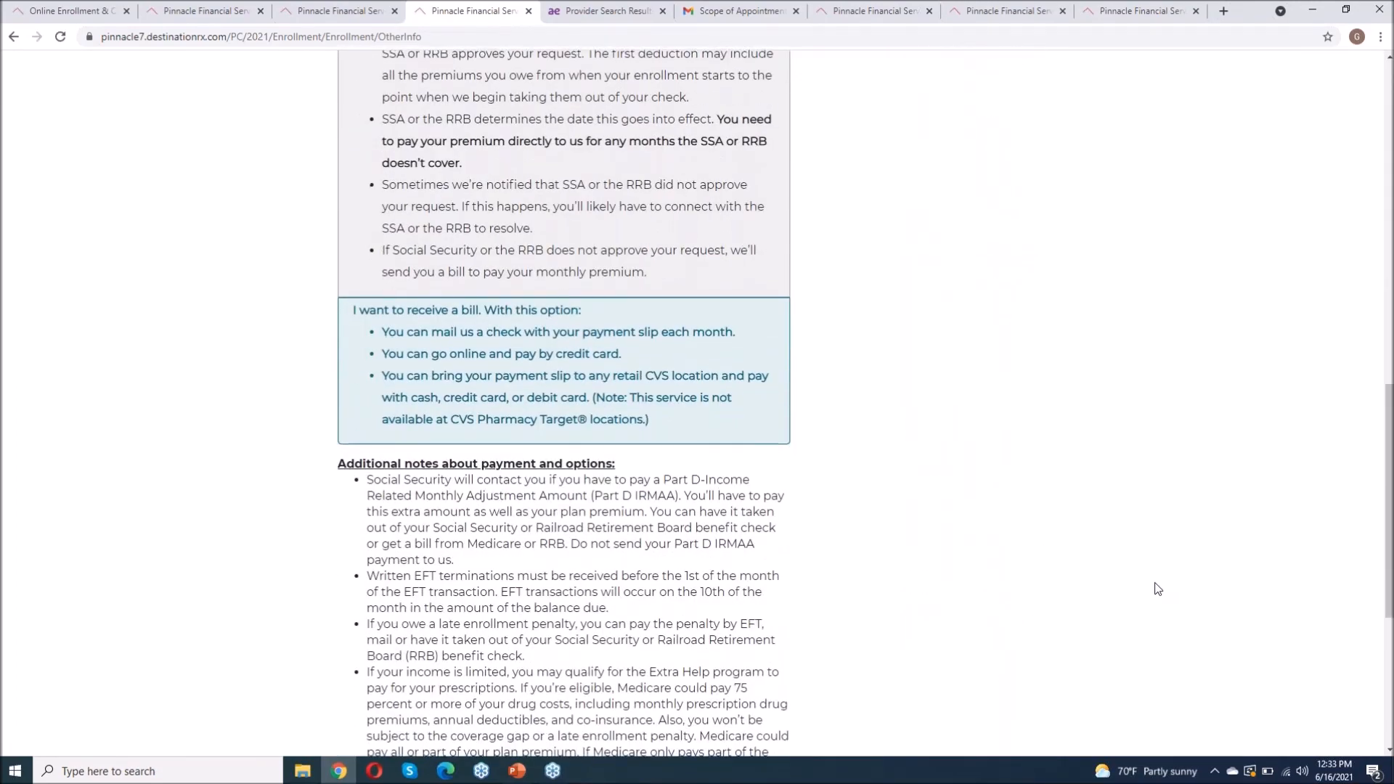
scroll(1157, 588, "up", 7)
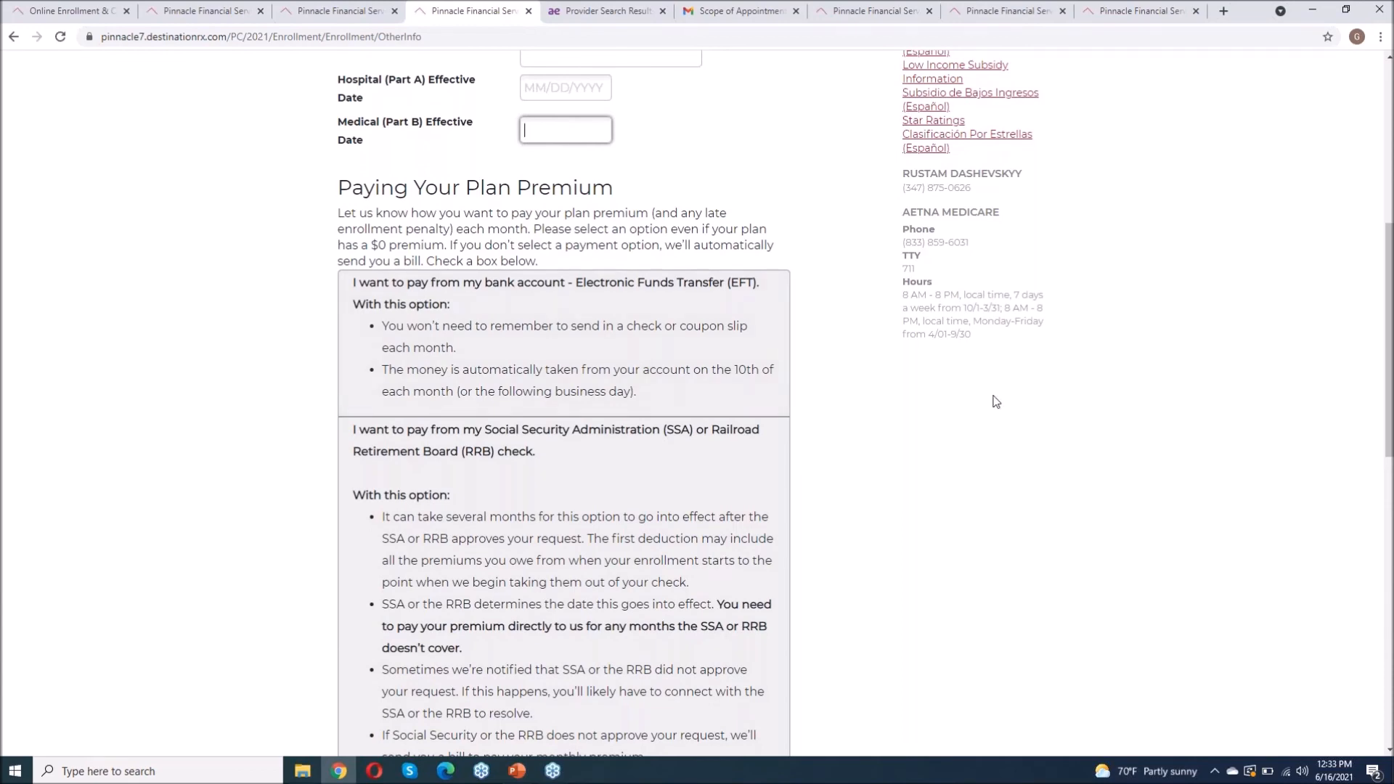
scroll(995, 402, "down", 1)
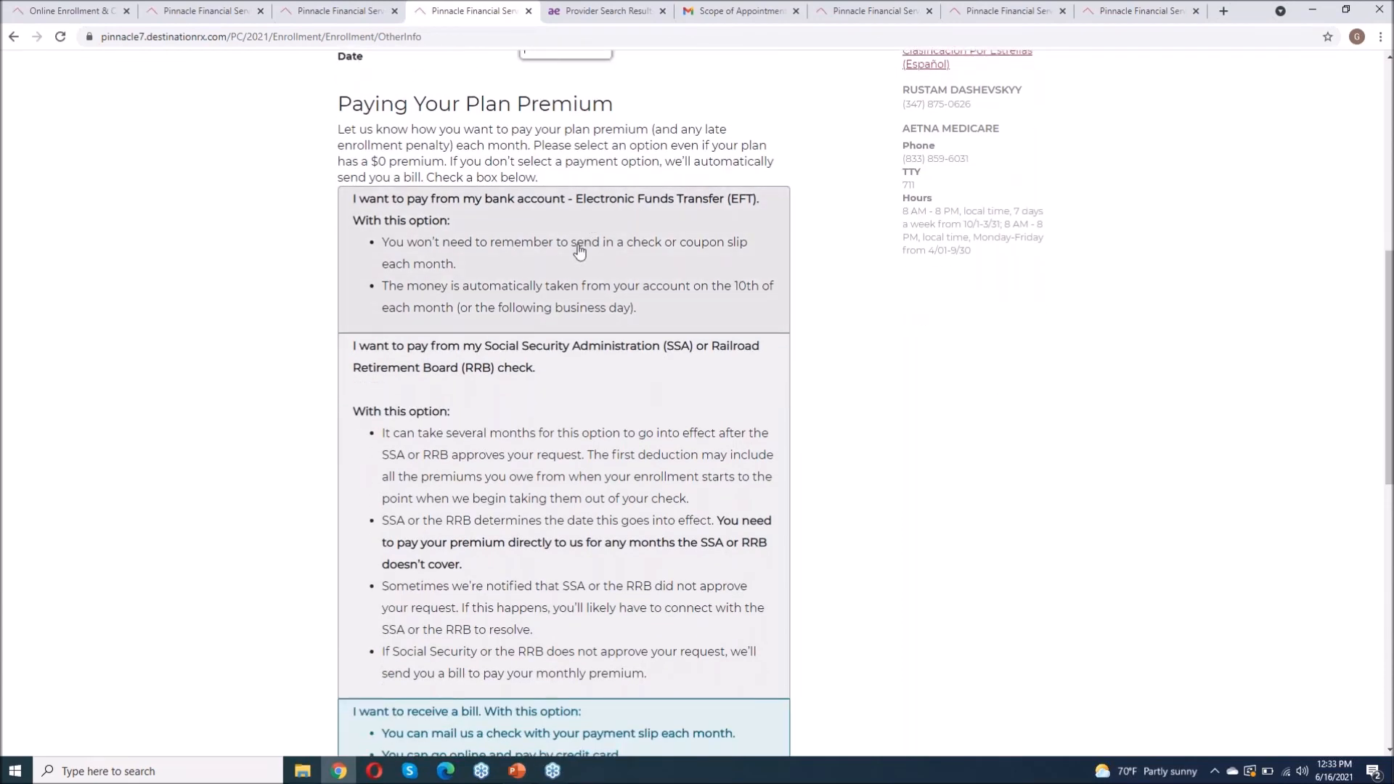
scroll(817, 428, "down", 4)
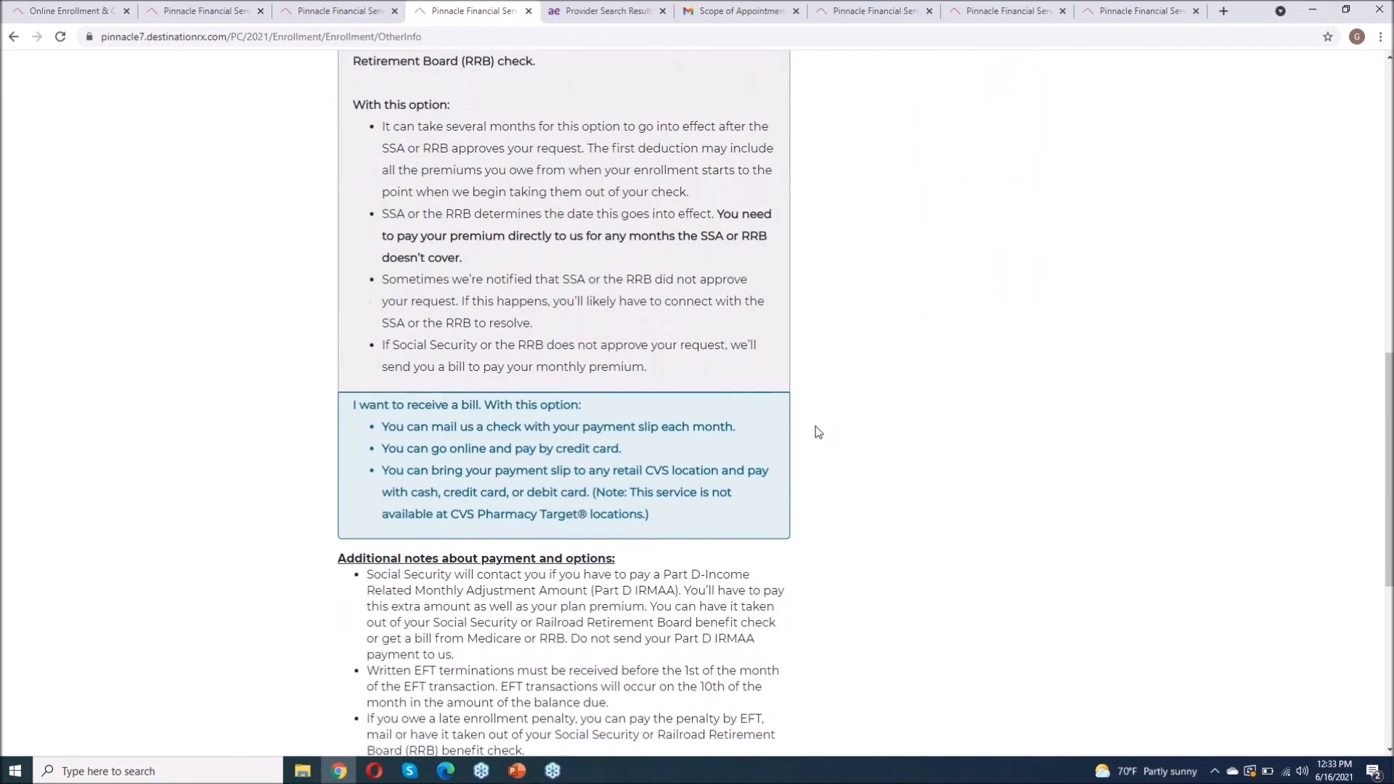
scroll(620, 361, "up", 4)
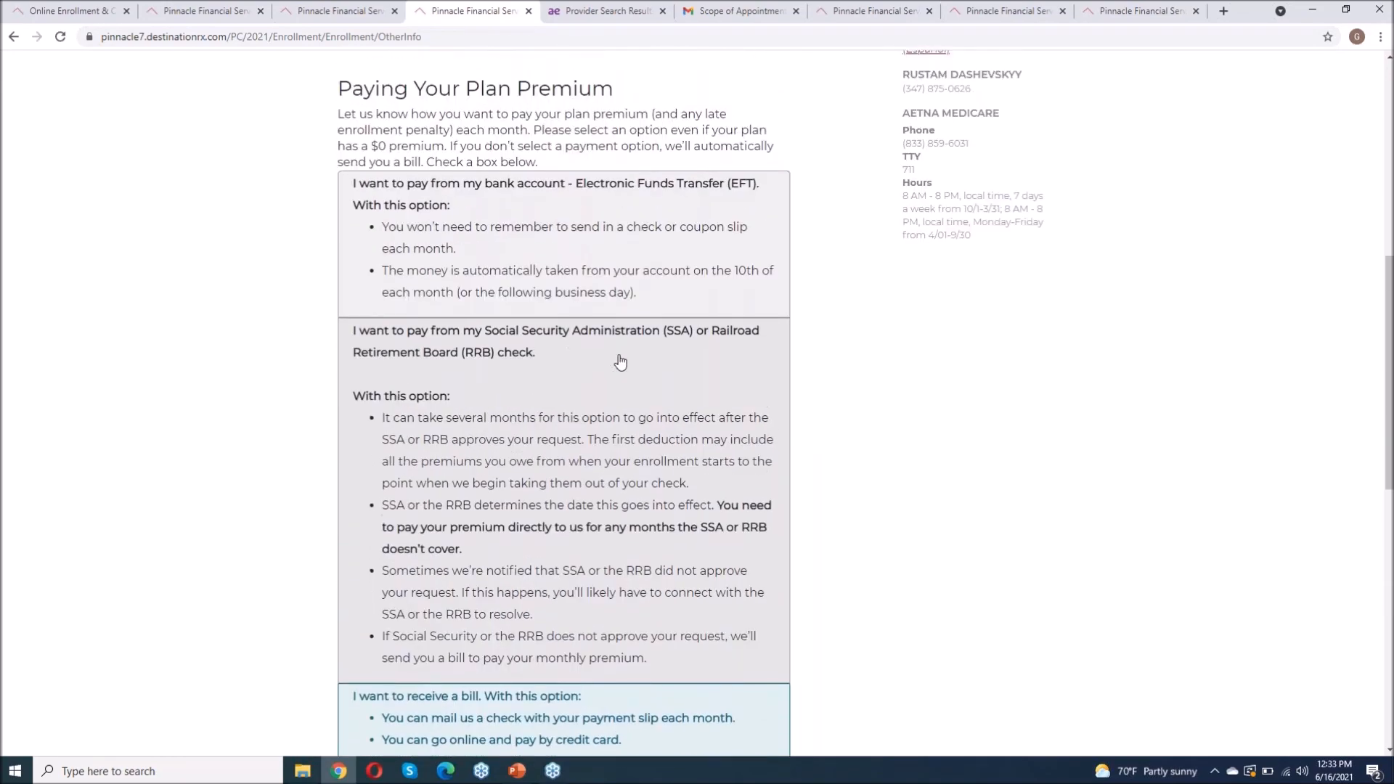
scroll(1092, 357, "up", 8)
scroll(1166, 506, "down", 5)
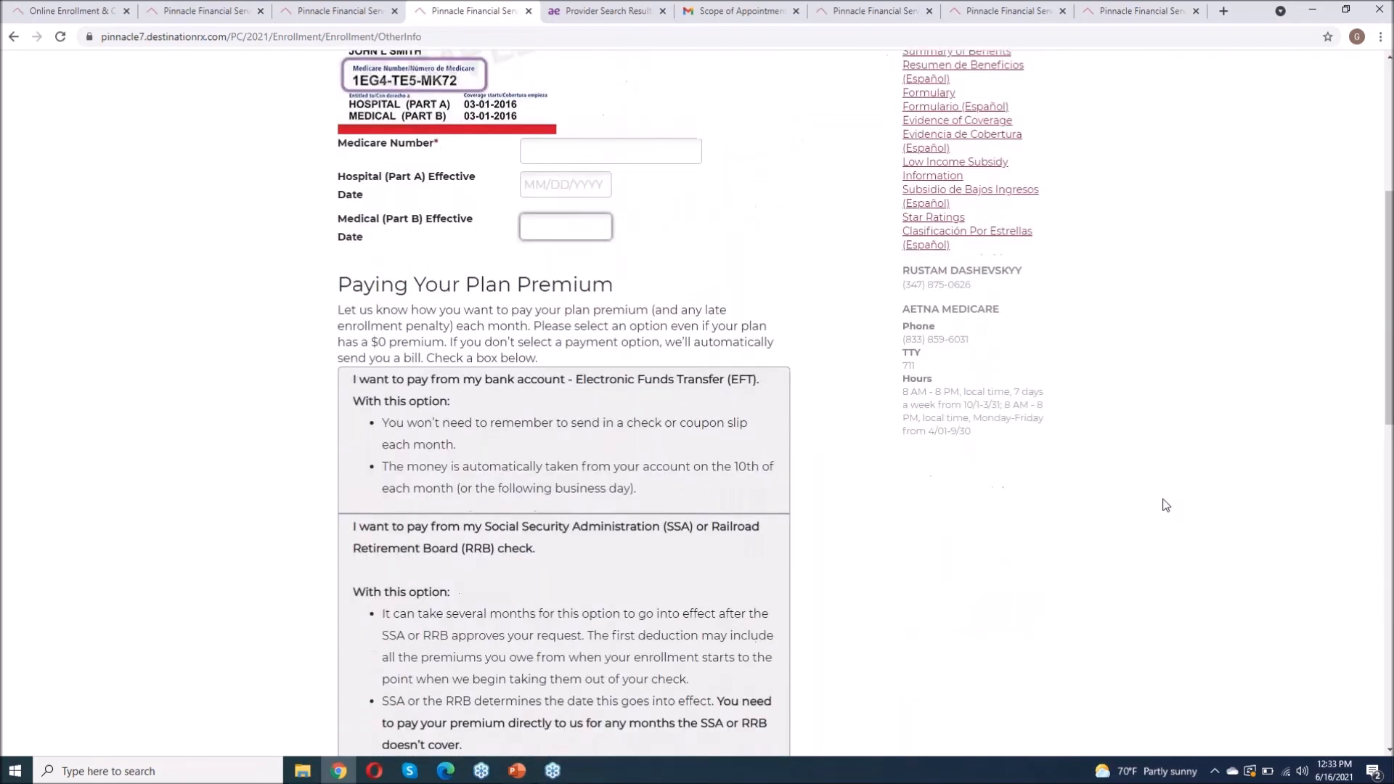
scroll(1163, 501, "down", 4)
left_click(666, 335)
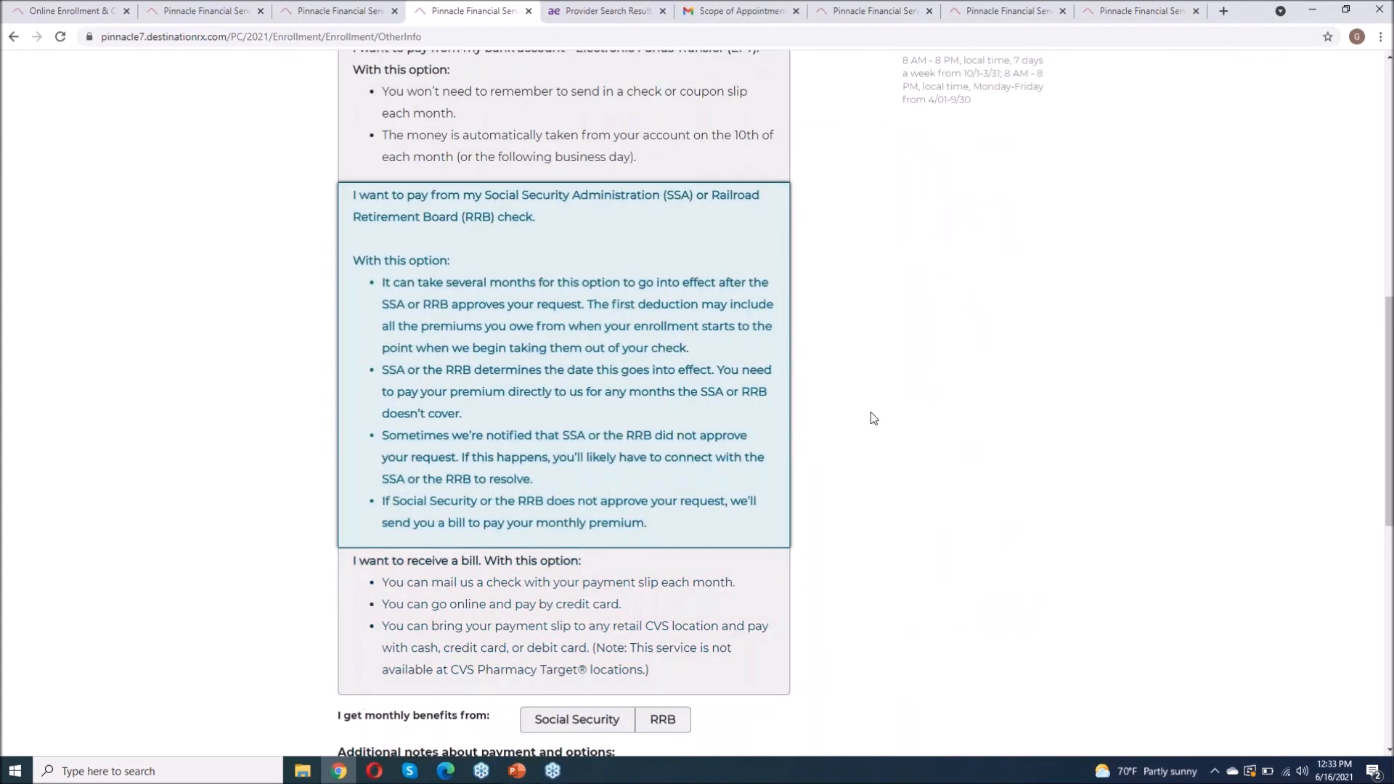
scroll(871, 414, "down", 4)
left_click(538, 415)
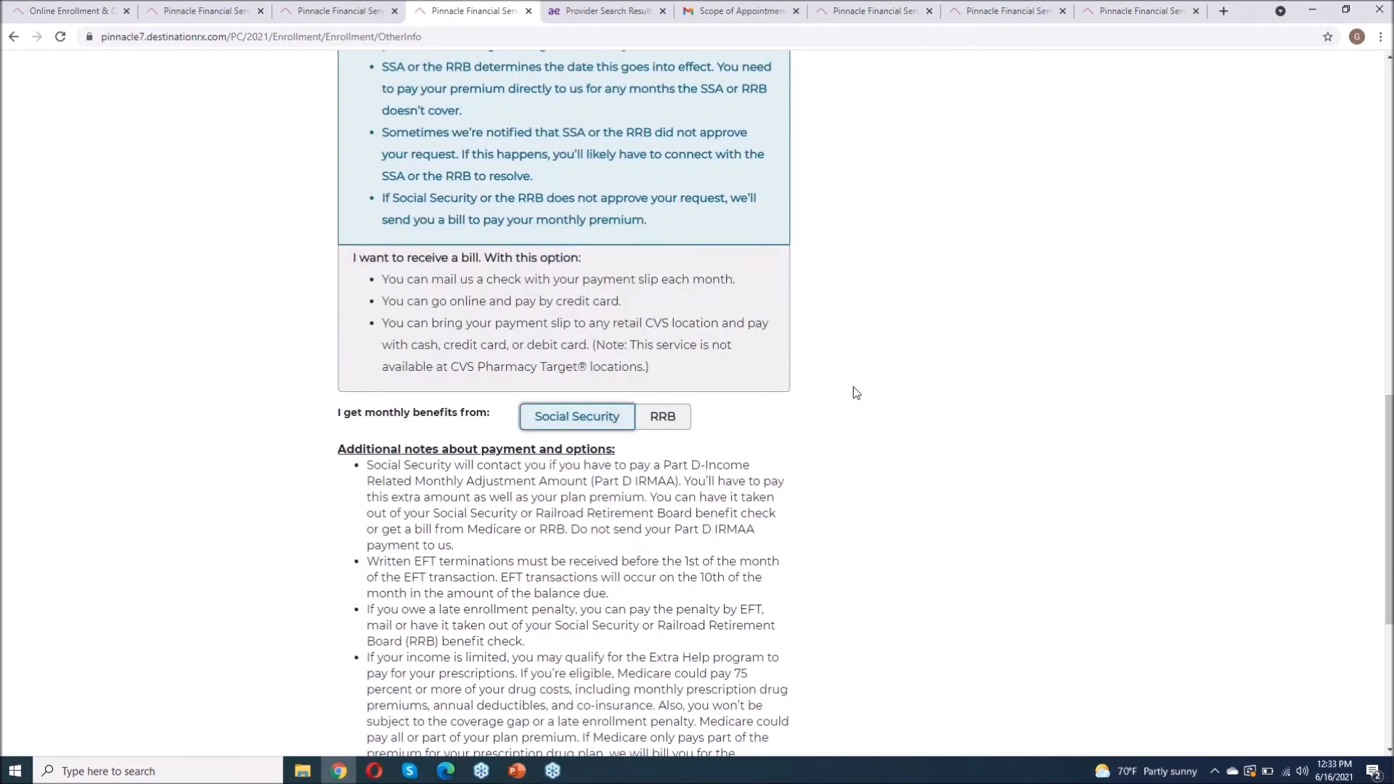
scroll(857, 393, "down", 5)
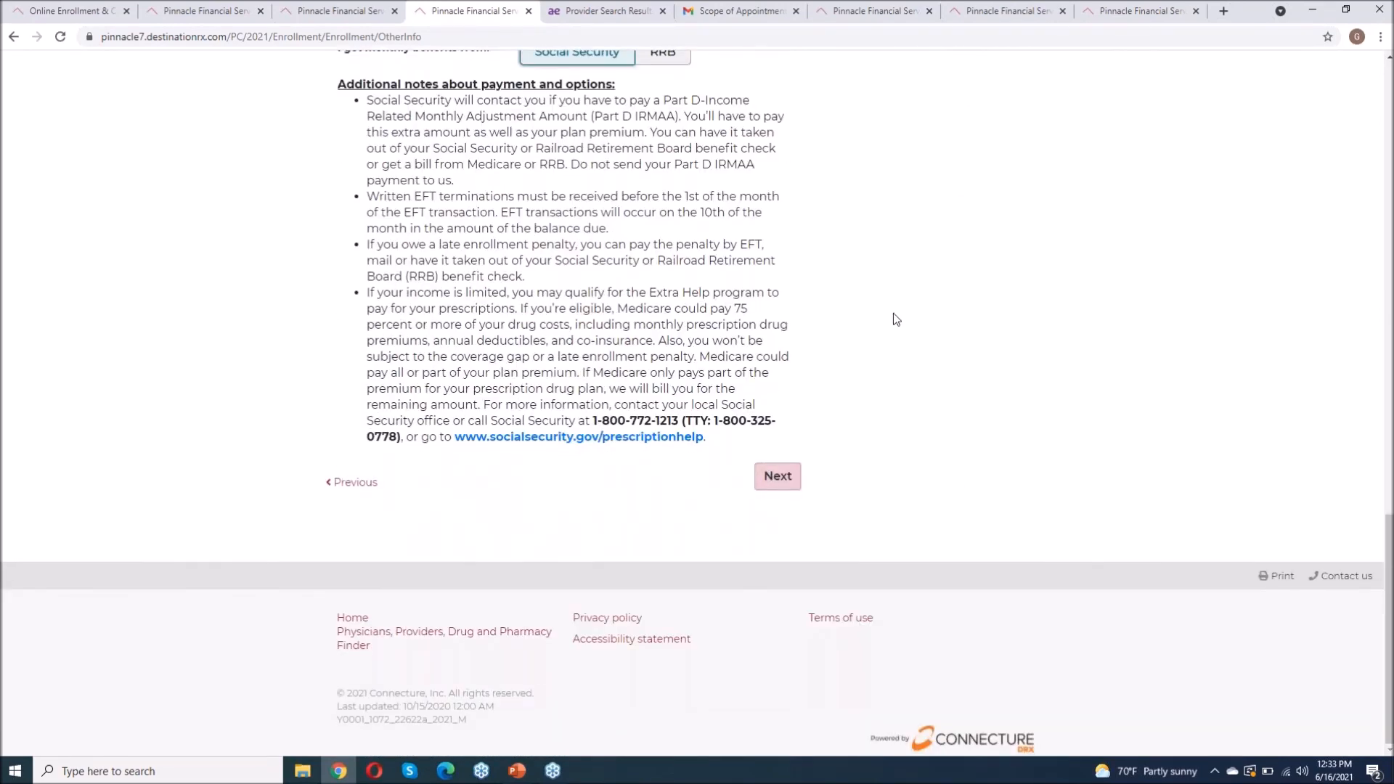
scroll(893, 319, "up", 3)
left_click(777, 664)
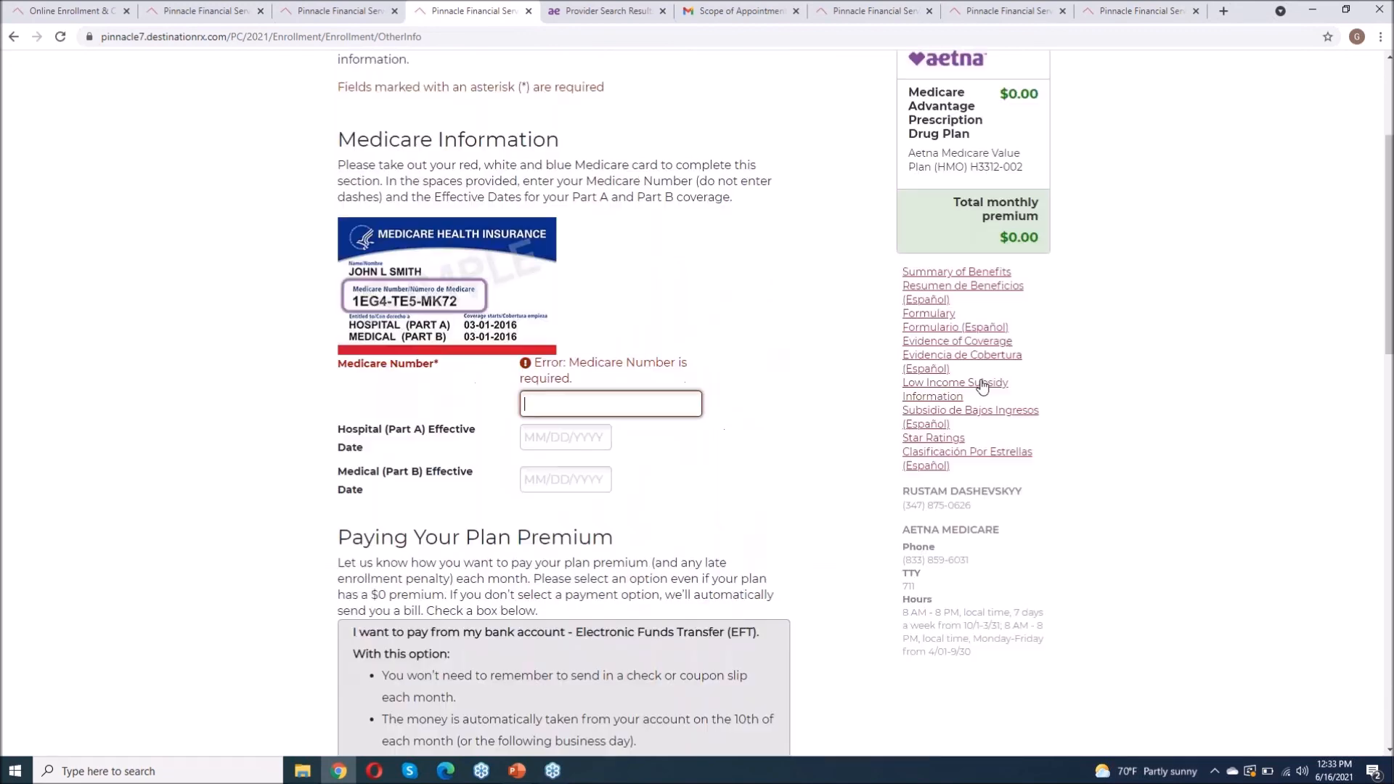
scroll(982, 385, "up", 3)
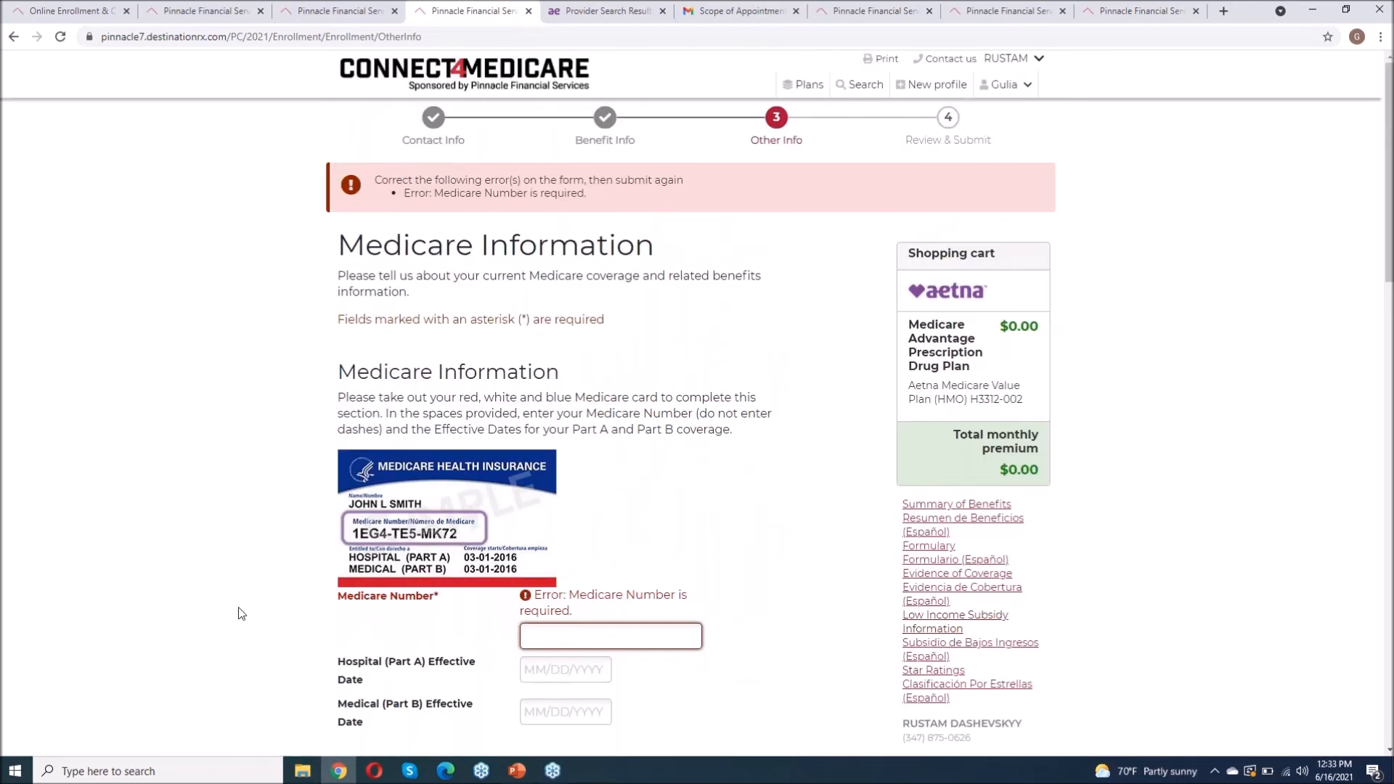